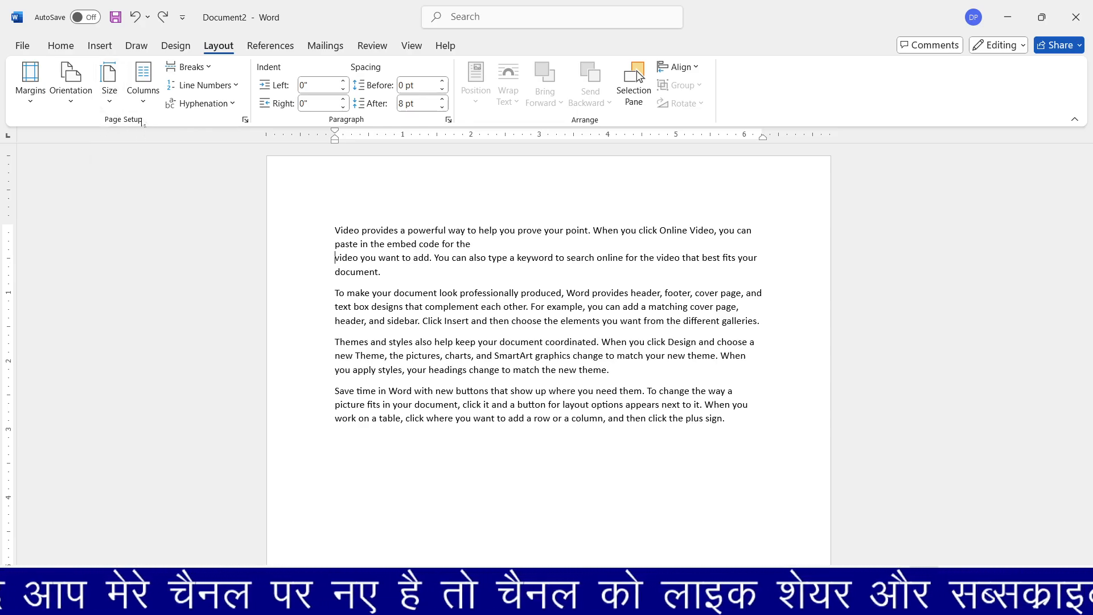
Set the document's paper size to A4, switch it to A3 and look over the resized page.
left_click(110, 90)
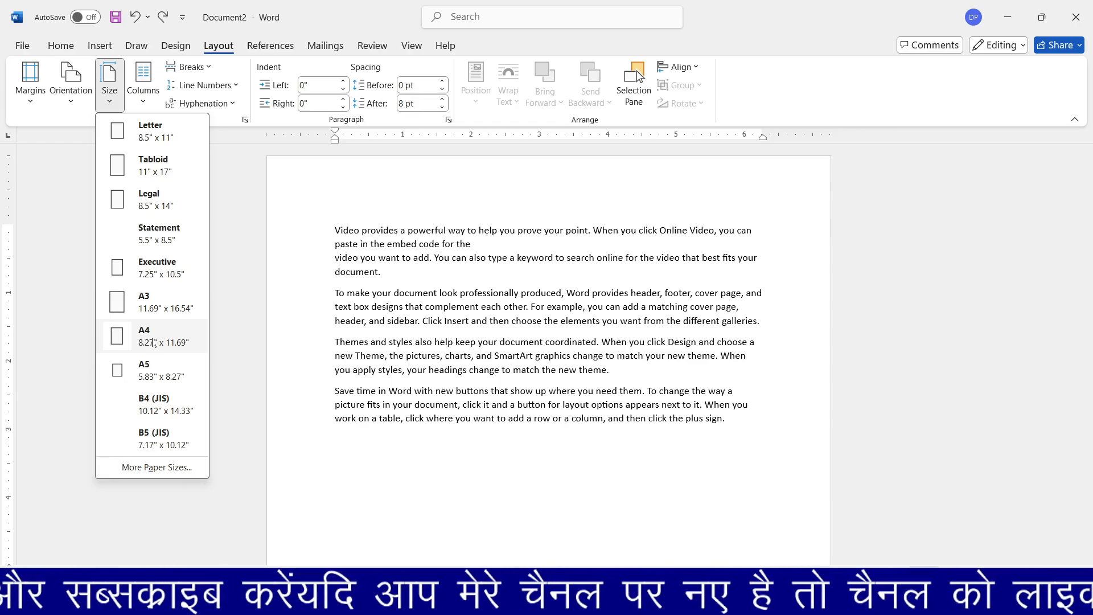
left_click(154, 343)
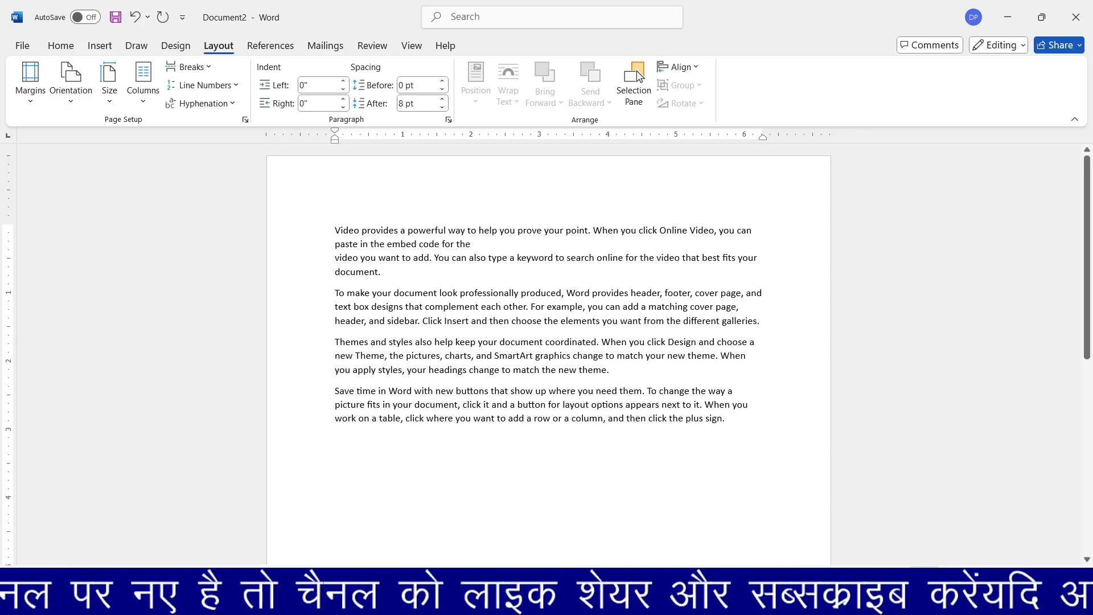
left_click(108, 96)
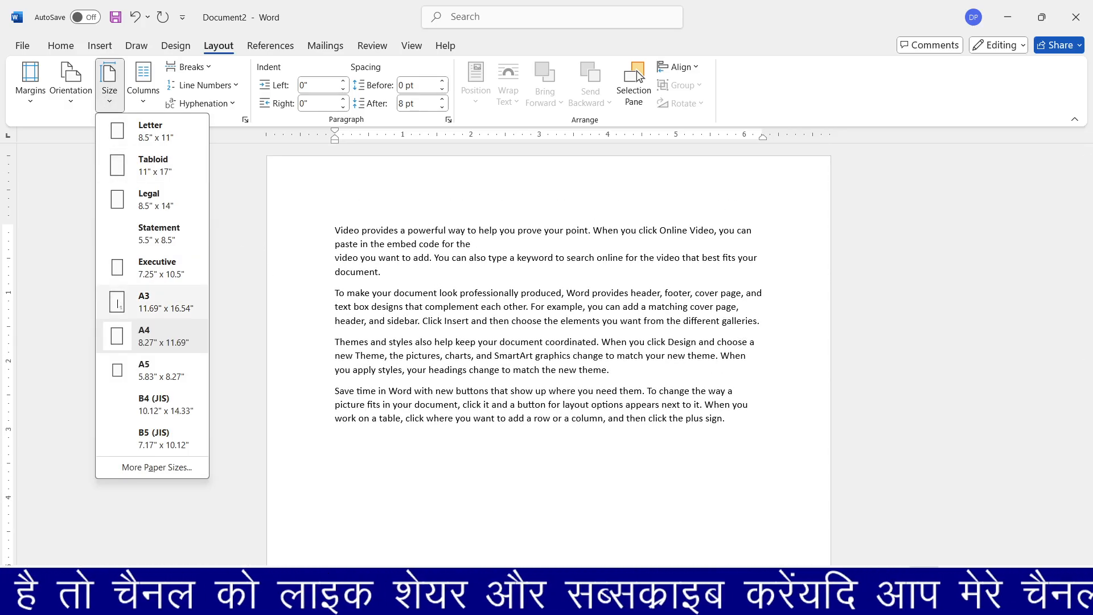
left_click(155, 304)
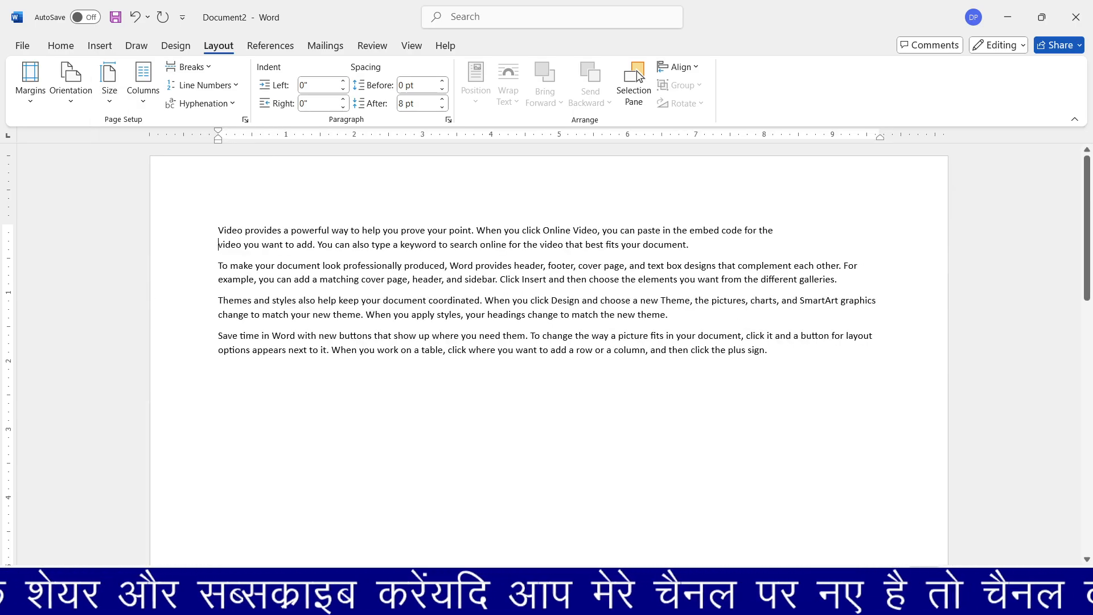
scroll(637, 76, "down", 8)
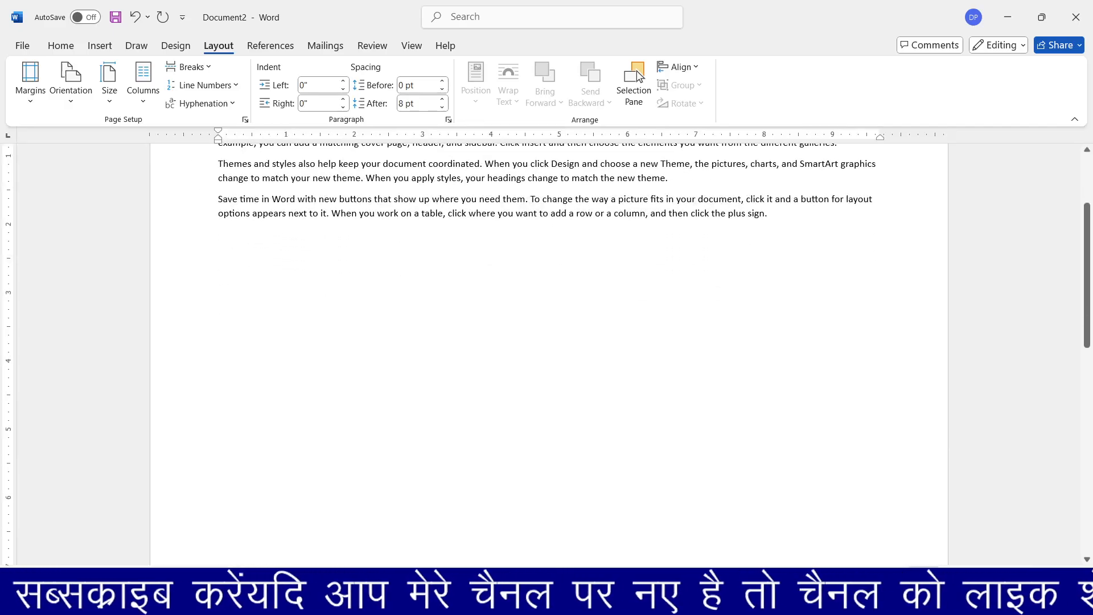
scroll(637, 76, "up", 8)
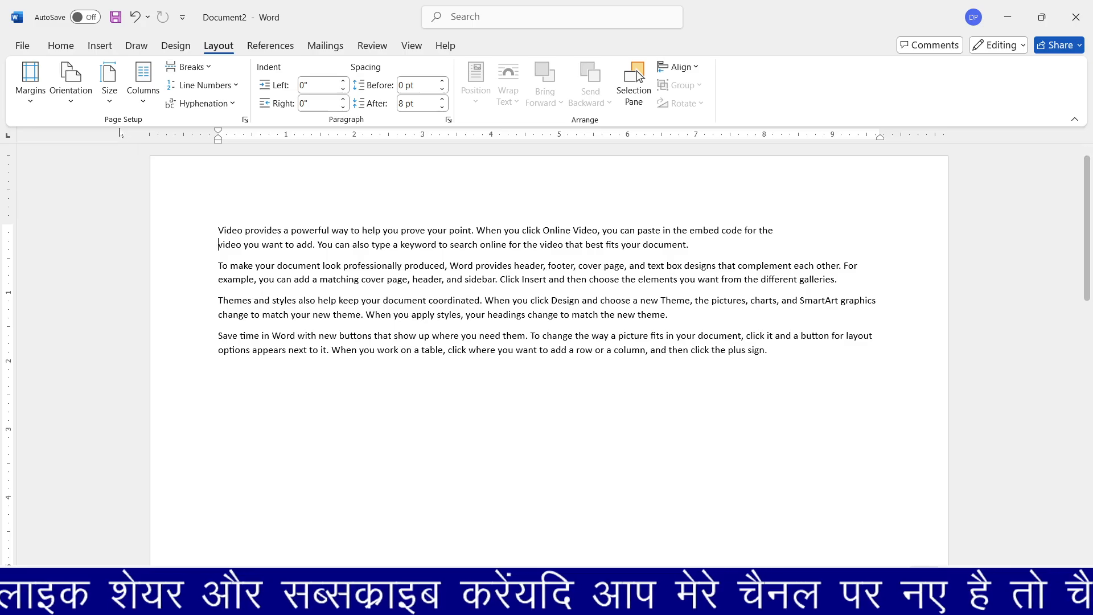
Set the paper size to A4 for the whole document through the full page setup options.
left_click(112, 102)
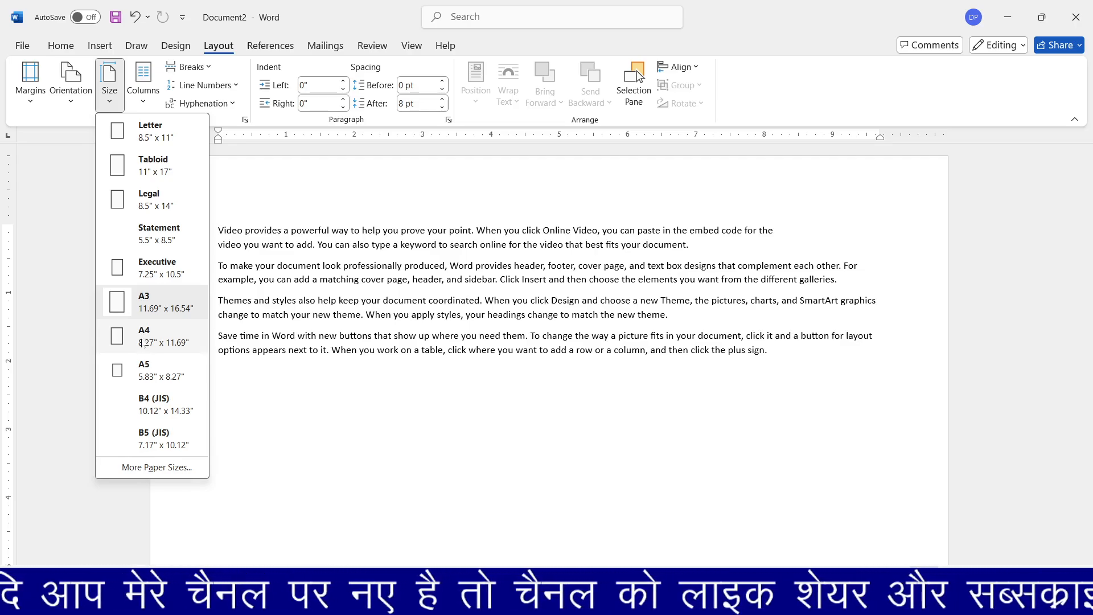
left_click(125, 469)
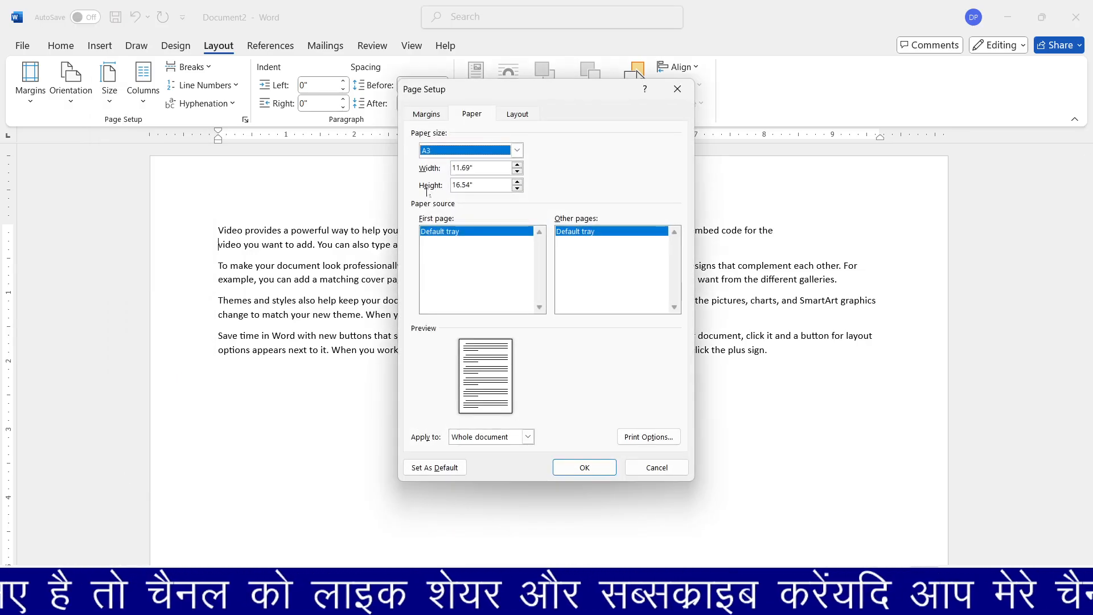
left_click(517, 150)
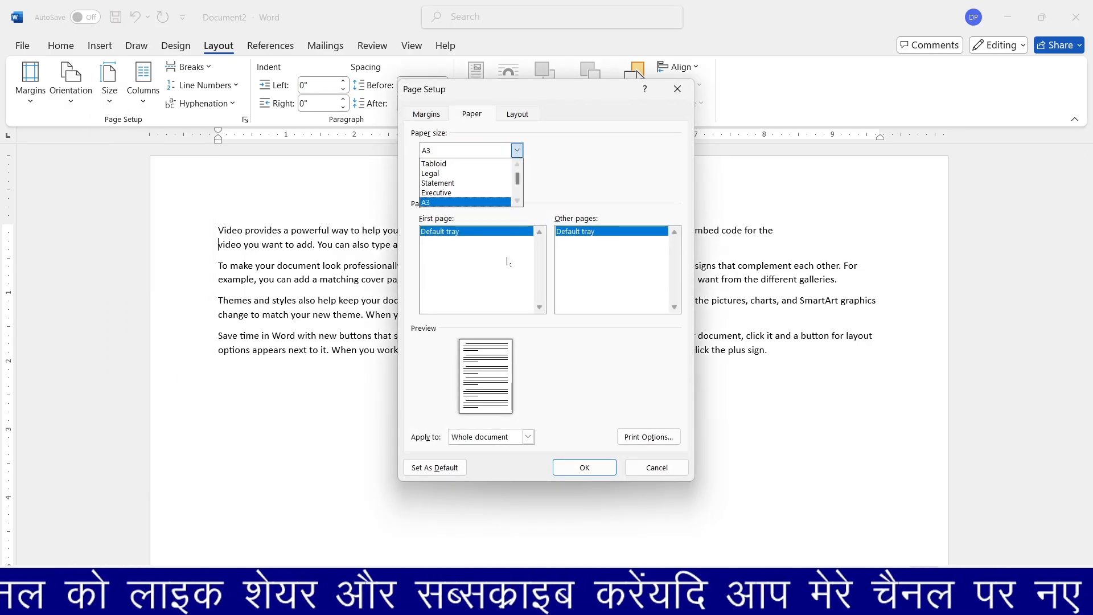
scroll(470, 183, "down", 2)
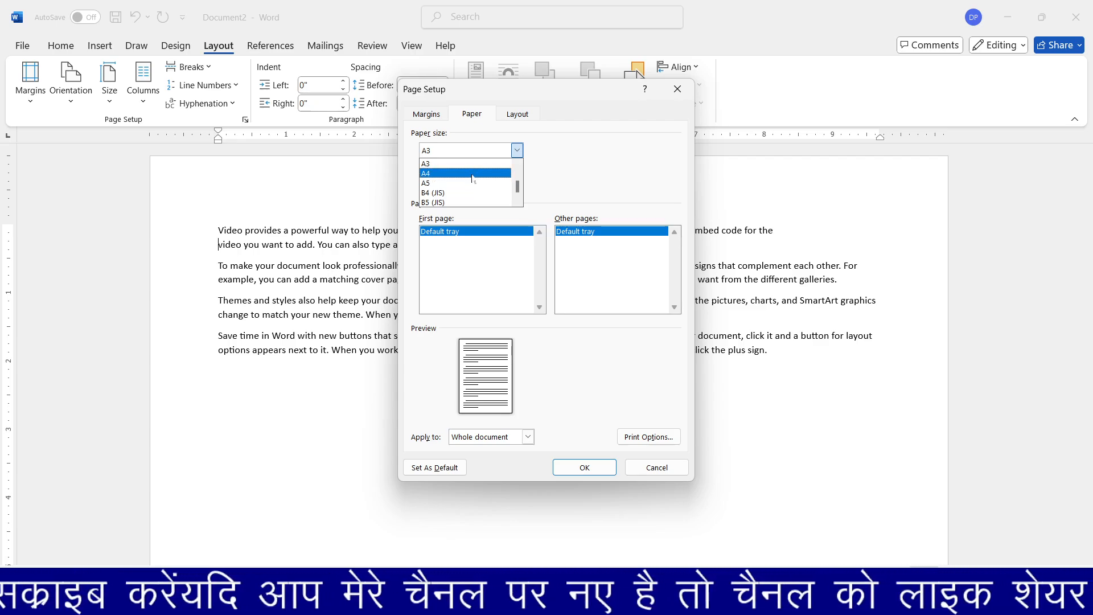
left_click(471, 173)
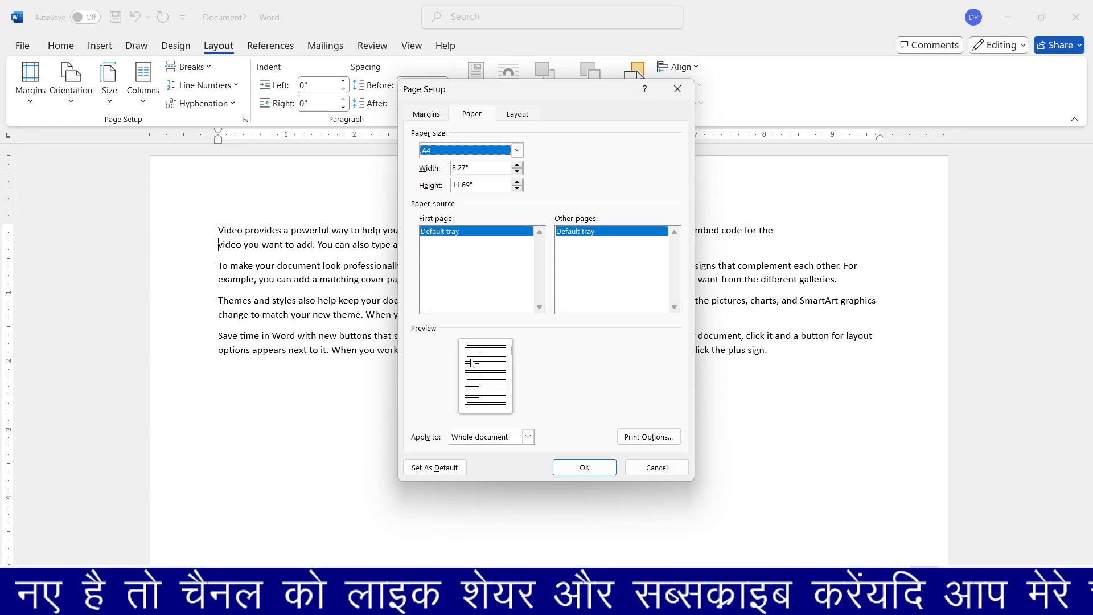
left_click(579, 469)
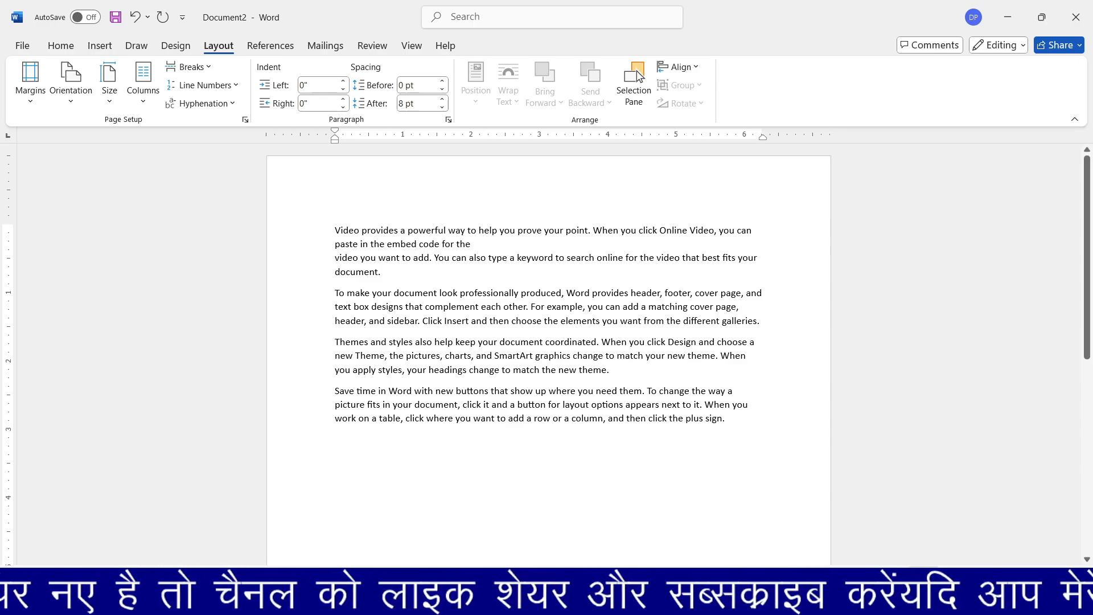
Apply the Narrow, Moderate and Wide margin presets to the document in turn.
left_click(30, 102)
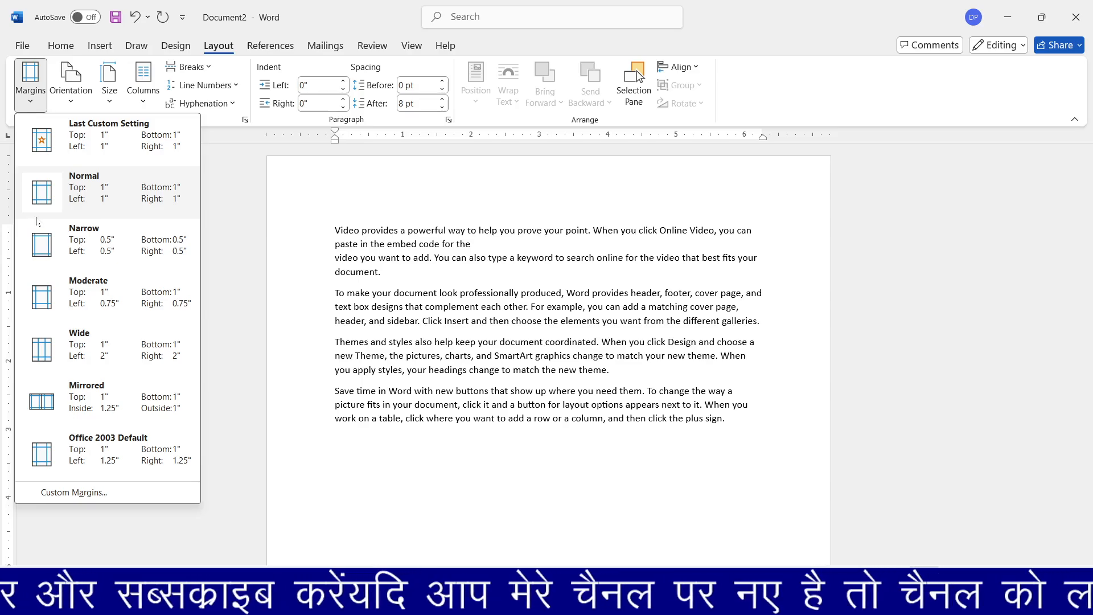
left_click(84, 258)
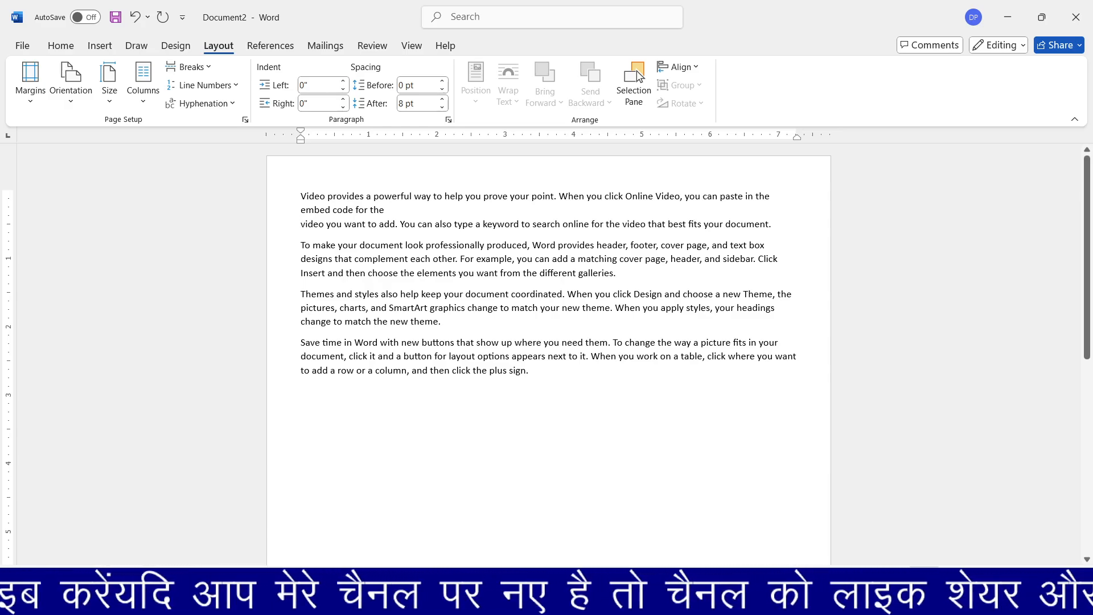
left_click(31, 99)
left_click(114, 307)
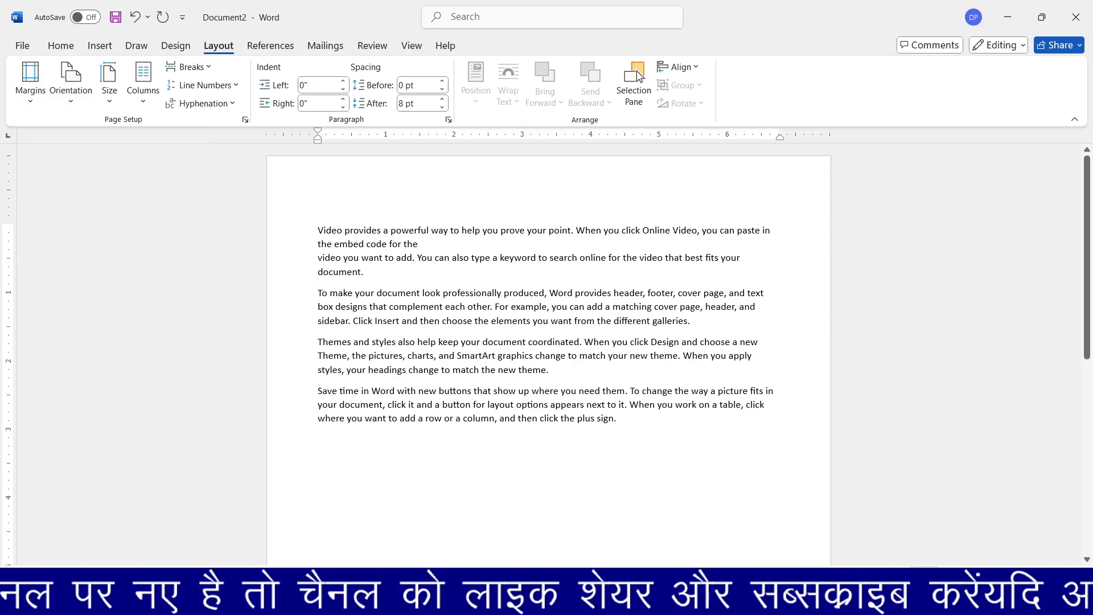
left_click(35, 103)
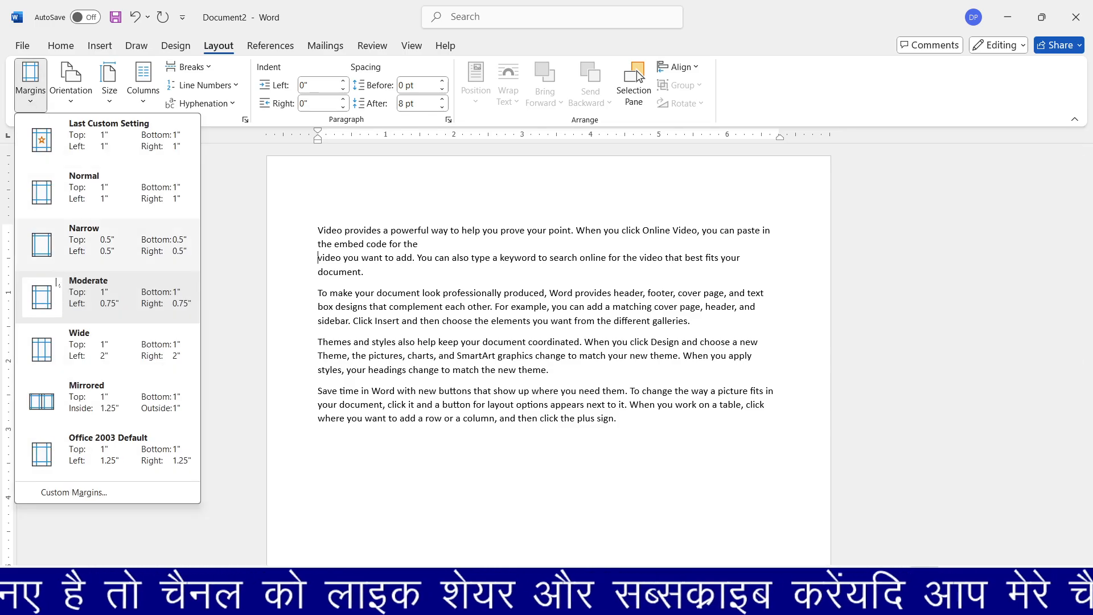
left_click(67, 365)
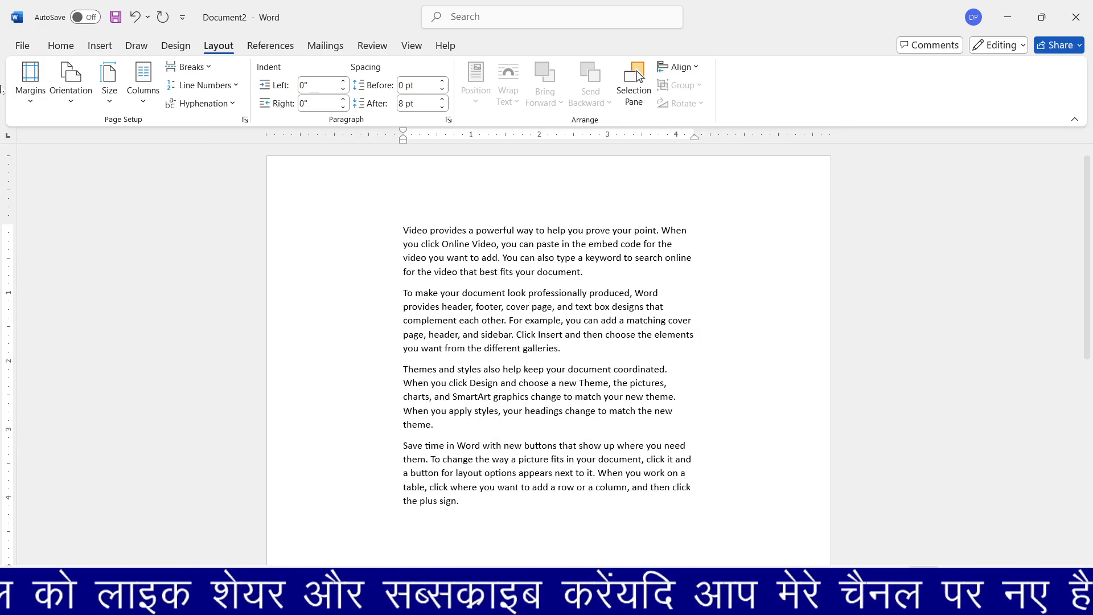
Open the custom margin settings beside the text and set the left margin to 0.7".
left_click(30, 98)
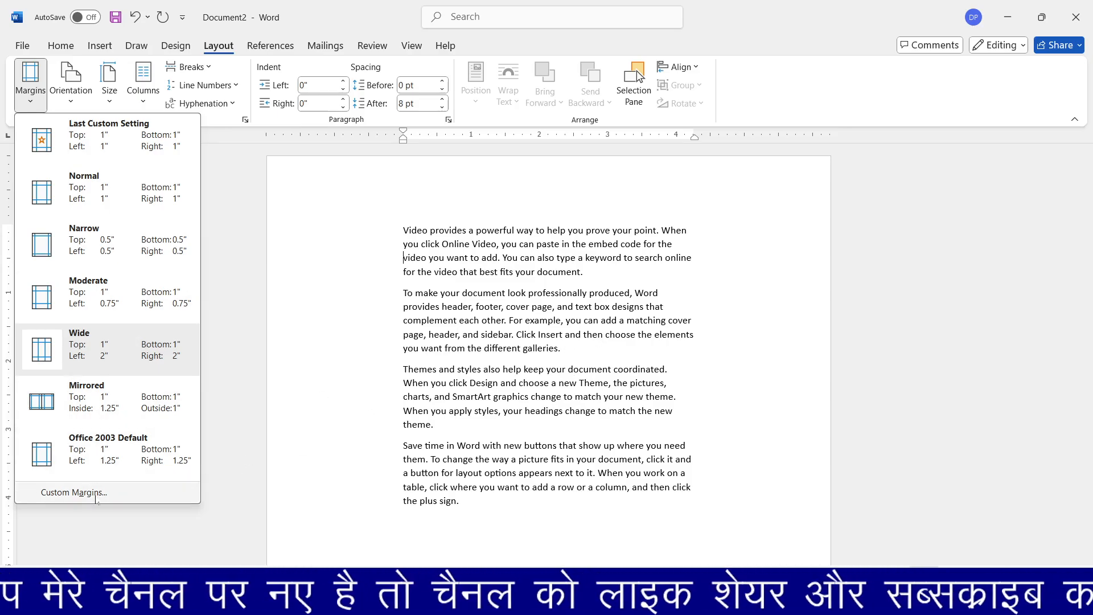
left_click(74, 492)
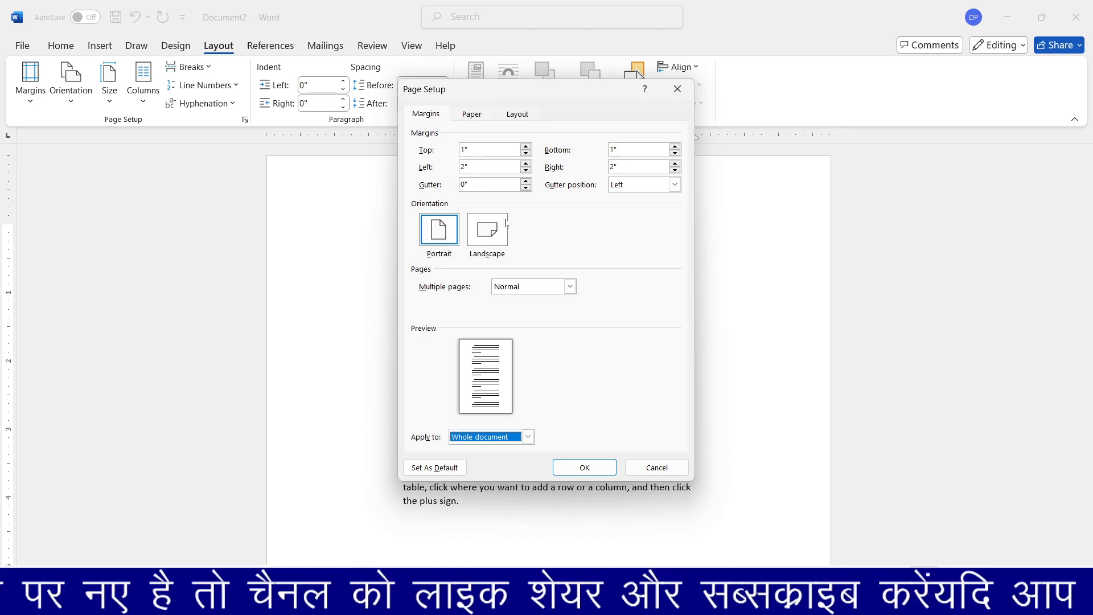
left_click_drag(535, 91, 843, 125)
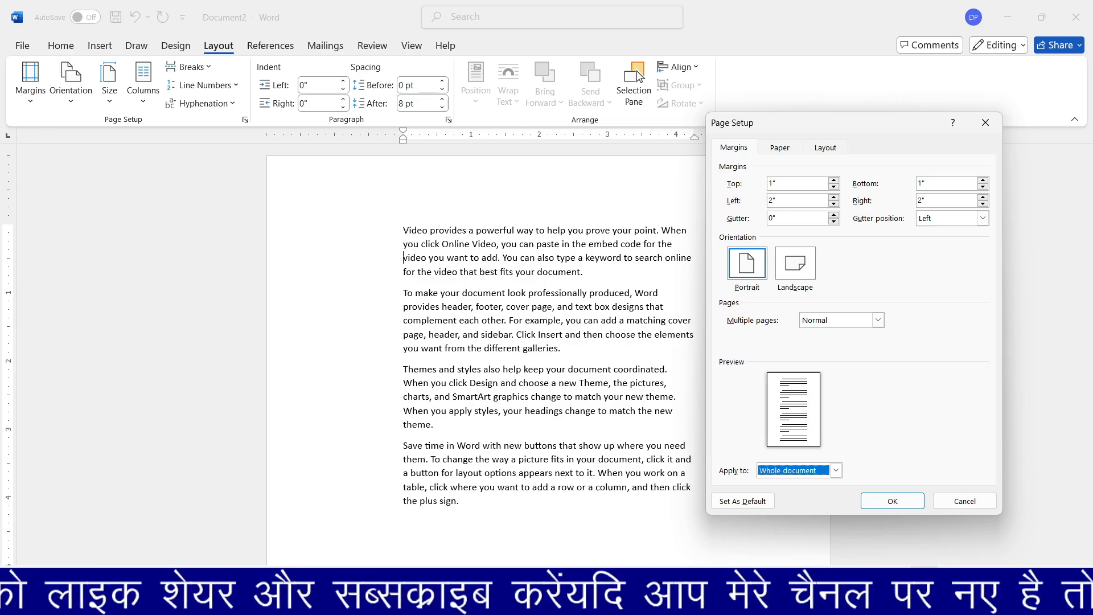
left_click(493, 227)
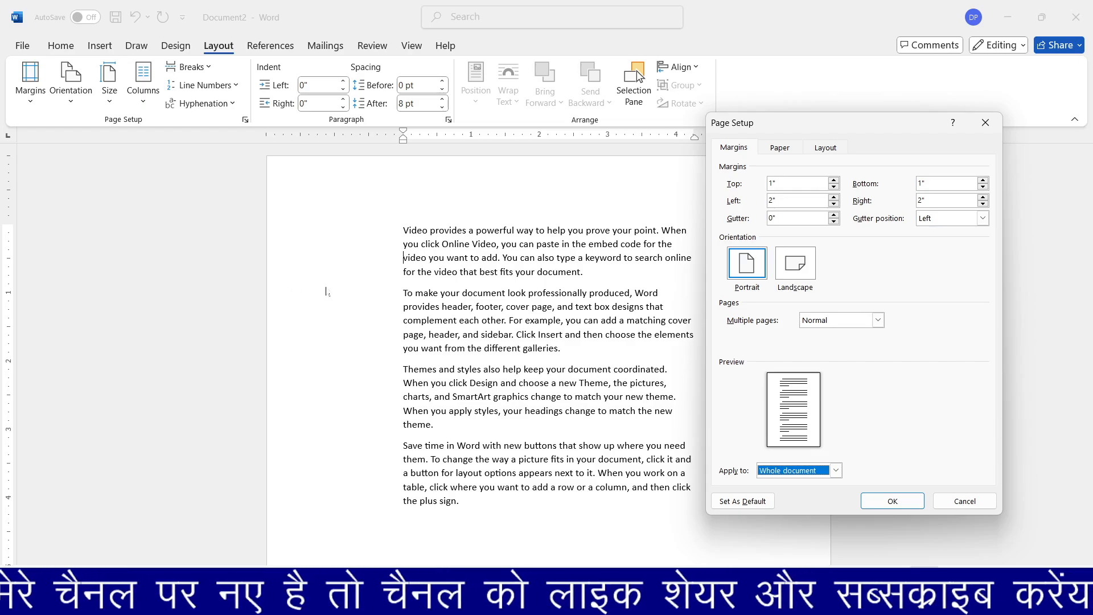
left_click(834, 204)
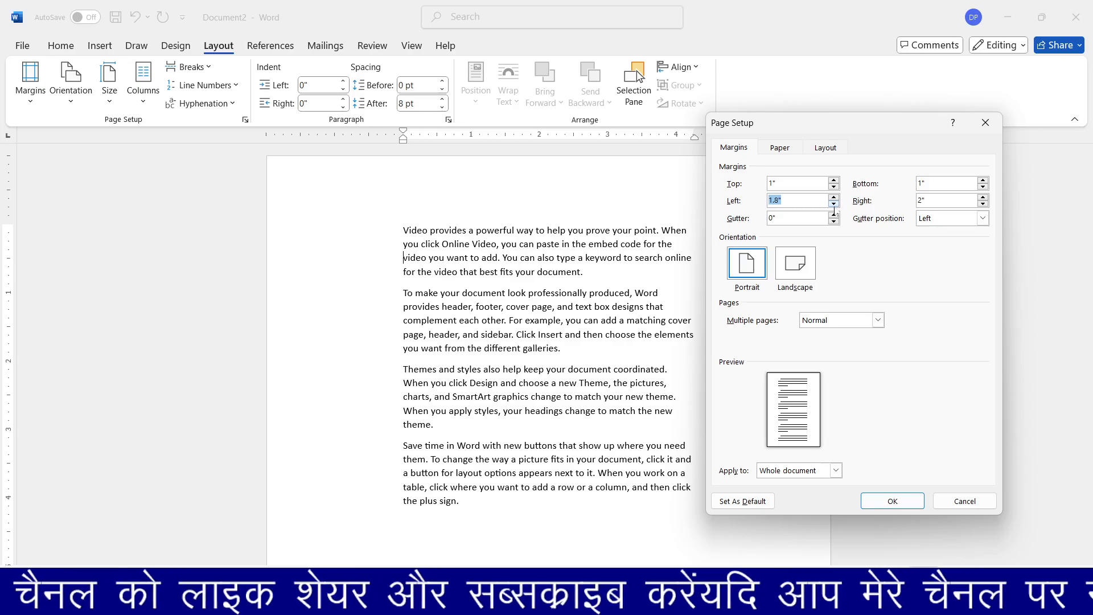
left_click(834, 203)
left_click(834, 204)
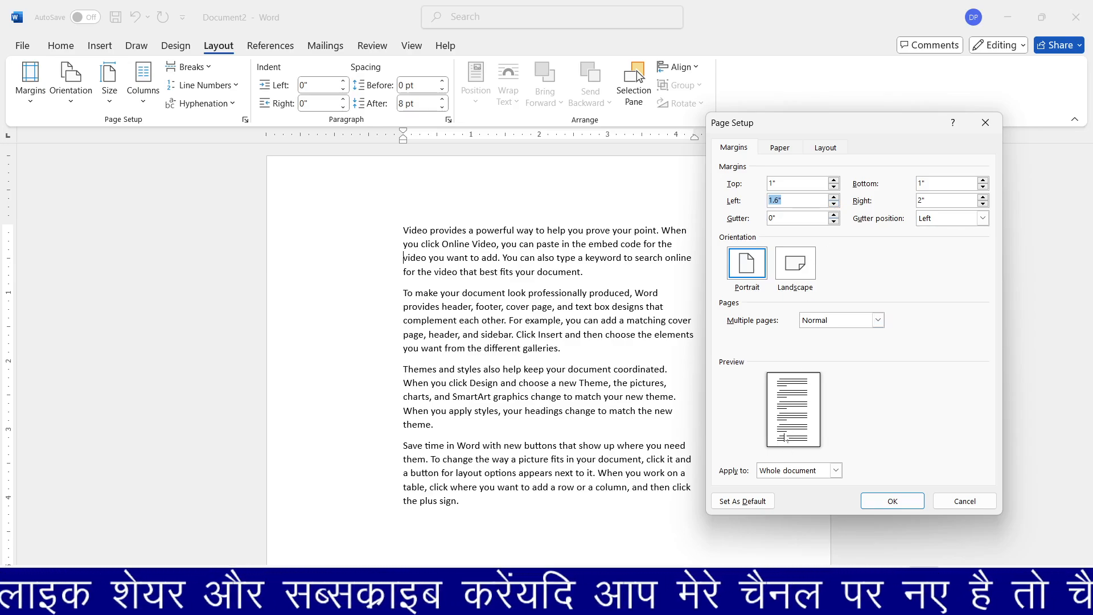
left_click(833, 204)
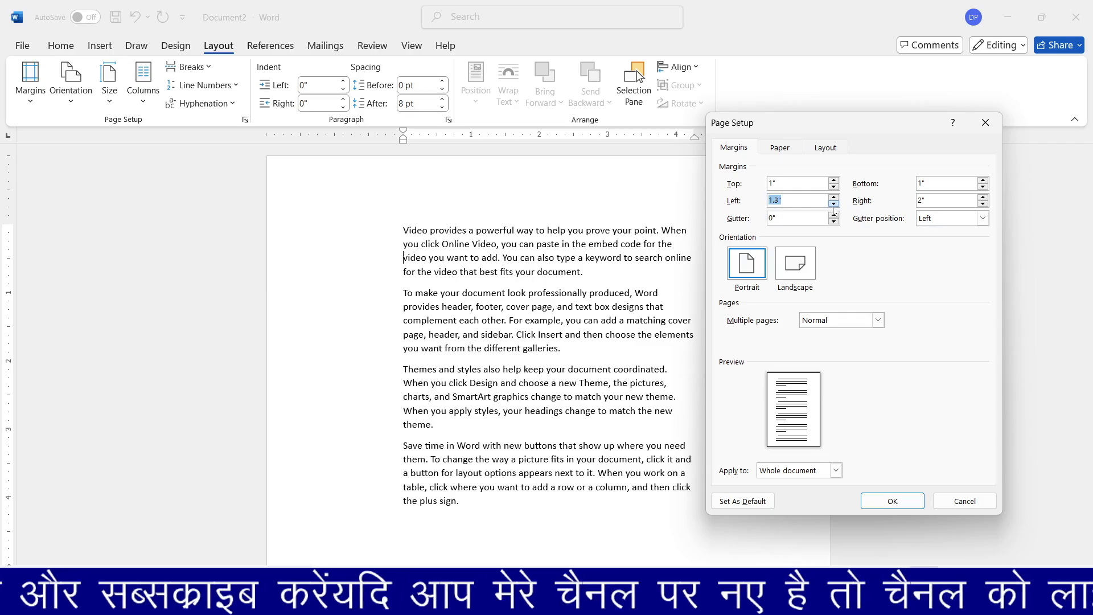
left_click(834, 205)
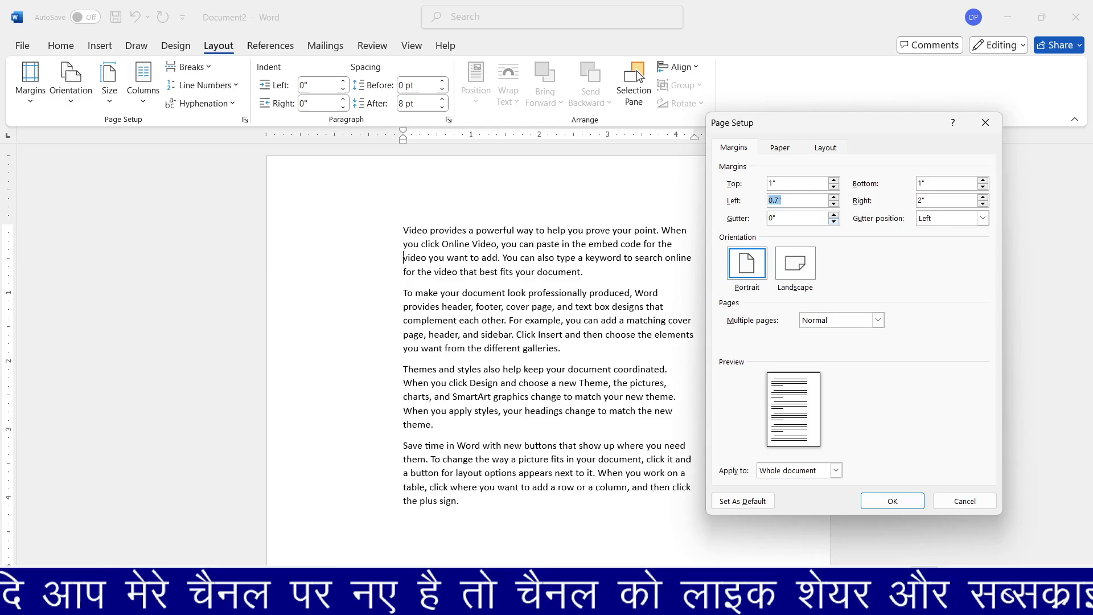
Set the right margin to 0.6" and the bottom margin to 0.7".
left_click(981, 204)
left_click(982, 204)
left_click(982, 204)
left_click(982, 203)
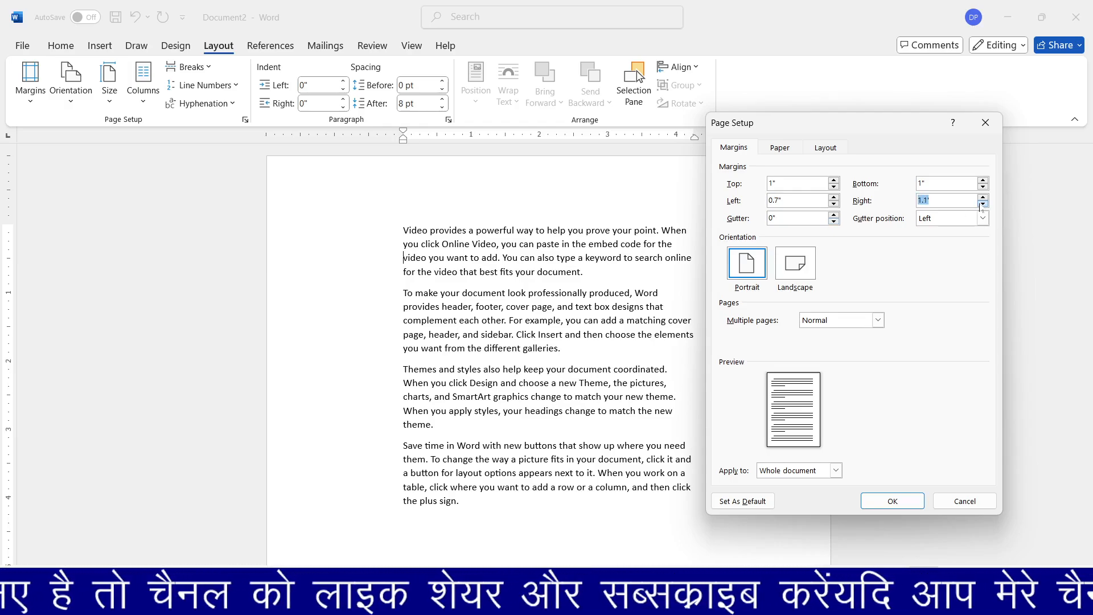
left_click(982, 204)
left_click(982, 204)
left_click(982, 204)
left_click(982, 204)
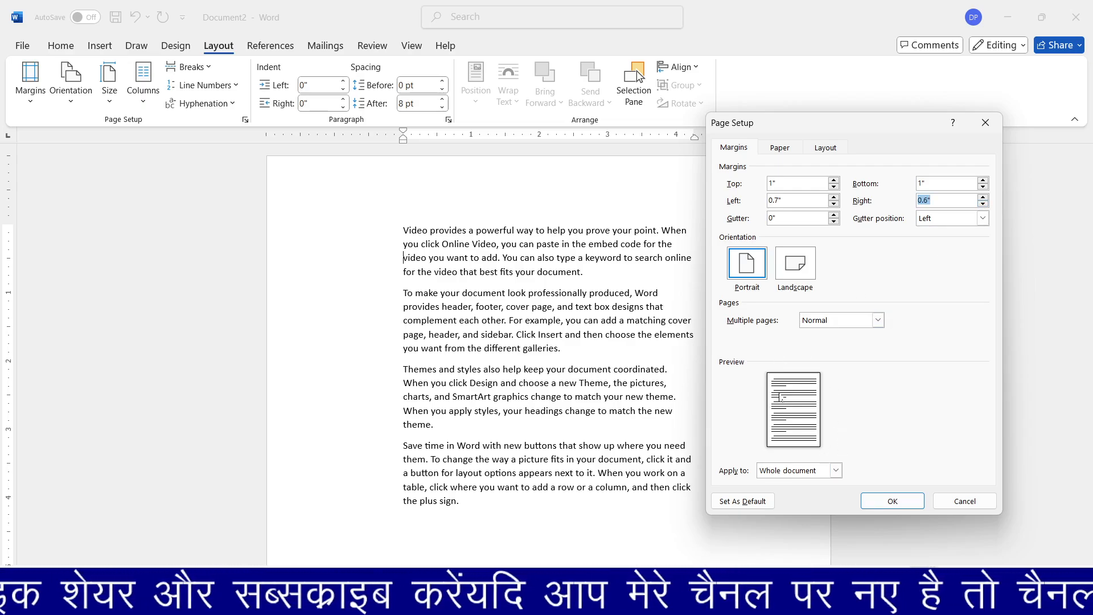
left_click(982, 187)
left_click(982, 187)
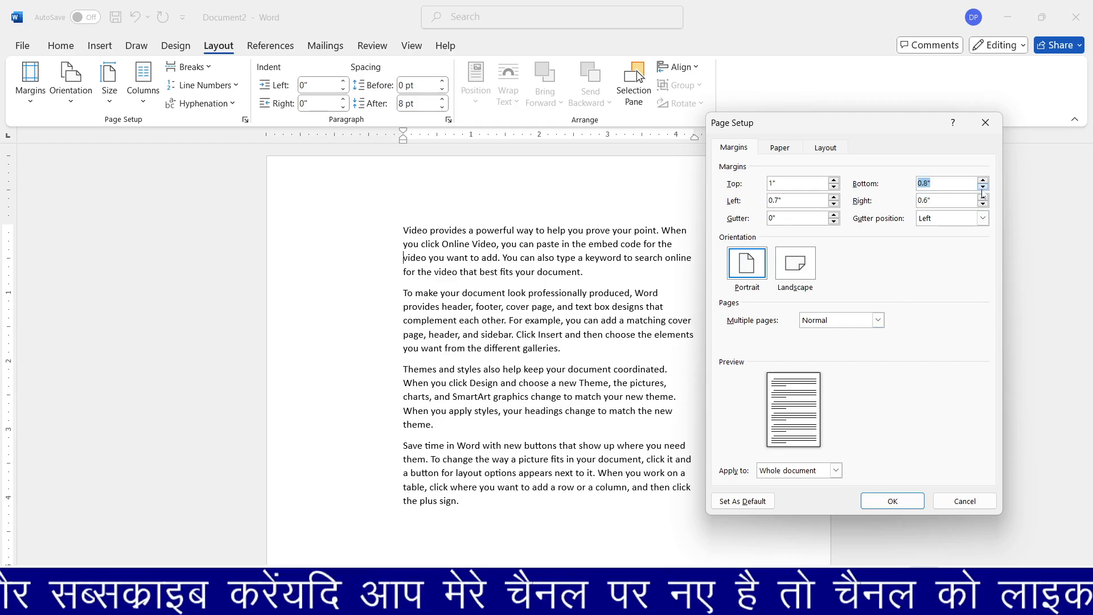
Set the top margin to 2.2" and apply the custom margins to the whole document.
left_click(834, 180)
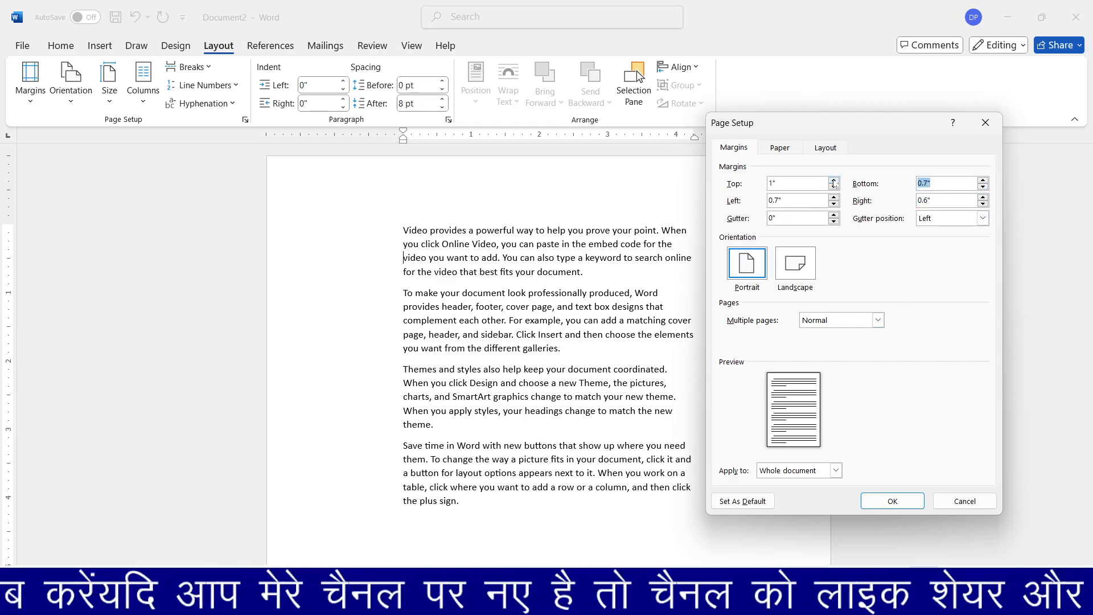
left_click(834, 180)
left_click(834, 180)
left_click(834, 180)
left_click(834, 180)
left_click(834, 180)
left_click(834, 180)
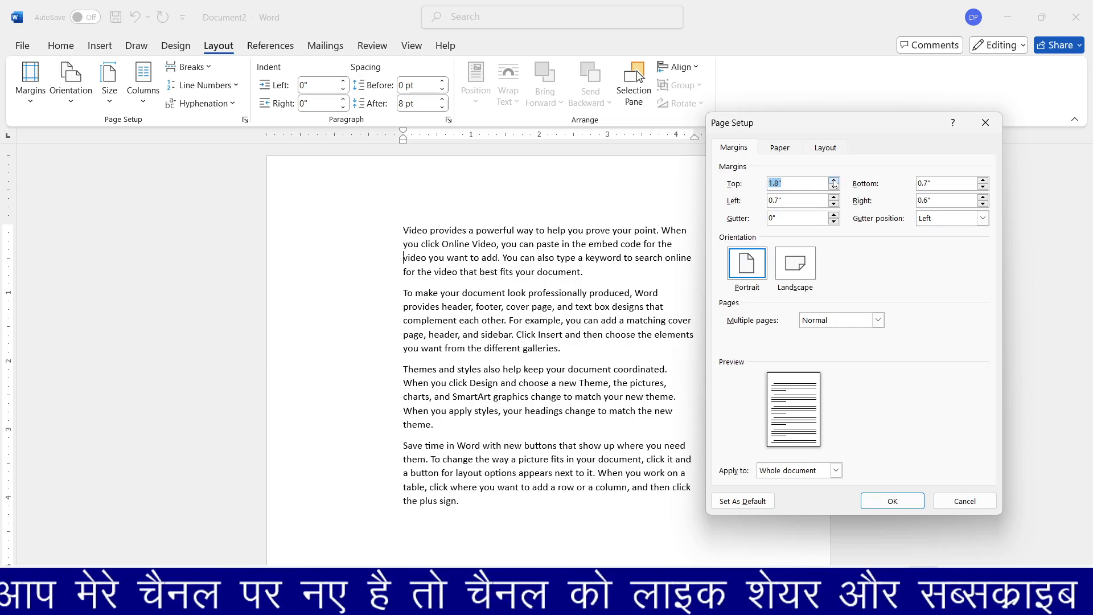
left_click(834, 180)
left_click(834, 180)
left_click(834, 180)
left_click(834, 180)
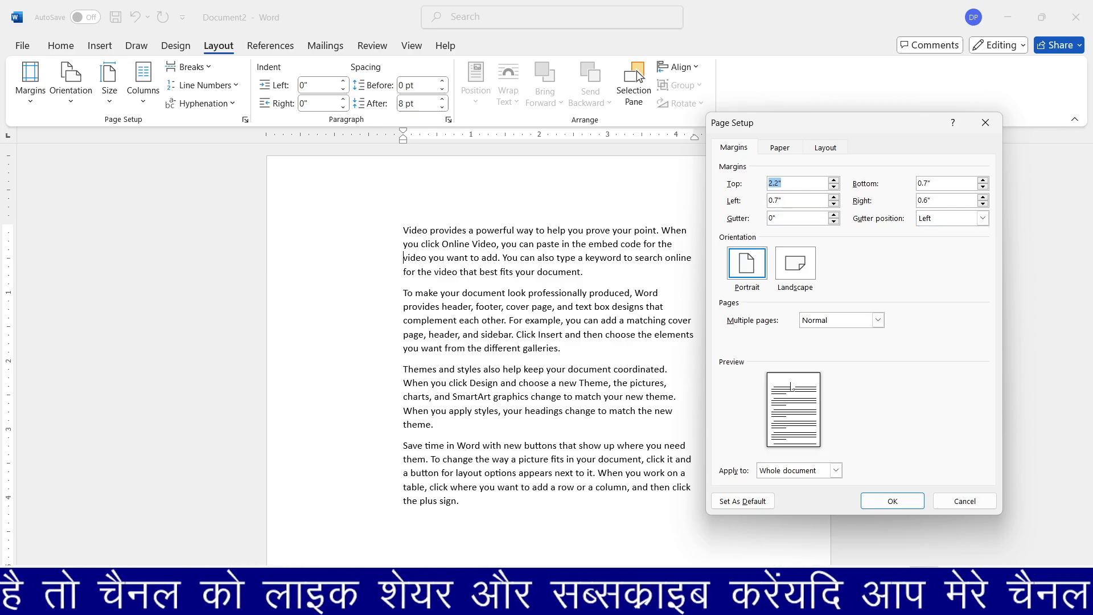
left_click(880, 510)
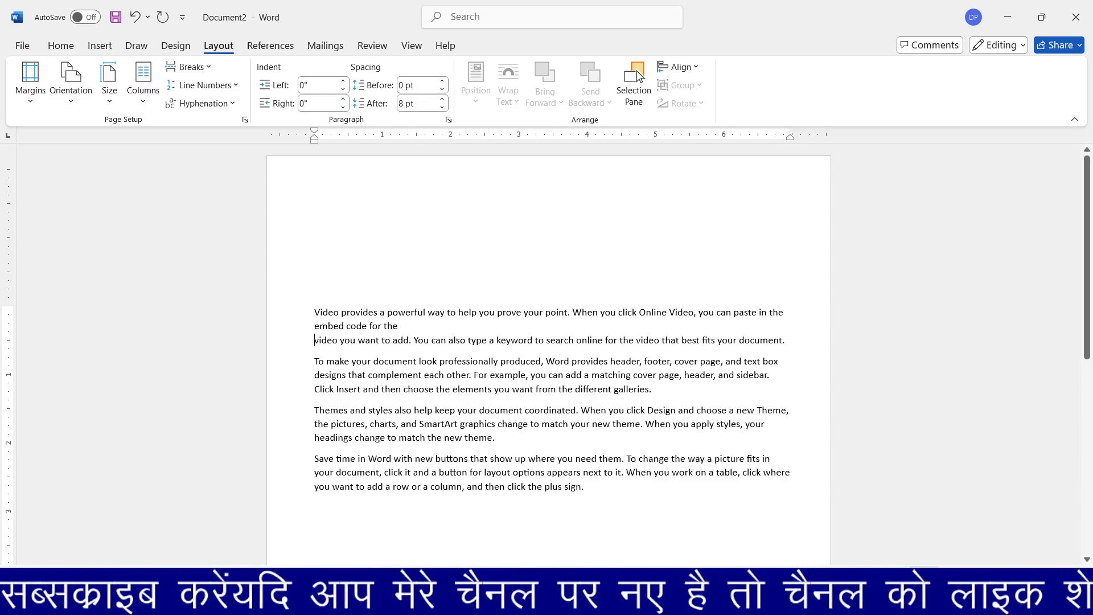
Select all the paragraphs, try center alignment on them and then justify the text.
scroll(547, 341, "down", 3)
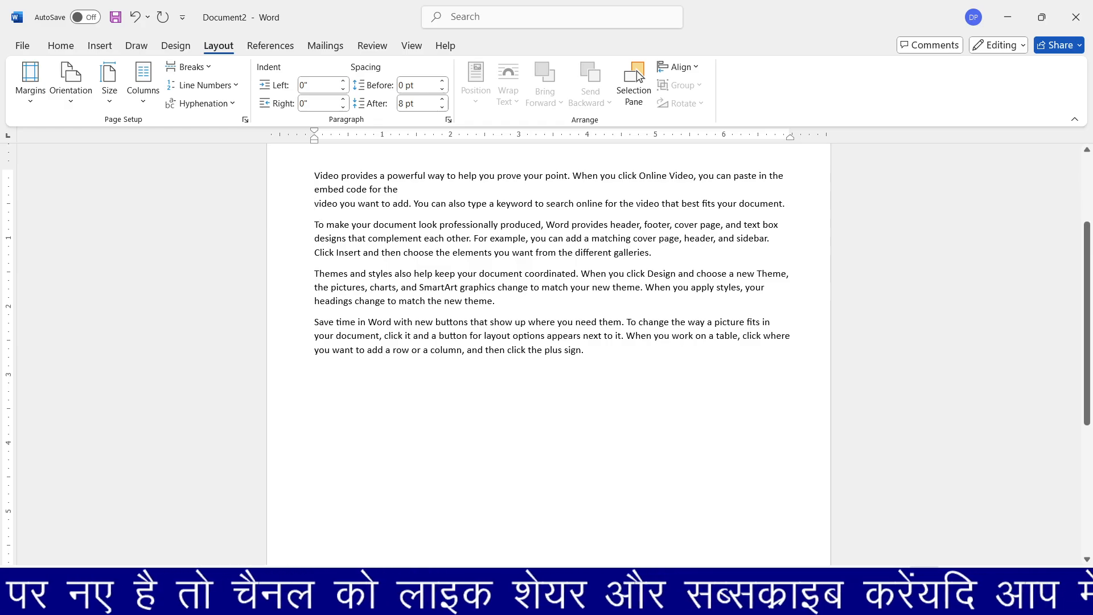
scroll(638, 77, "up", 1)
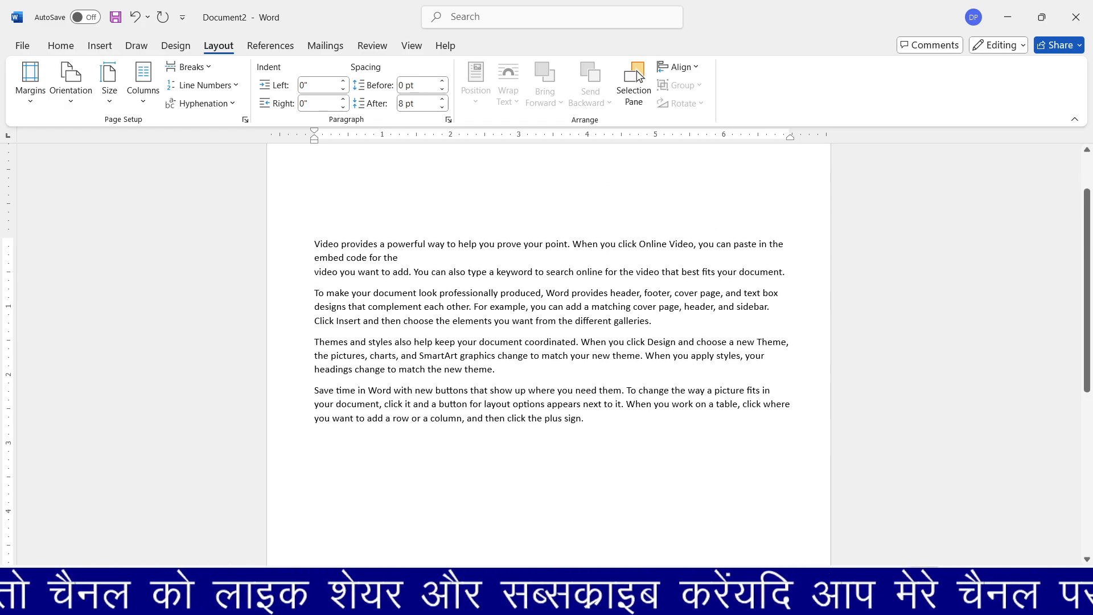
key("ctrl+shift+Up")
key("ctrl+shift+Up")
key("ctrl+shift+Up")
key("ctrl+shift+Up")
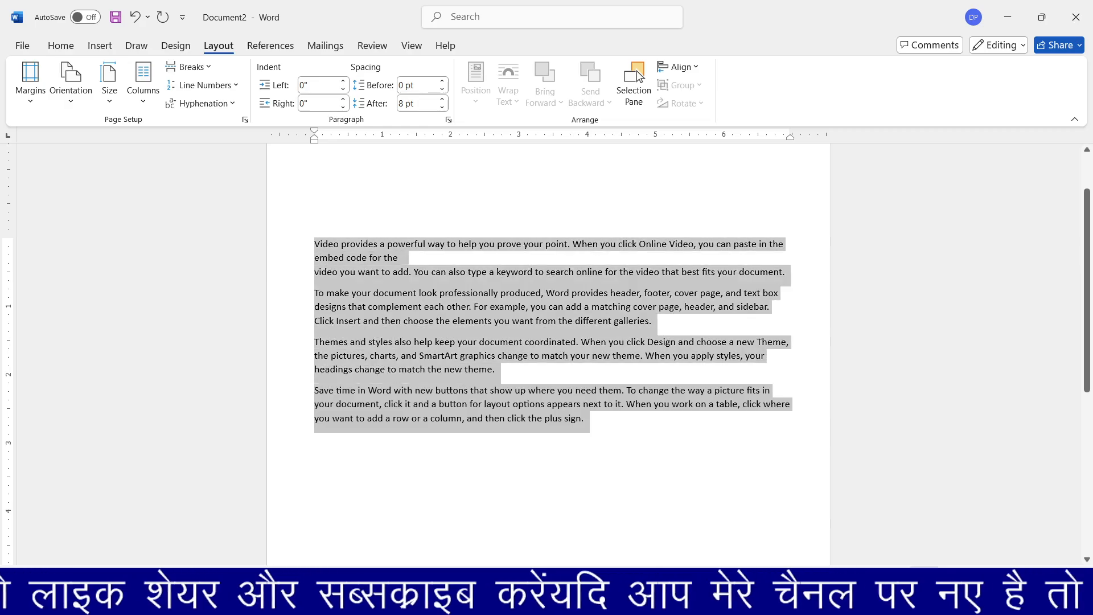
left_click(67, 47)
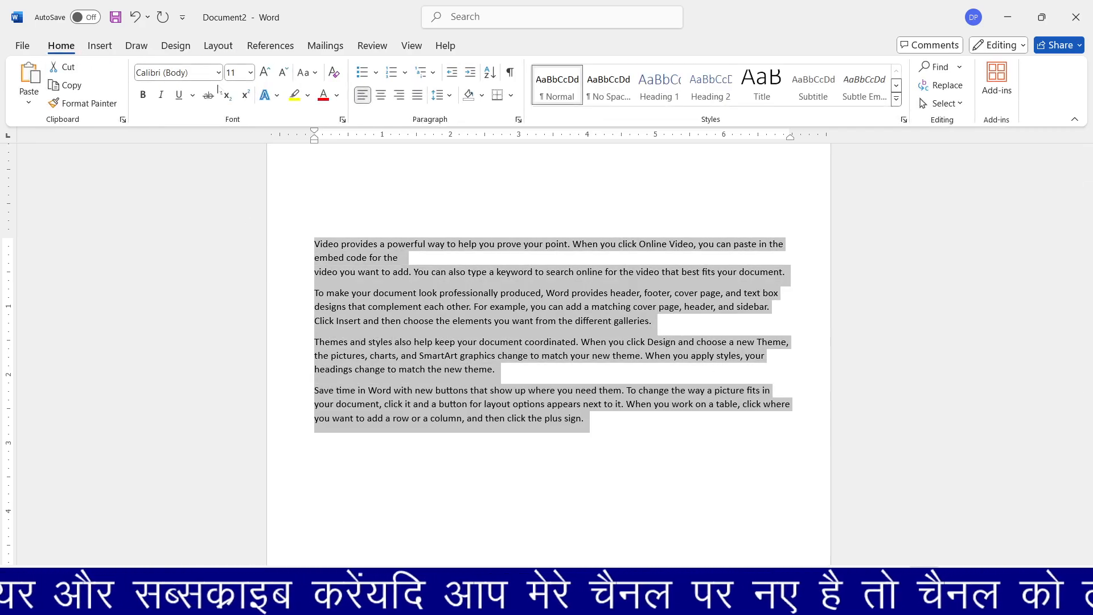
left_click(380, 95)
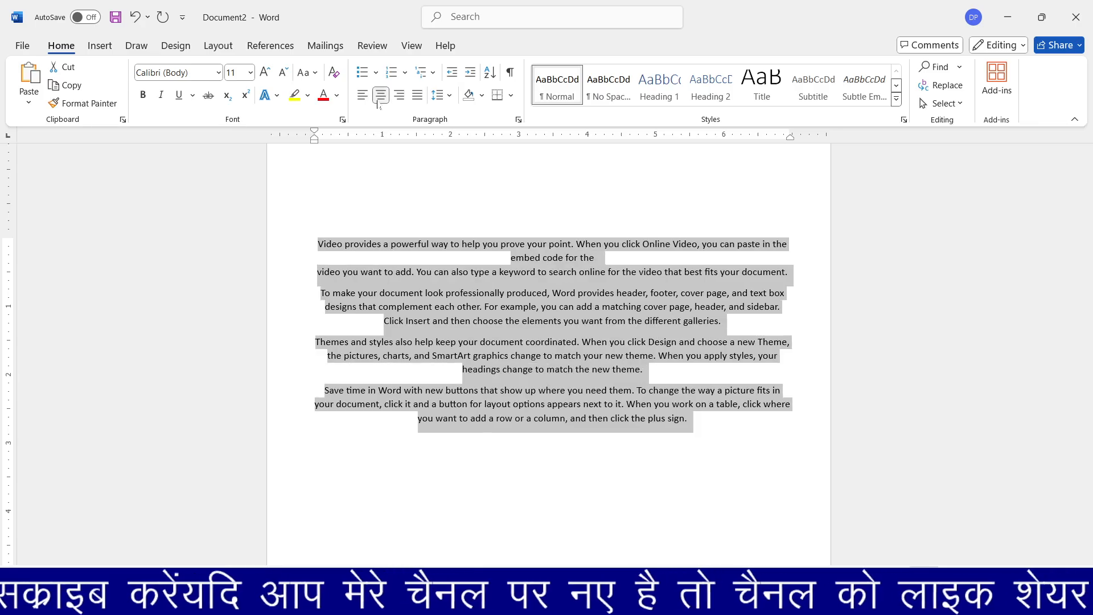
left_click(420, 95)
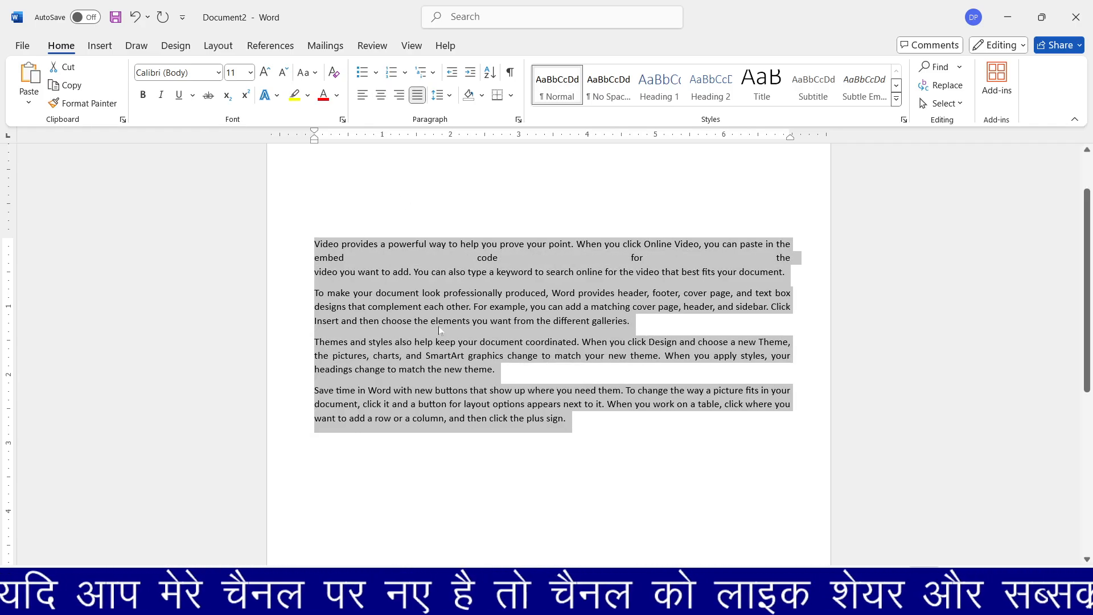
left_click(787, 308)
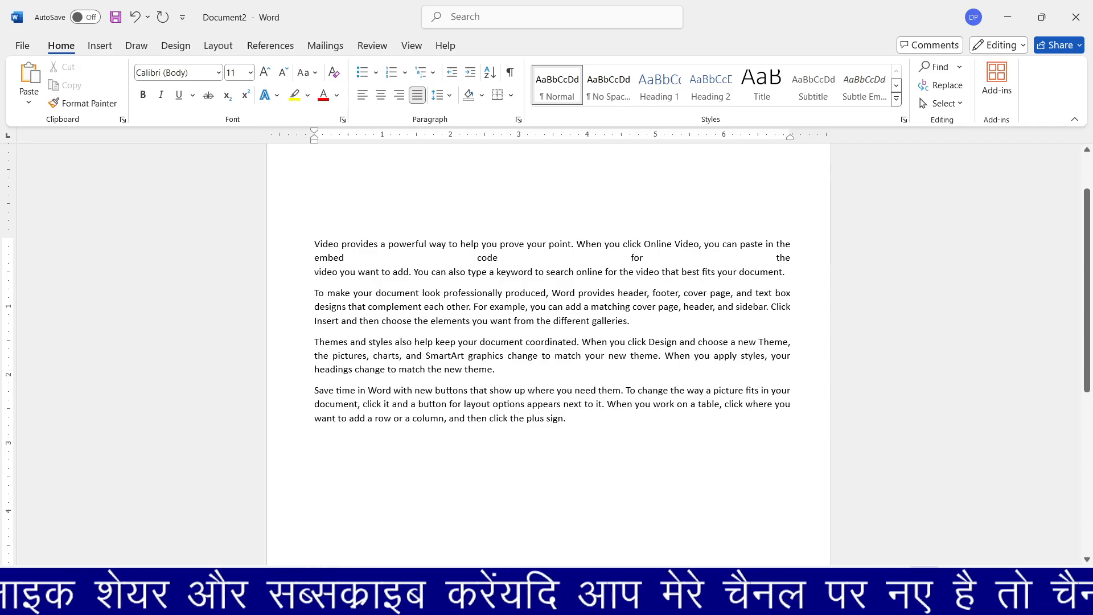
Set a 0.9" gutter in the custom margin settings and apply it to the whole document.
left_click(224, 50)
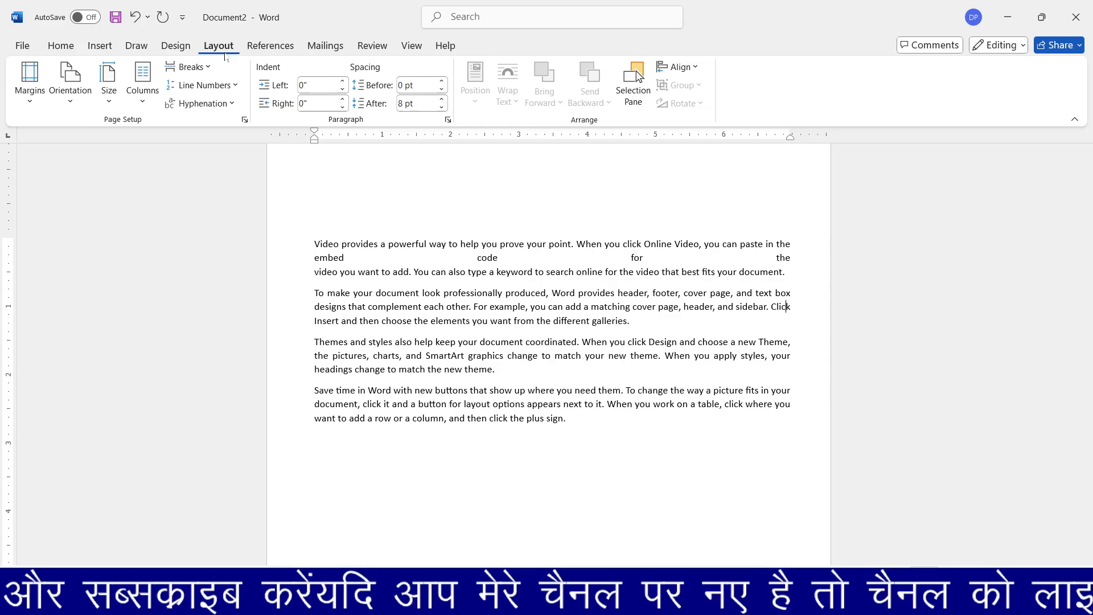
left_click(30, 79)
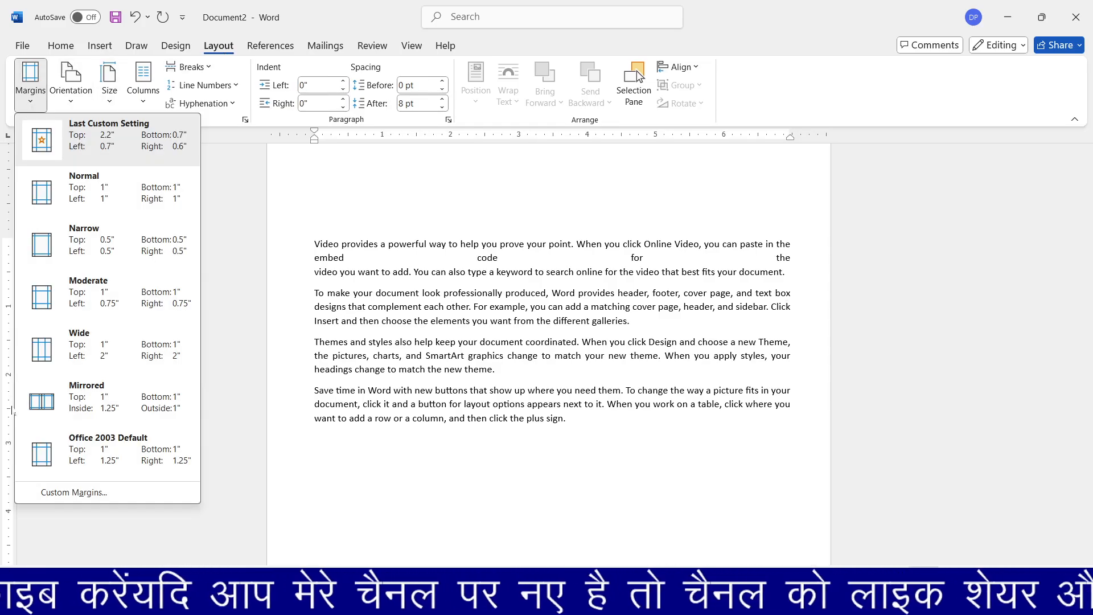
left_click(94, 501)
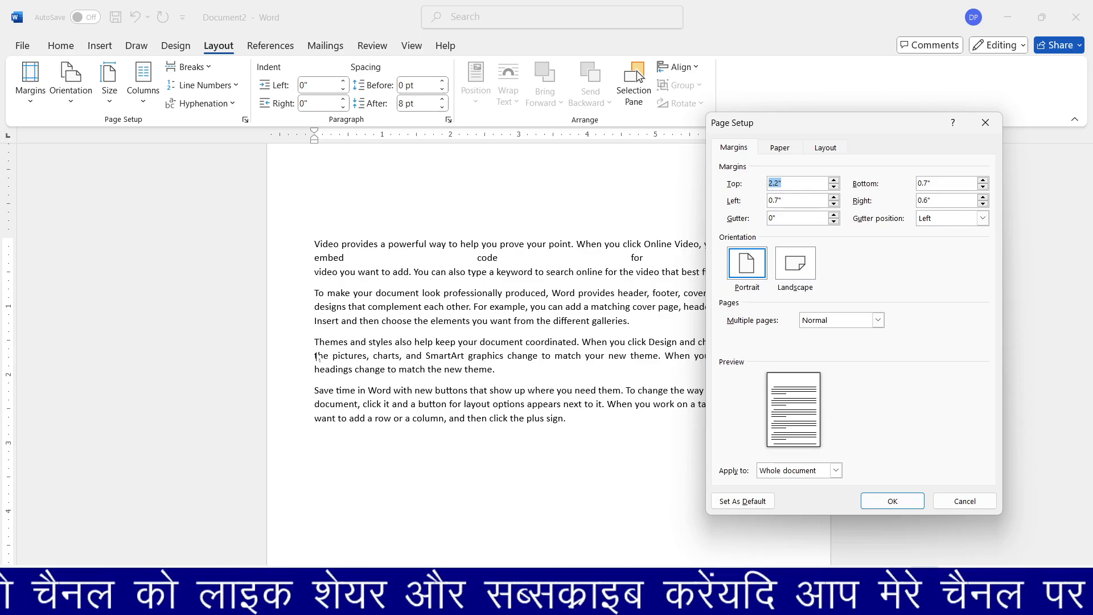
left_click(834, 216)
left_click(833, 216)
left_click(833, 216)
left_click(834, 216)
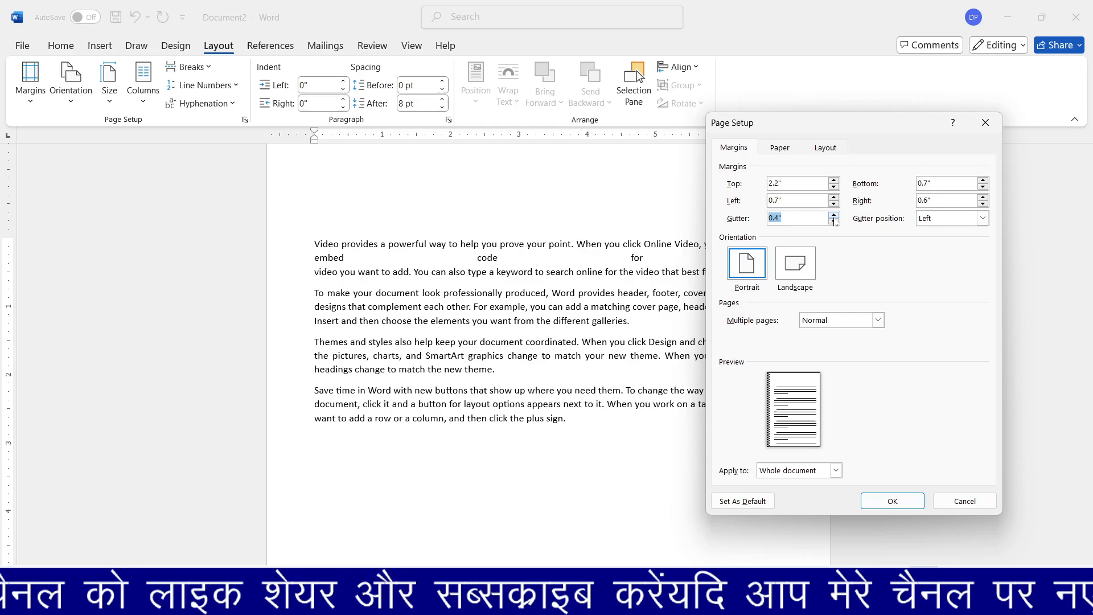
left_click(833, 216)
left_click(834, 216)
left_click(834, 216)
left_click(834, 215)
left_click(834, 216)
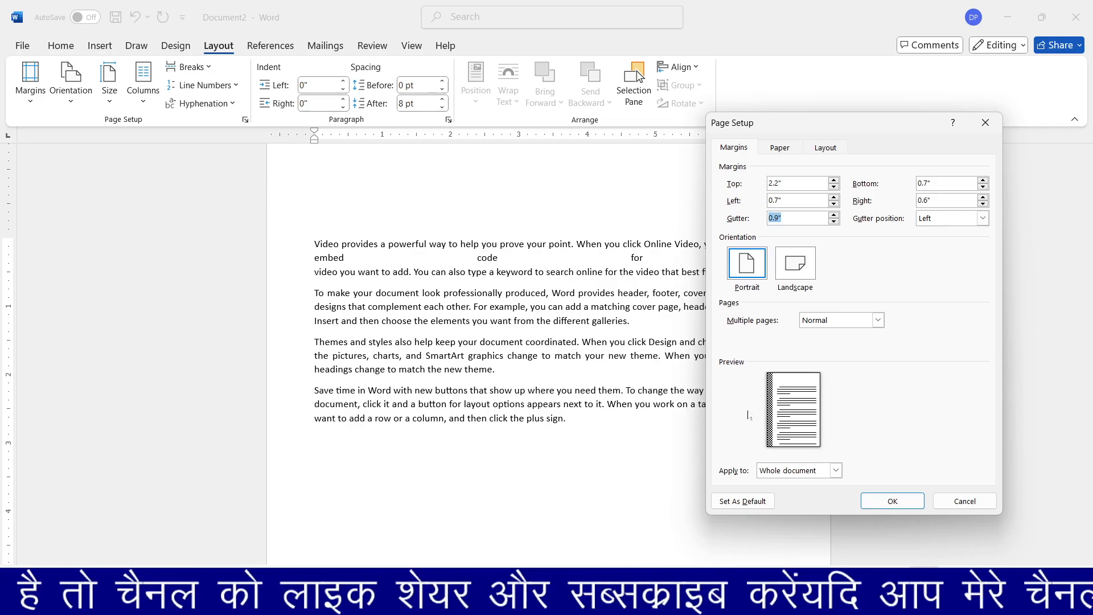
key("super")
key("super")
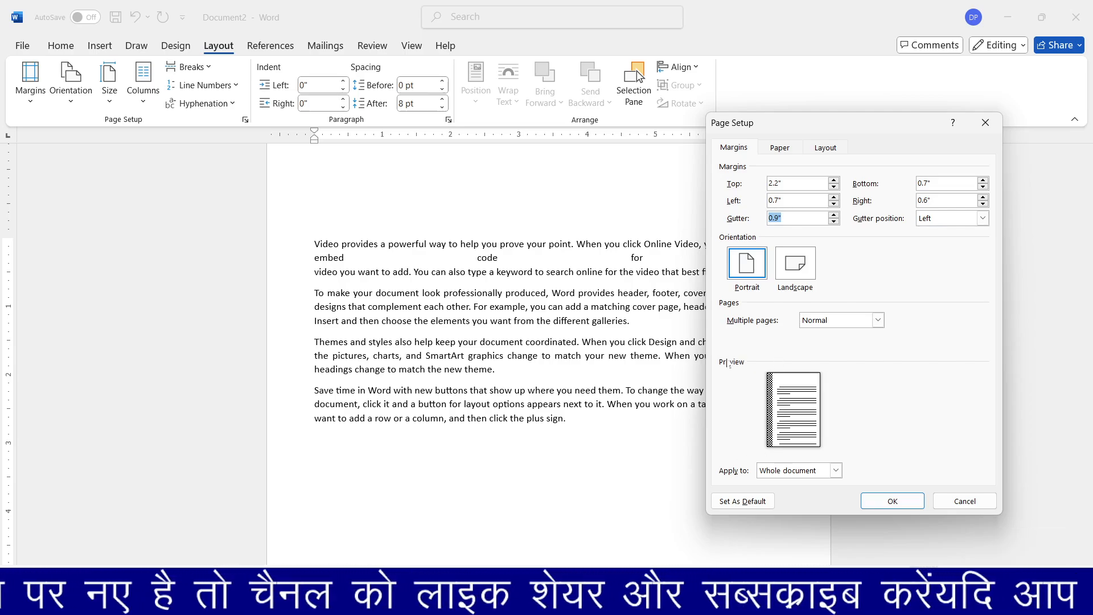
left_click(866, 505)
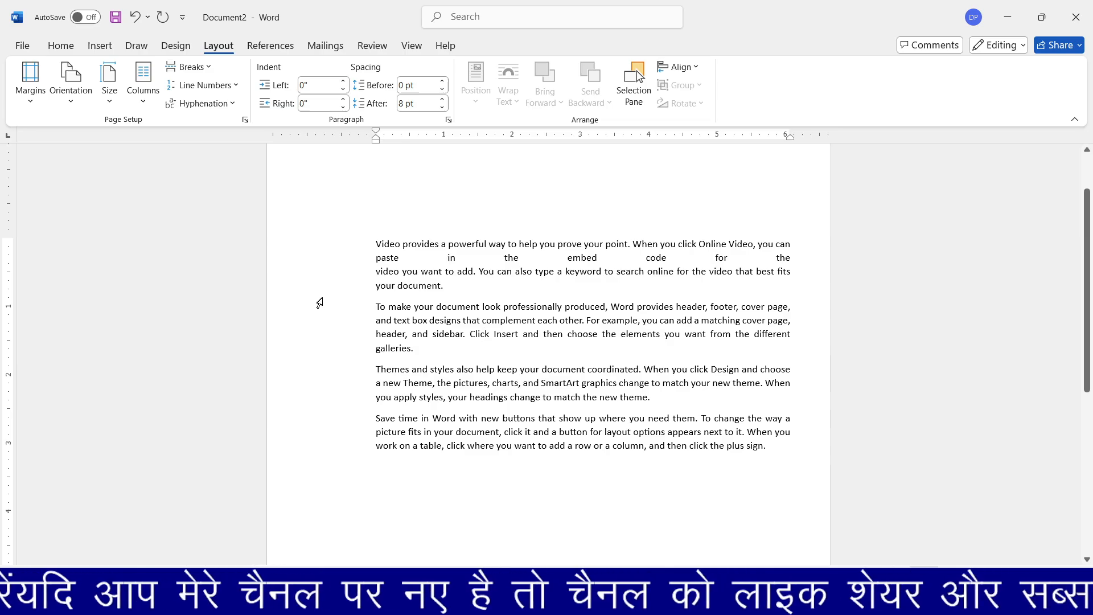
Undo the gutter change and left-align all the document's text.
key("ctrl+z")
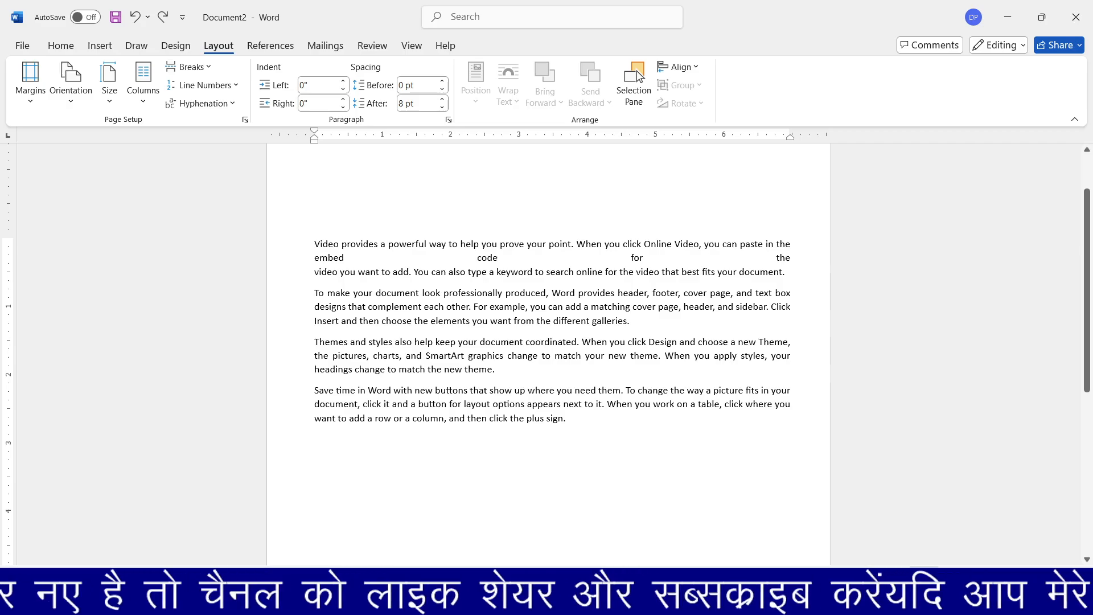
key("ctrl+a")
key("ctrl+e")
key("ctrl+l")
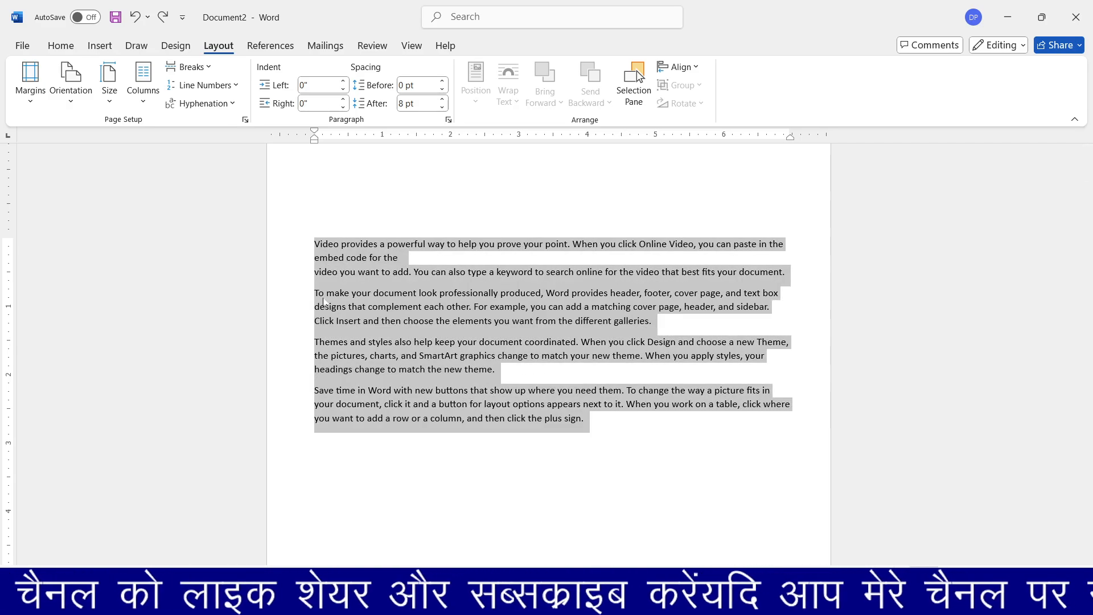
left_click(439, 436)
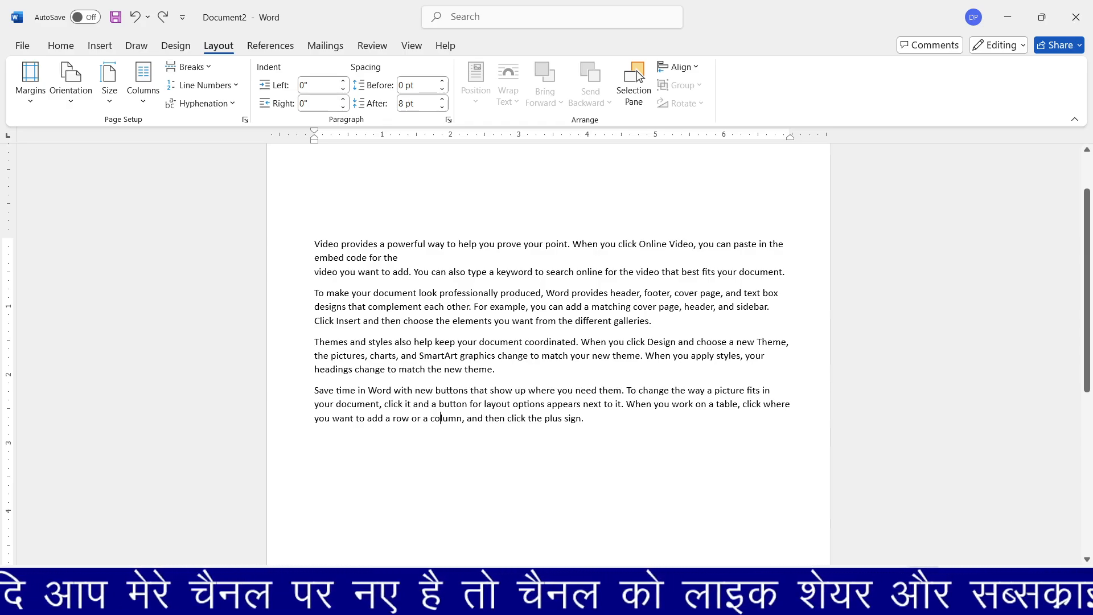
left_click(59, 106)
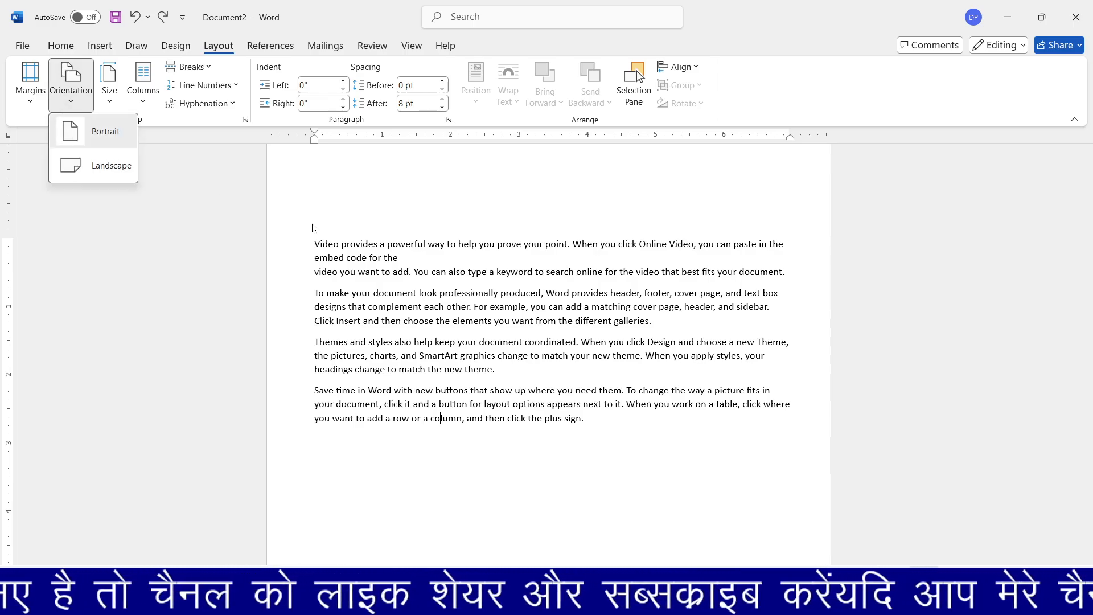
left_click(510, 340)
left_click(71, 85)
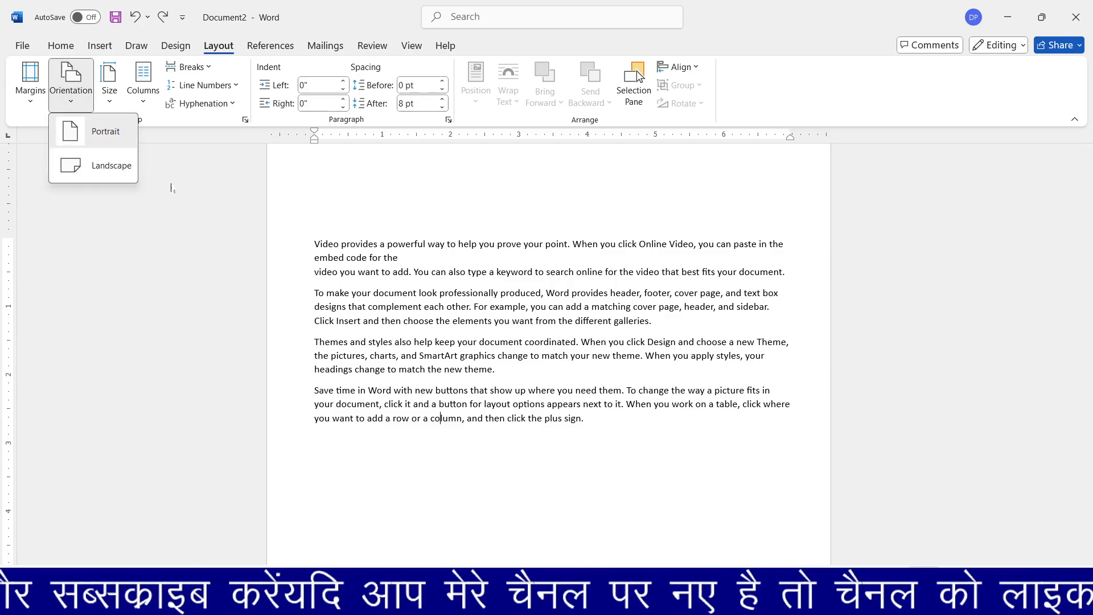
left_click(432, 317)
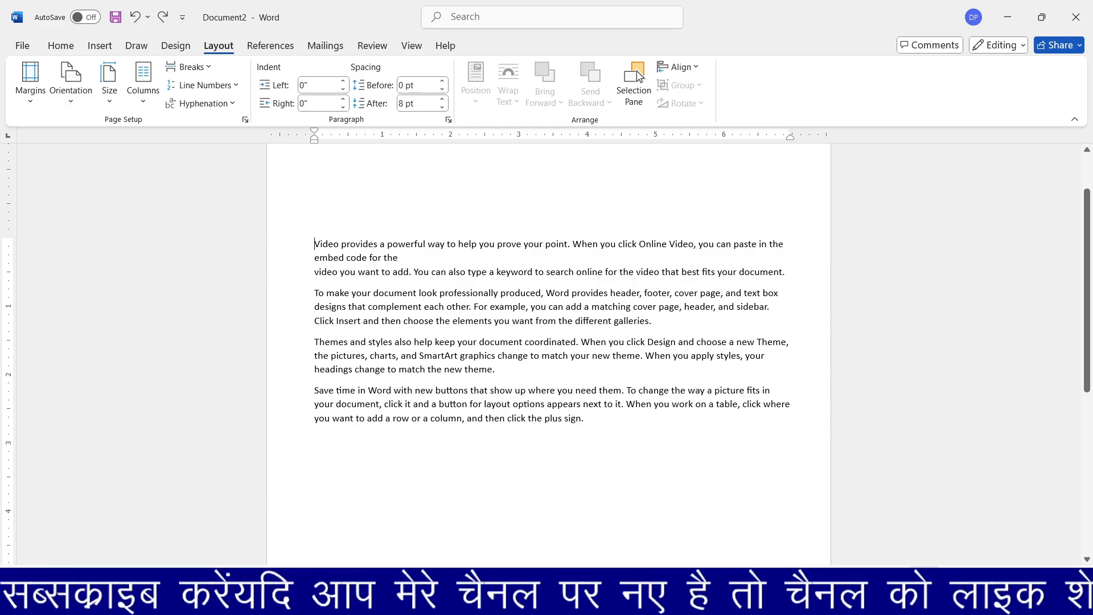
Insert a new line above the first paragraph containing the heading NOTICE.
key("Return")
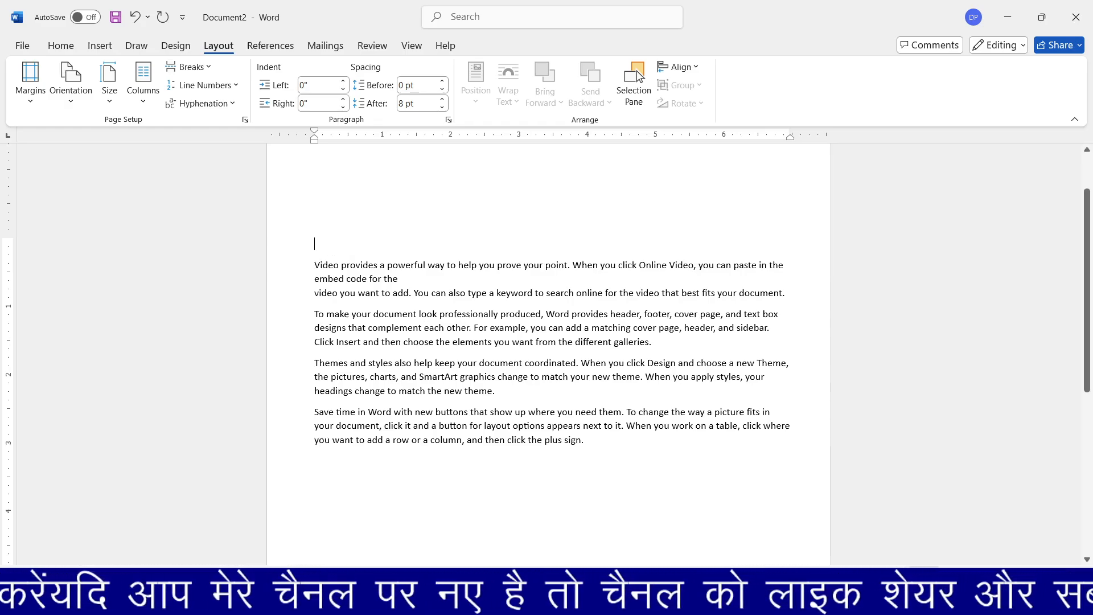
type("N")
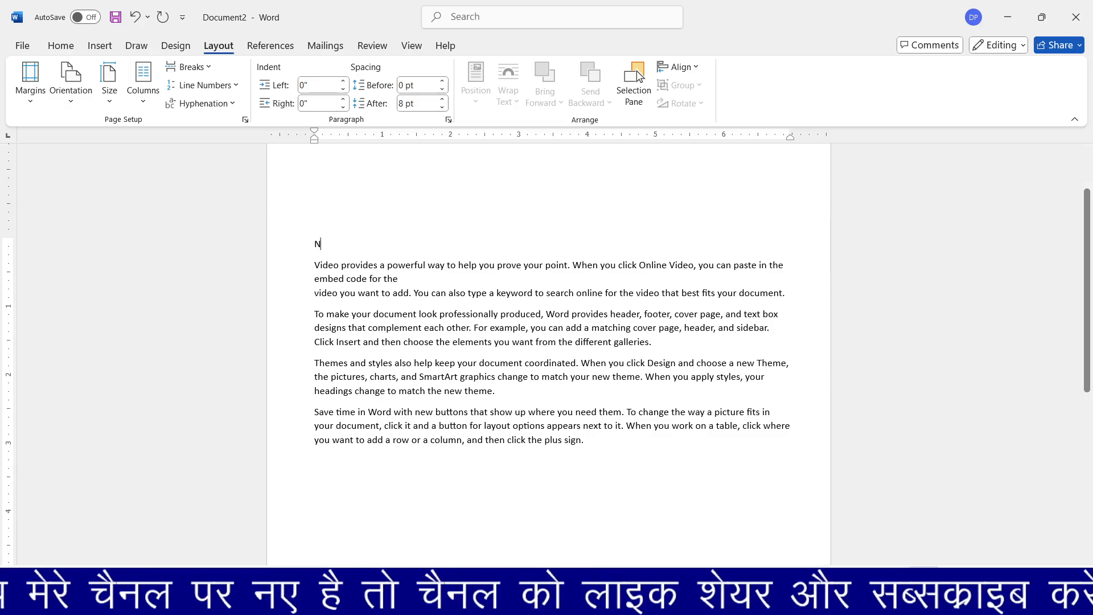
type("OTICE")
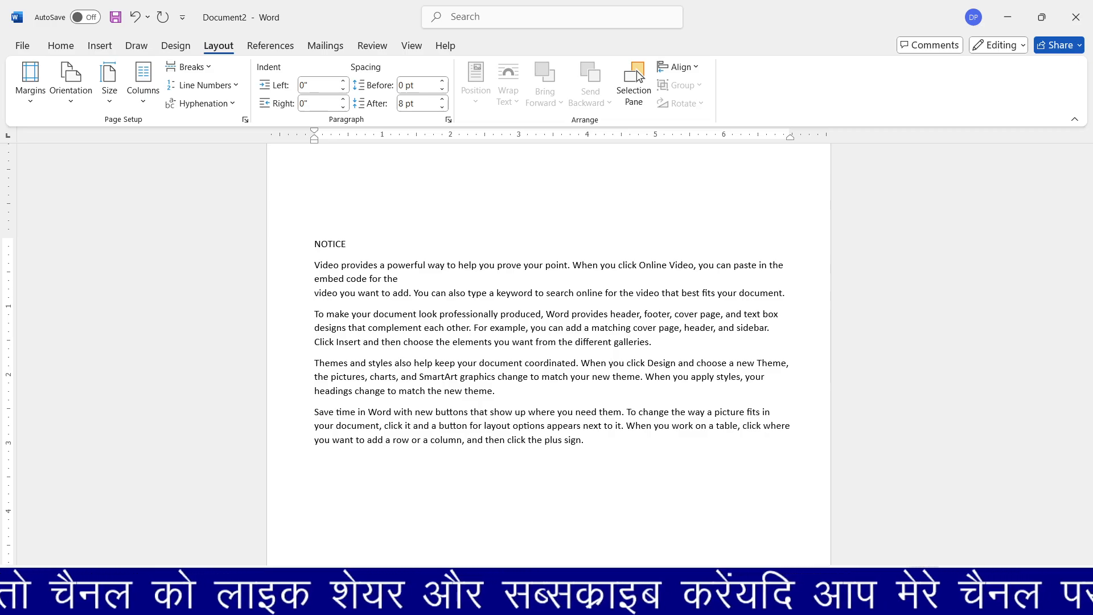
Enlarge the NOTICE heading until it spans more than half of the text width, and center it.
key("shift+Home")
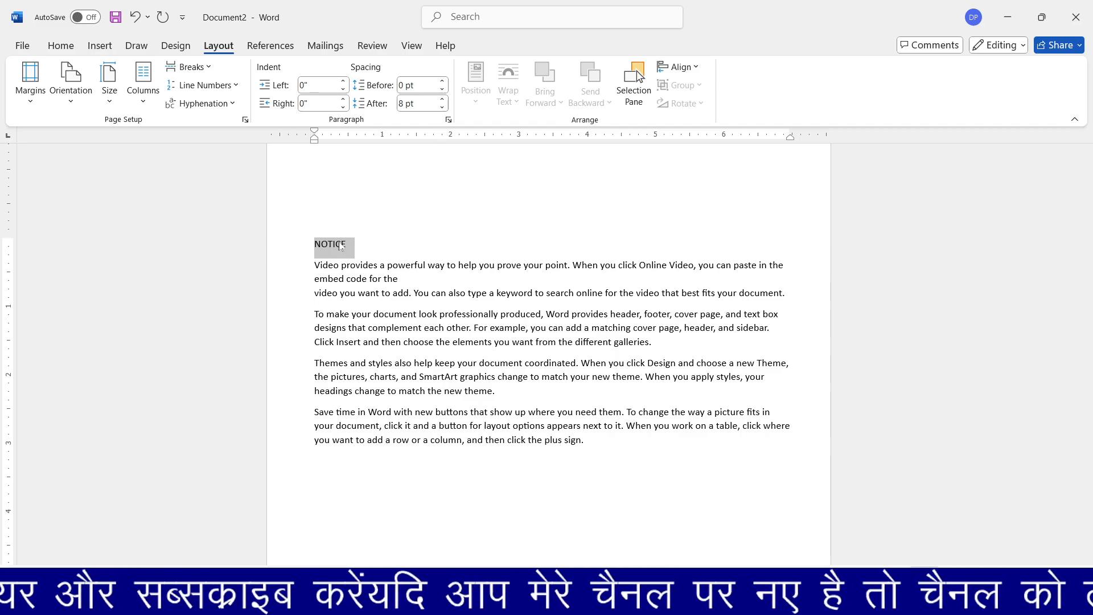
key("ctrl+shift+greater")
key("ctrl+shift+greater")
key("ctrl+shift+greater")
key("ctrl+shift+greater")
key("ctrl+shift+greater")
key("ctrl+shift+greater")
key("ctrl+shift+greater")
key("ctrl+shift+greater")
key("ctrl+shift+greater")
key("ctrl+shift+greater")
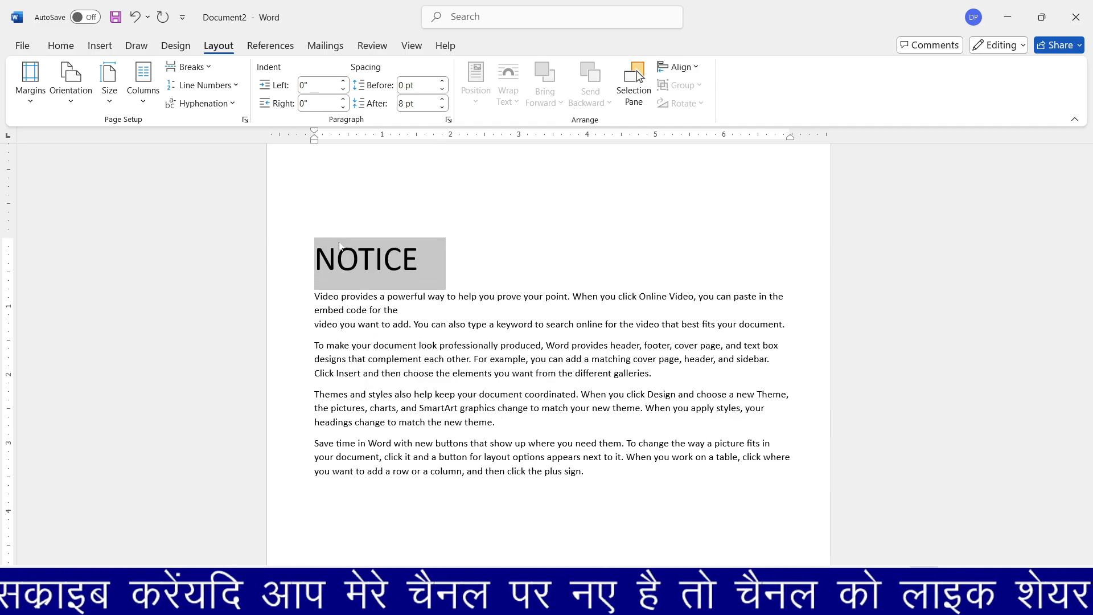
key("ctrl+shift+greater")
key("ctrl+shift+greater")
key("ctrl+shift+greater")
key("ctrl+shift+greater")
key("ctrl+shift+greater")
key("ctrl+shift+greater")
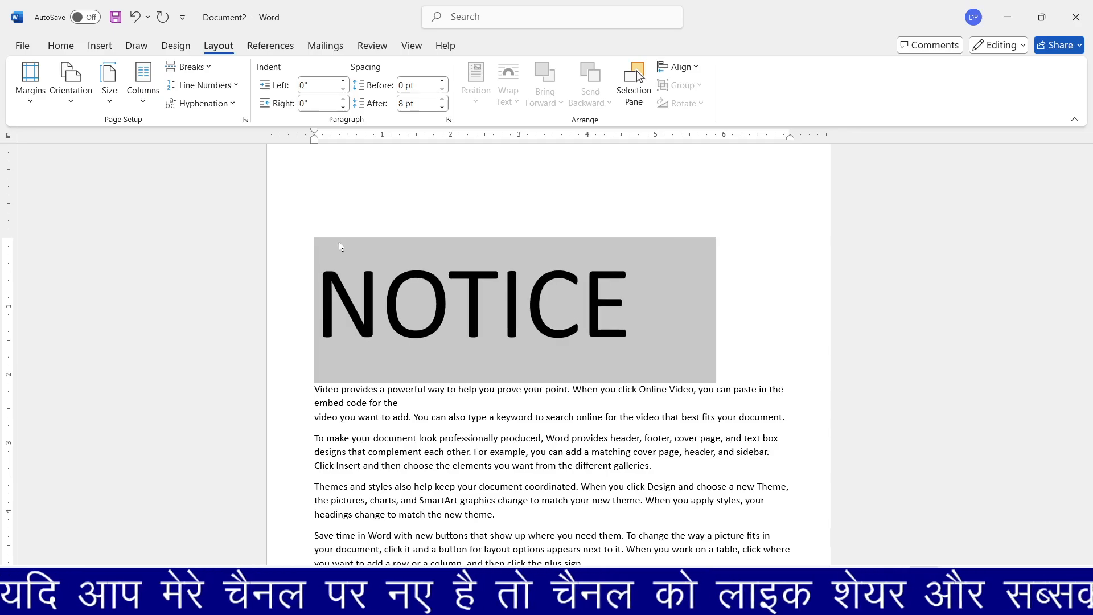
key("ctrl+e")
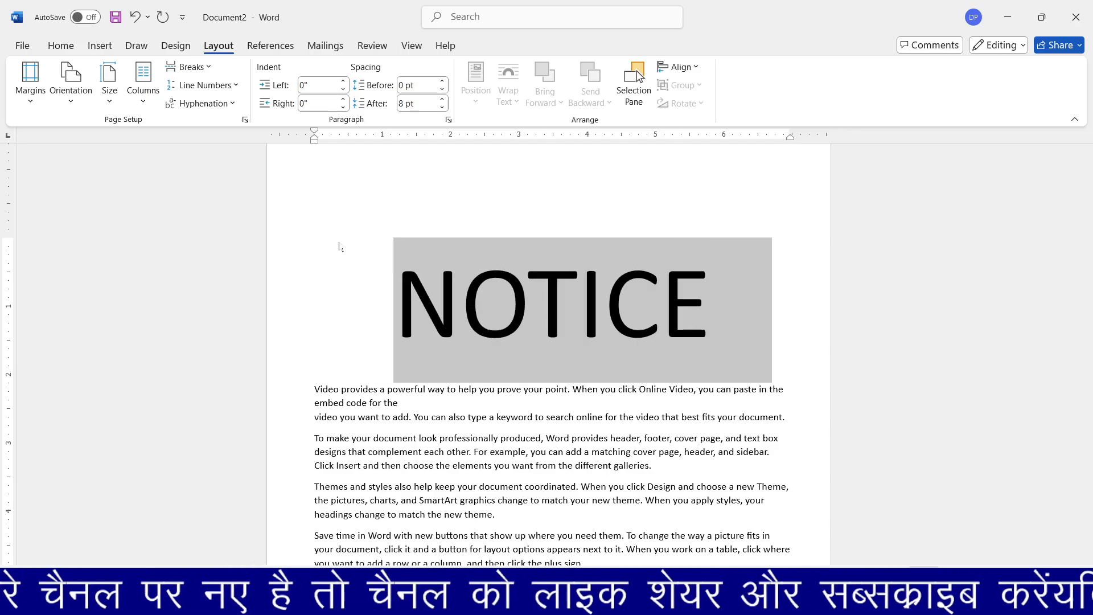
scroll(629, 239, "down", 3)
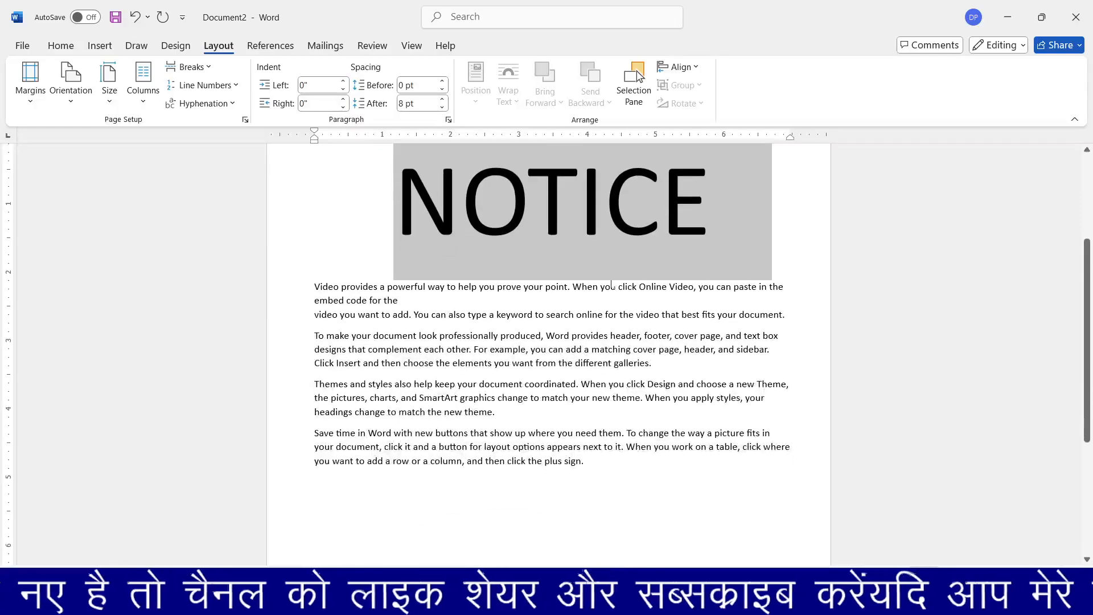
left_click(609, 362)
scroll(636, 76, "up", 5)
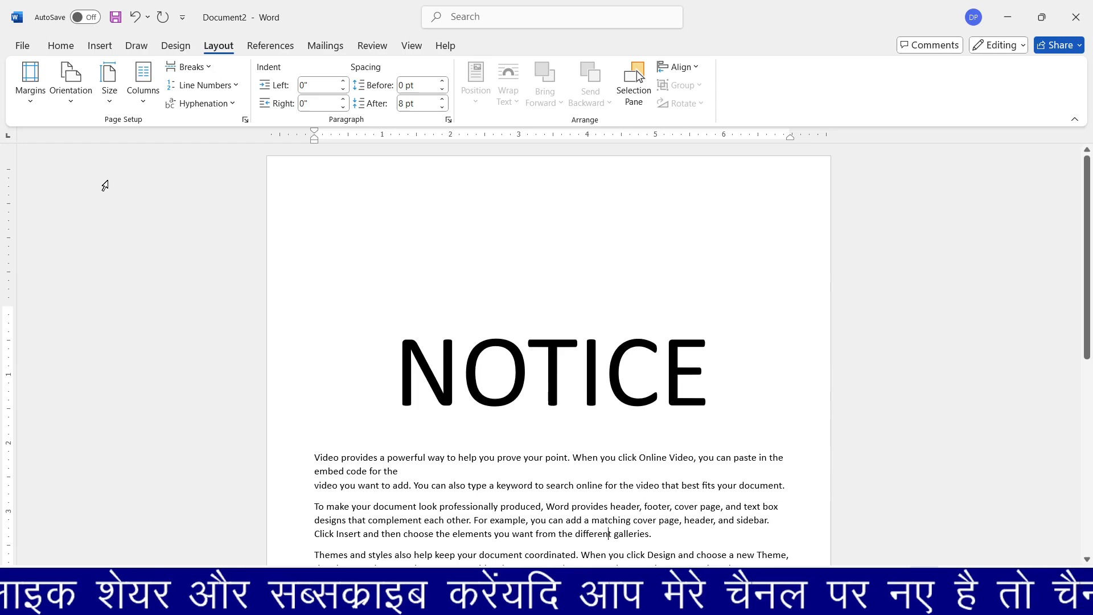
Switch the page orientation to landscape and back to portrait.
left_click(71, 85)
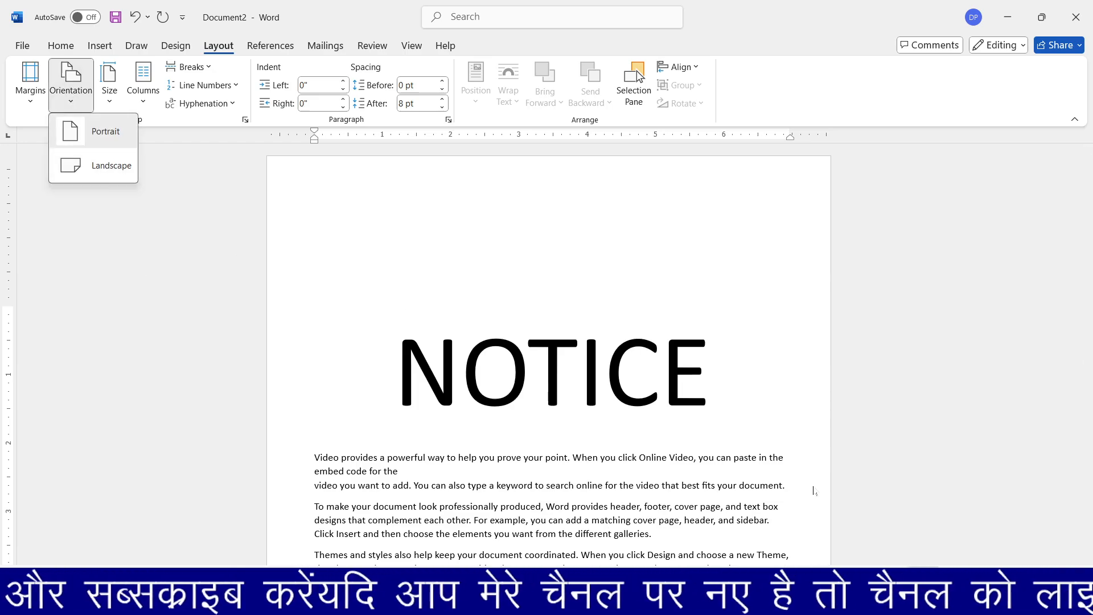
scroll(548, 341, "down", 3)
scroll(593, 328, "up", 1)
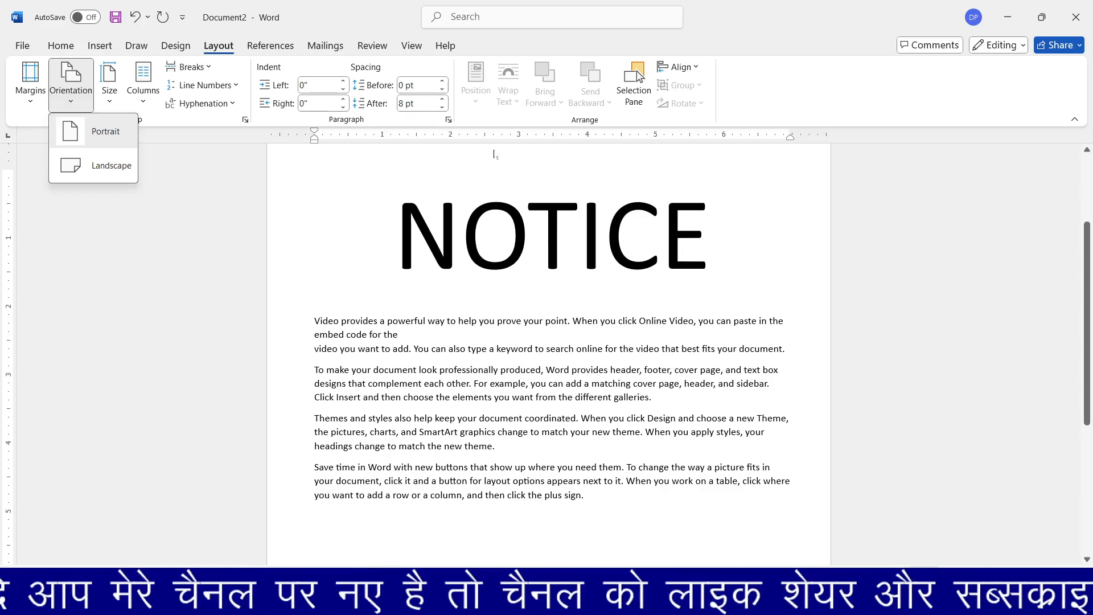
left_click(111, 166)
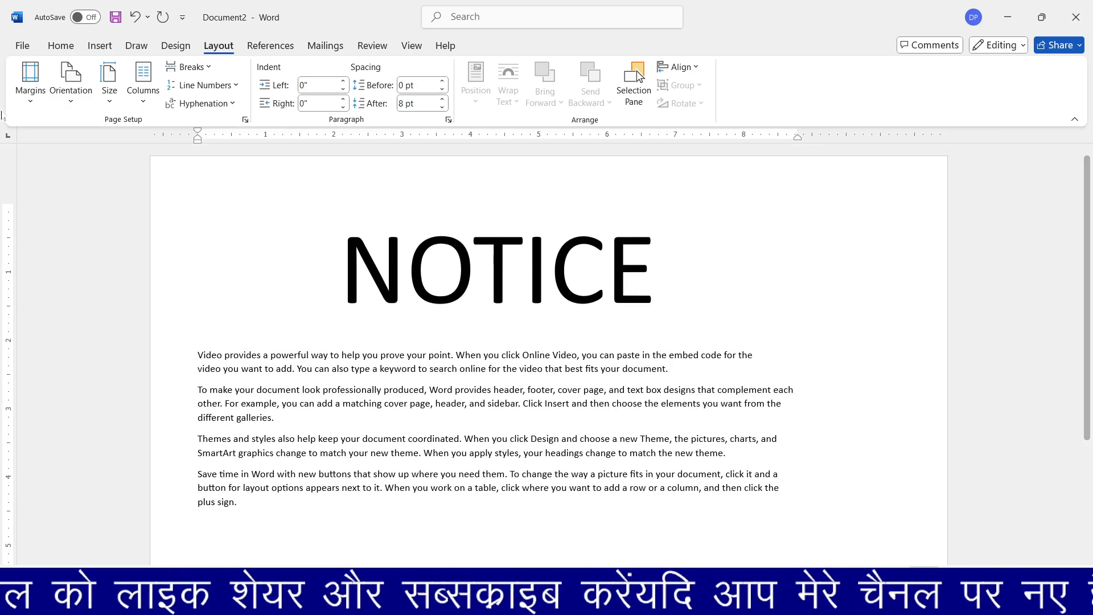
left_click(83, 100)
left_click(103, 137)
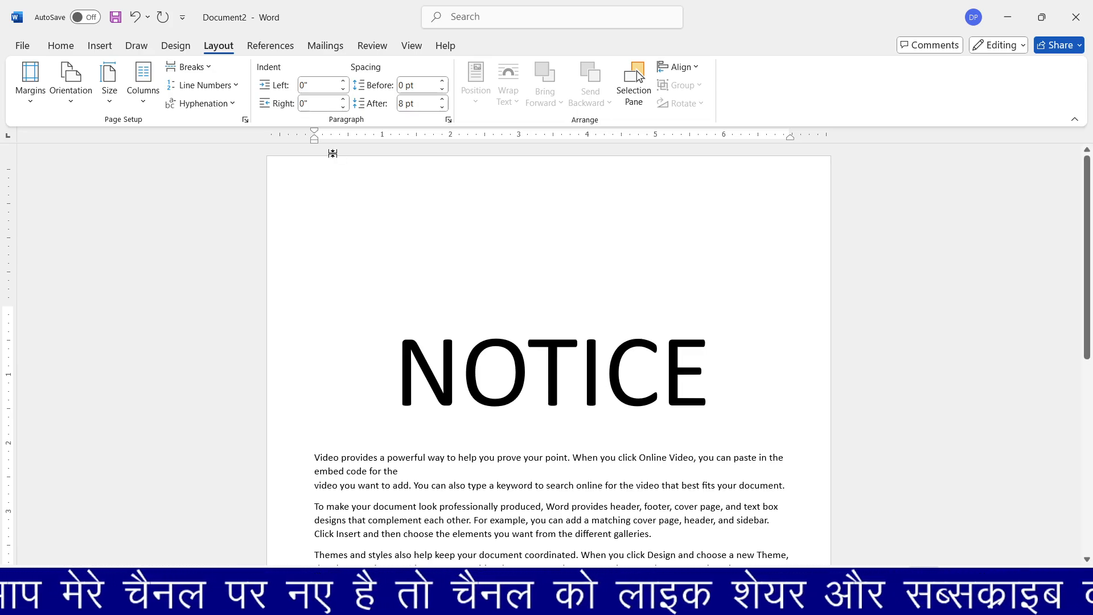
Set the document's page orientation to landscape.
left_click(69, 102)
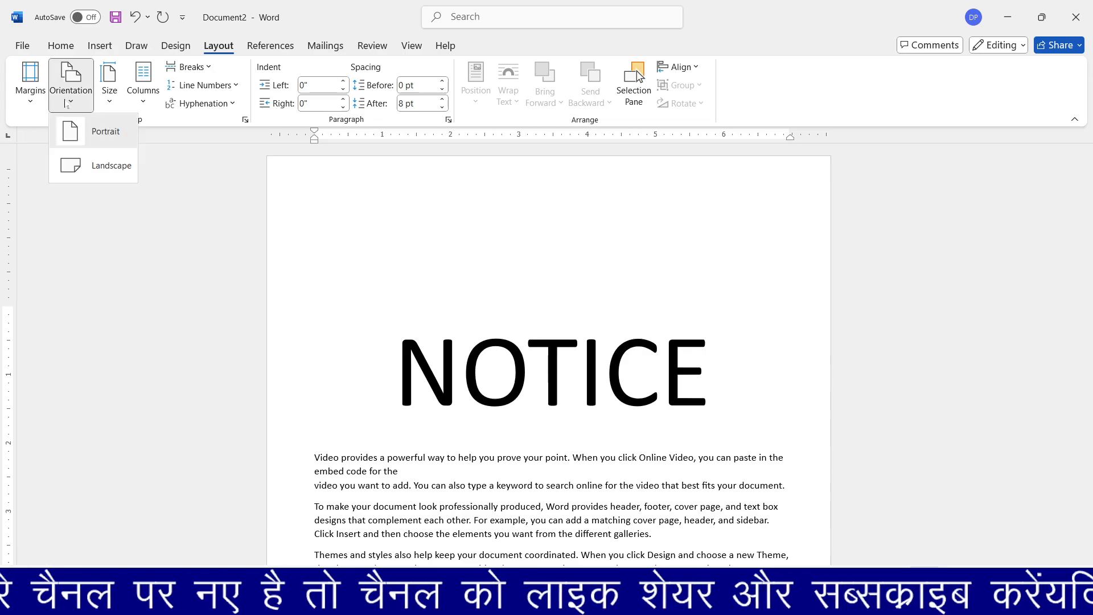
left_click(77, 168)
scroll(546, 341, "down", 3)
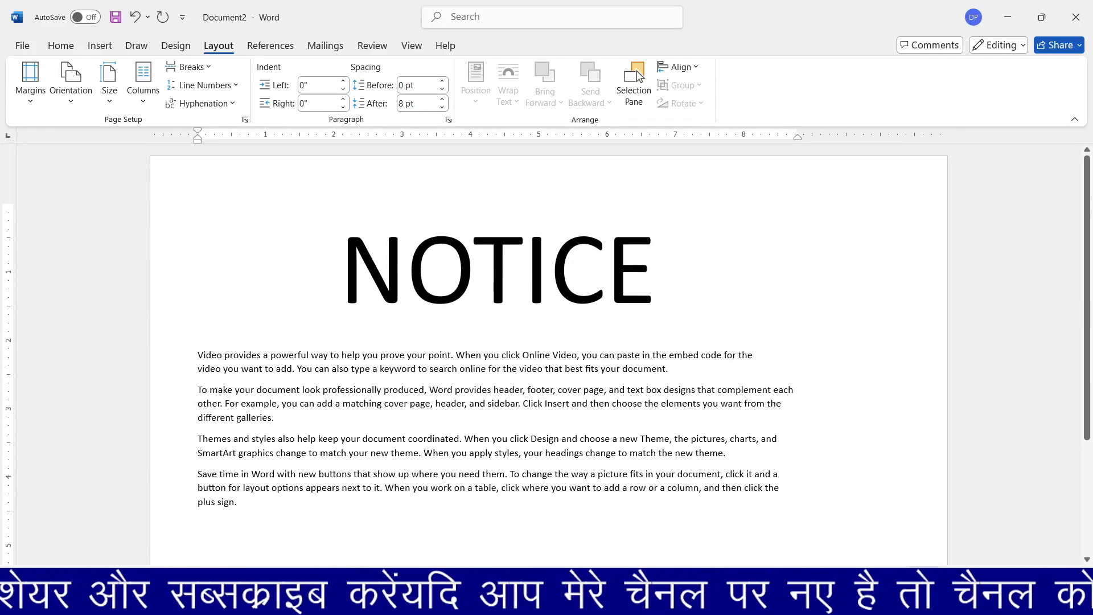
Set the page orientation to portrait and delete the large NOTICE heading.
left_click(72, 106)
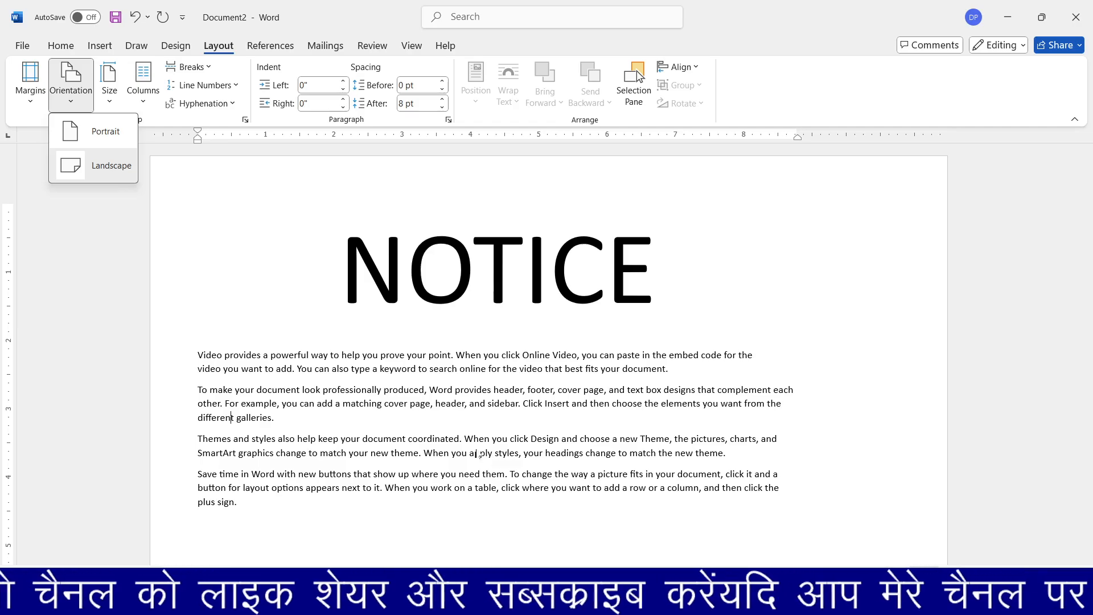
left_click(87, 128)
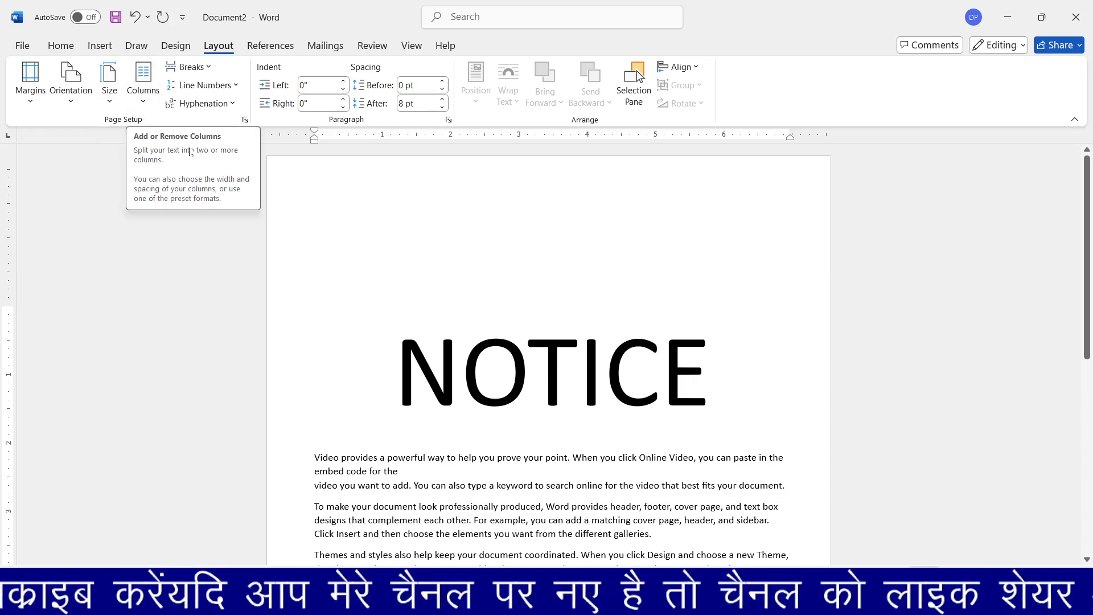
left_click_drag(712, 373, 356, 318)
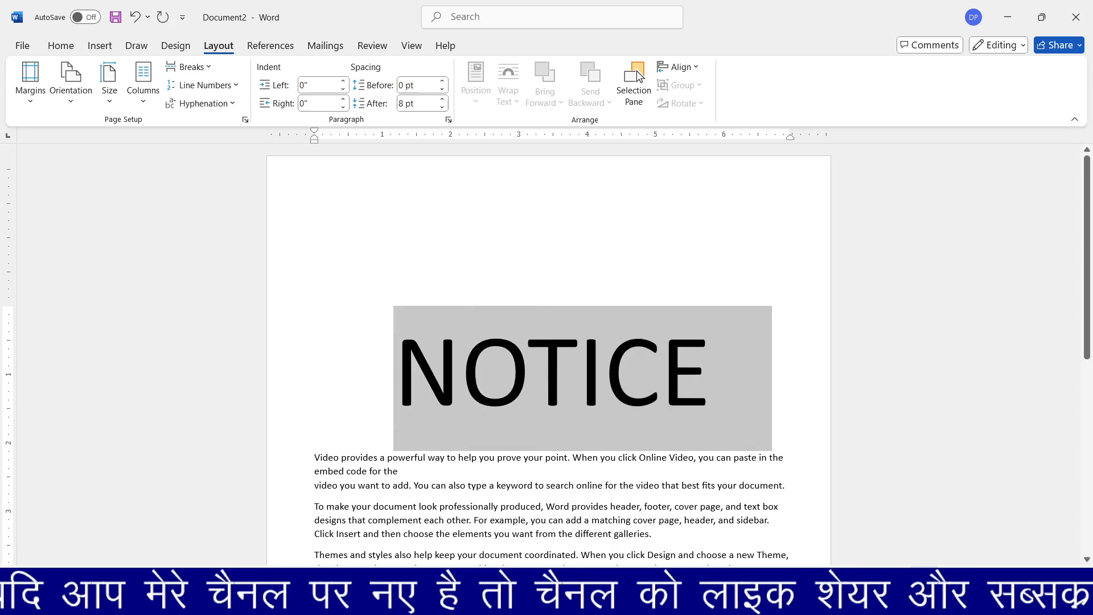
key("Delete")
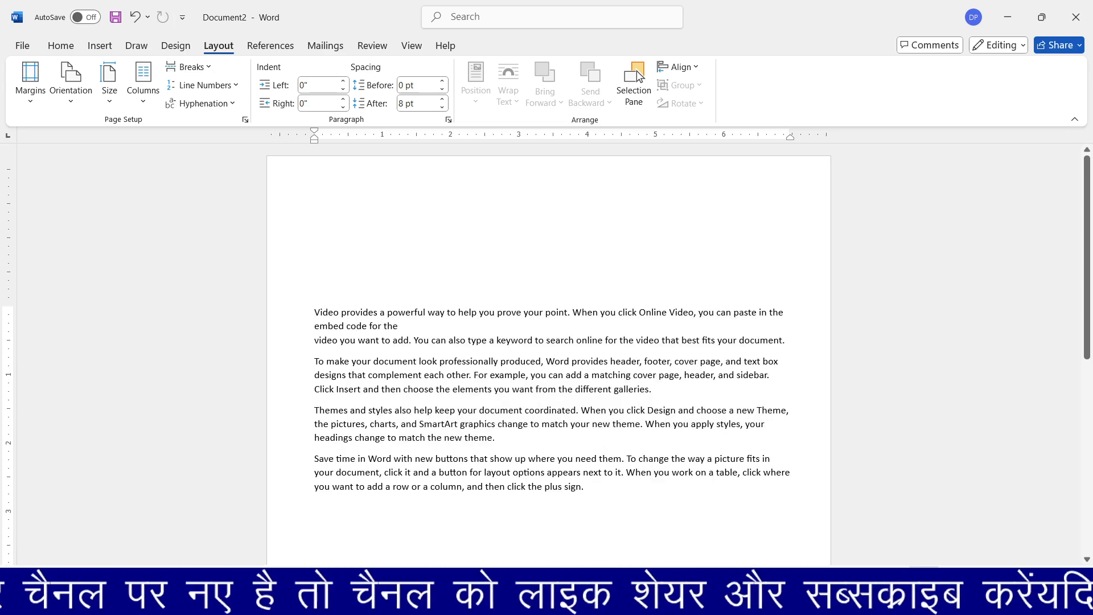
Undo the recent edits back to the small, left-aligned NOTICE heading on a portrait page, and delete that heading.
key("ctrl+z")
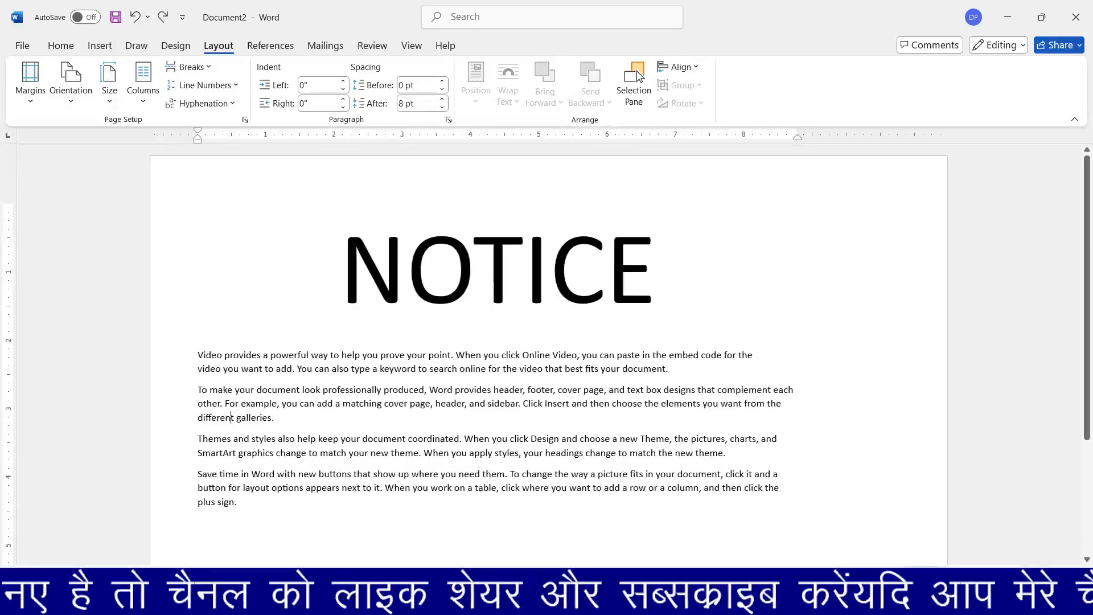
key("ctrl+shift+less")
key("ctrl+shift+less")
key("ctrl+shift+less")
key("ctrl+shift+less")
key("ctrl+shift+less")
key("ctrl+shift+less")
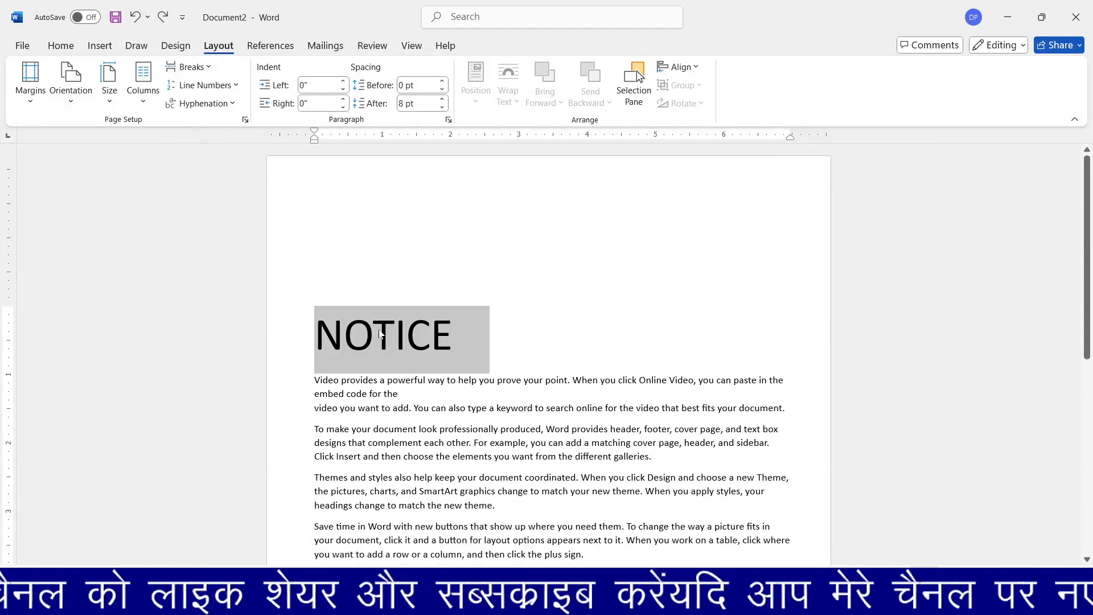
key("ctrl+shift+less")
key("ctrl+shift+less")
key("ctrl+shift+less")
key("ctrl+shift+less")
key("ctrl+shift+less")
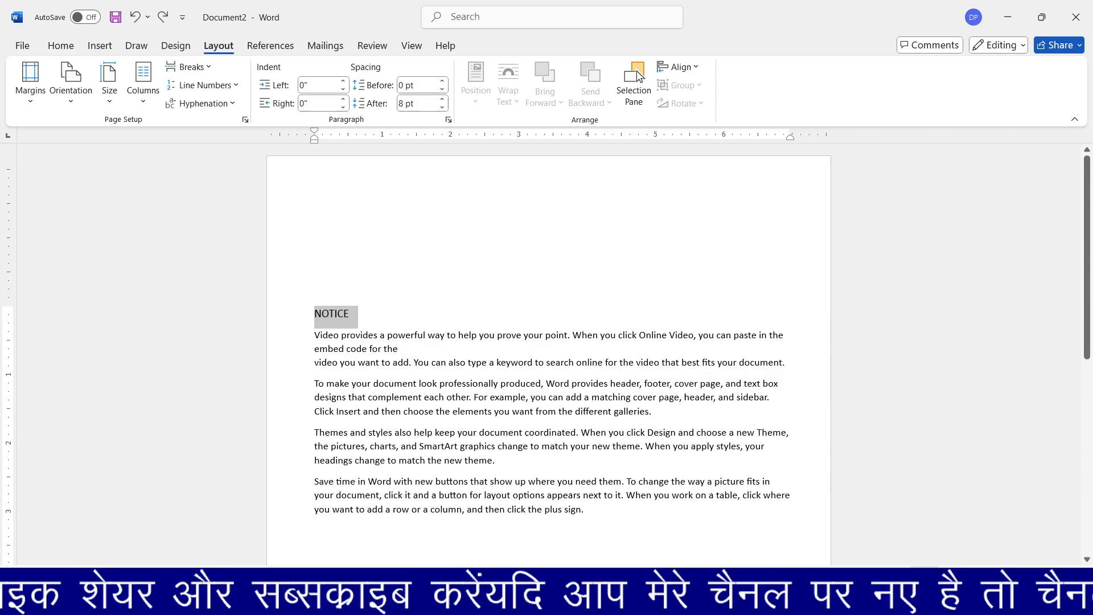
key("Delete")
Arrange all four body paragraphs in two columns.
scroll(636, 71, "down", 5)
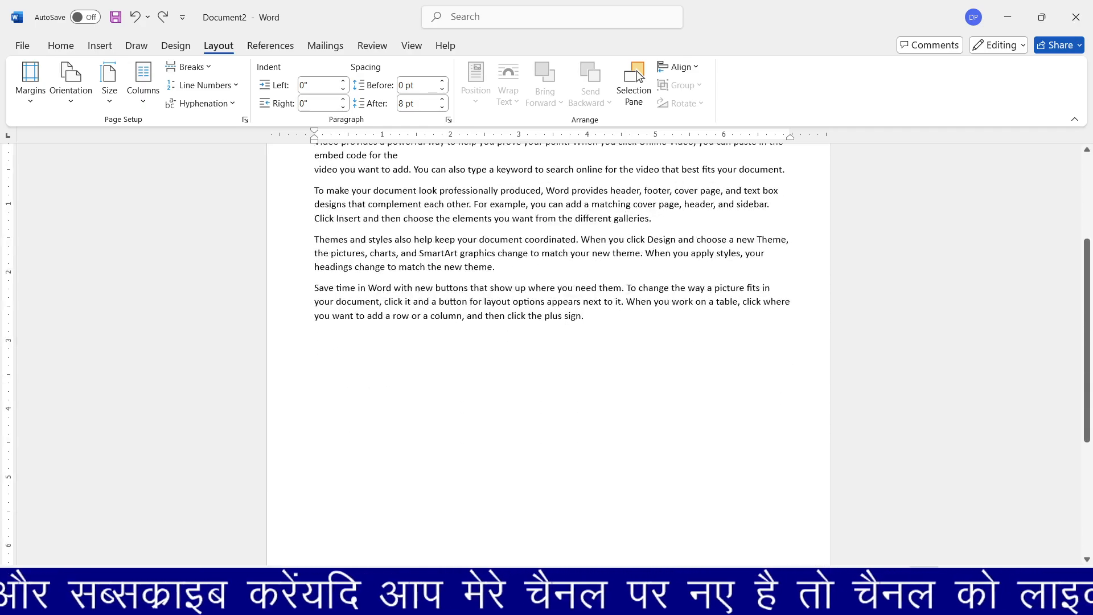
scroll(637, 70, "up", 4)
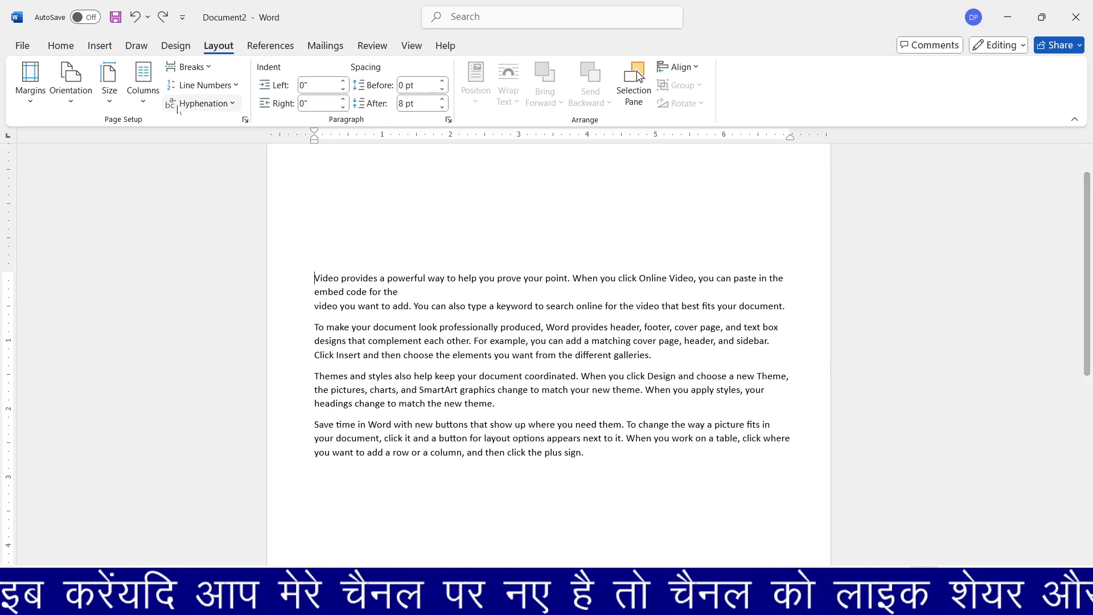
left_click(141, 94)
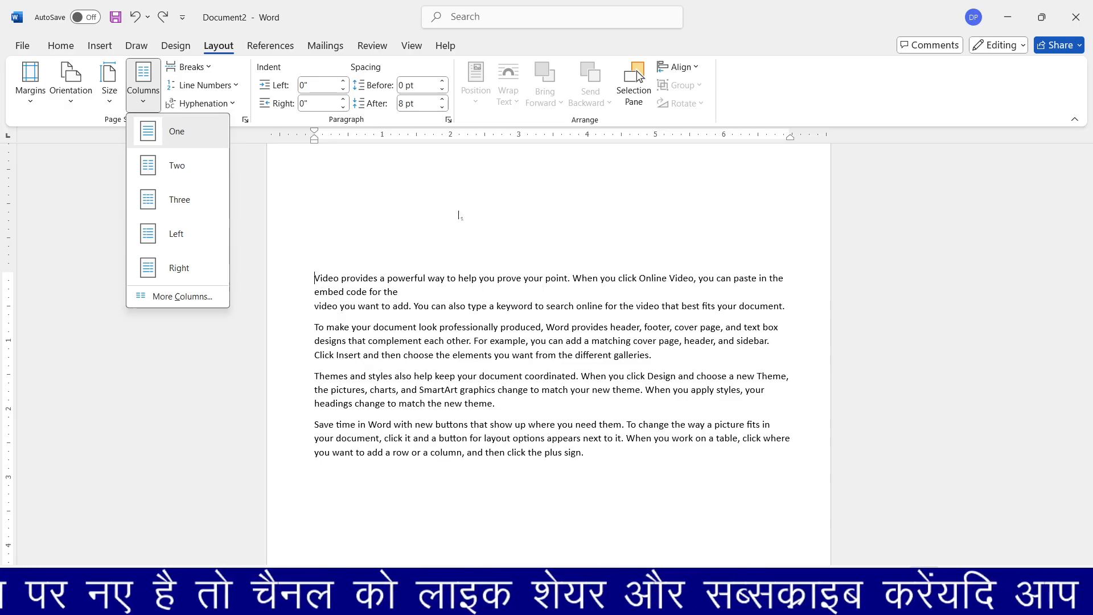
left_click(565, 436)
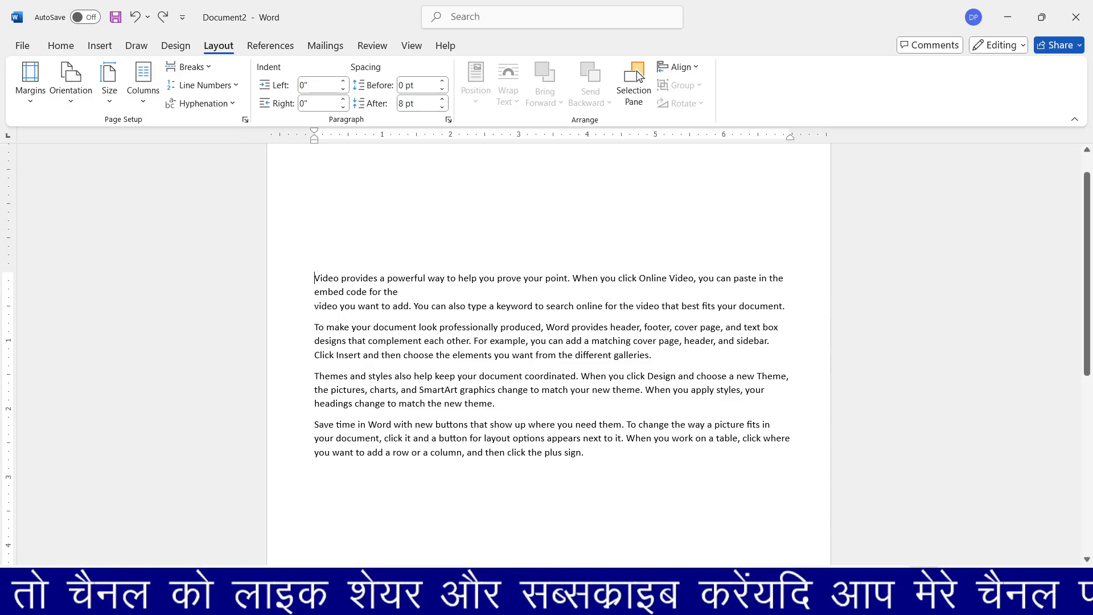
left_click_drag(586, 453, 288, 283)
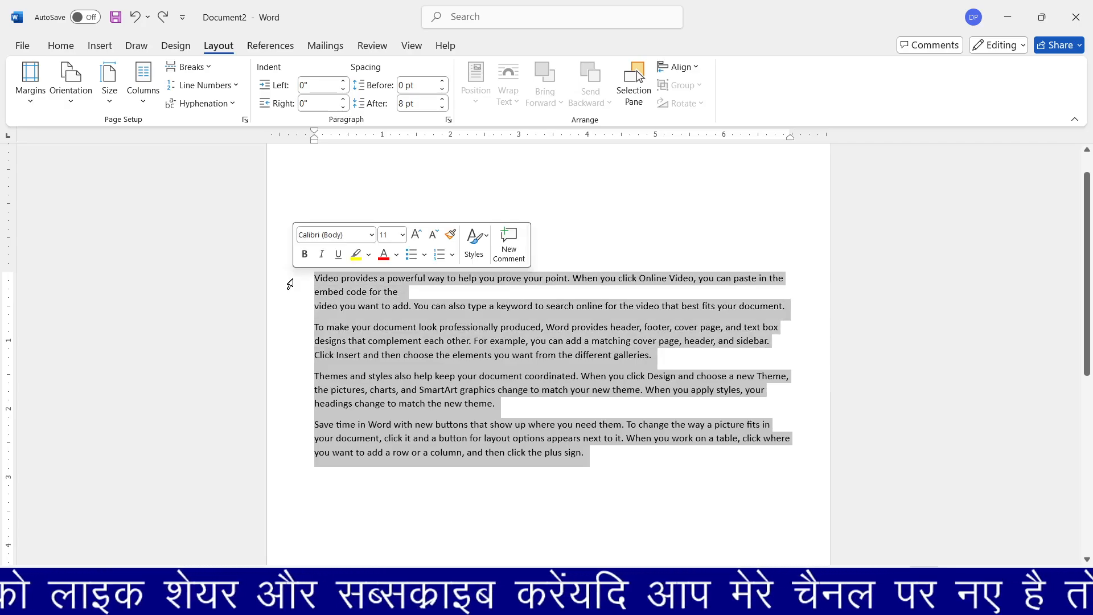
left_click(143, 105)
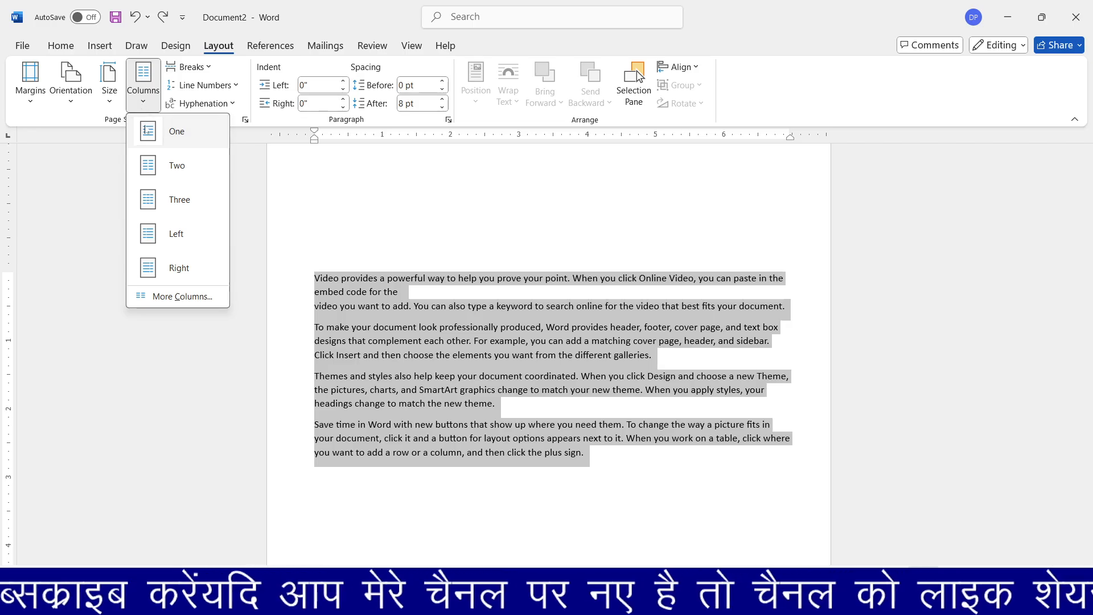
left_click(155, 170)
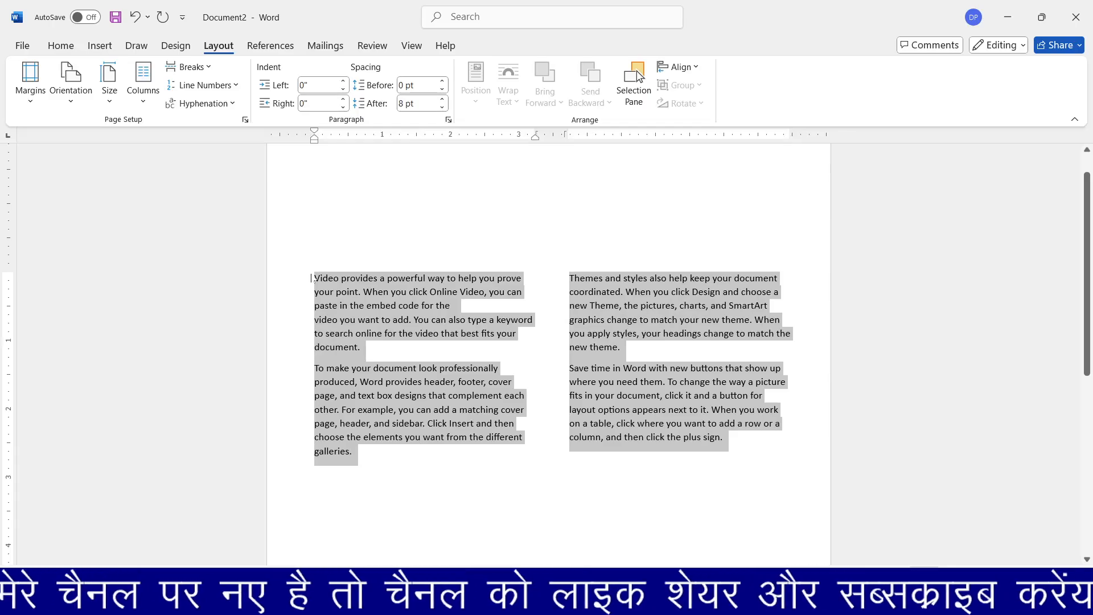
left_click(527, 353)
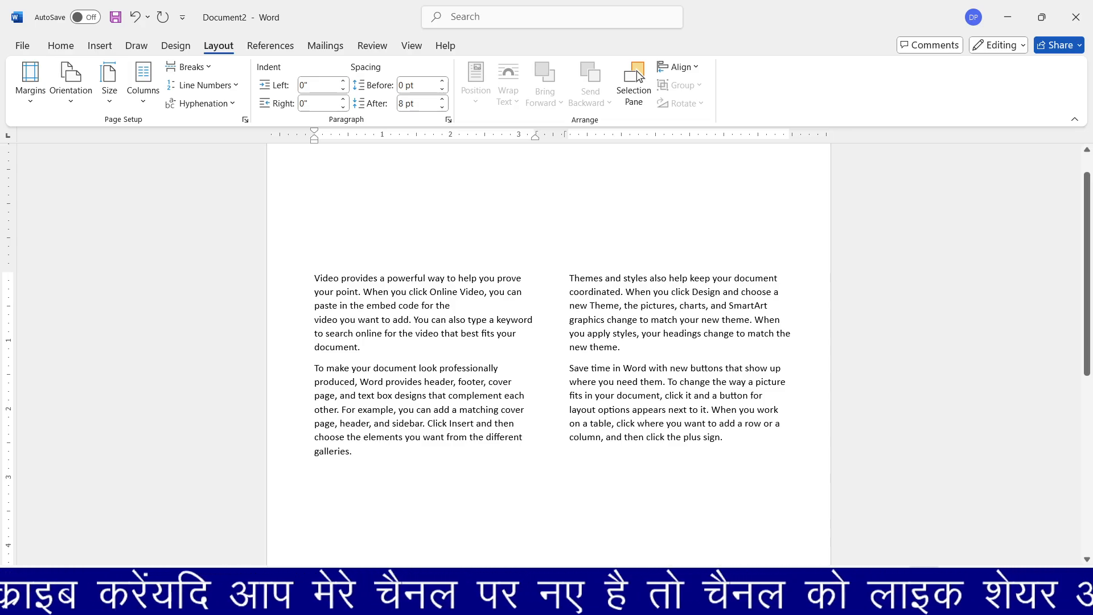
Select the whole document and lay out its text in three columns.
key("ctrl+a")
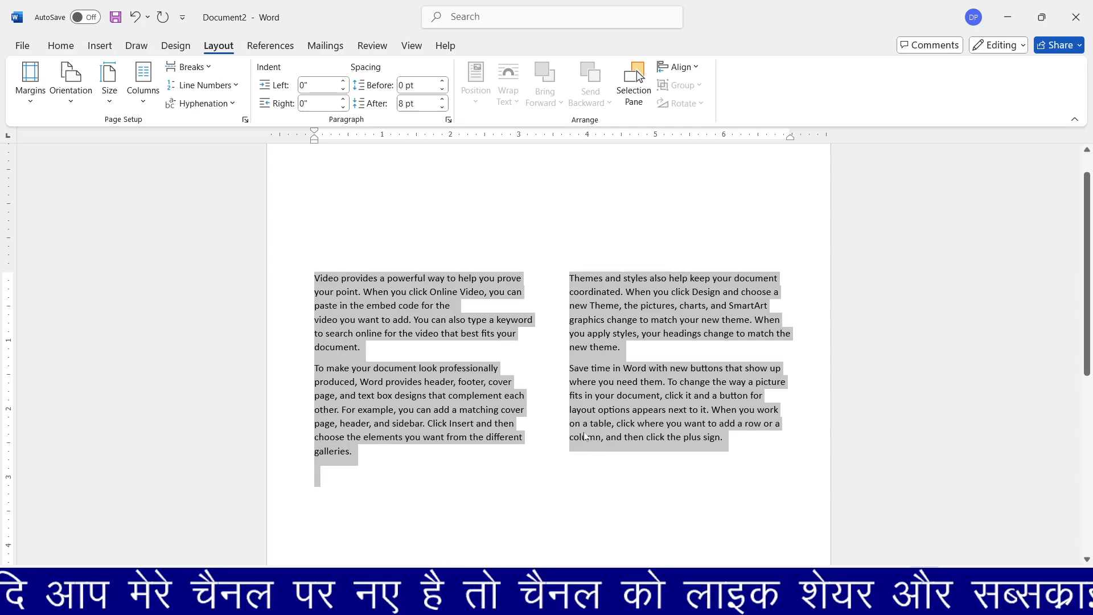
left_click(143, 83)
left_click(146, 200)
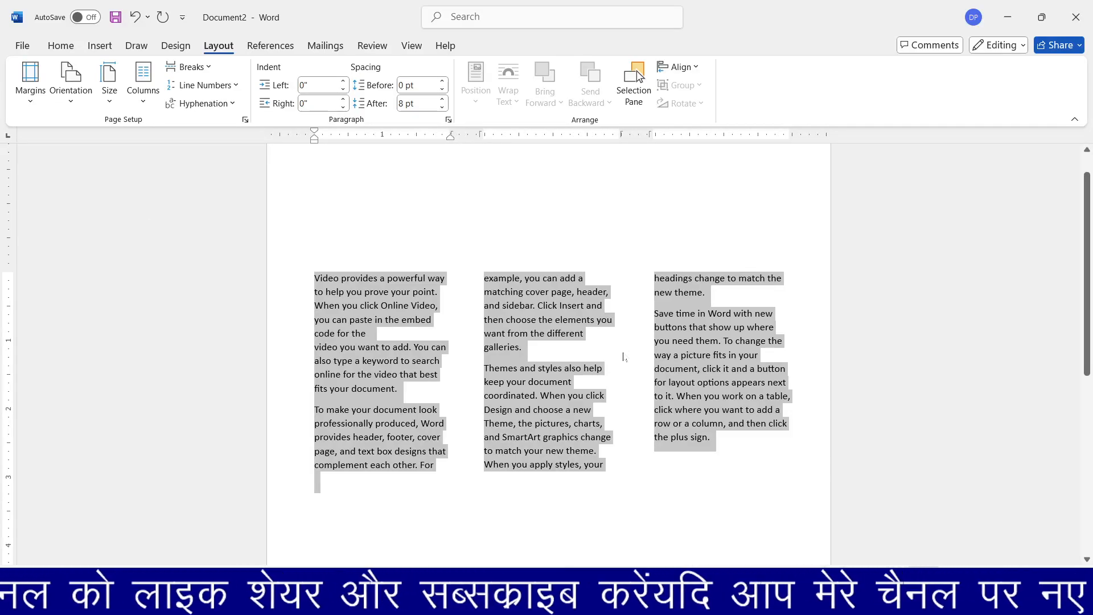
Apply the Left column preset to the selected text, and replace it with the Right preset.
scroll(624, 357, "down", 1)
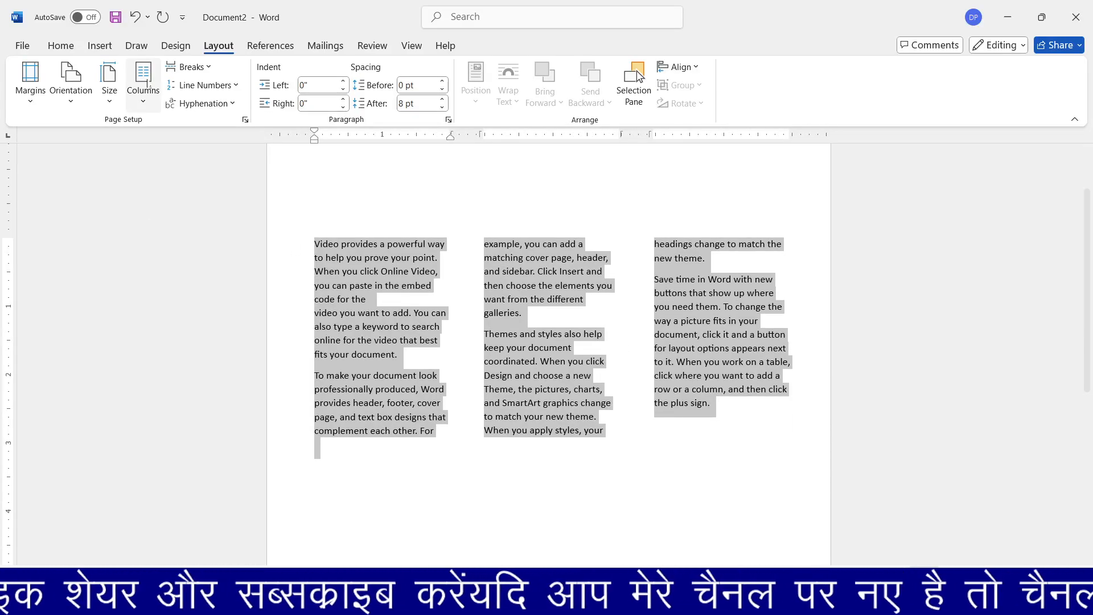
left_click(143, 96)
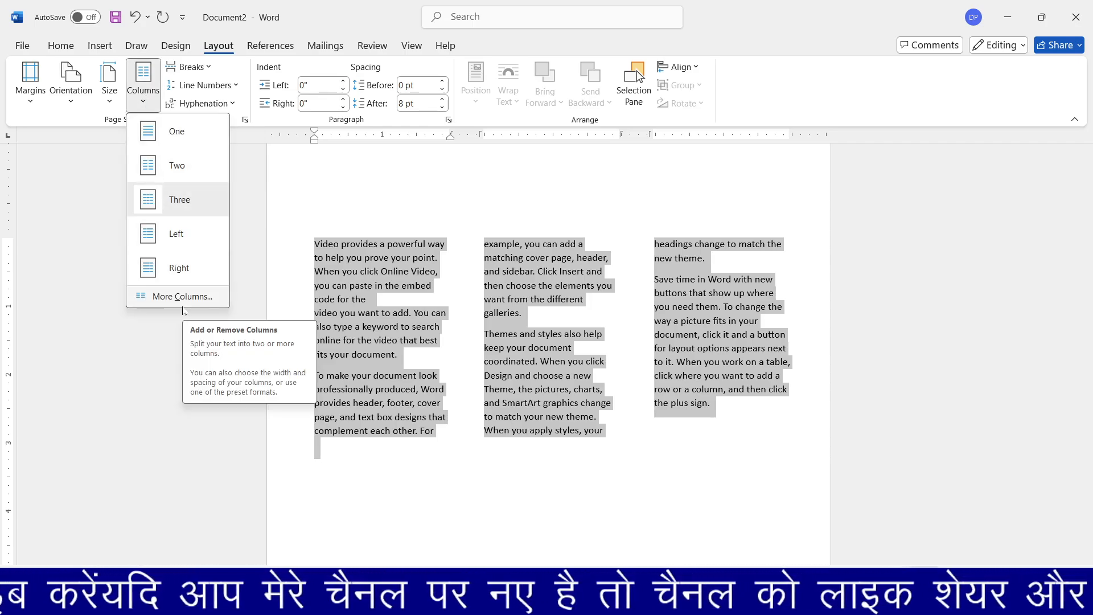
left_click(154, 243)
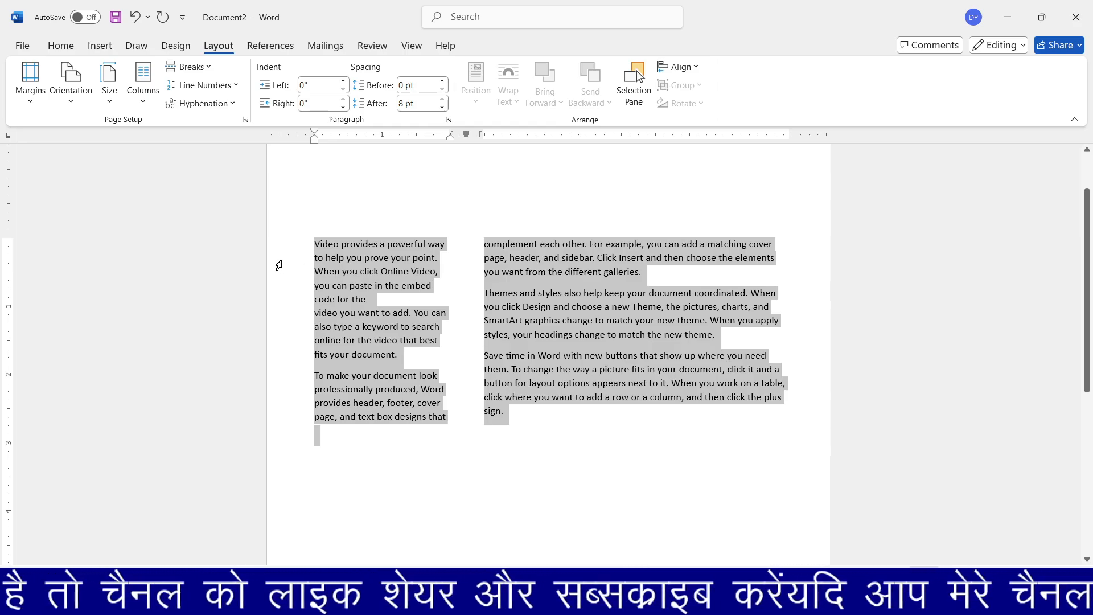
left_click(144, 106)
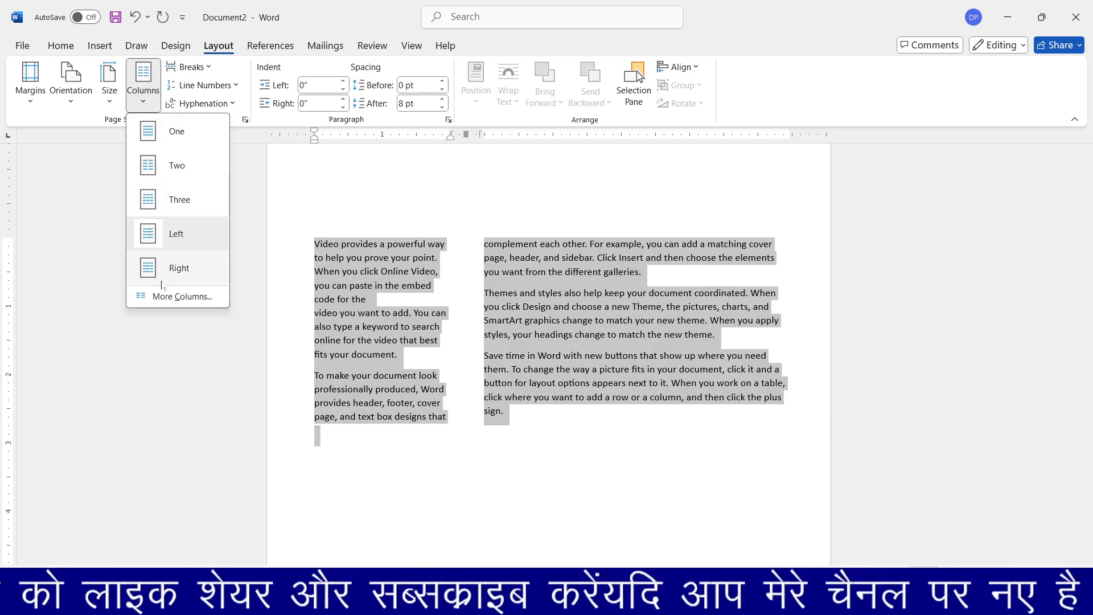
left_click(165, 269)
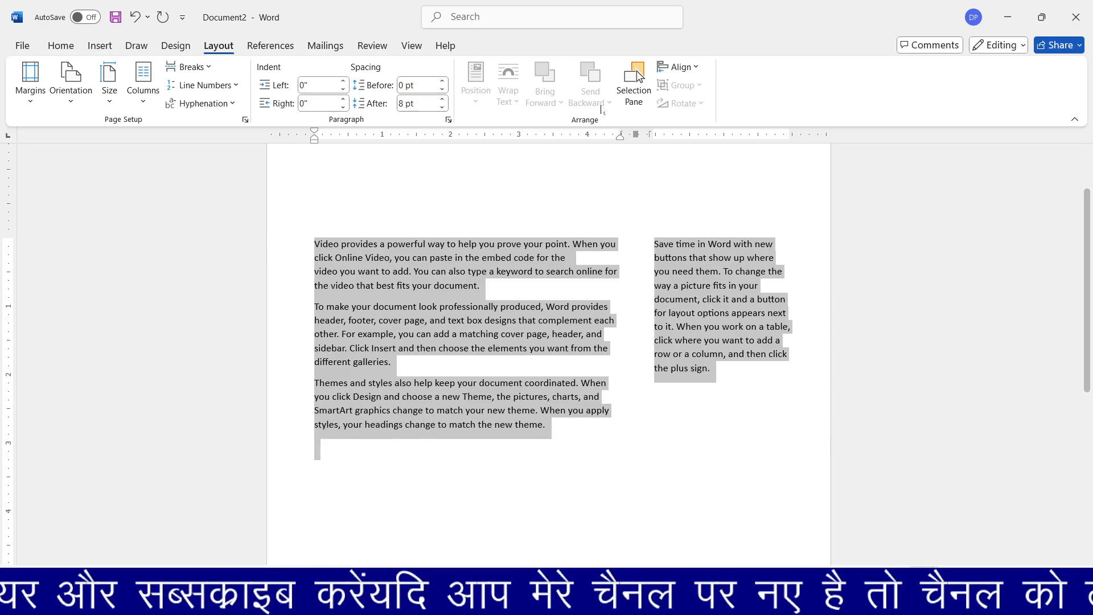
Return the selected text to three columns, and raise the number of columns to 5 in the detailed column settings.
left_click(137, 108)
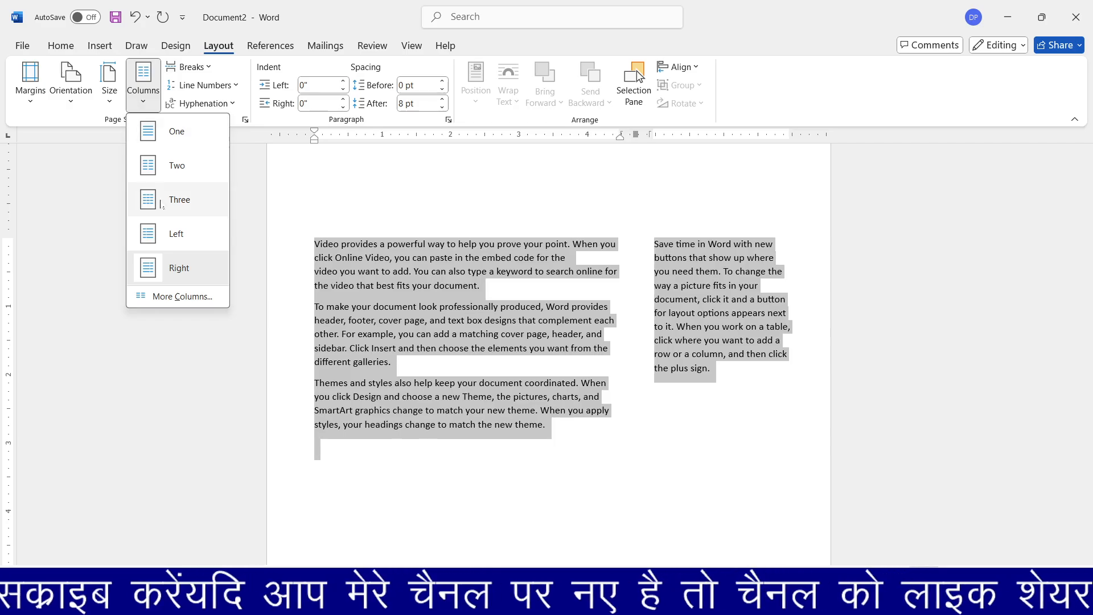
left_click(164, 214)
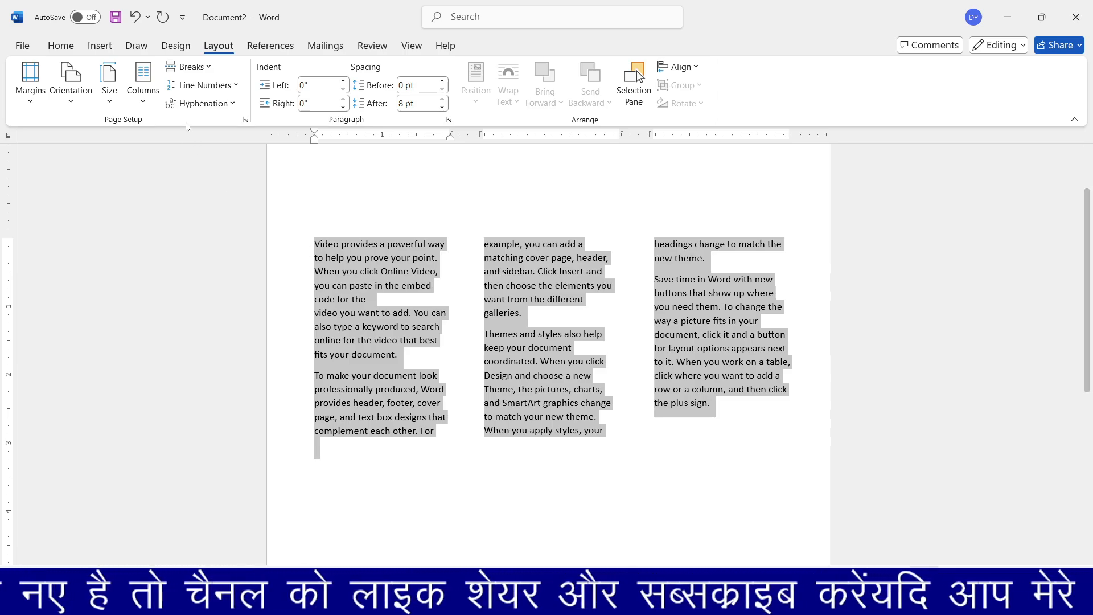
left_click(143, 107)
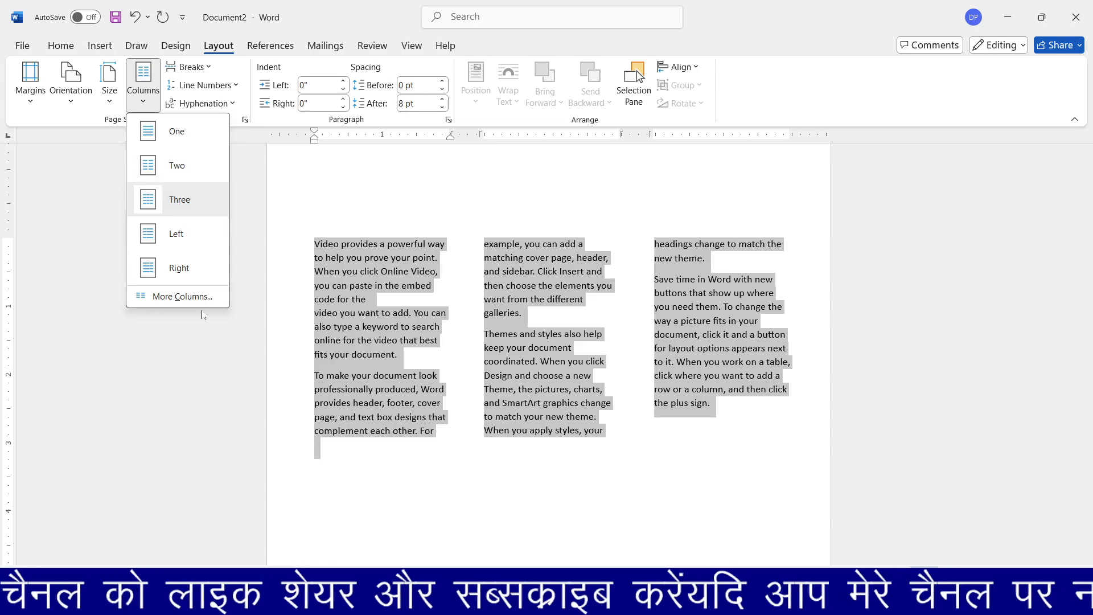
left_click(184, 297)
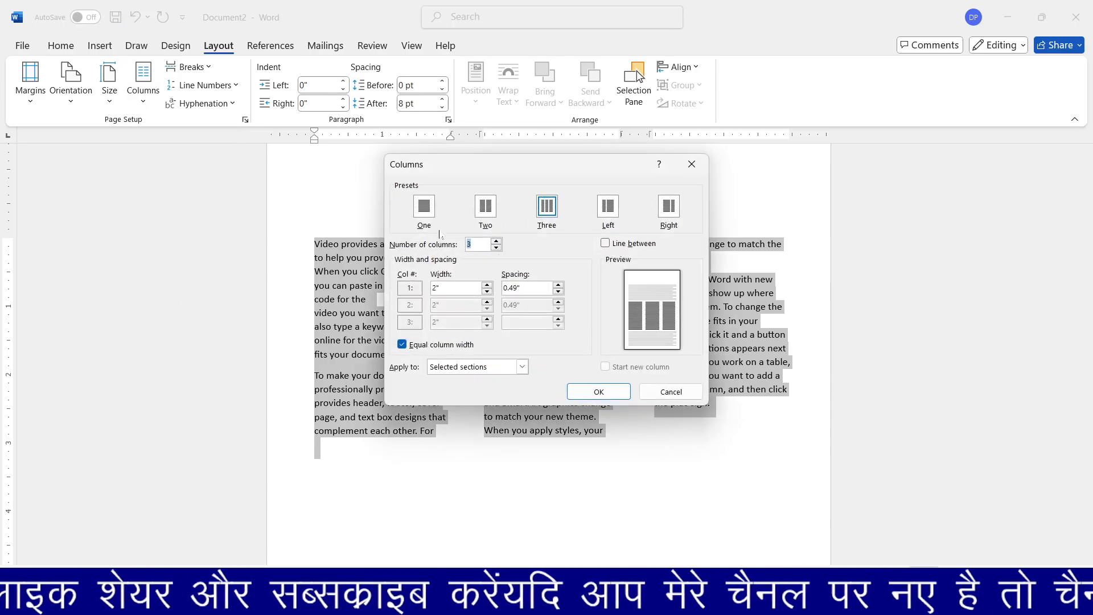
left_click_drag(472, 174, 818, 176)
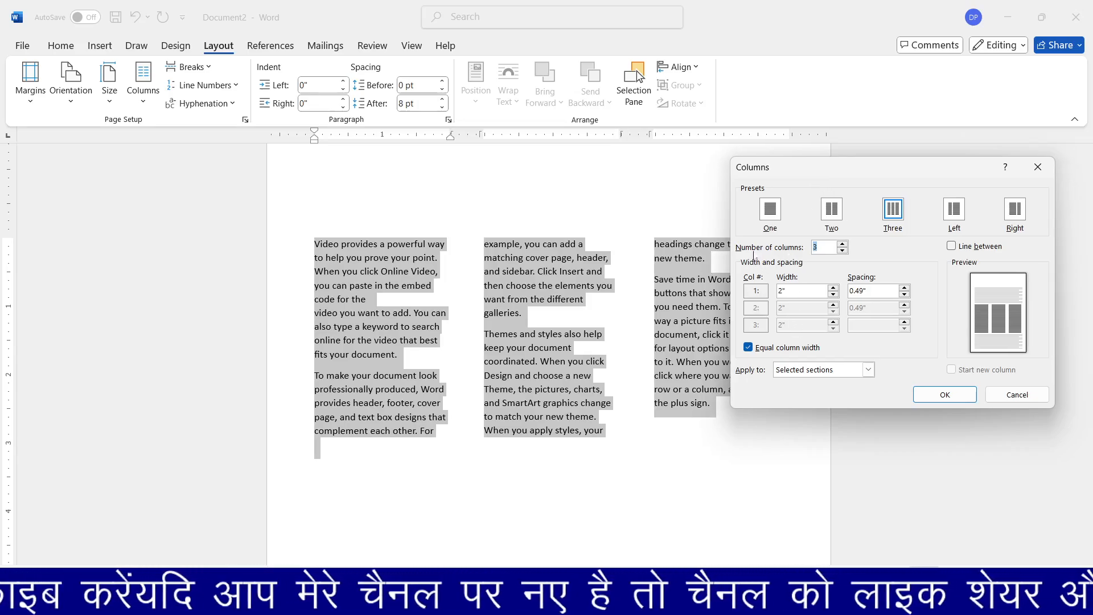
left_click(842, 243)
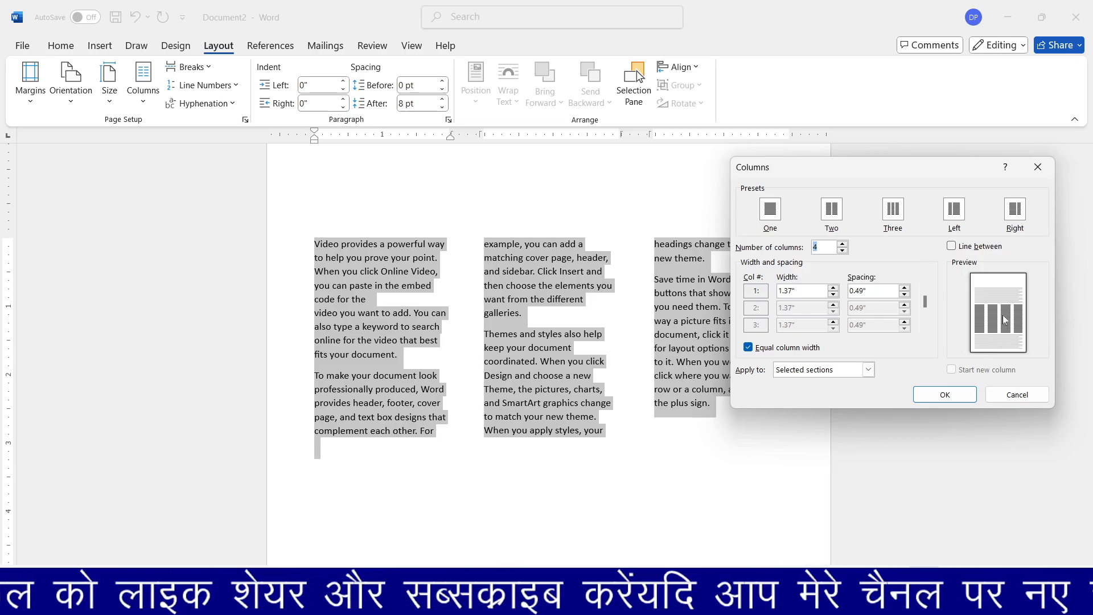
left_click(842, 244)
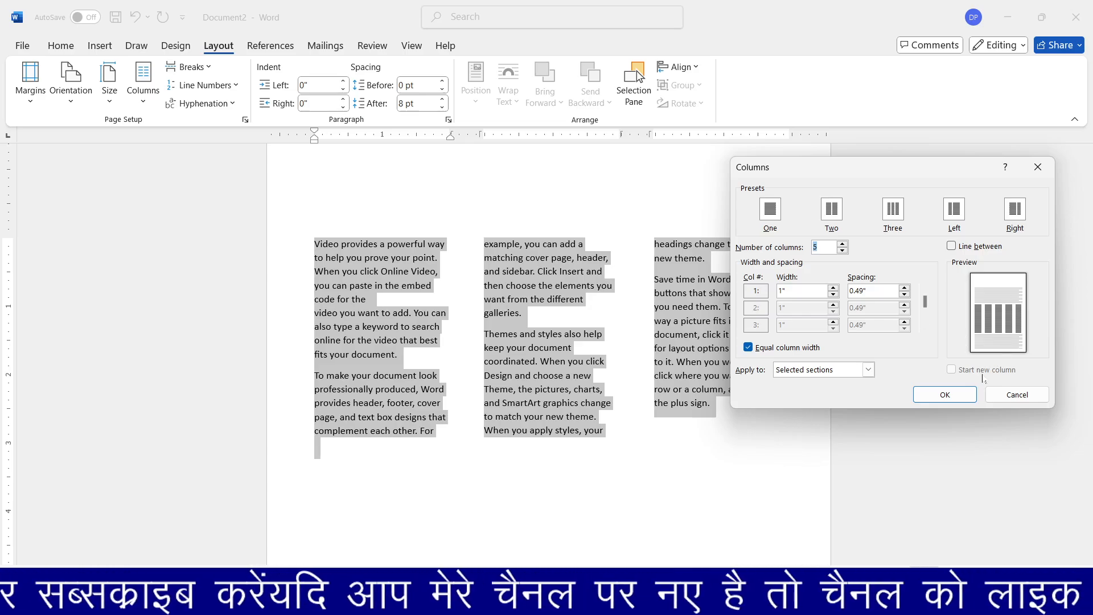
left_click(944, 395)
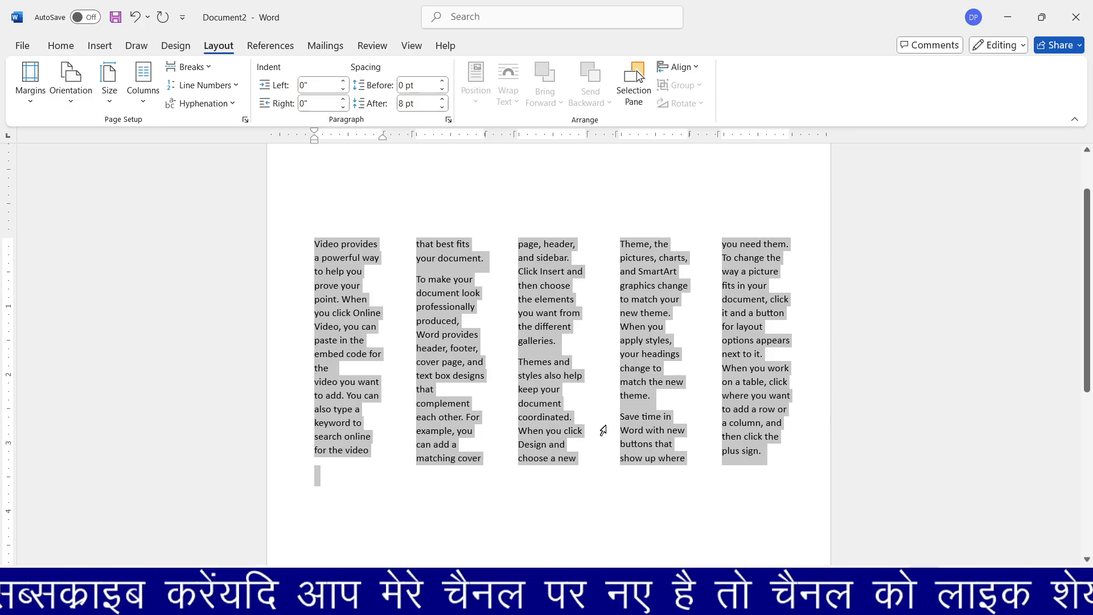
Set the selected text back to two columns and place the cursor in the empty paragraph below them.
left_click(142, 102)
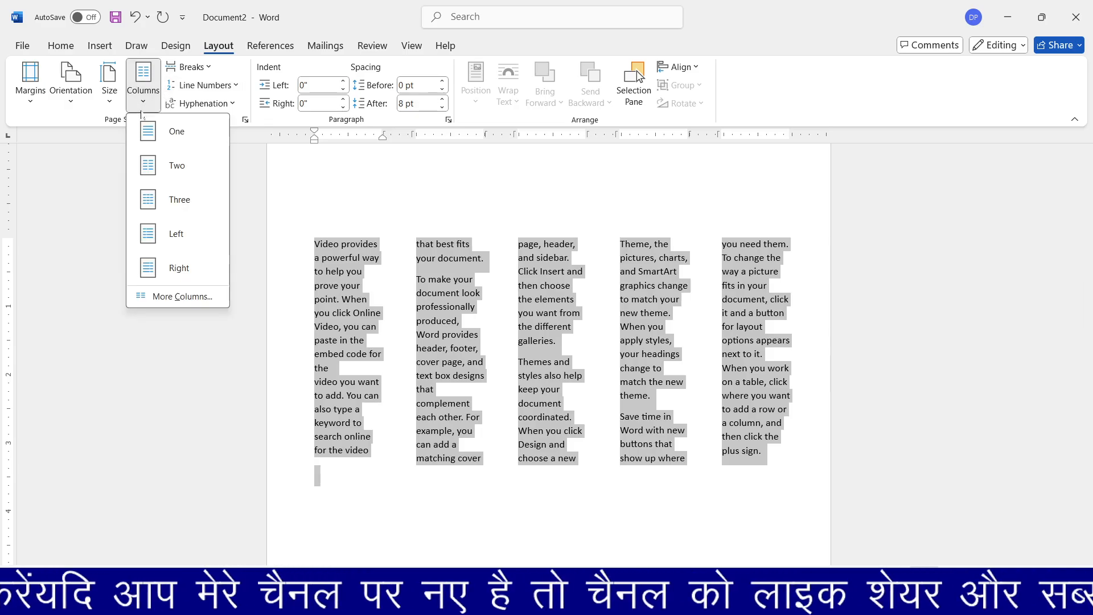
left_click(148, 166)
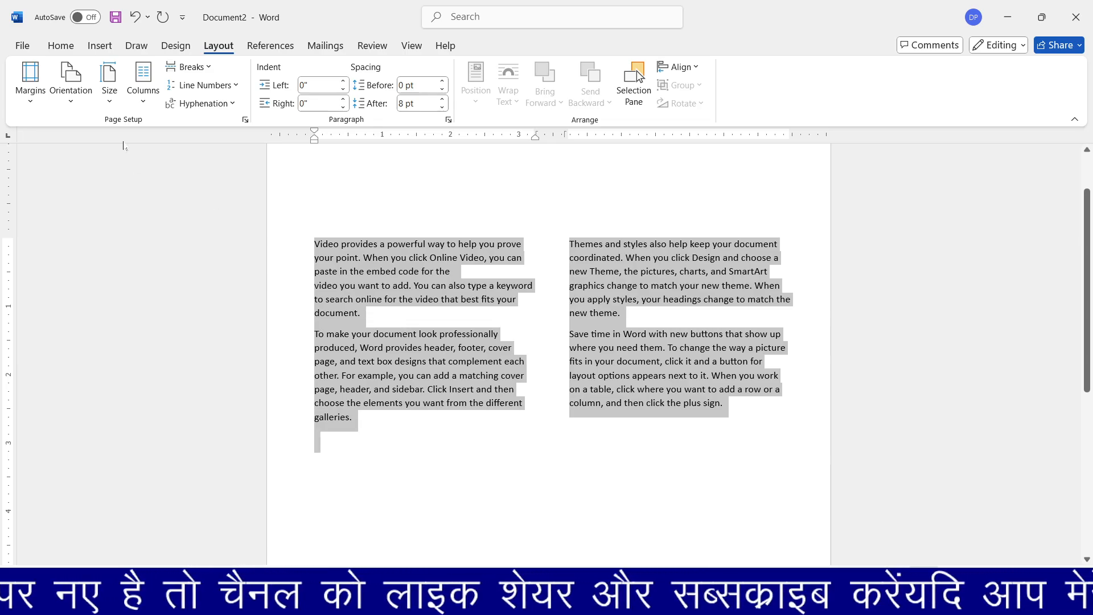
left_click(145, 106)
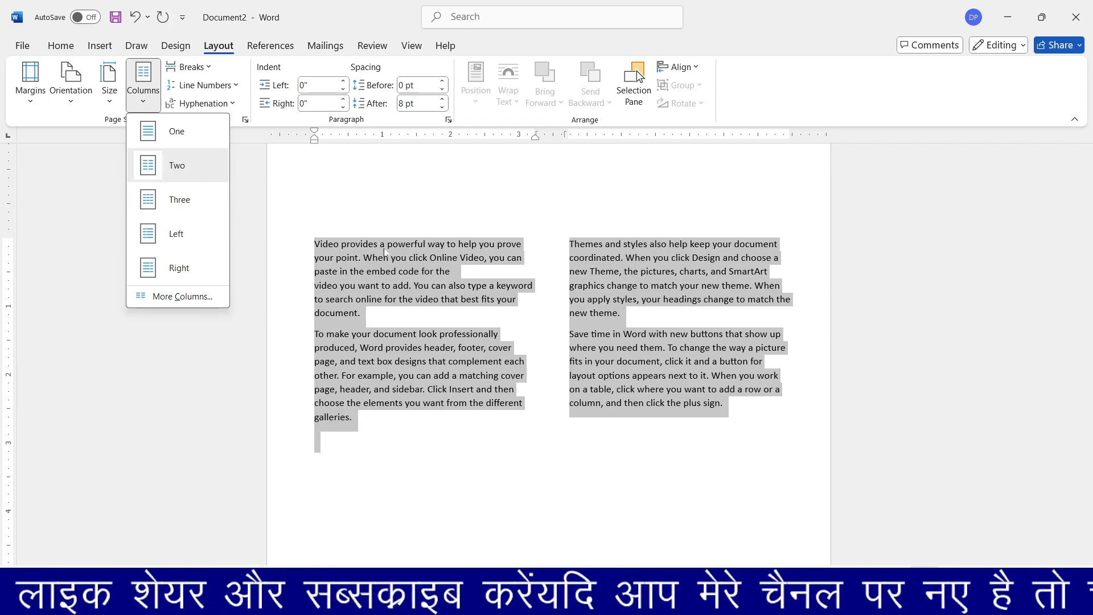
left_click(397, 264)
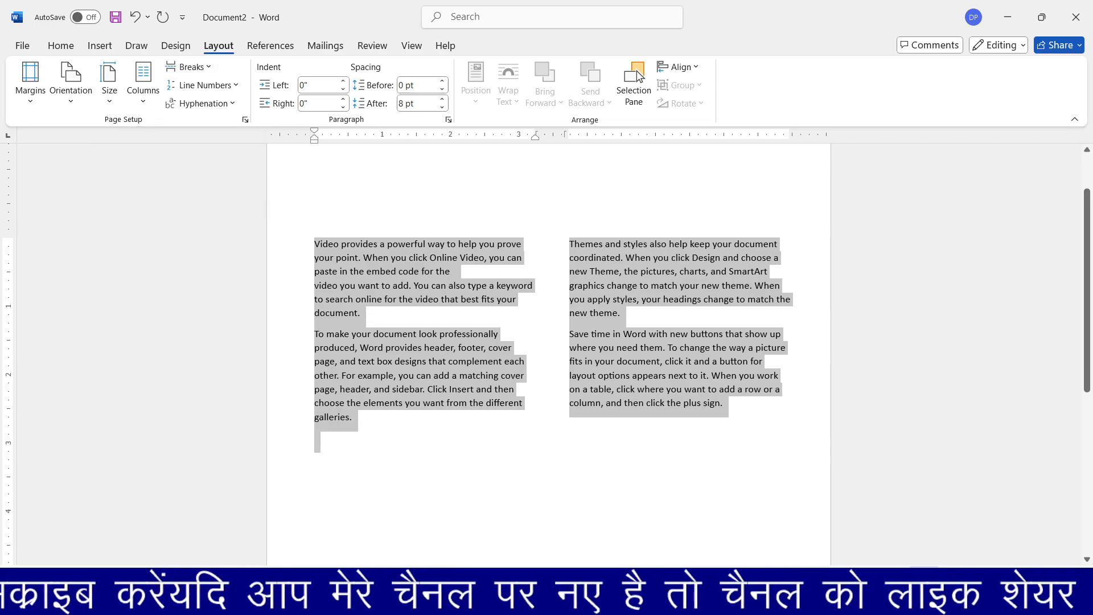
left_click(314, 437)
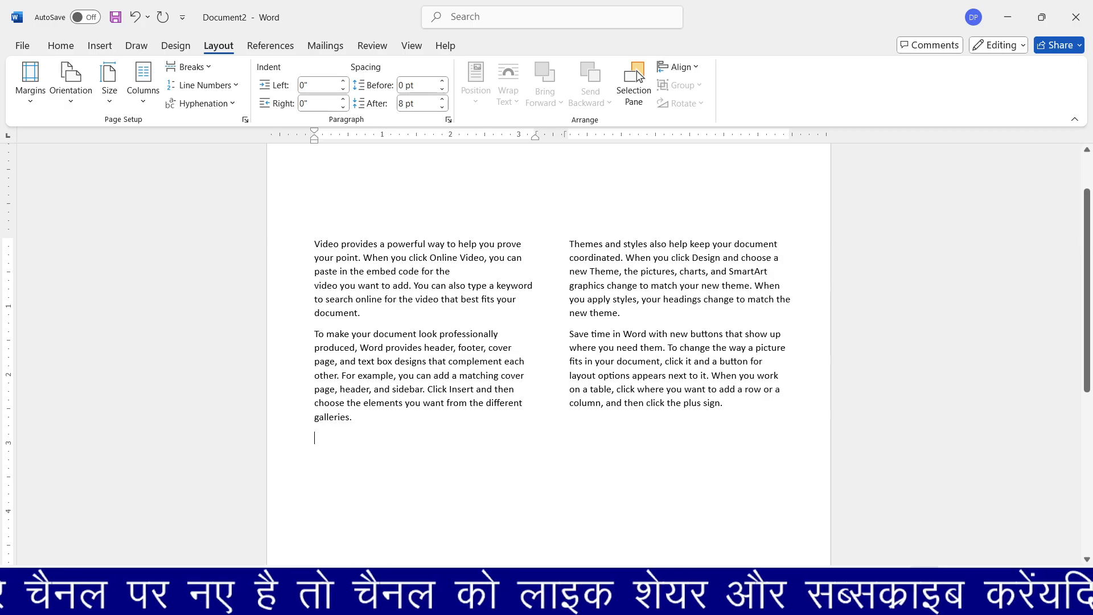
Undo the column changes until the text is back in a single column, and place the cursor in the third paragraph.
key("ctrl+z")
key("ctrl+z")
key("ctrl+z")
key("ctrl+z")
key("ctrl+z")
key("ctrl+z")
key("ctrl+z")
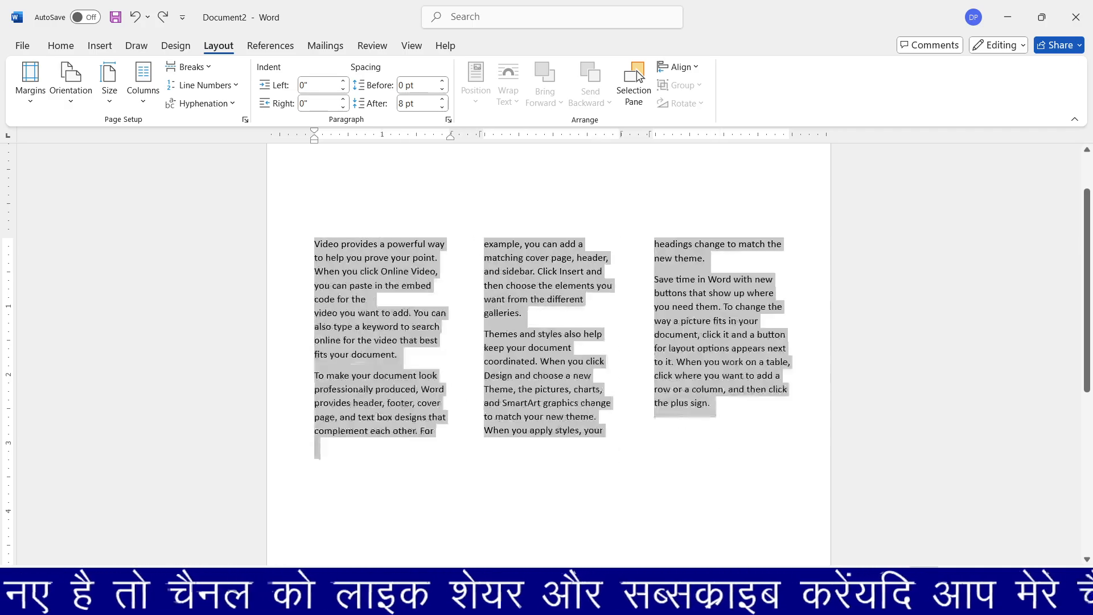
key("ctrl+z")
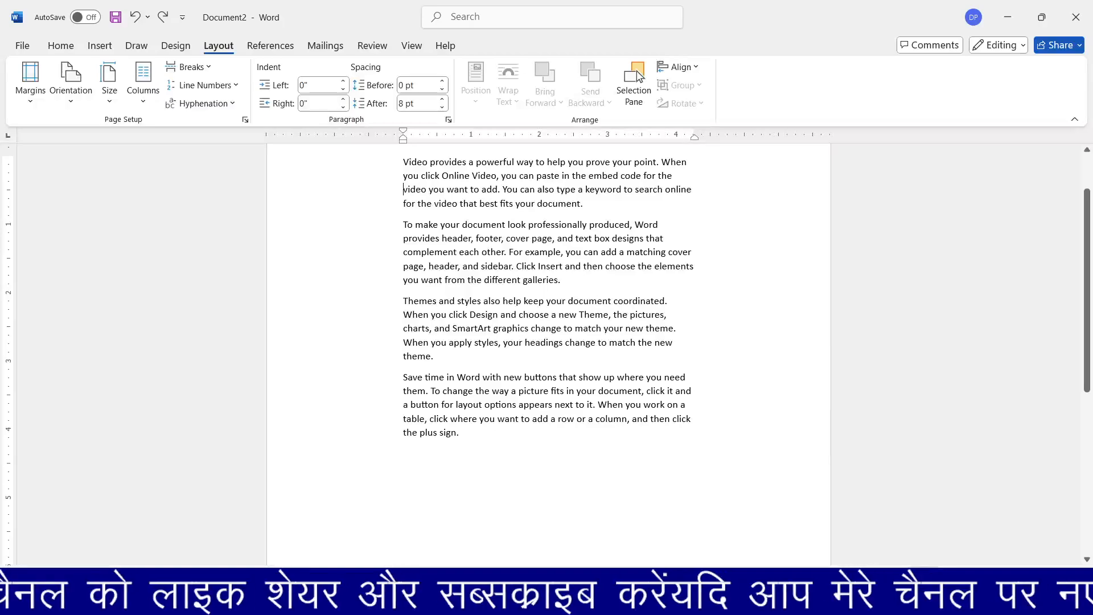
scroll(447, 396, "up", 2)
left_click(447, 397)
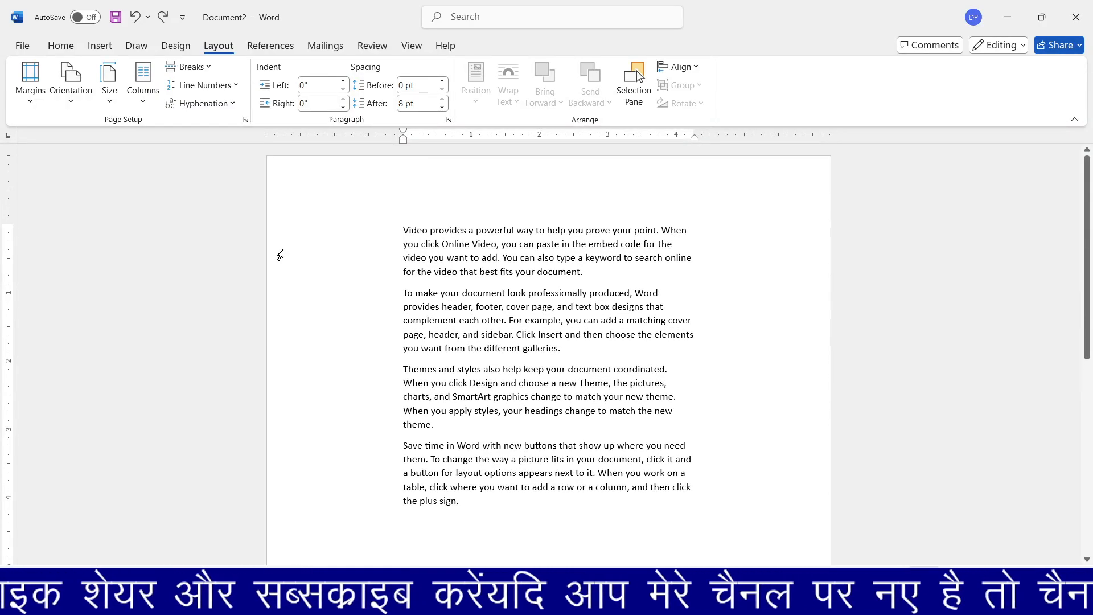
left_click(208, 71)
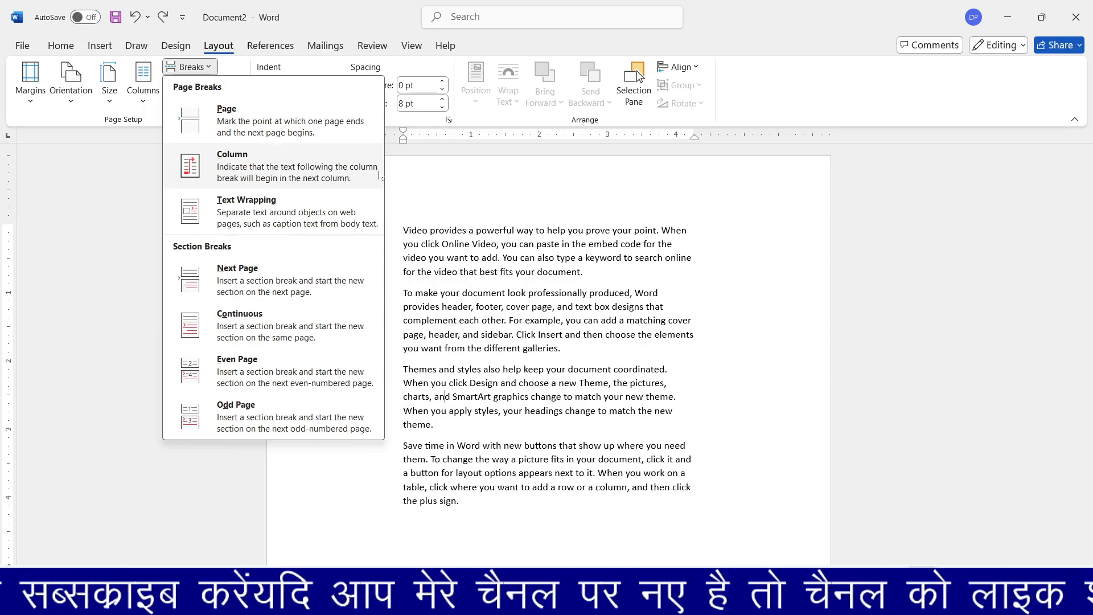
left_click(424, 219)
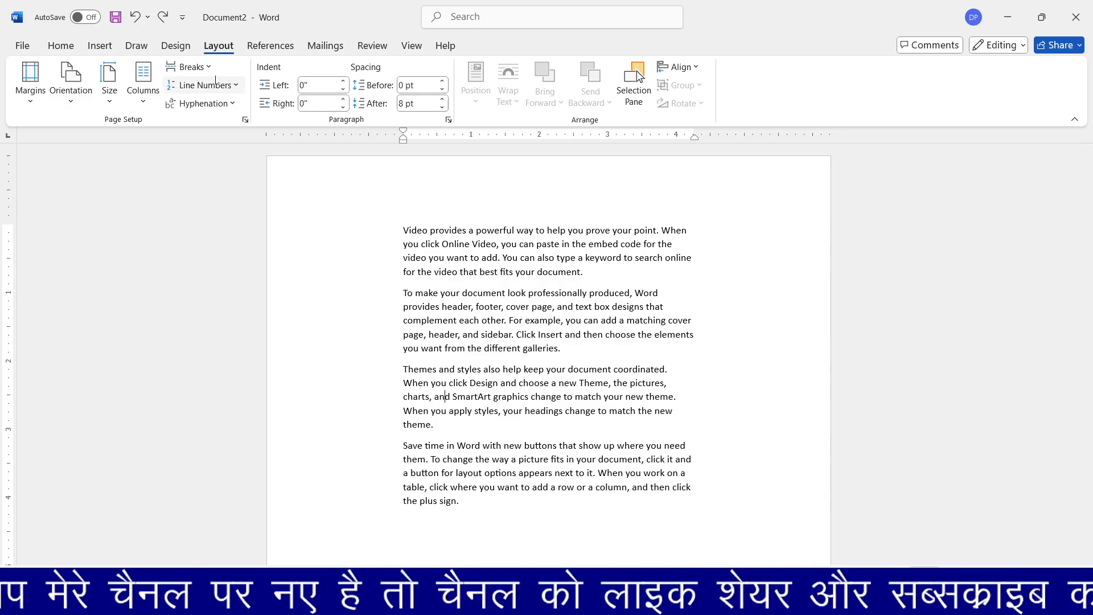
left_click(207, 70)
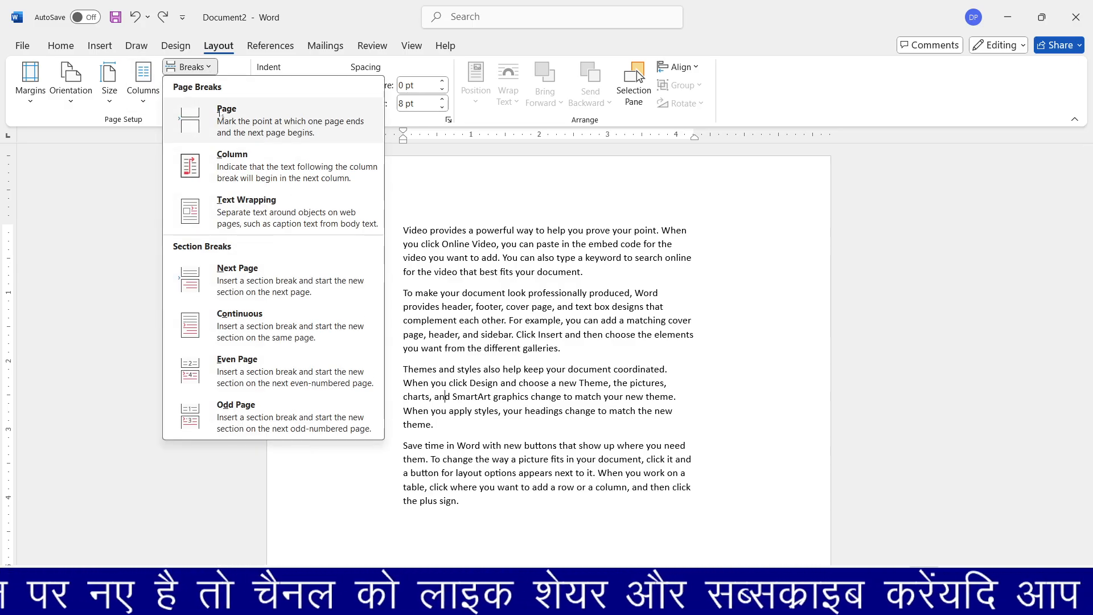
left_click(538, 305)
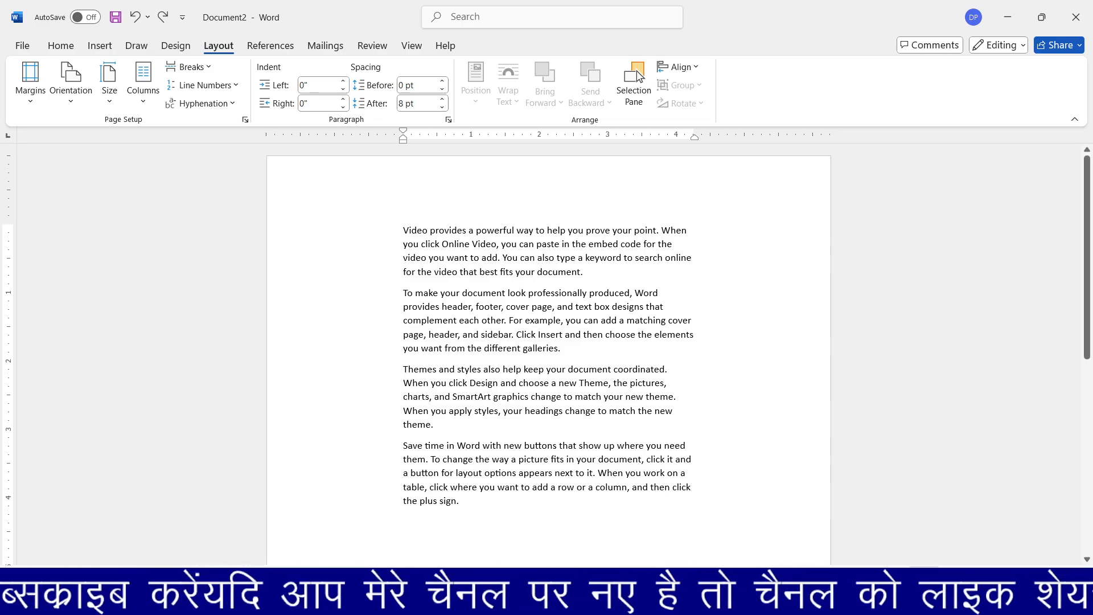
Insert a page break at the start of the "Themes and styles" paragraph and review how the text splits across the pages.
key("Up")
key("Up")
key("Up")
key("End")
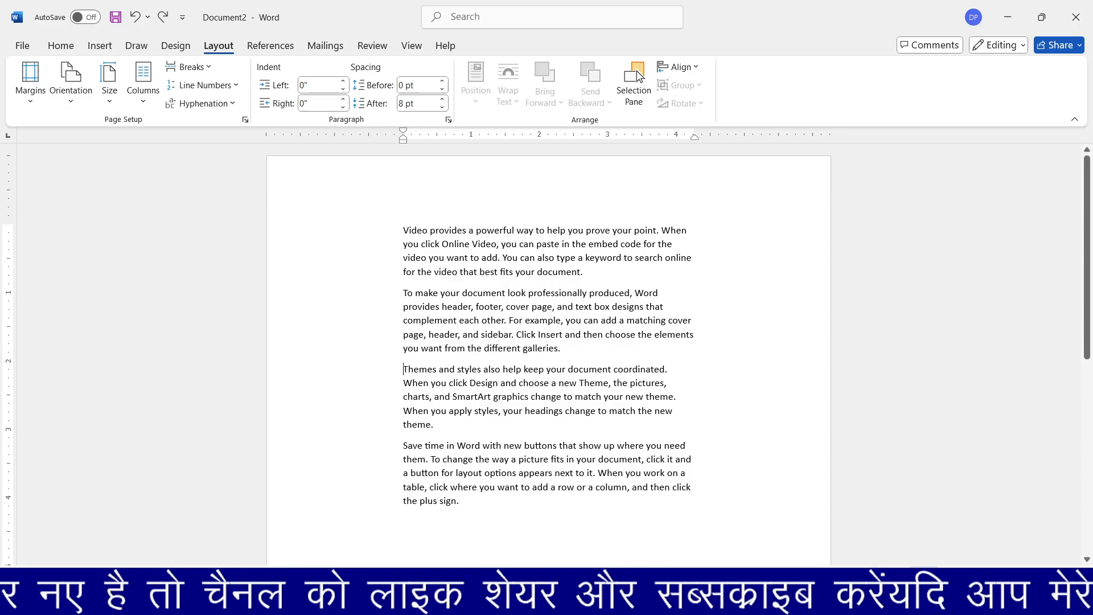
scroll(638, 76, "down", 3)
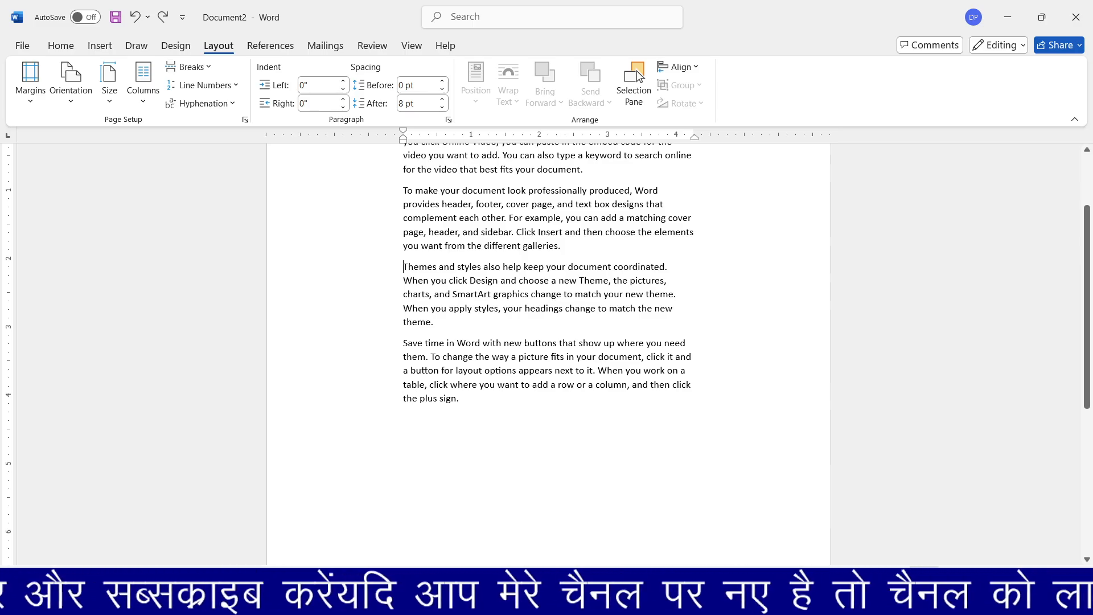
left_click(197, 67)
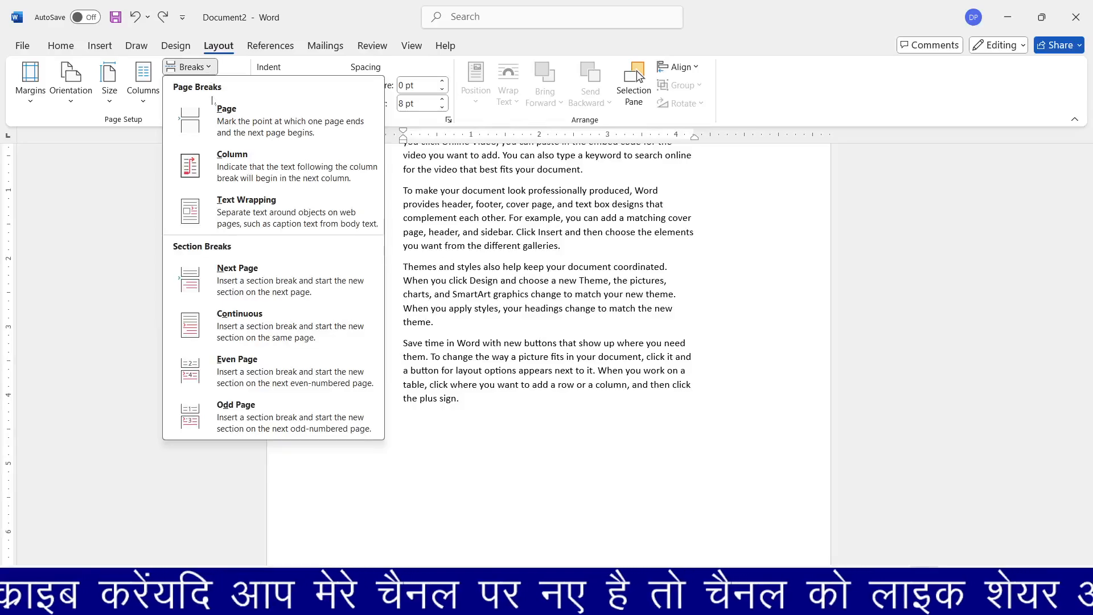
left_click(228, 134)
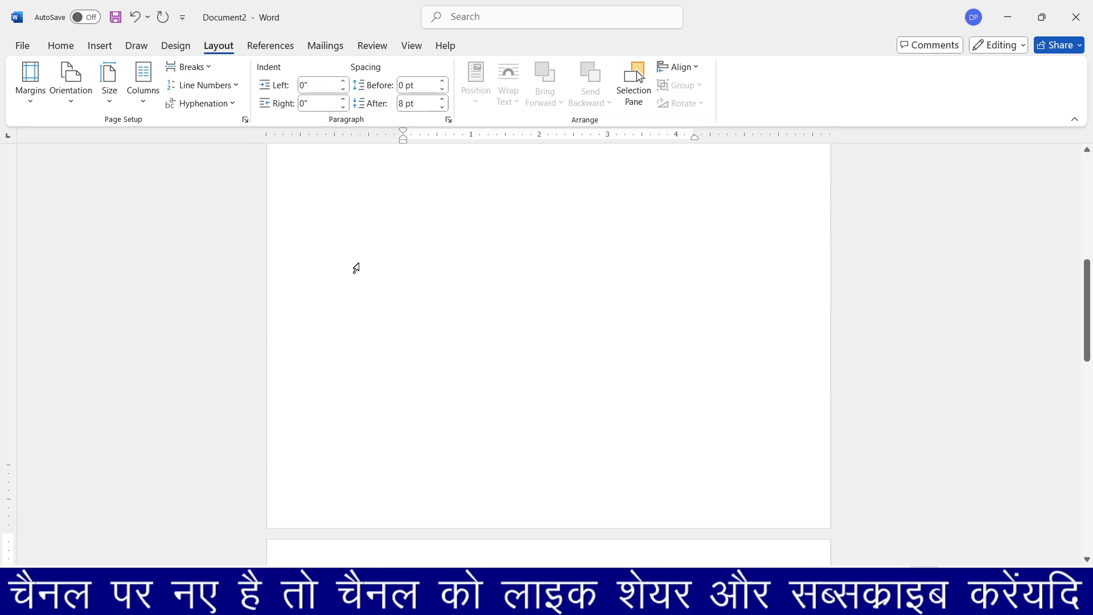
scroll(443, 342, "up", 10)
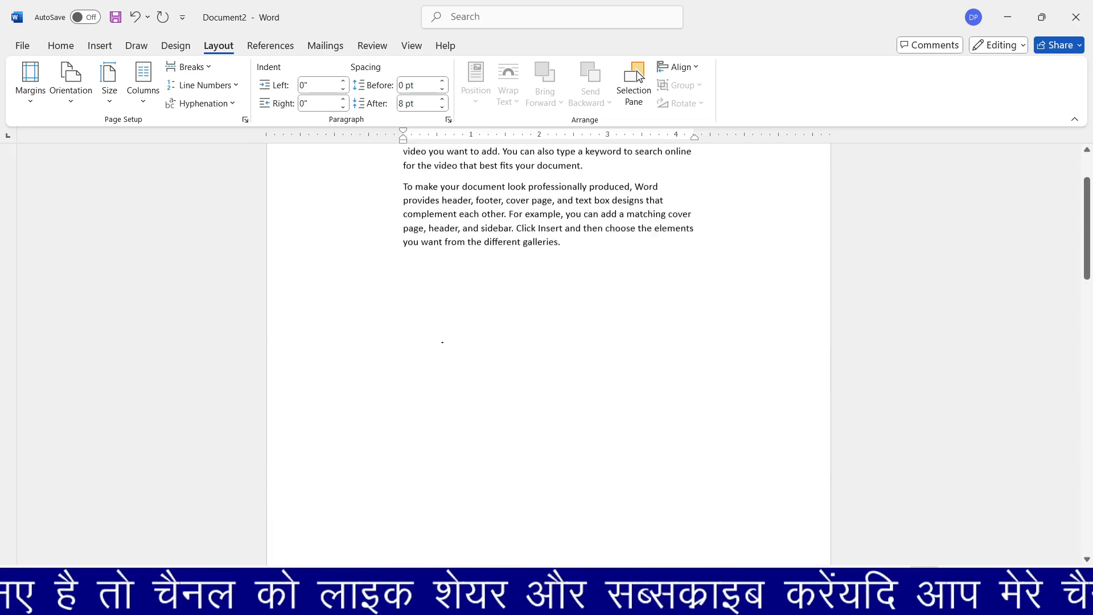
scroll(443, 342, "down", 1)
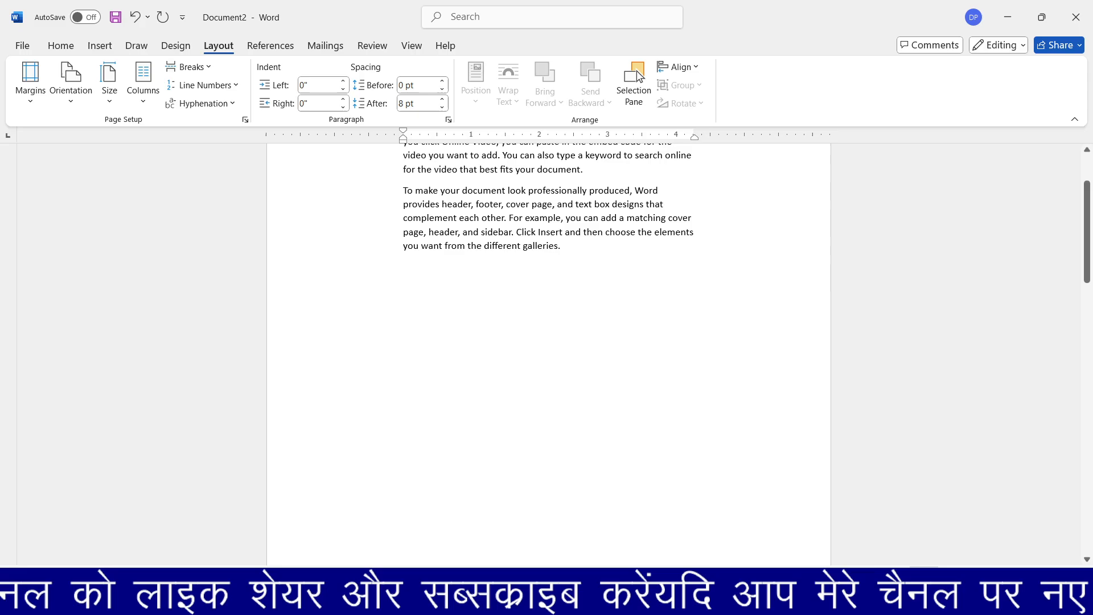
scroll(639, 77, "down", 12)
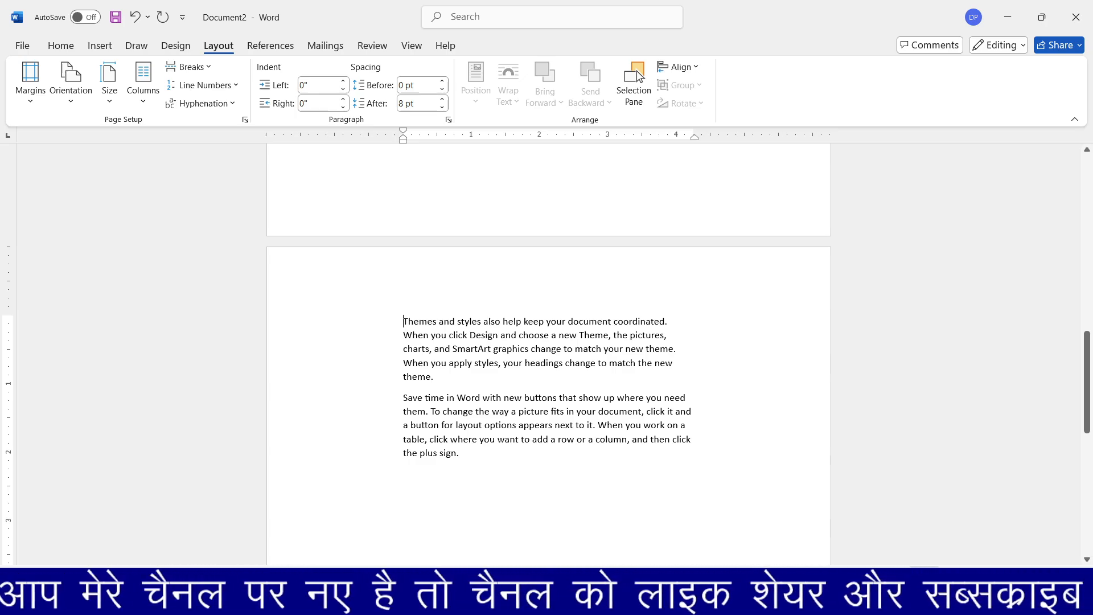
scroll(639, 77, "up", 10)
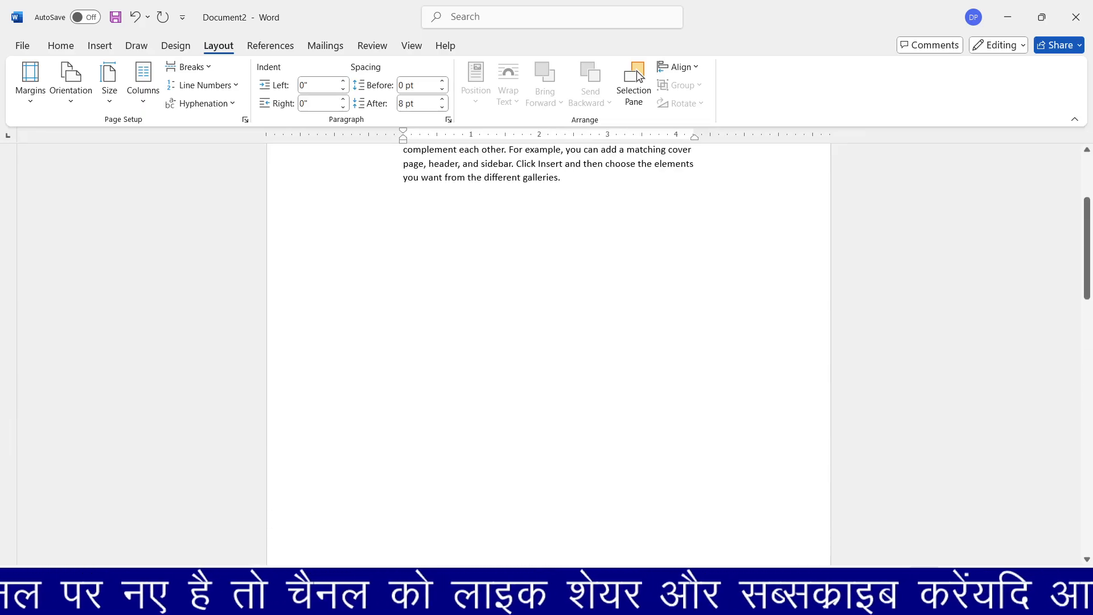
Undo the page break and insert one before the line starting "When you click Design" in the third paragraph.
key("ctrl+z")
scroll(639, 76, "up", 2)
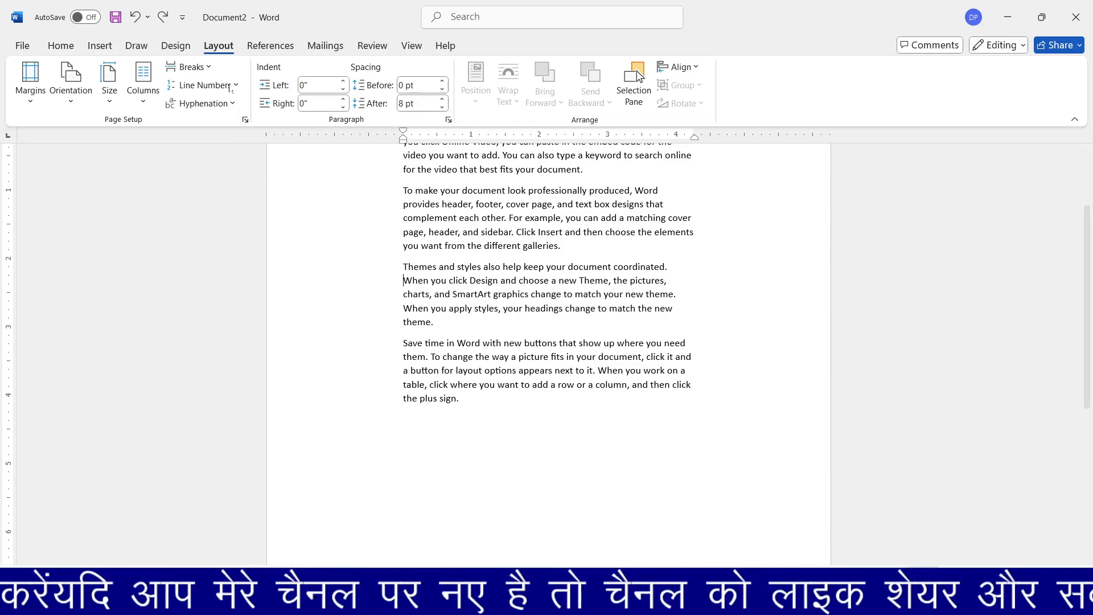
left_click(209, 68)
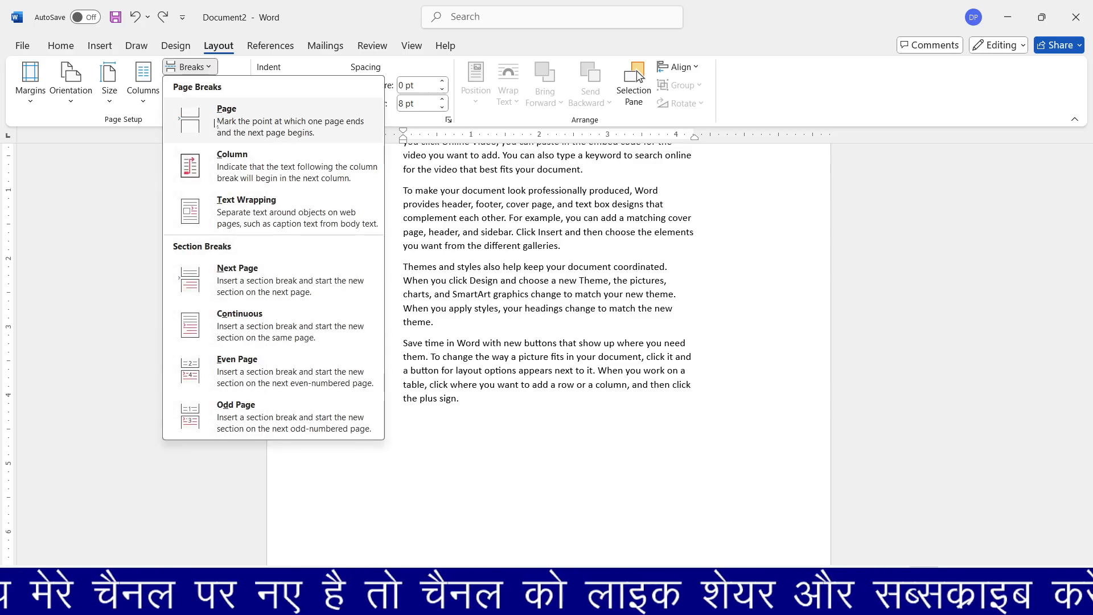
left_click(242, 130)
scroll(244, 157, "down", 10)
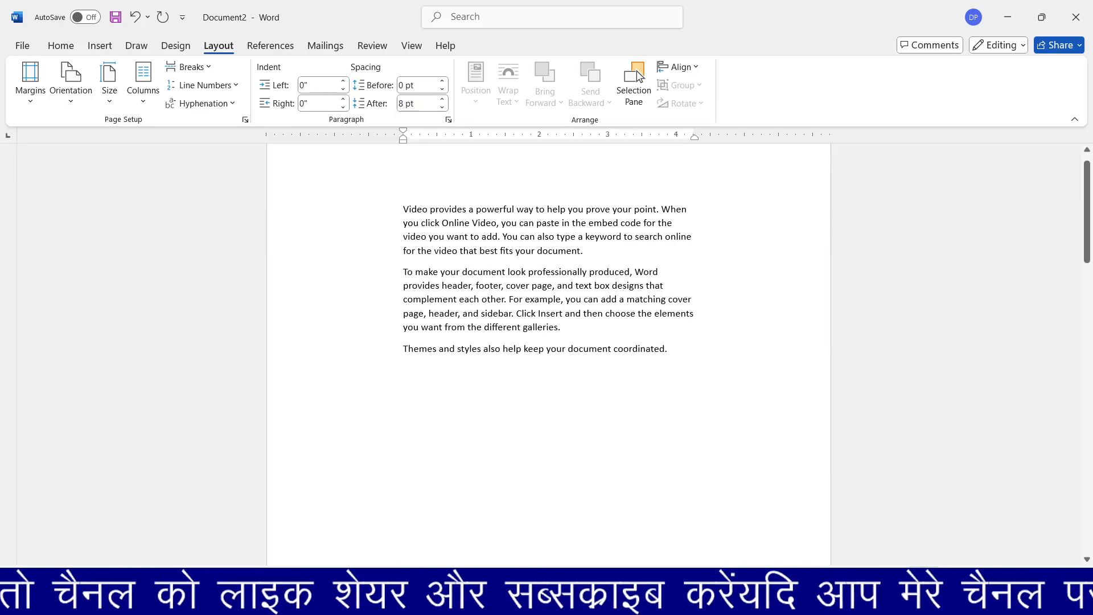
scroll(387, 370, "down", 15)
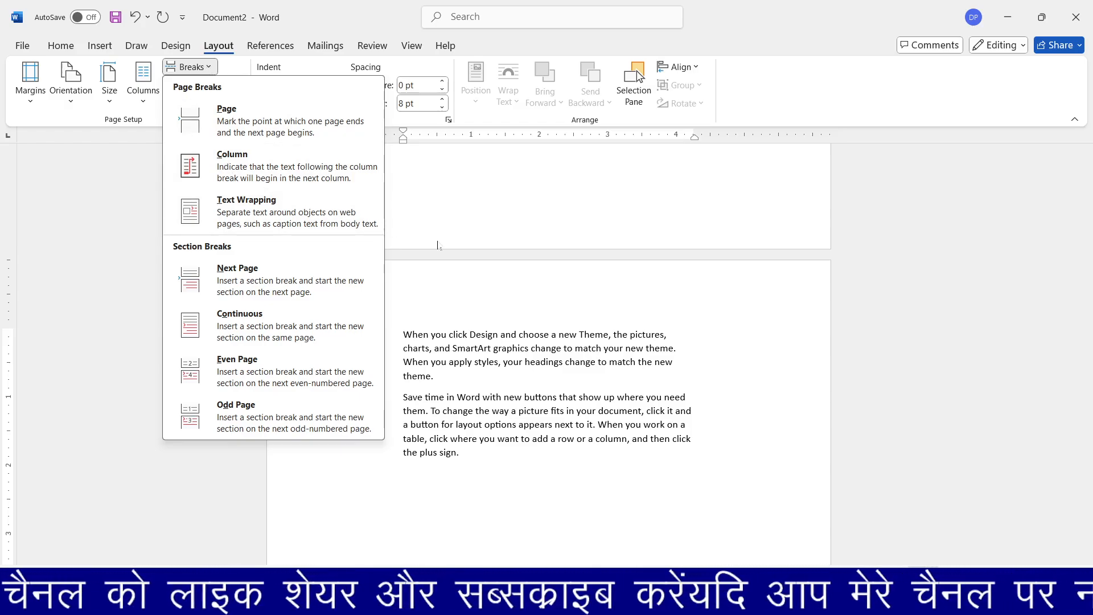
Undo the page break and lay out all four paragraphs in two columns.
left_click(459, 229)
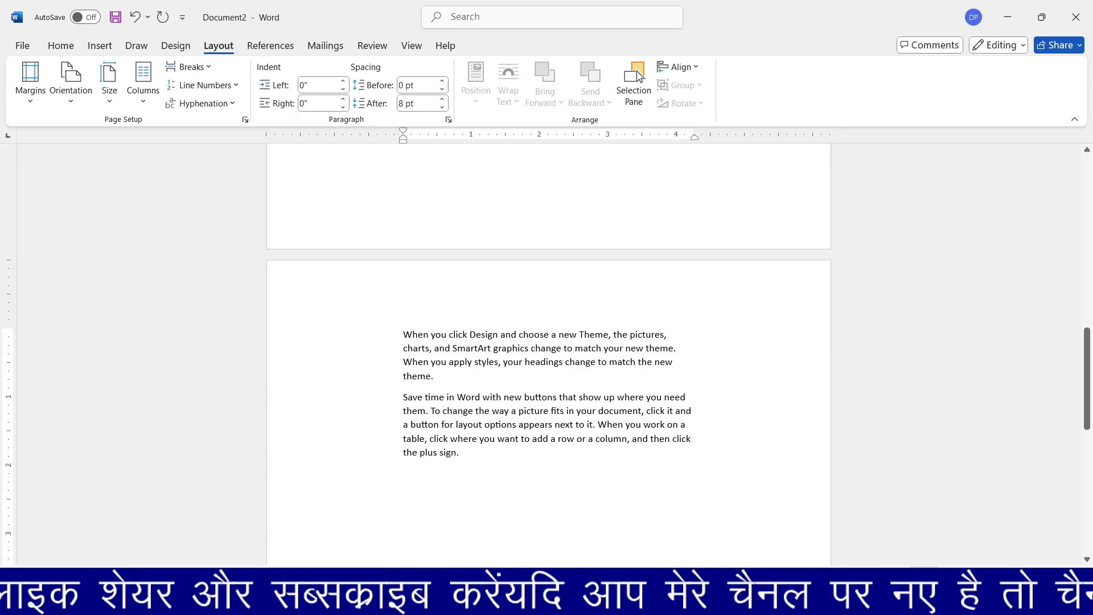
scroll(440, 235, "down", 3)
scroll(439, 234, "up", 3)
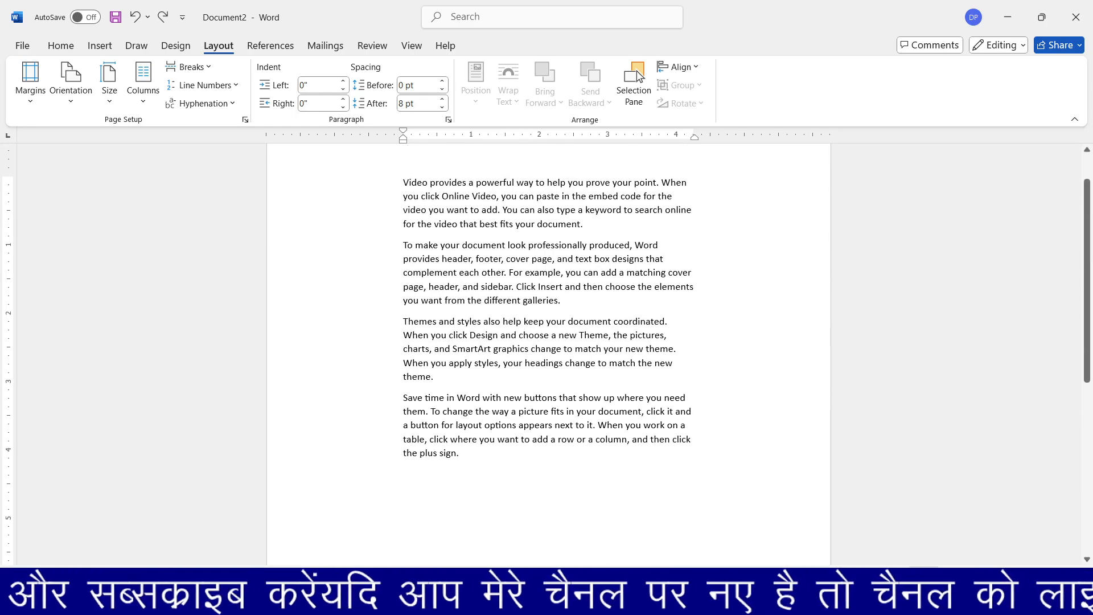
left_click_drag(461, 453, 413, 178)
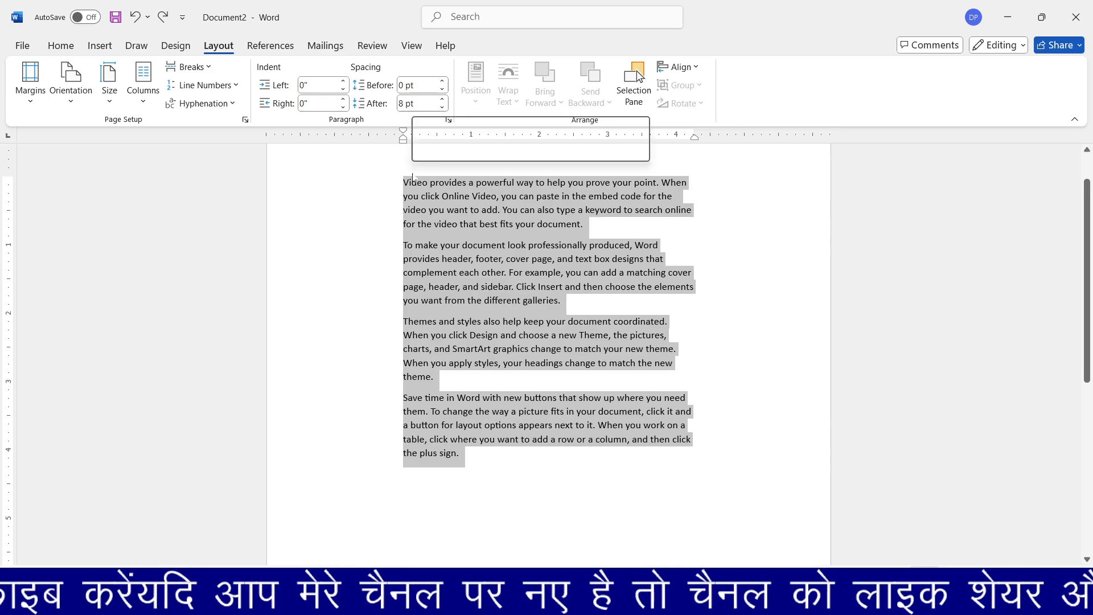
left_click(175, 45)
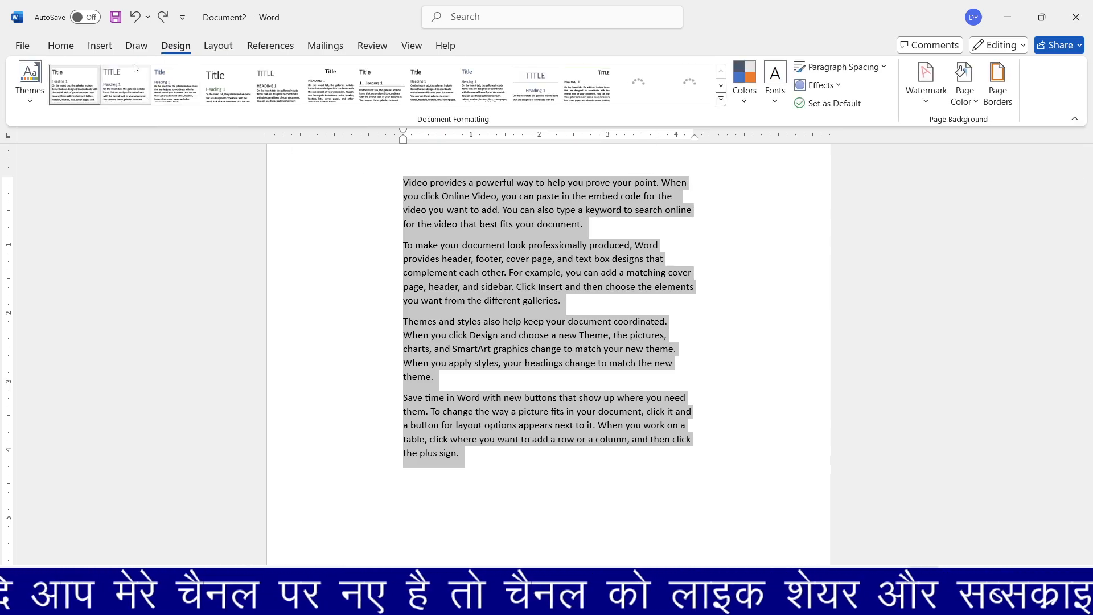
left_click(219, 46)
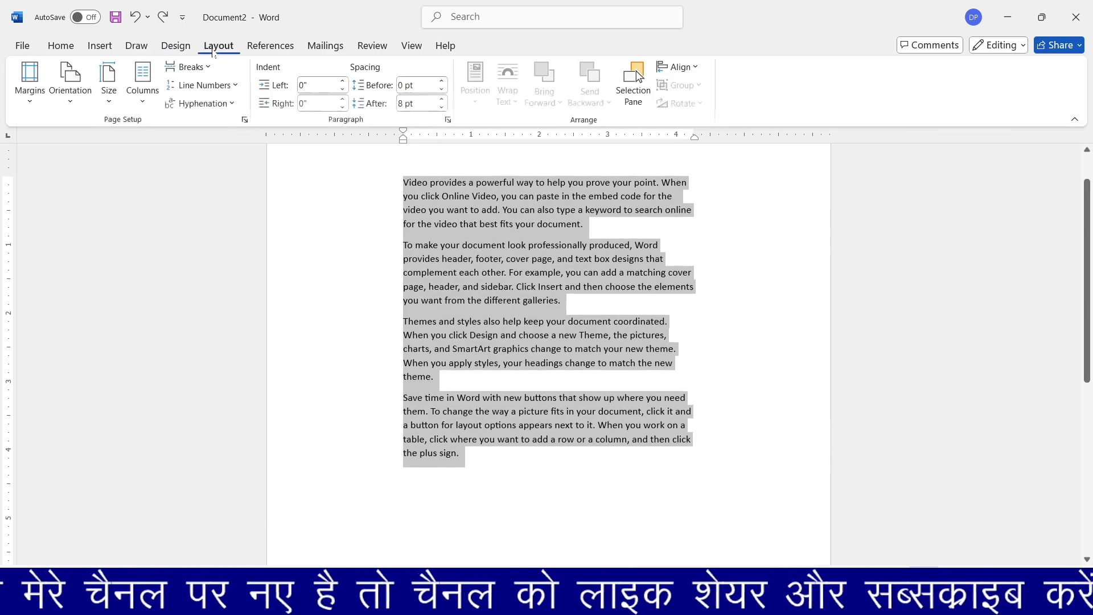
left_click(157, 94)
left_click(159, 179)
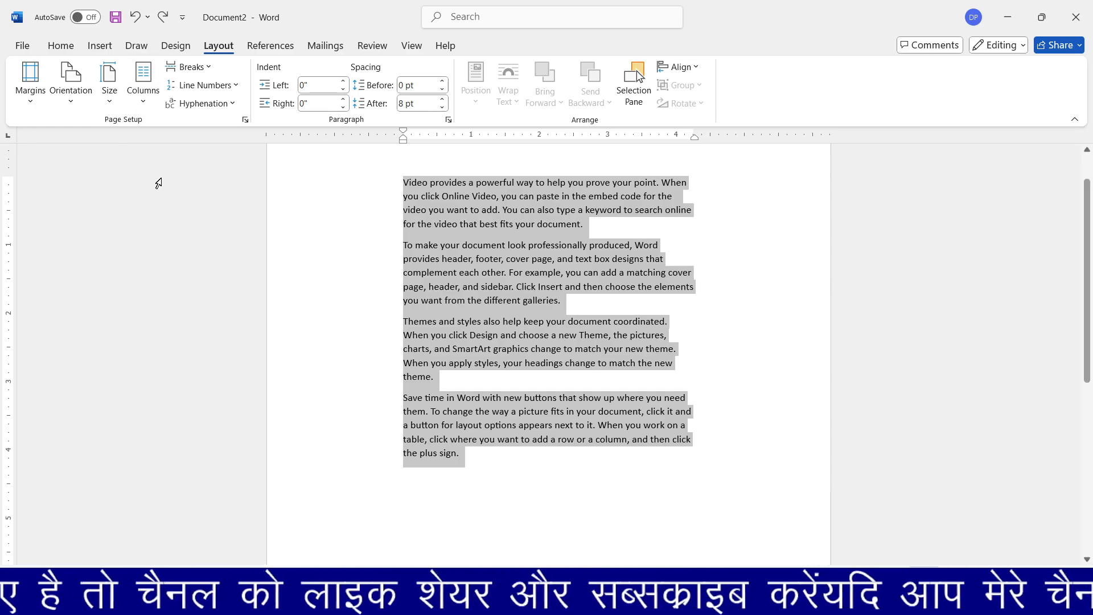
left_click(567, 423)
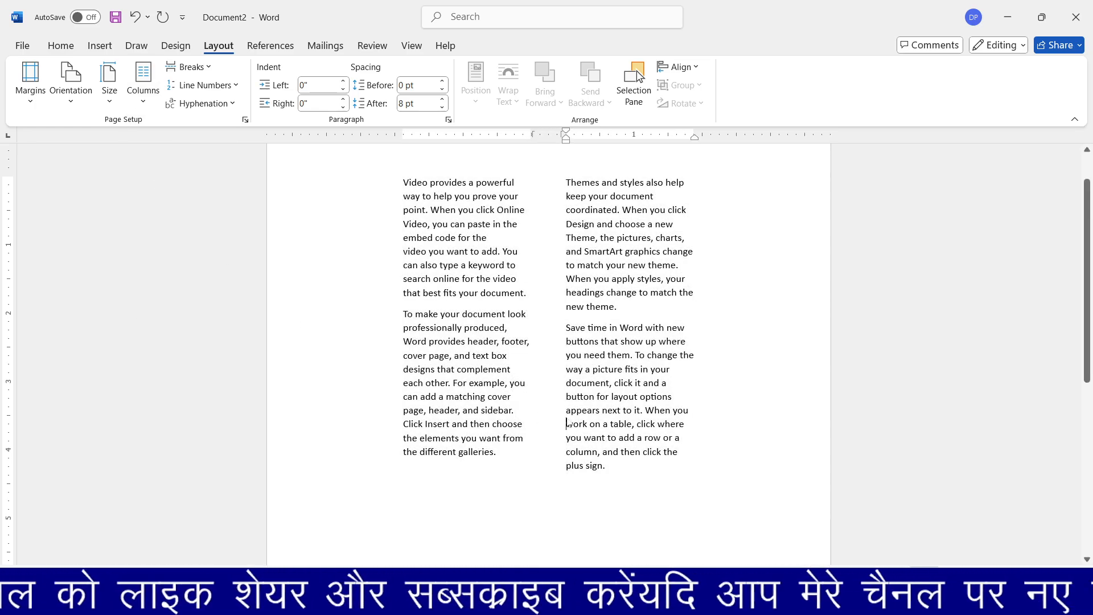
Insert a column break before the line starting "cover page, and text box" in the second paragraph.
left_click(188, 67)
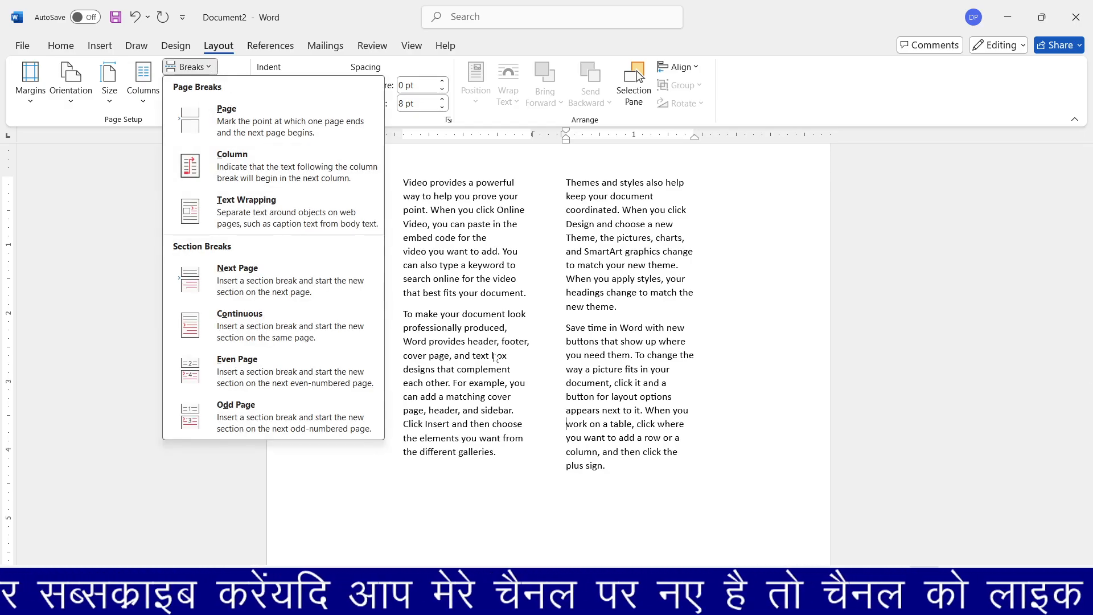
key("Escape")
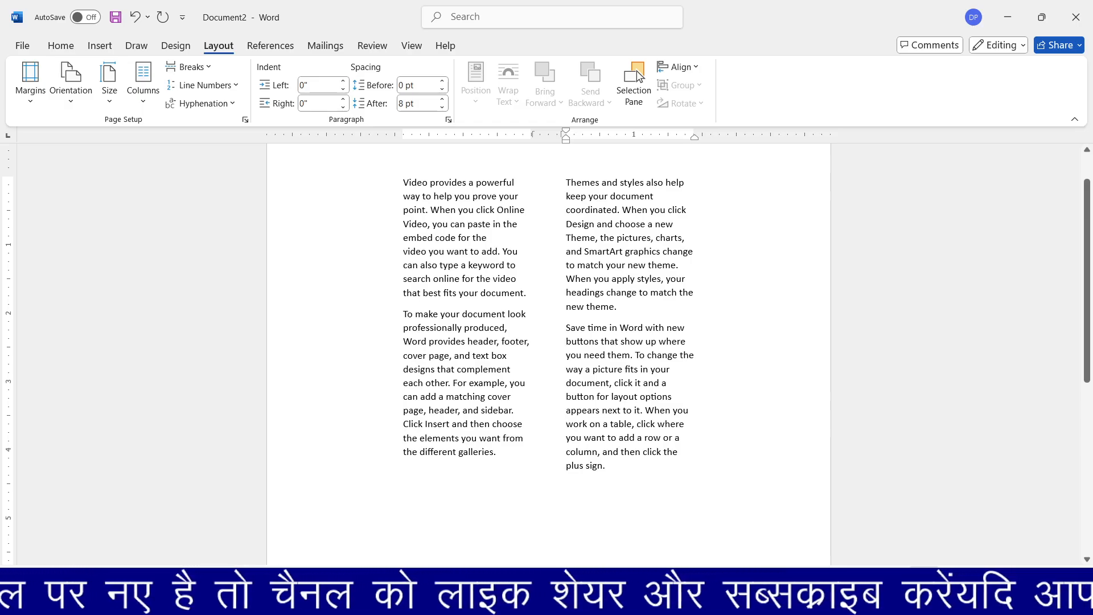
key("Up")
key("Up")
key("Up")
key("Up")
key("Up")
key("Up")
key("Up")
key("Up")
key("Up")
key("Up")
key("Up")
key("Up")
key("Up")
key("Up")
key("Up")
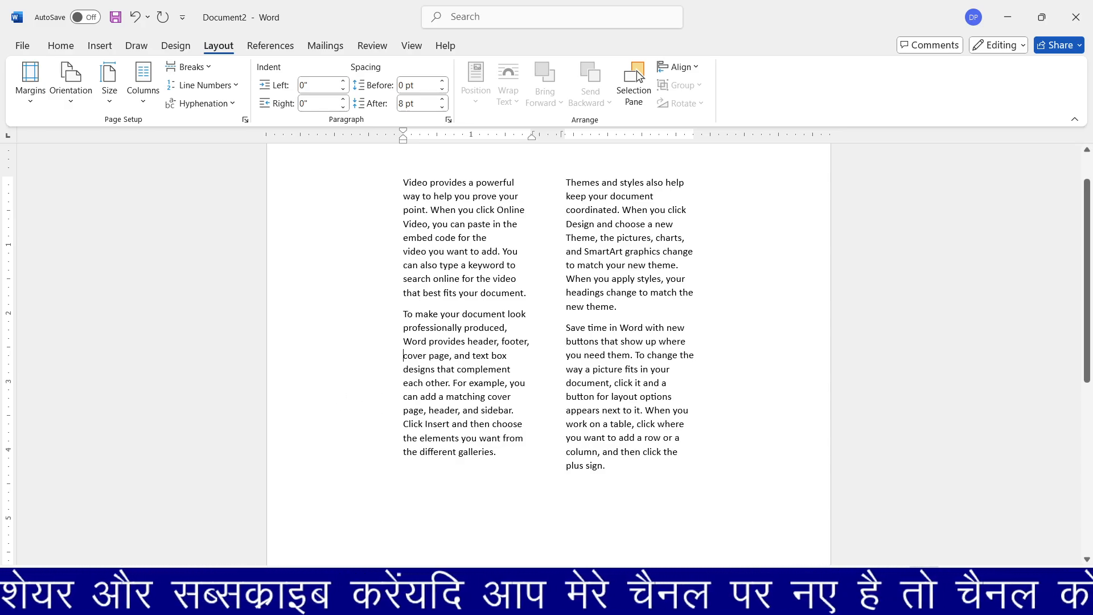
left_click(211, 71)
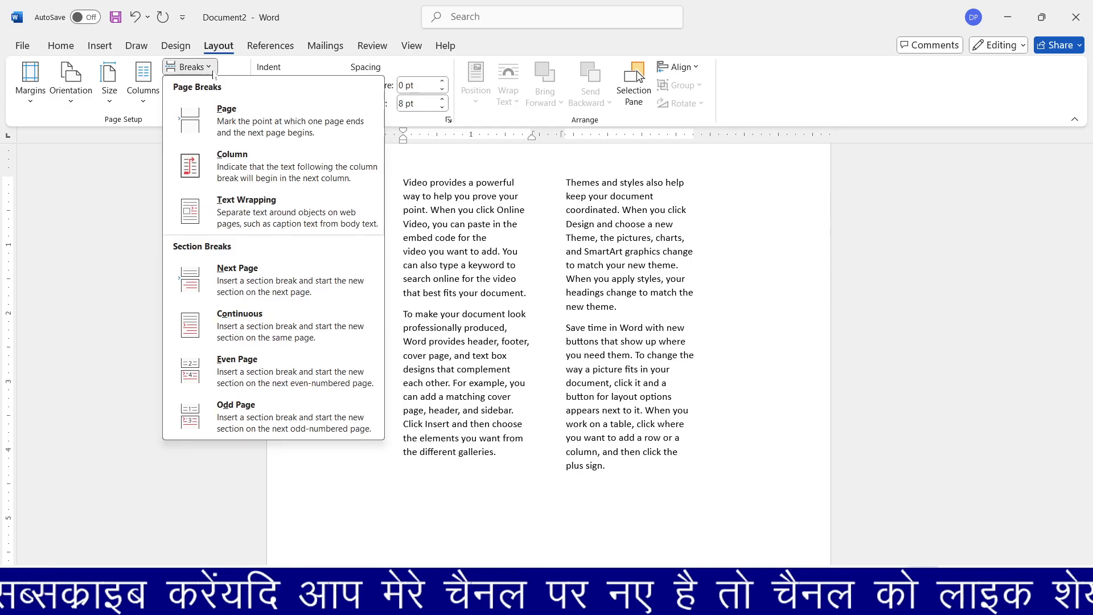
left_click(263, 172)
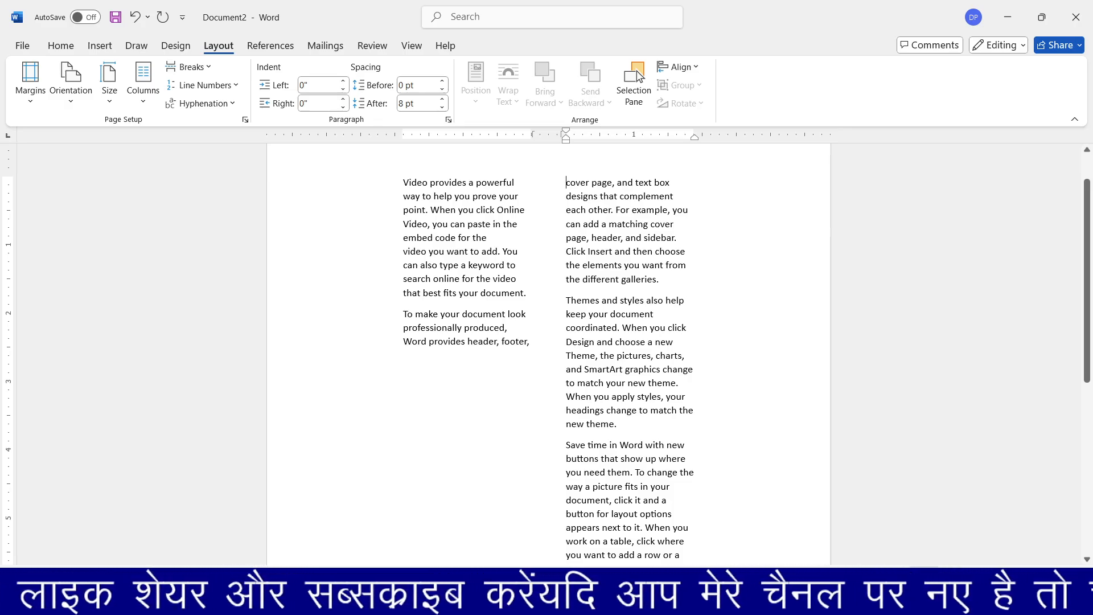
Insert another column break at the start of the "To make your document look" paragraph and review the resulting text flow.
key("ctrl+Up")
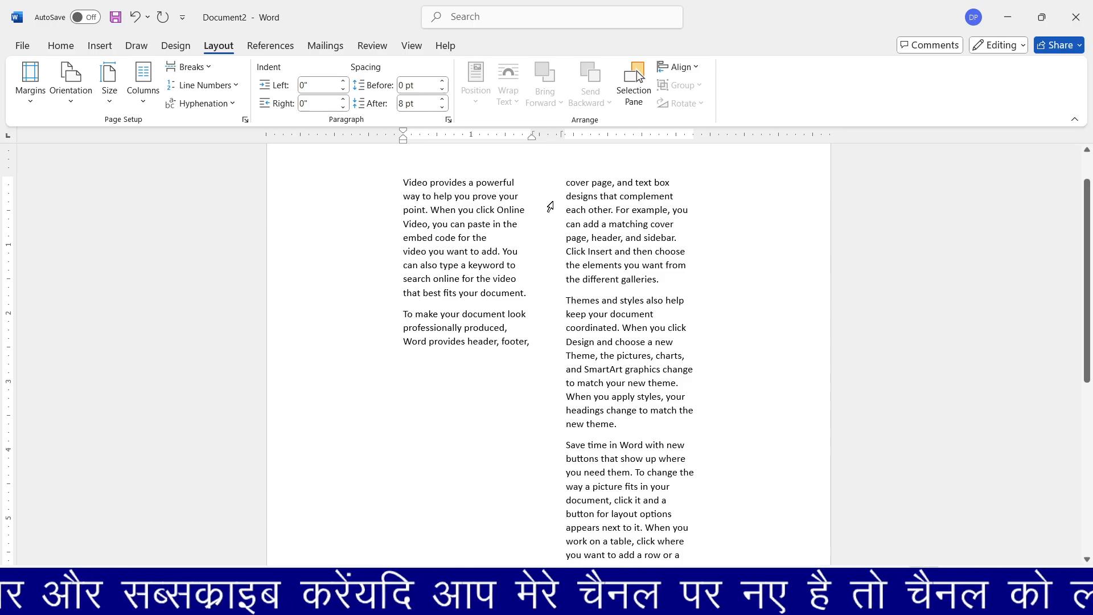
left_click(214, 67)
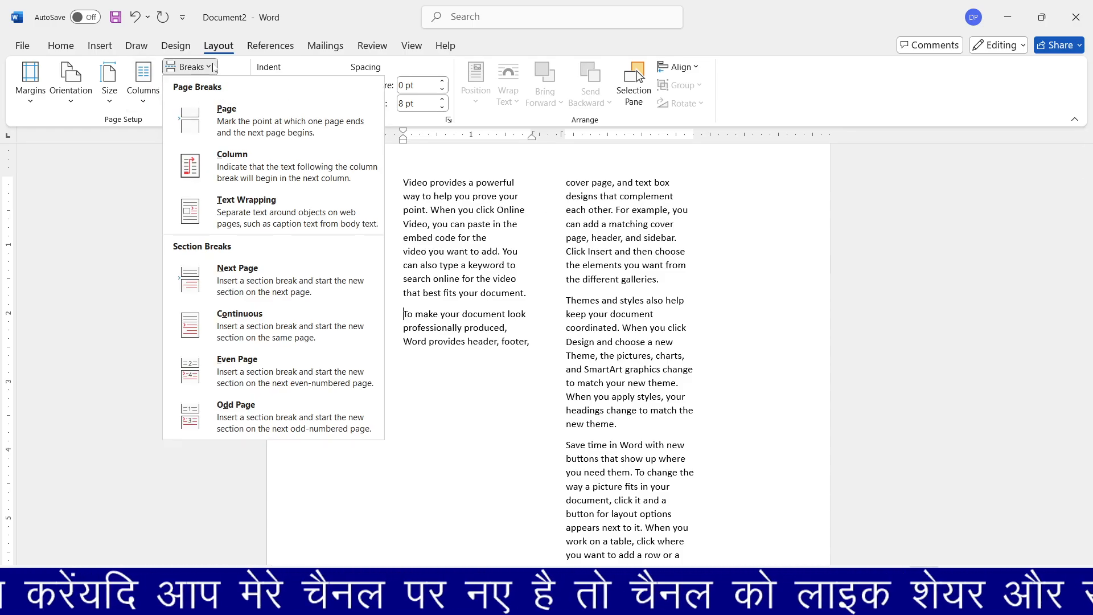
left_click(226, 165)
scroll(384, 314, "down", 1)
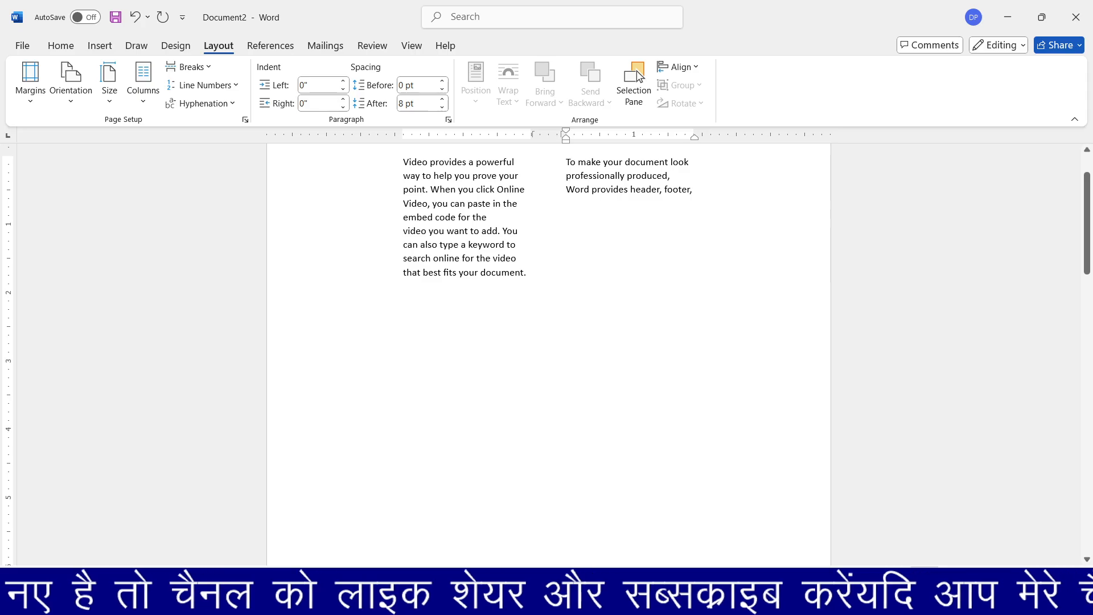
scroll(561, 346, "down", 10)
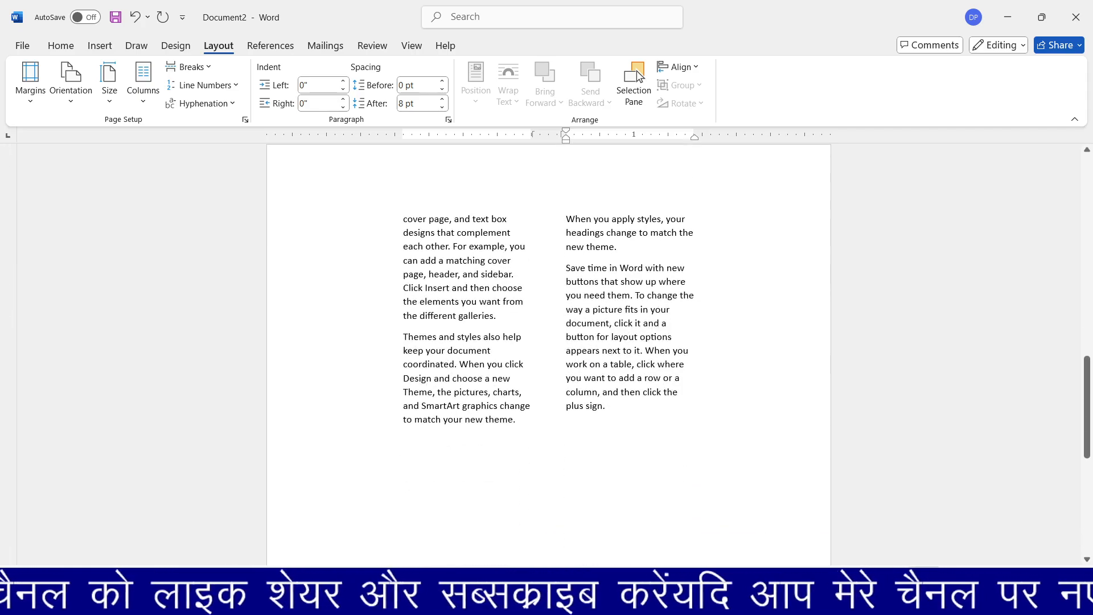
Undo the column breaks and the two-column layout, restoring all four paragraphs to a single column.
scroll(548, 353, "up", 8)
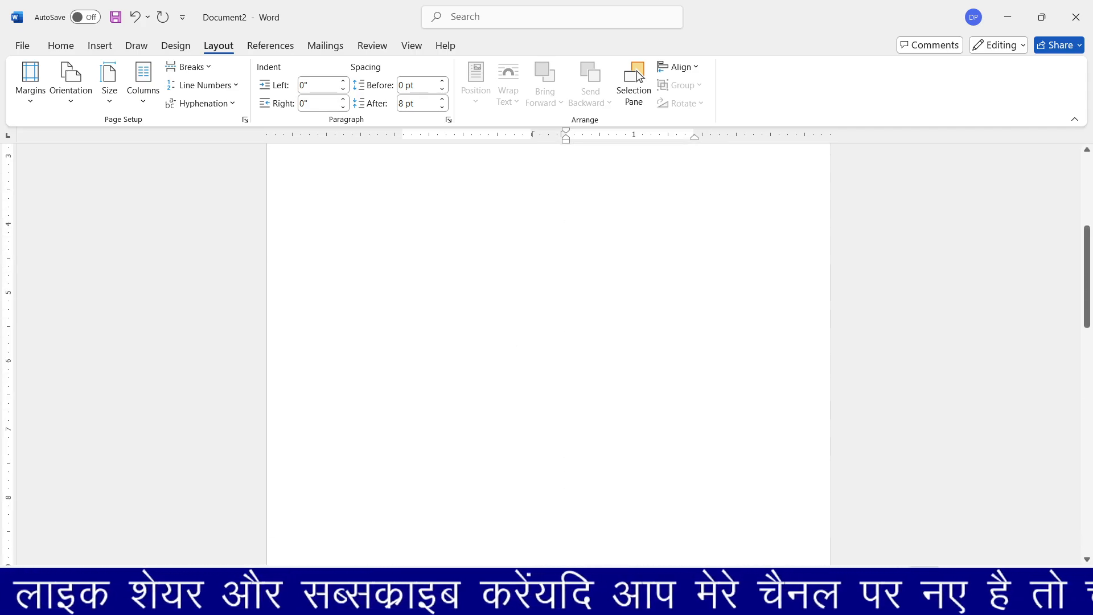
left_click(187, 67)
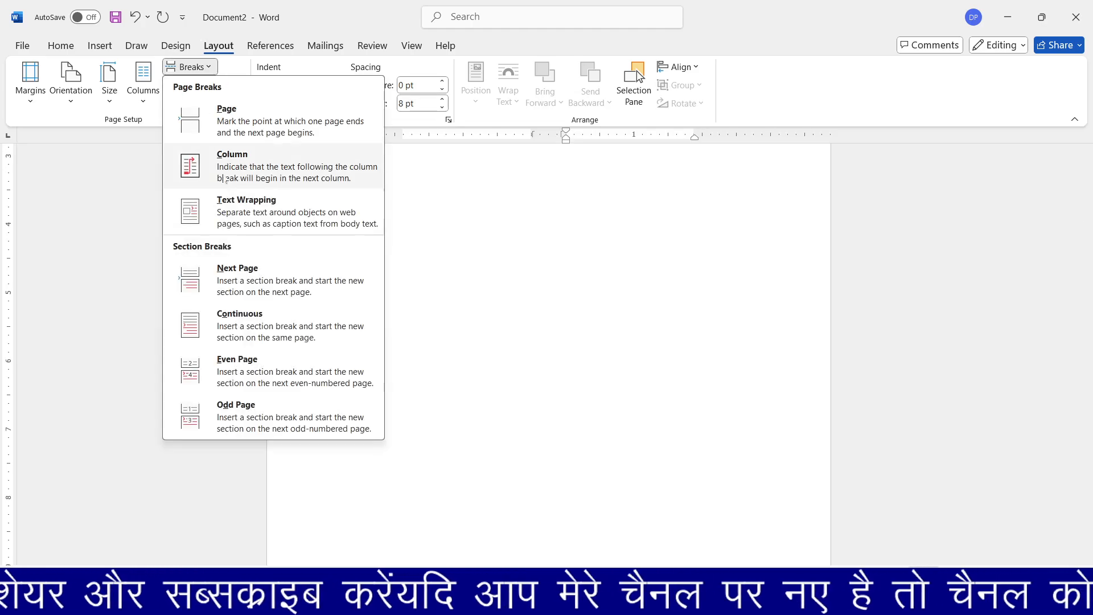
left_click(258, 167)
key("ctrl+z")
key("ctrl+z")
key("ctrl+z")
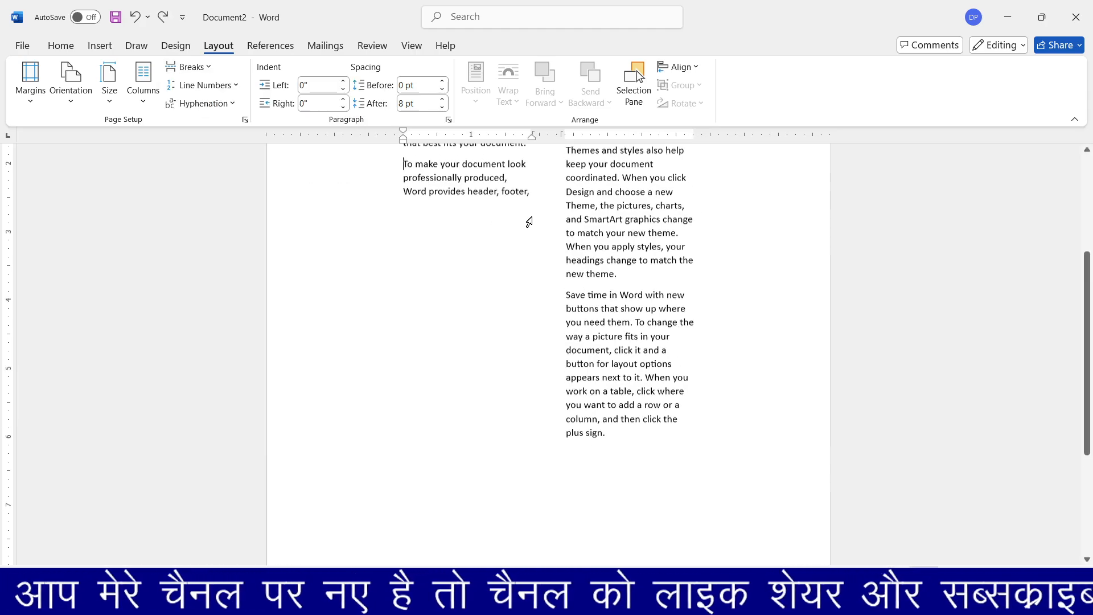
scroll(533, 221, "up", 3)
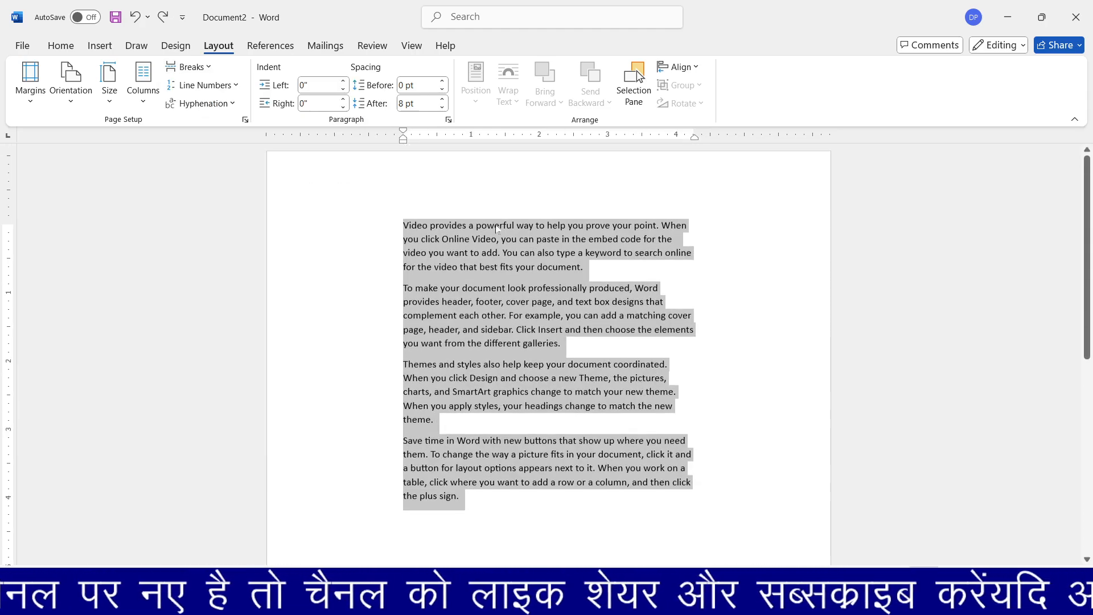
left_click(453, 258)
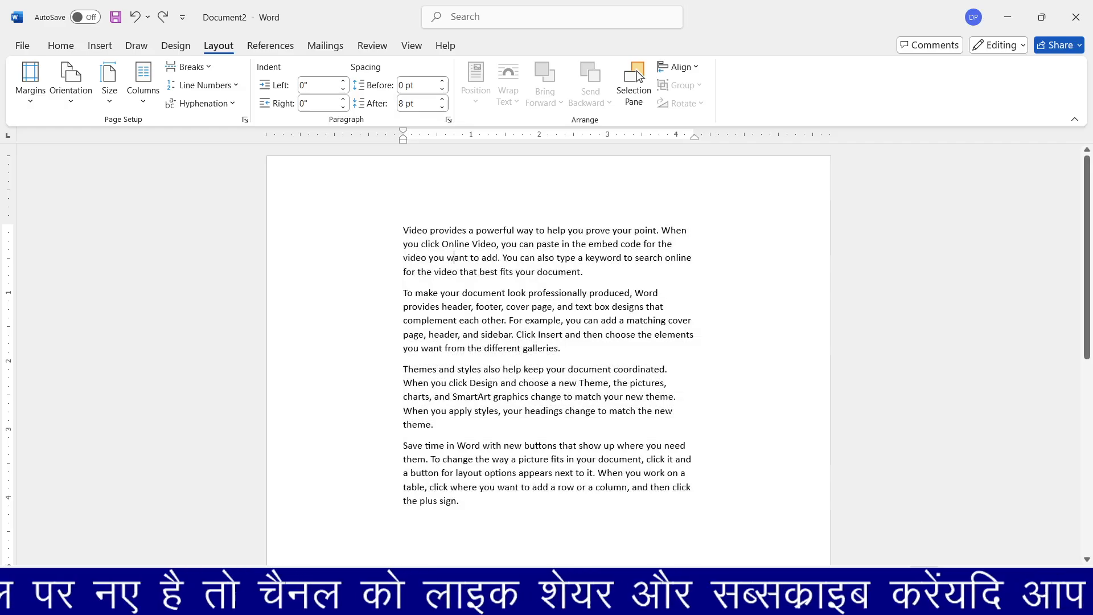
Try a plain paragraph break before "You can also type a keyword" in the first paragraph, and undo it.
left_click(209, 68)
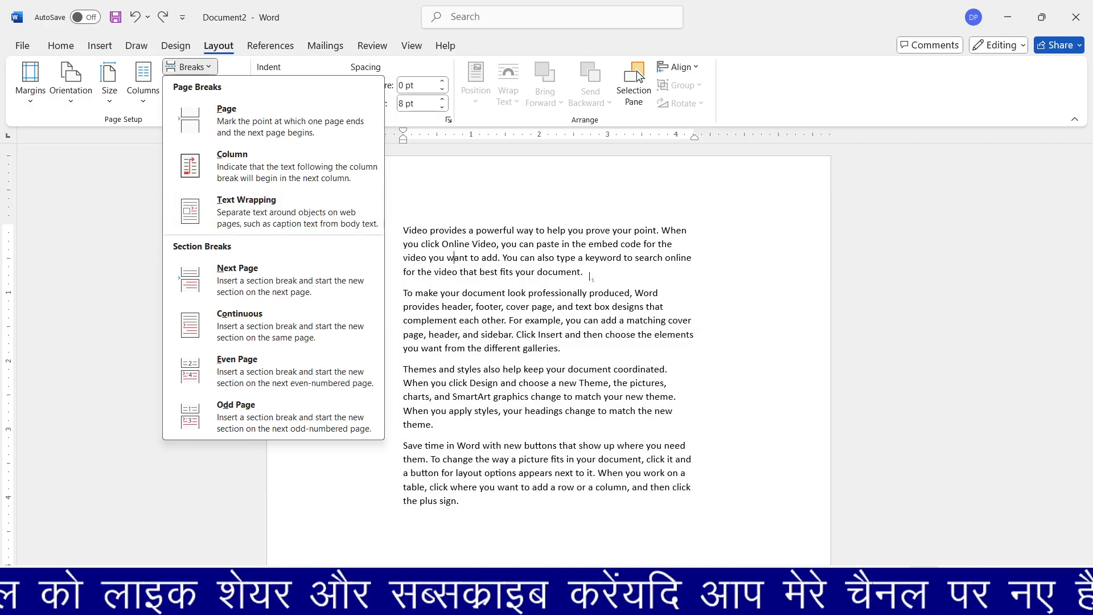
key("Escape")
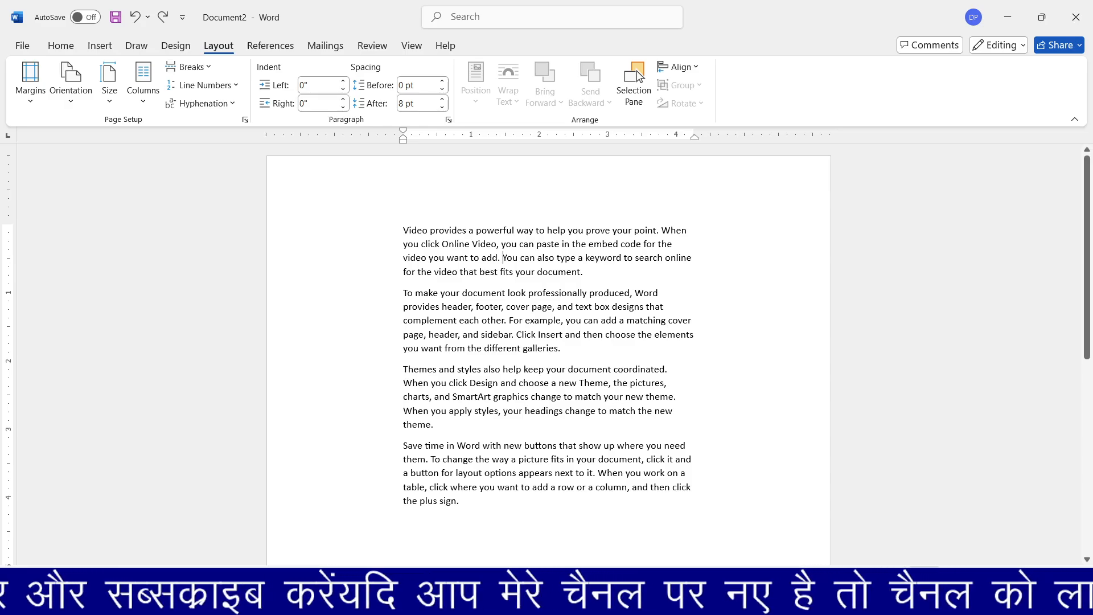
key("Return")
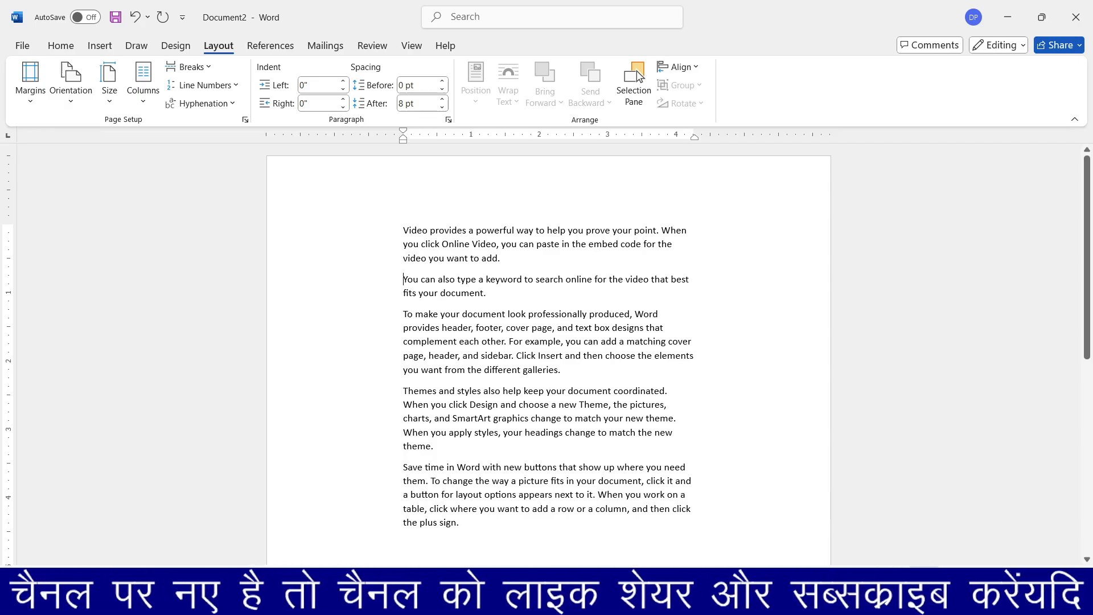
key("ctrl+z")
Insert a text wrapping break before "You can also type a keyword" in the first paragraph.
left_click(202, 72)
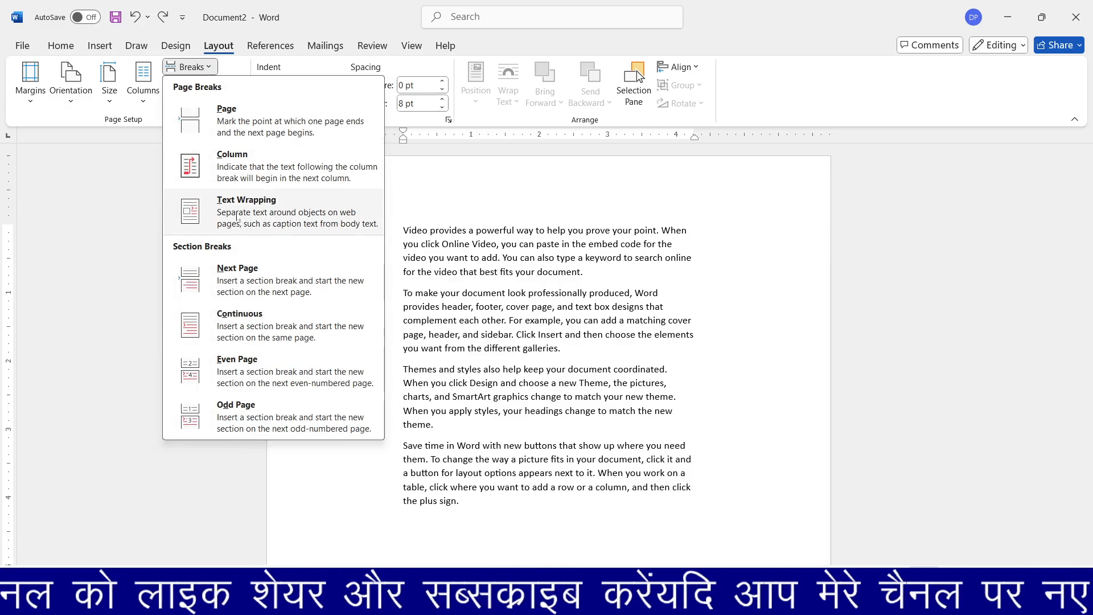
left_click(503, 257)
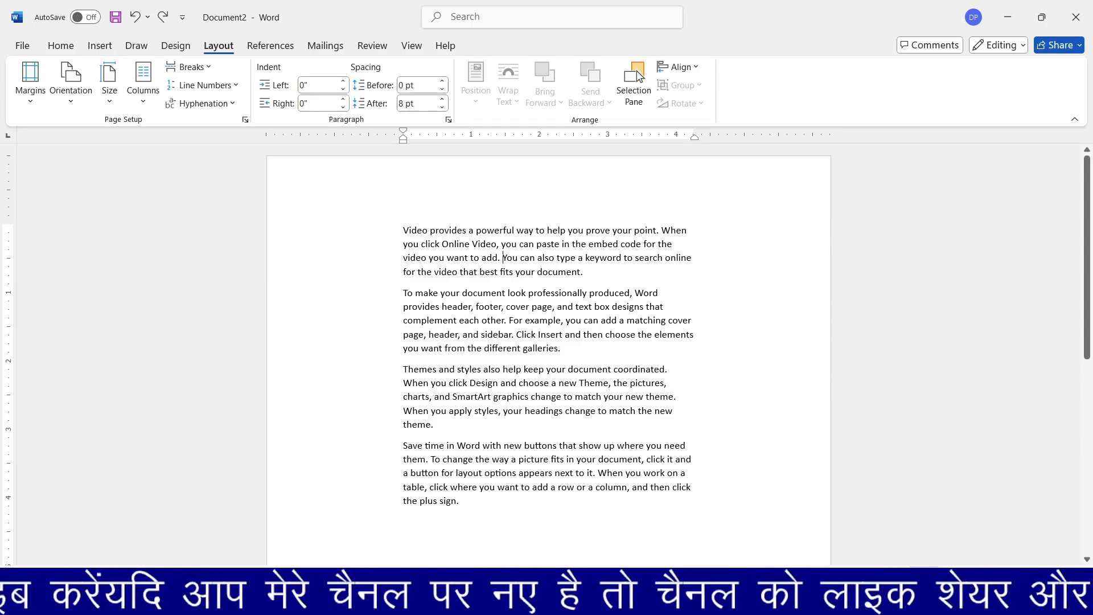
left_click(188, 66)
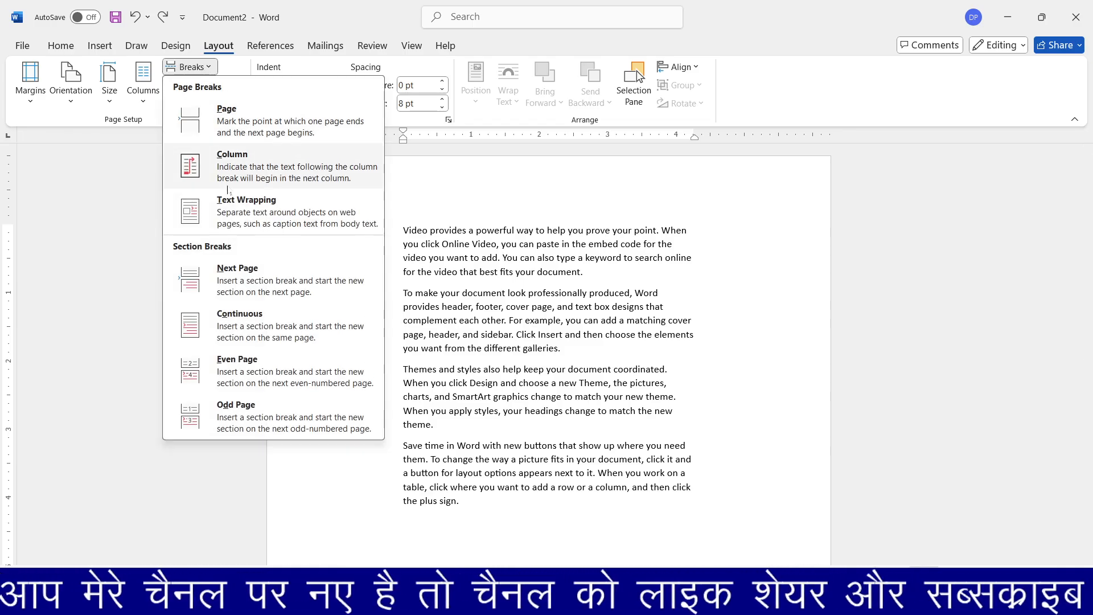
left_click(232, 224)
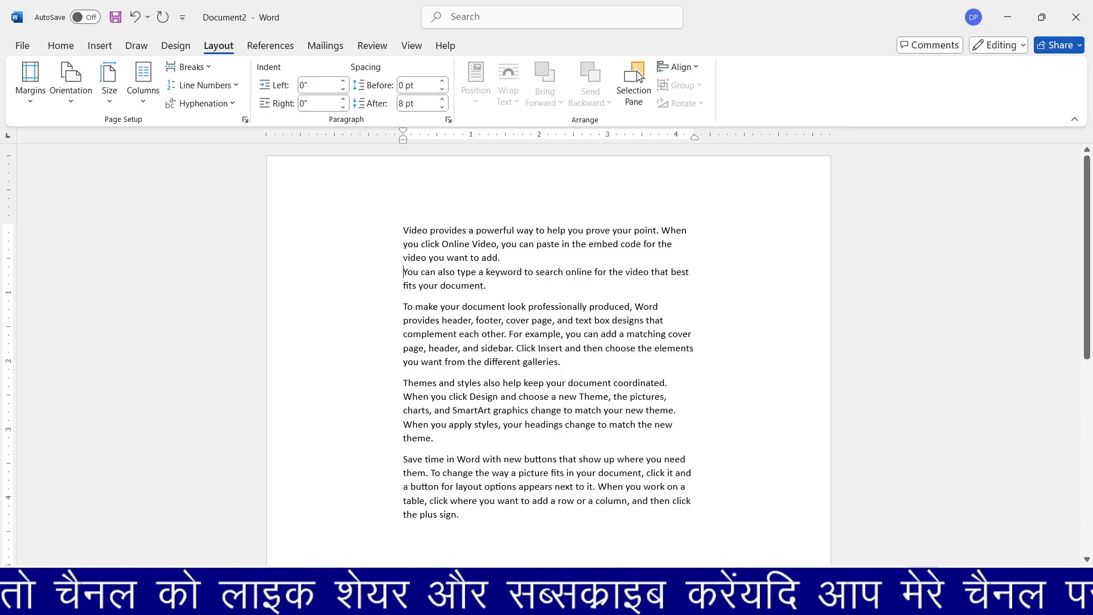
Insert a next-page section break before the "Themes and styles" paragraph, review how the pages split, and undo the break.
left_click(206, 68)
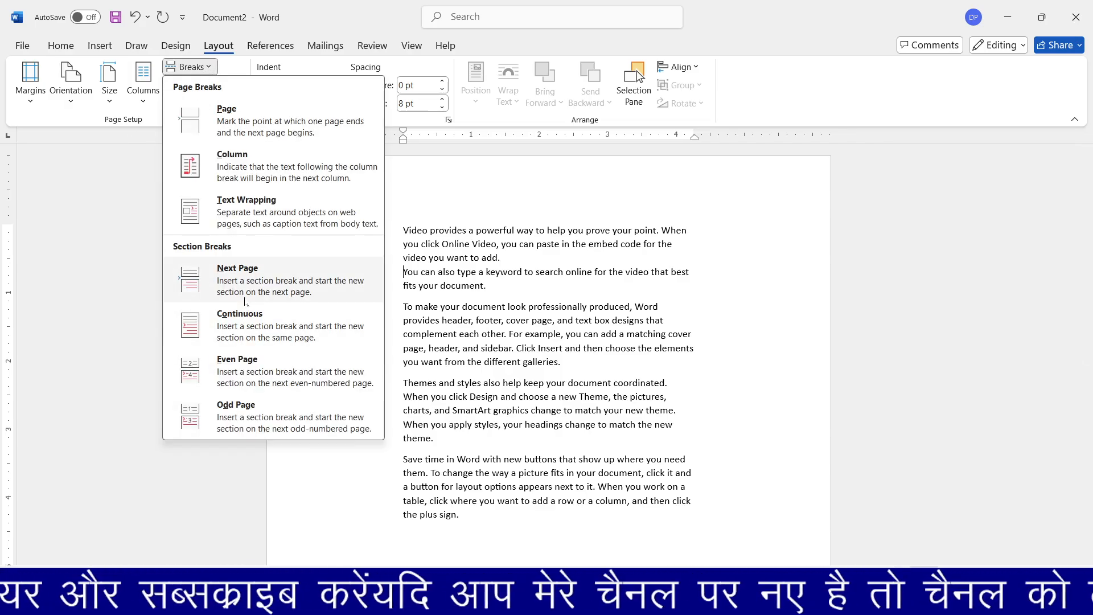
left_click(447, 411)
left_click(187, 66)
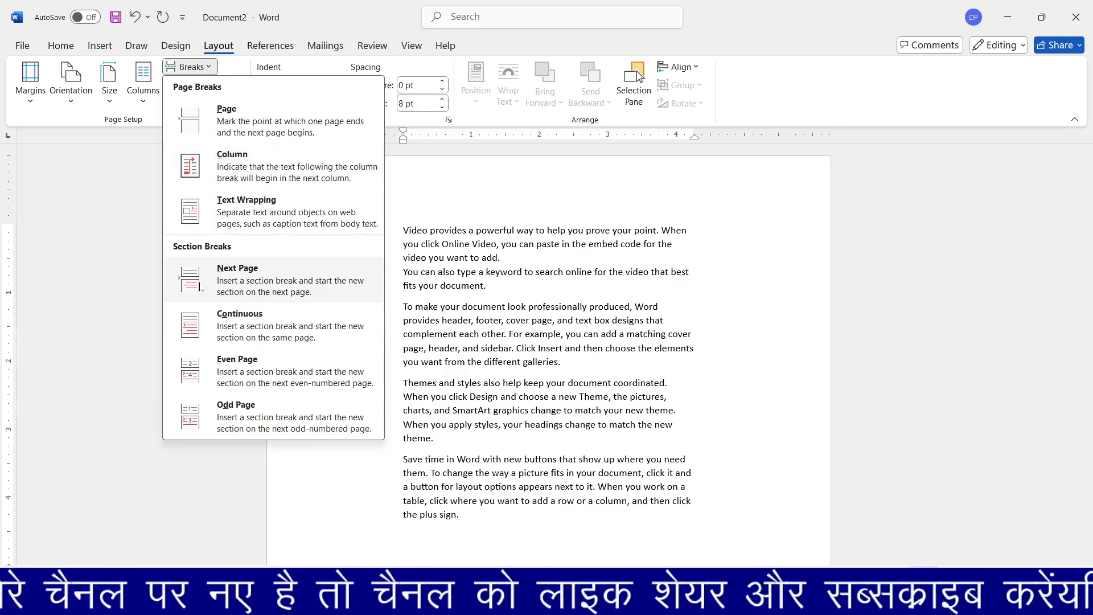
left_click(430, 306)
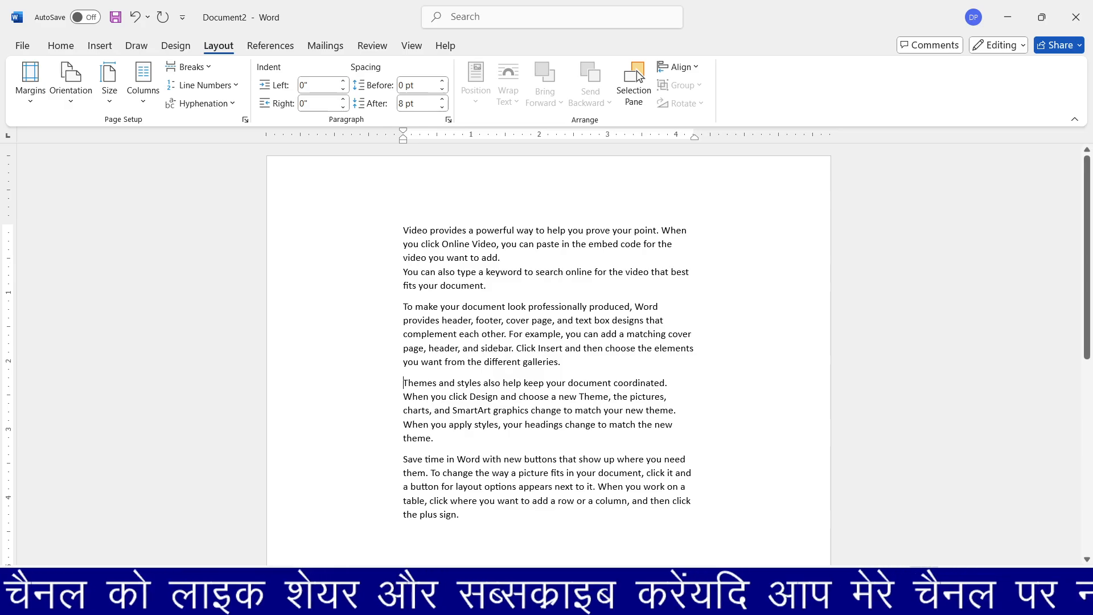
left_click(188, 66)
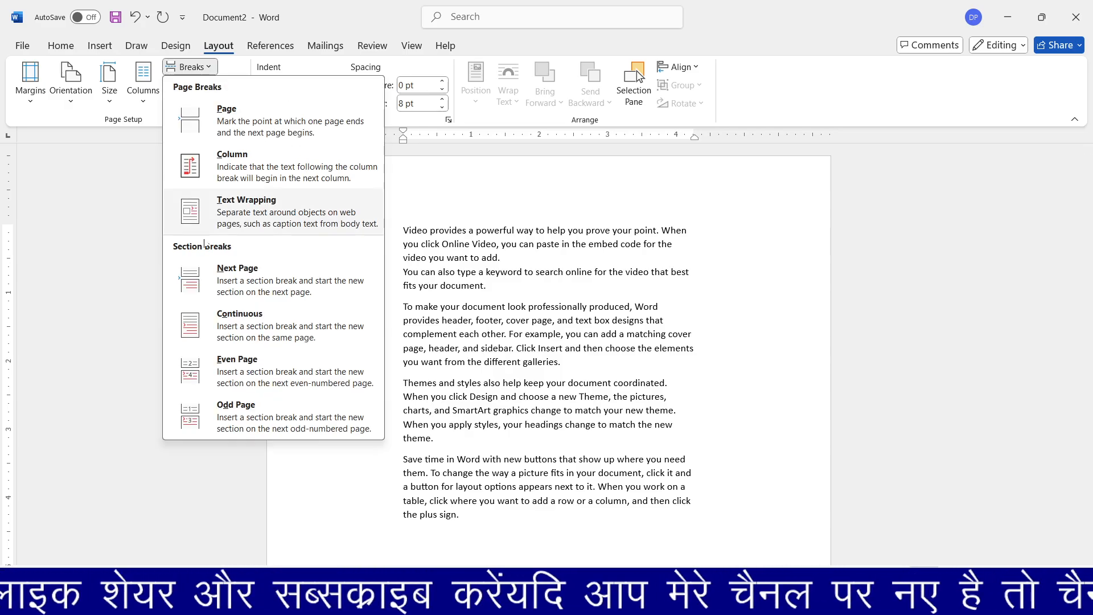
left_click(239, 280)
scroll(548, 353, "up", 2)
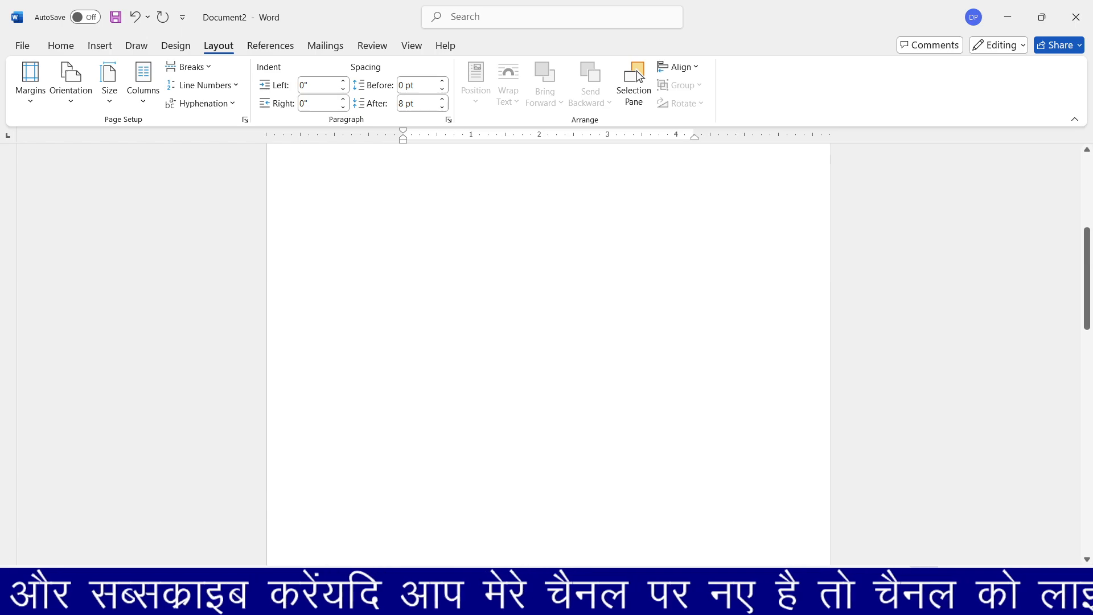
scroll(444, 300, "up", 7)
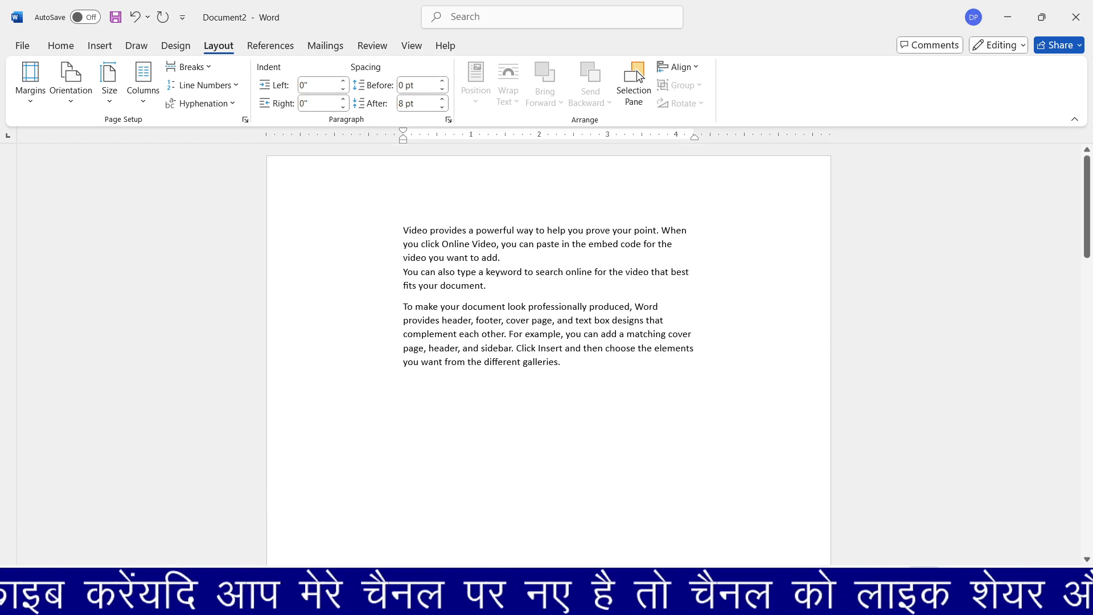
scroll(639, 76, "down", 3)
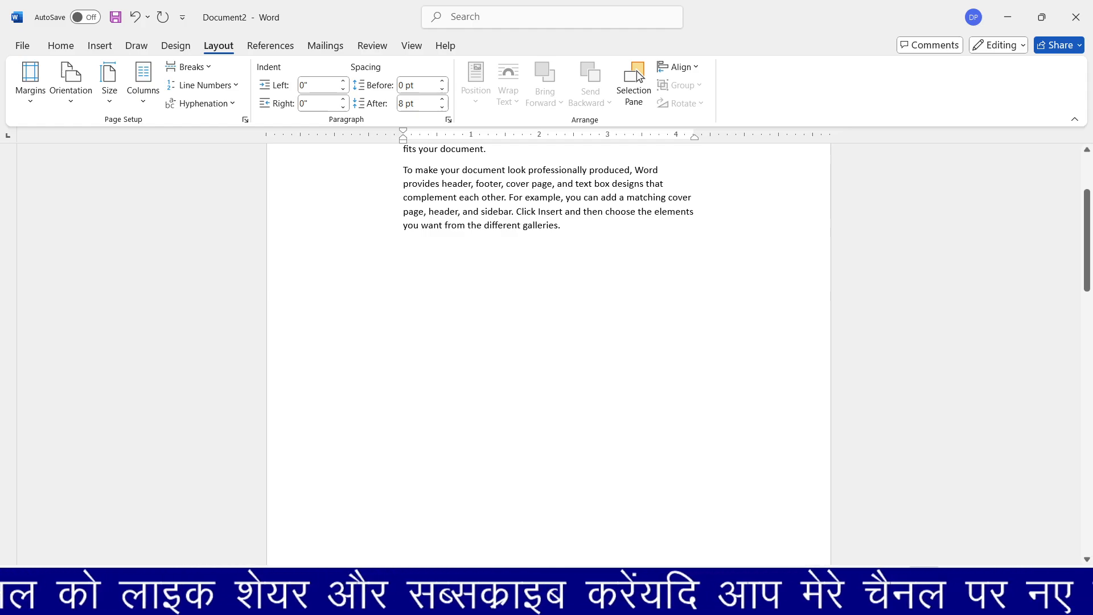
key("ctrl+y")
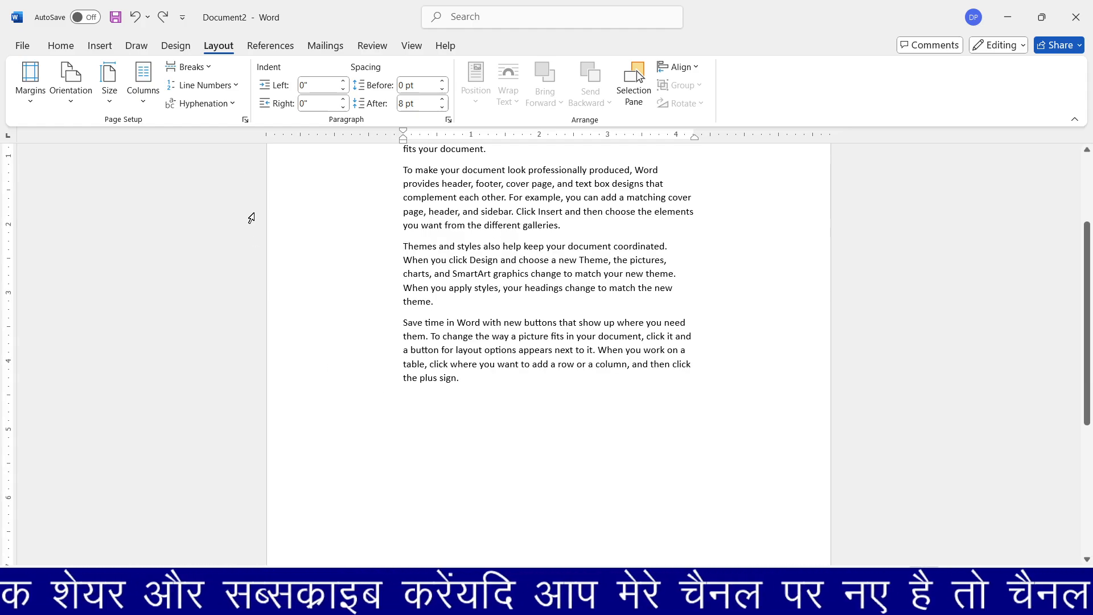
left_click(207, 68)
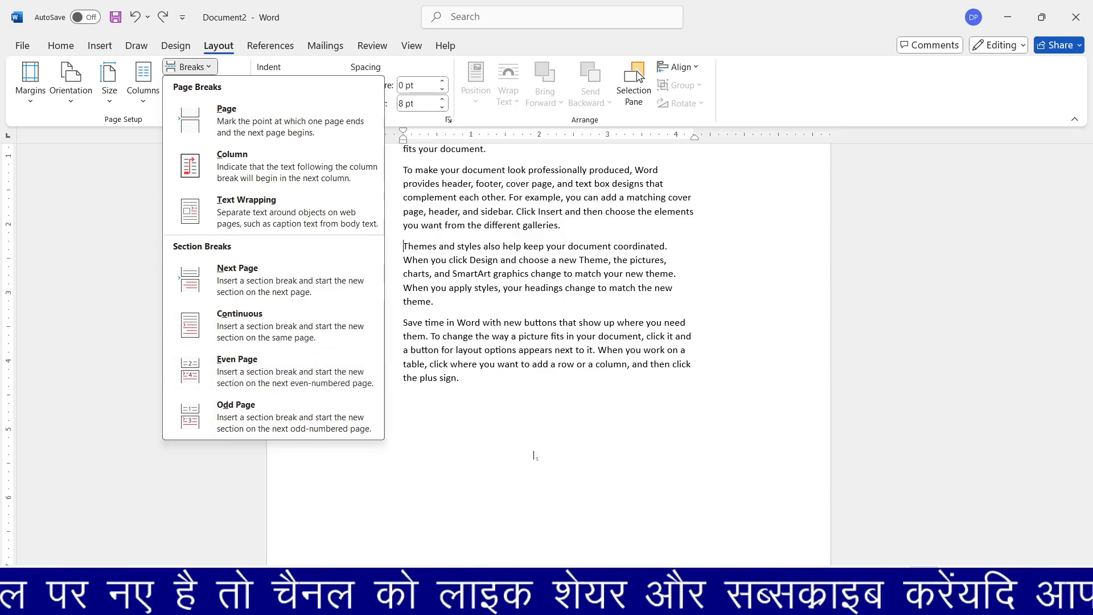
left_click(348, 315)
left_click(203, 85)
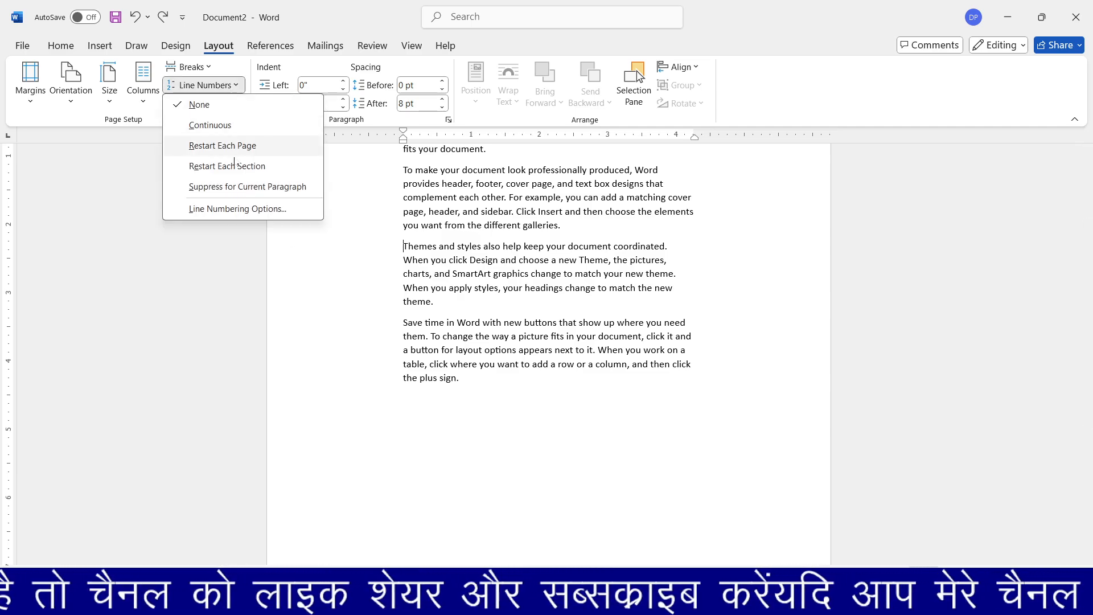
left_click(376, 383)
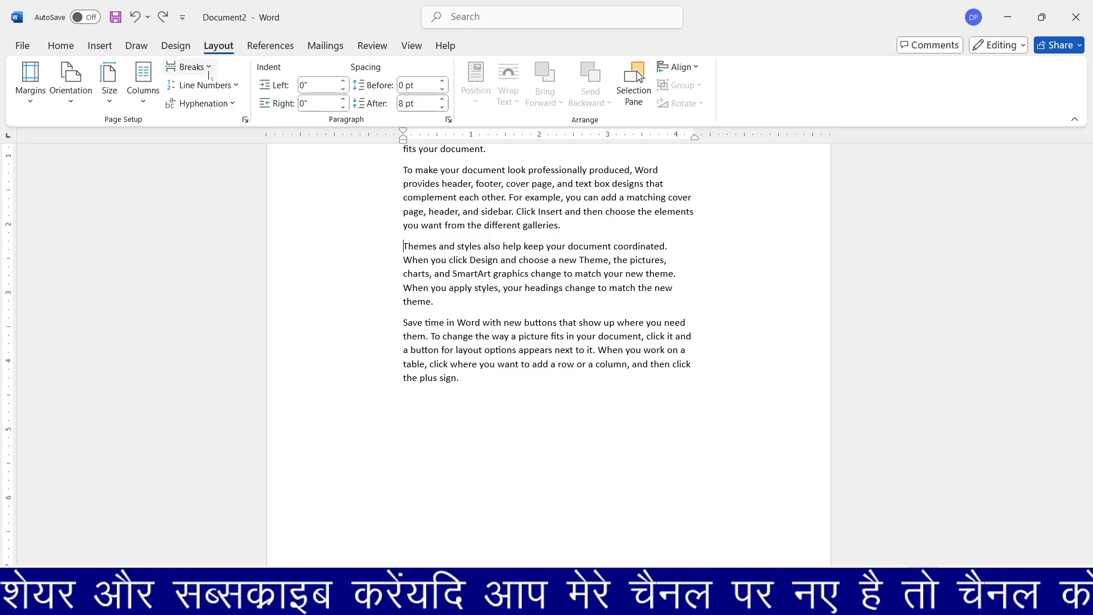
left_click(188, 66)
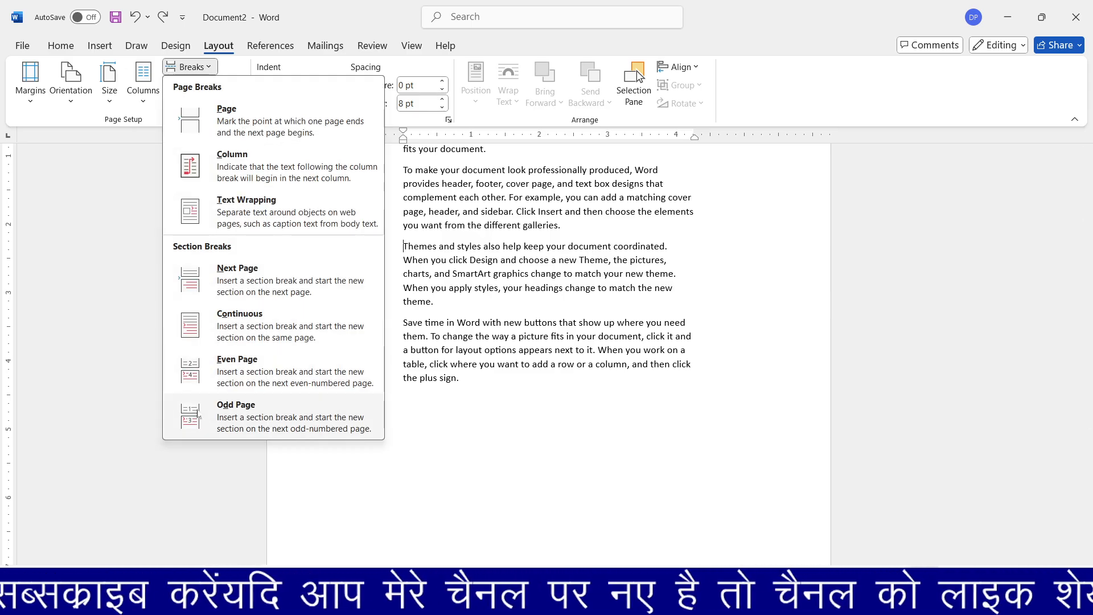
Add a new line after the last paragraph and generate sample text there with =RAND(45).
left_click(414, 431)
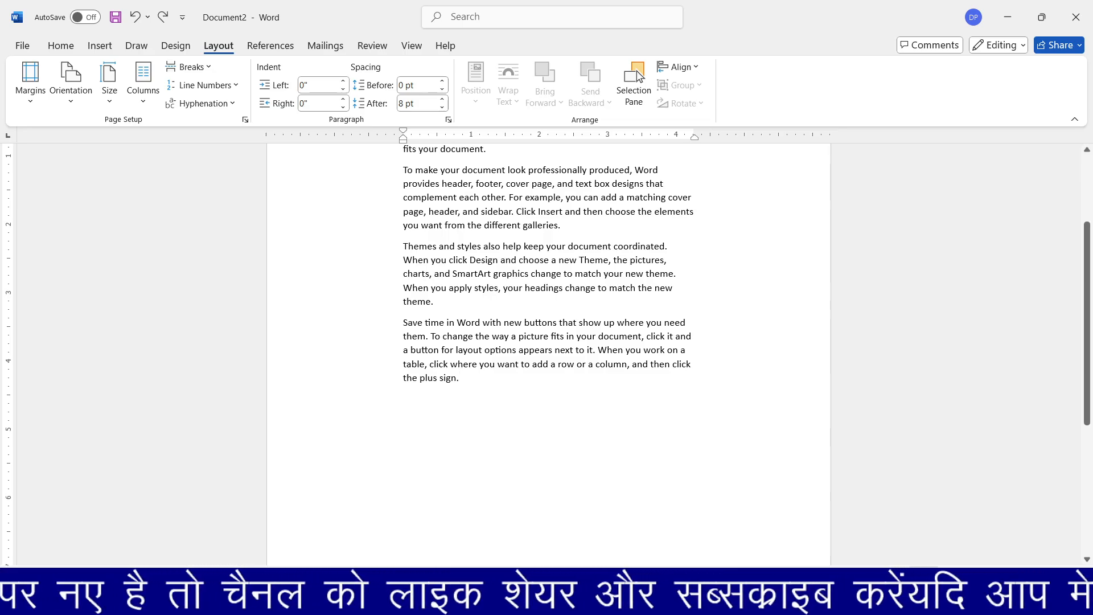
key("Return")
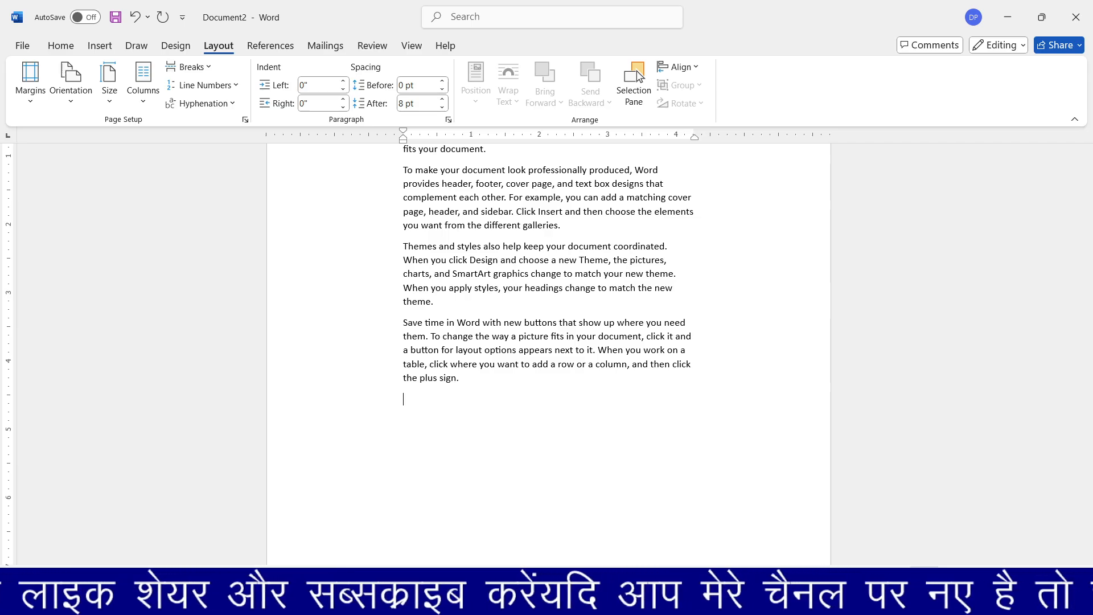
type("=")
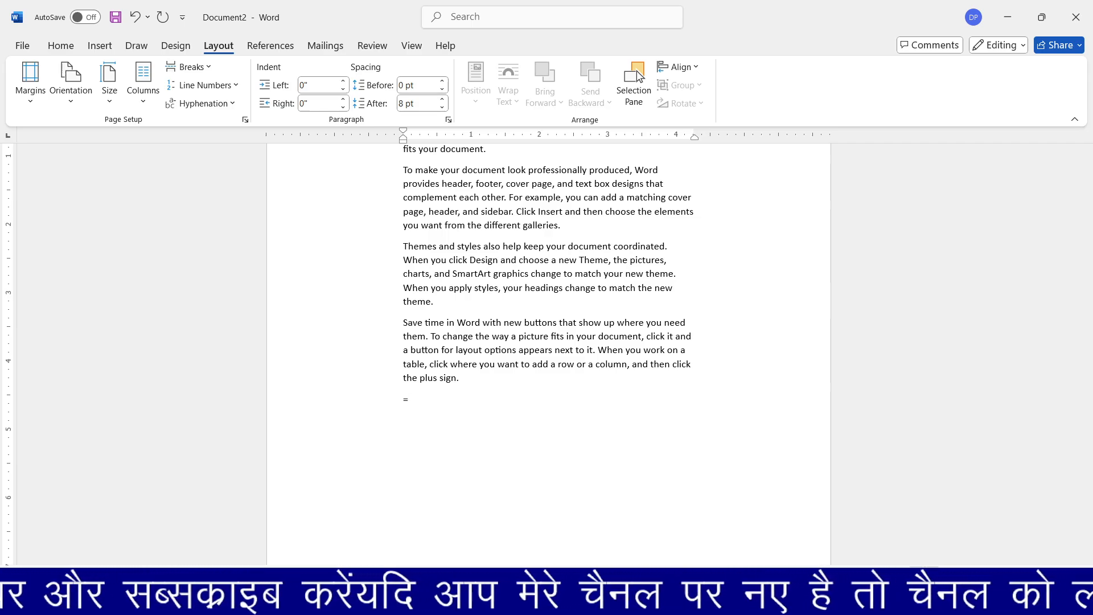
type("RS")
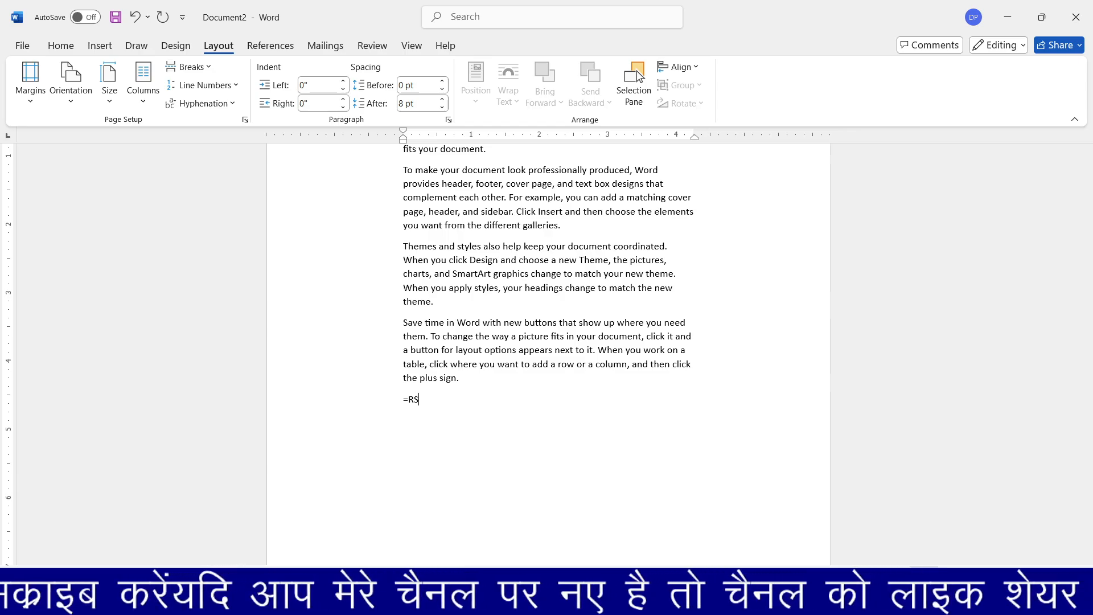
key("BackSpace")
type("AND(4")
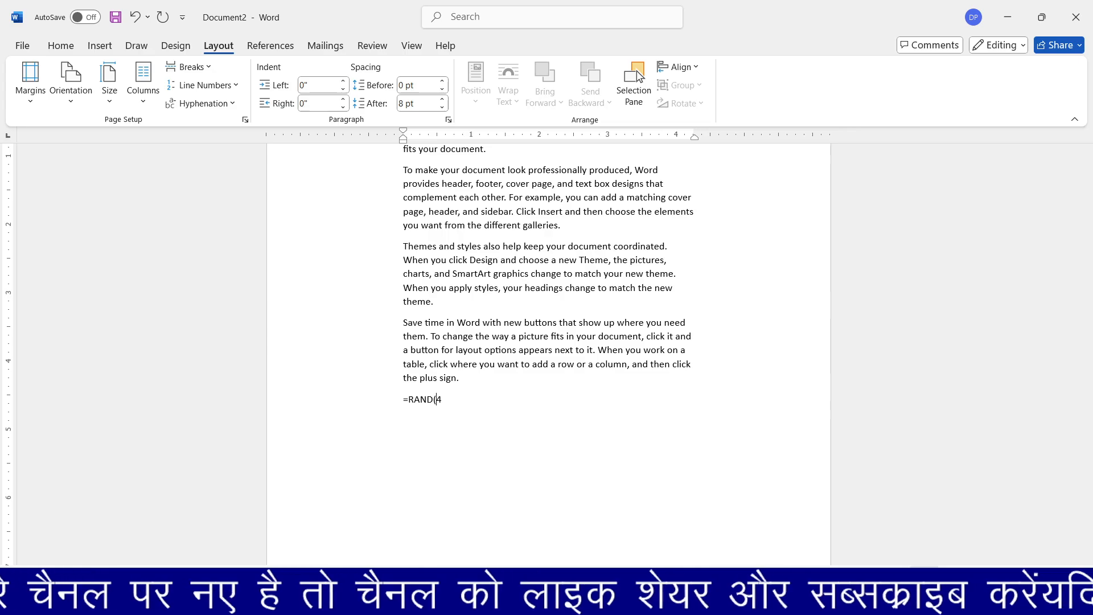
type(")")
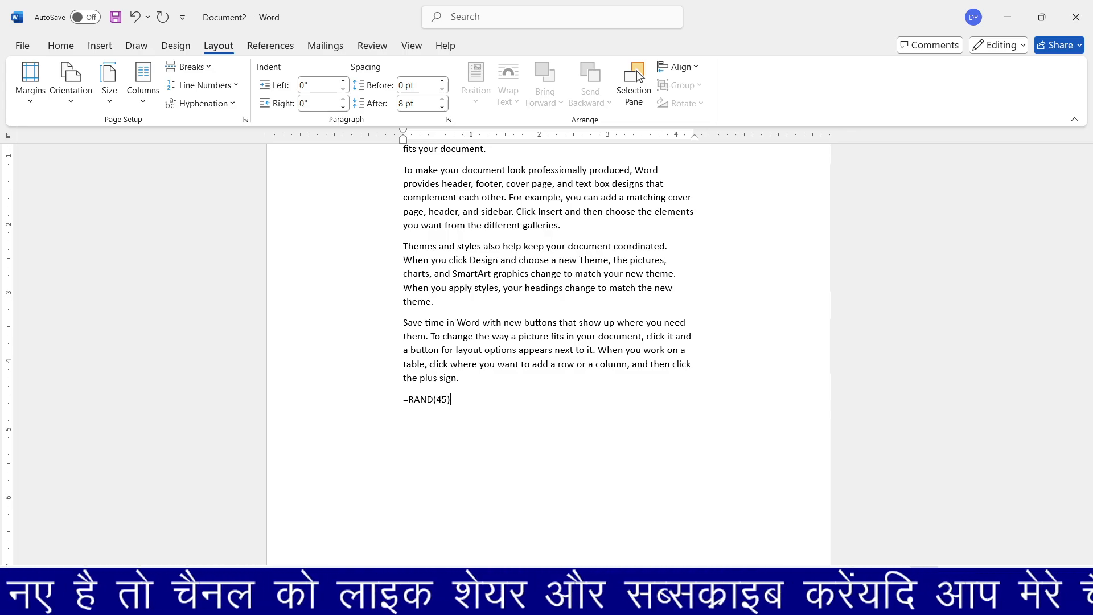
key("Return")
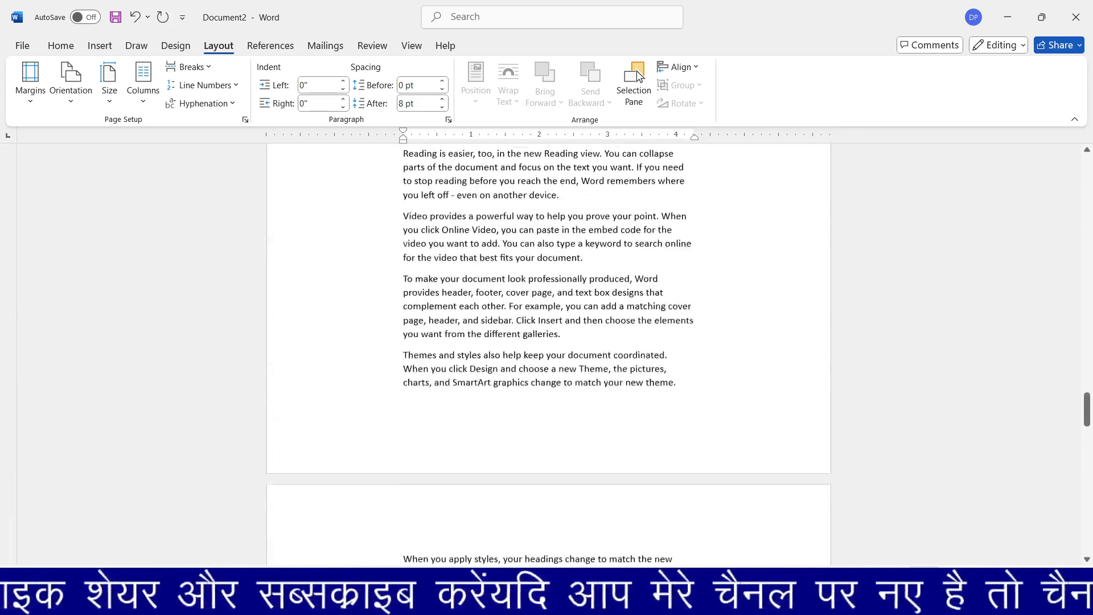
Check the beginning of the lengthened document and insert an even-page section break at the end of the text.
left_click_drag(1087, 387, 1076, 167)
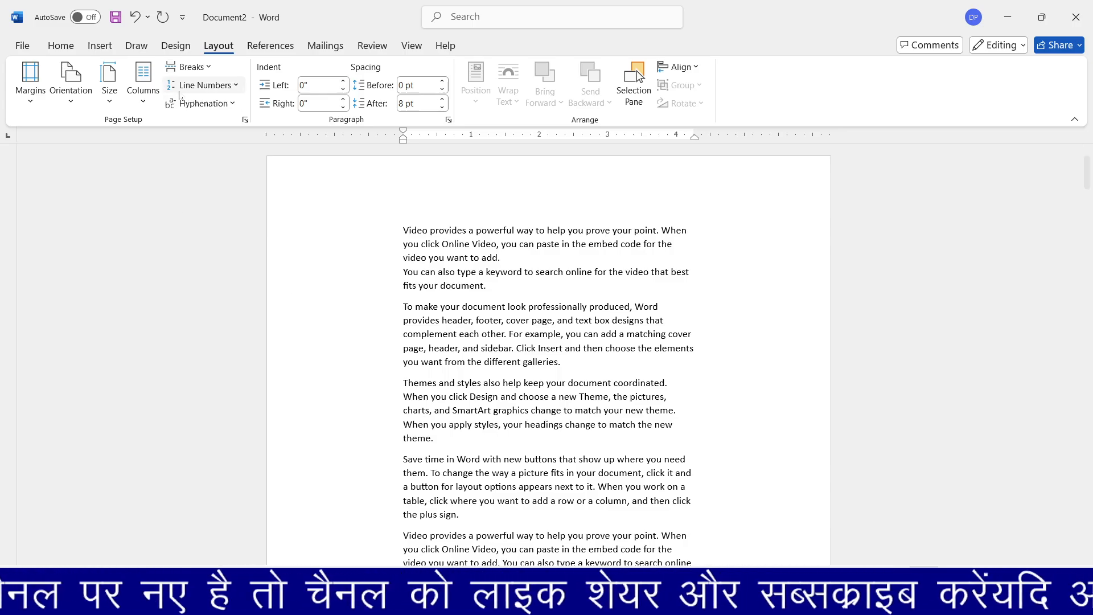
left_click(187, 66)
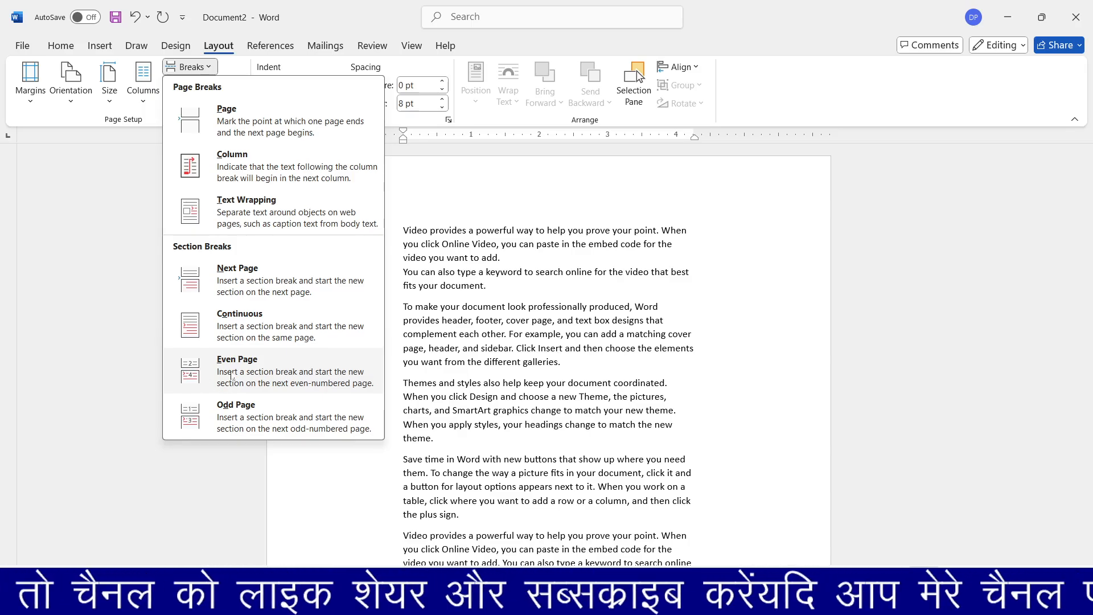
left_click(231, 375)
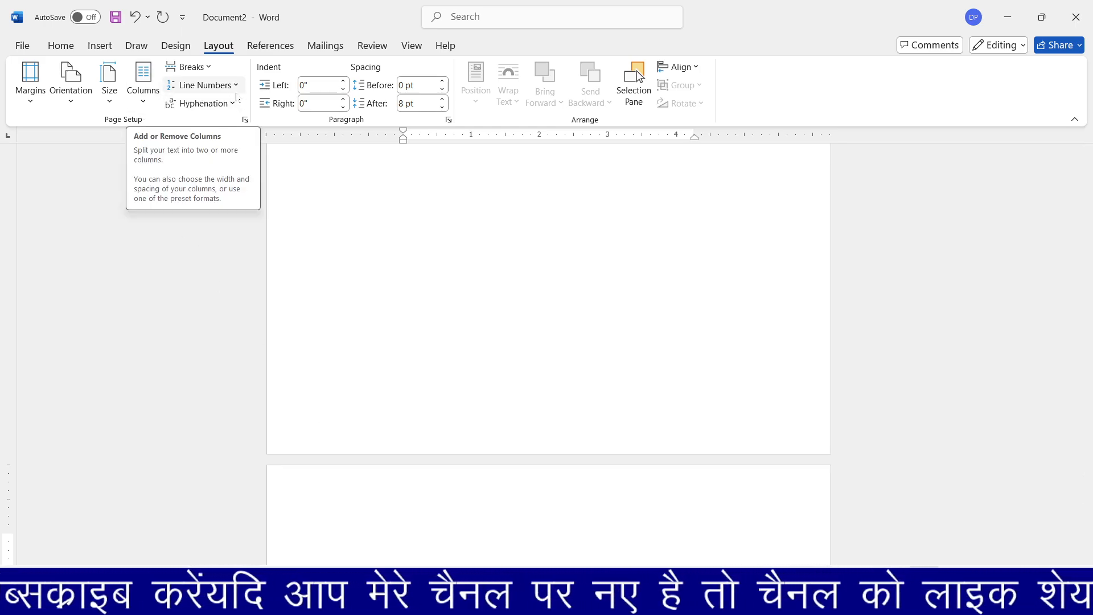
Insert an odd-page section break at the end of the text and return to the document's beginning.
left_click(208, 67)
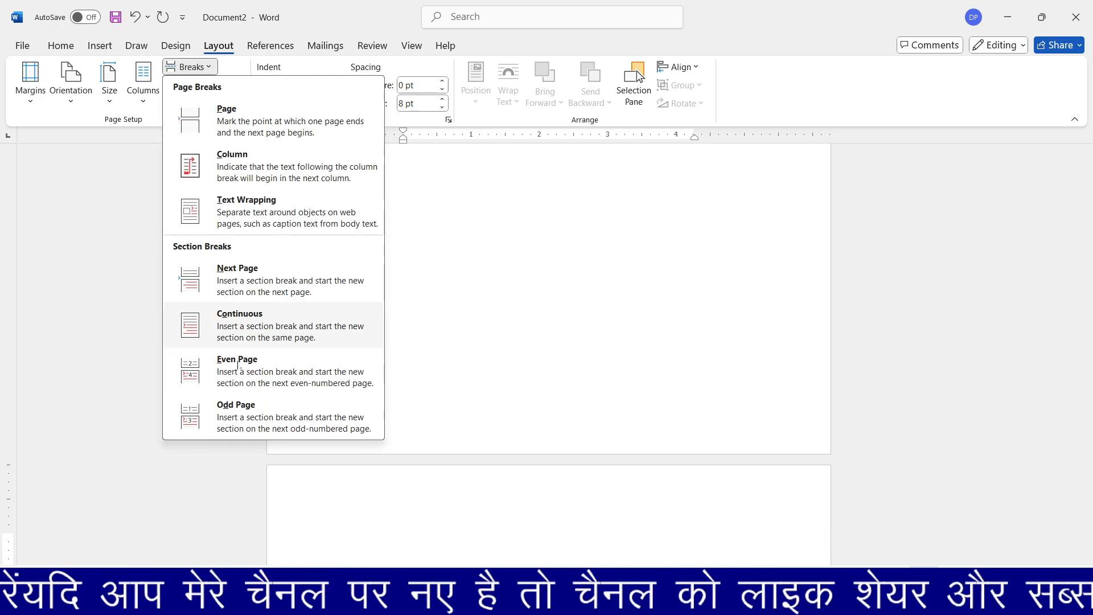
left_click(239, 415)
scroll(398, 427, "up", 10)
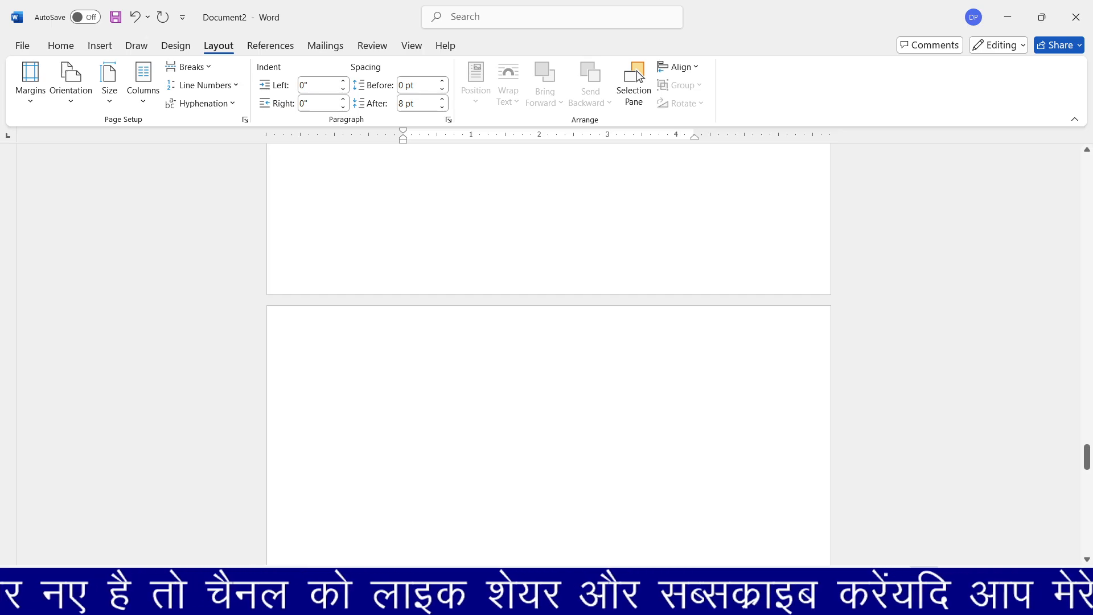
left_click_drag(1086, 456, 1086, 168)
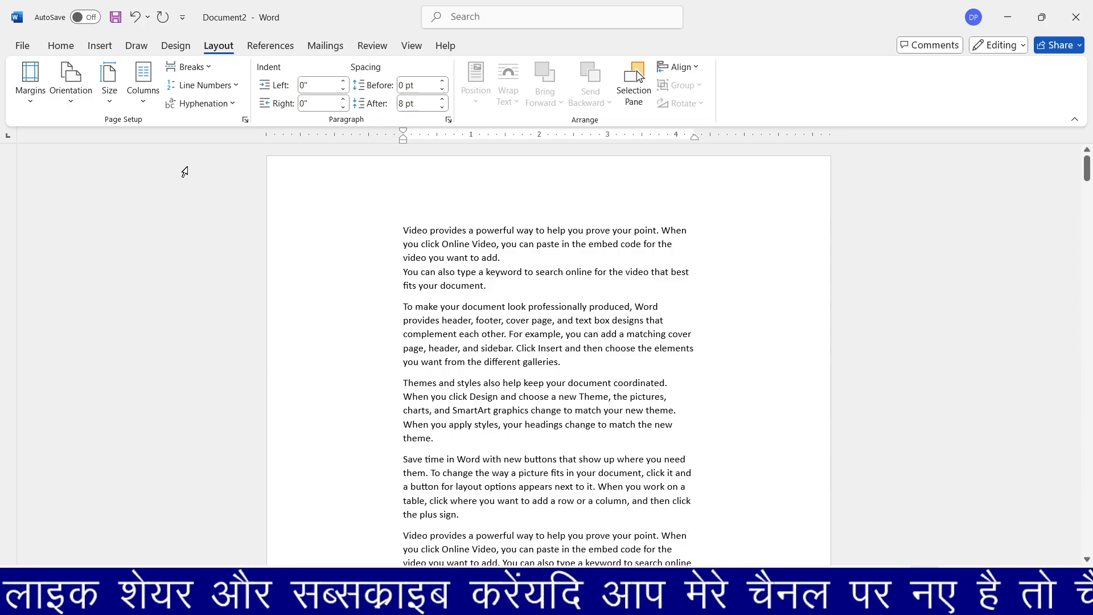
Insert an odd-page section break inside the word "click" in the first paragraph and check the first page.
left_click(387, 235)
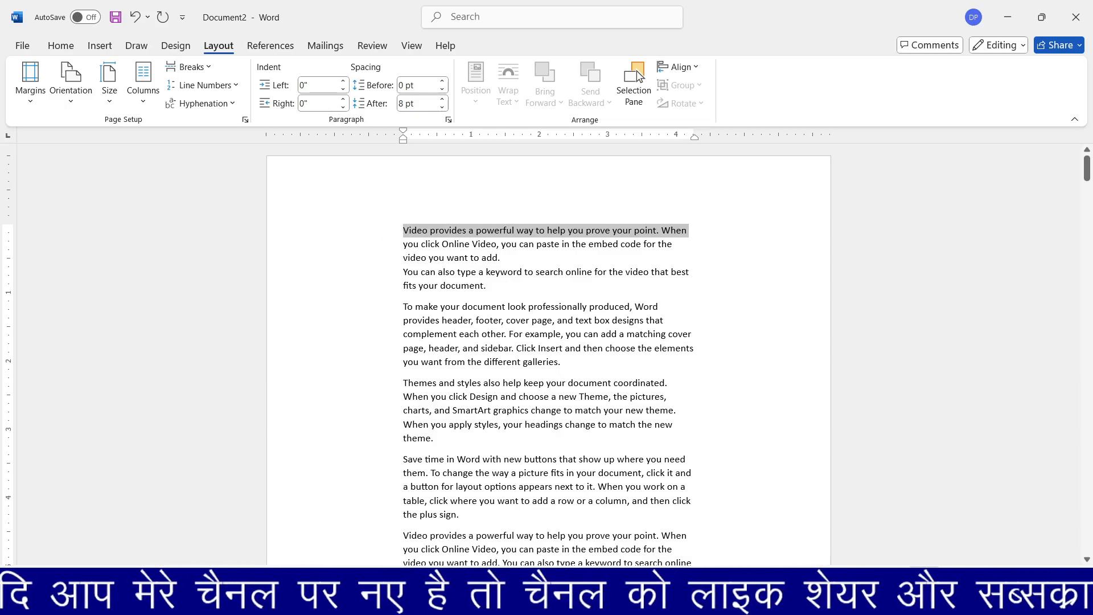
left_click(435, 244)
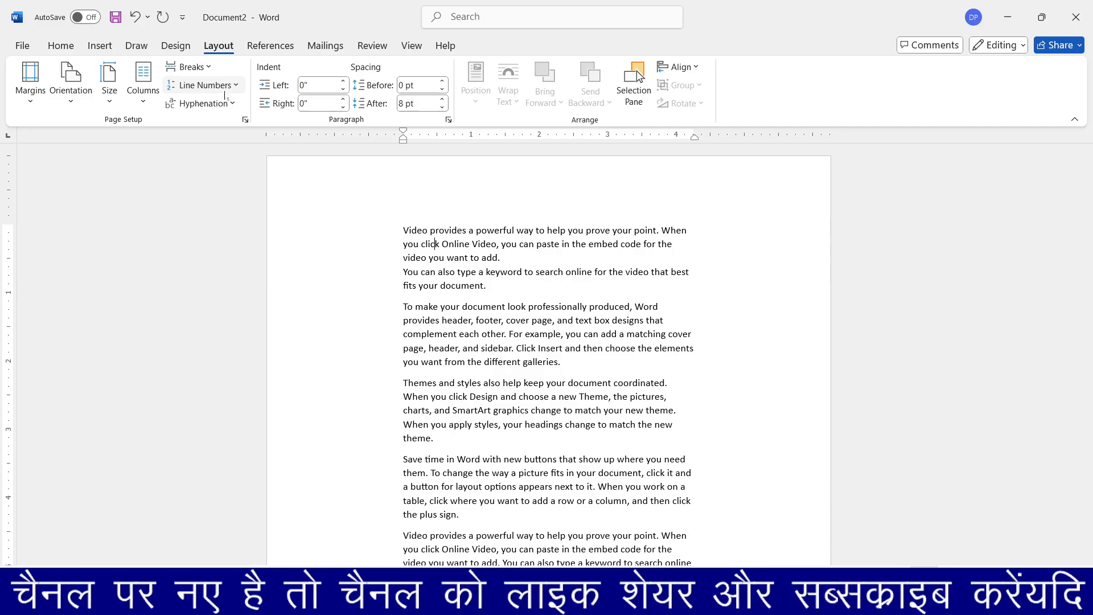
left_click(194, 68)
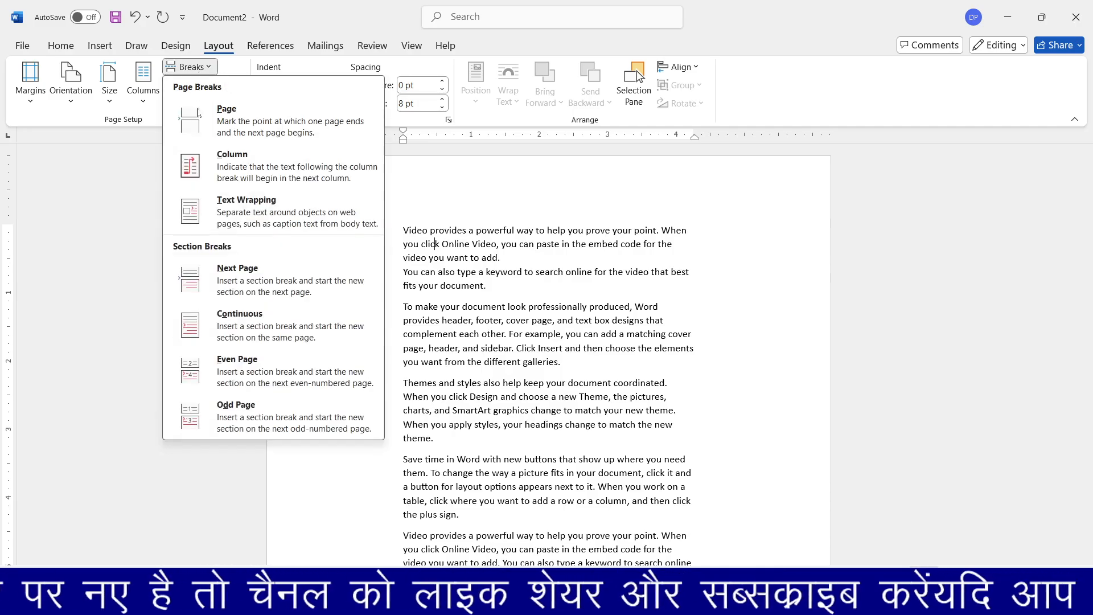
left_click(245, 416)
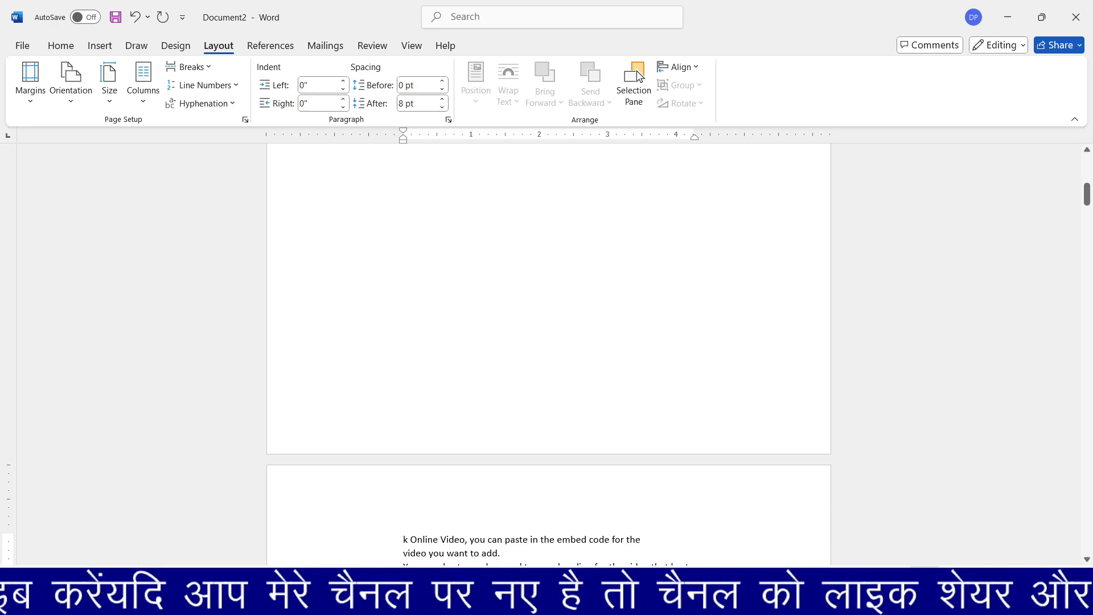
scroll(548, 353, "up", 15)
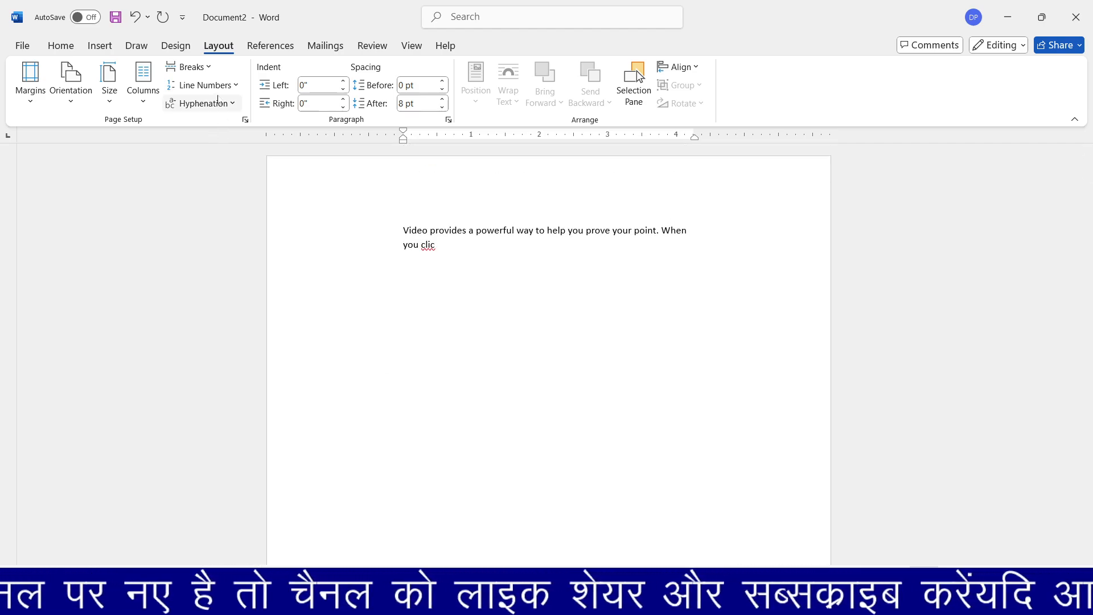
Add Plain Number 1 page numbers at the top of the pages, leave the header, and review the numbering.
left_click(98, 46)
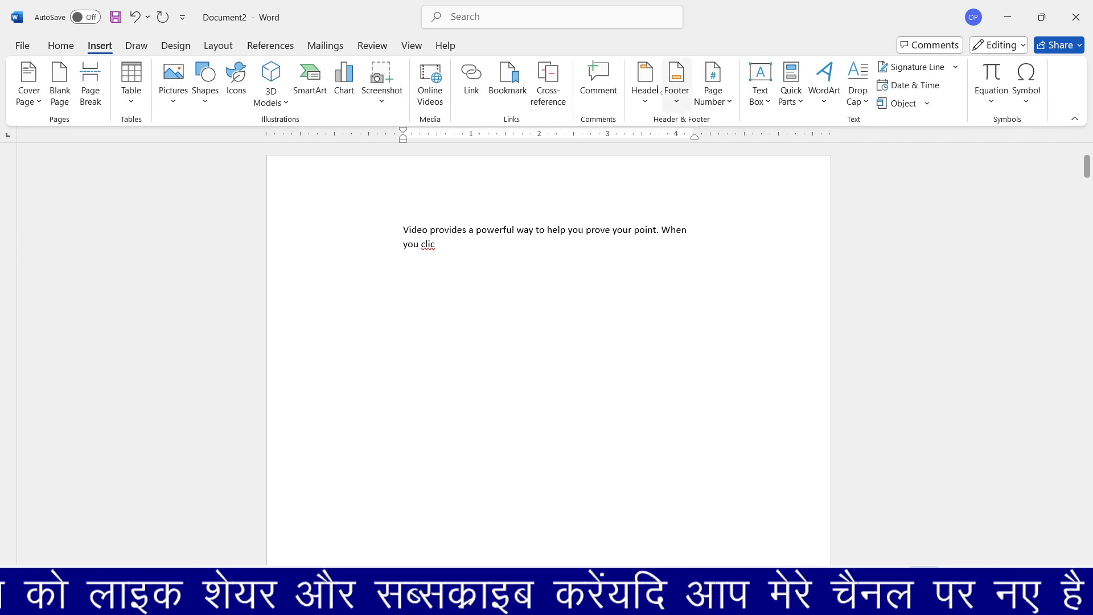
left_click(640, 94)
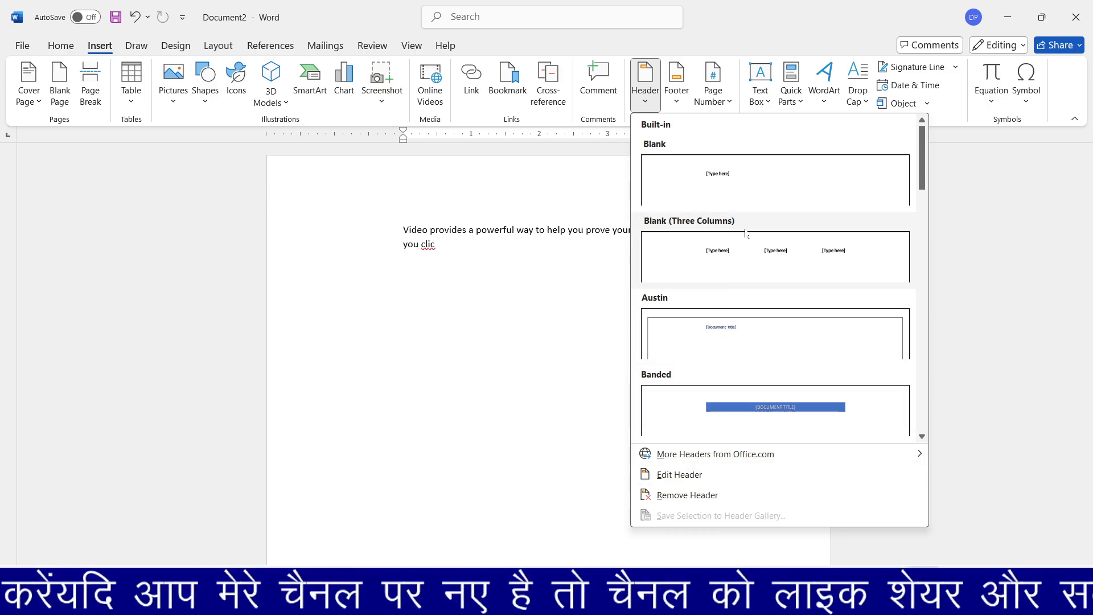
left_click(713, 85)
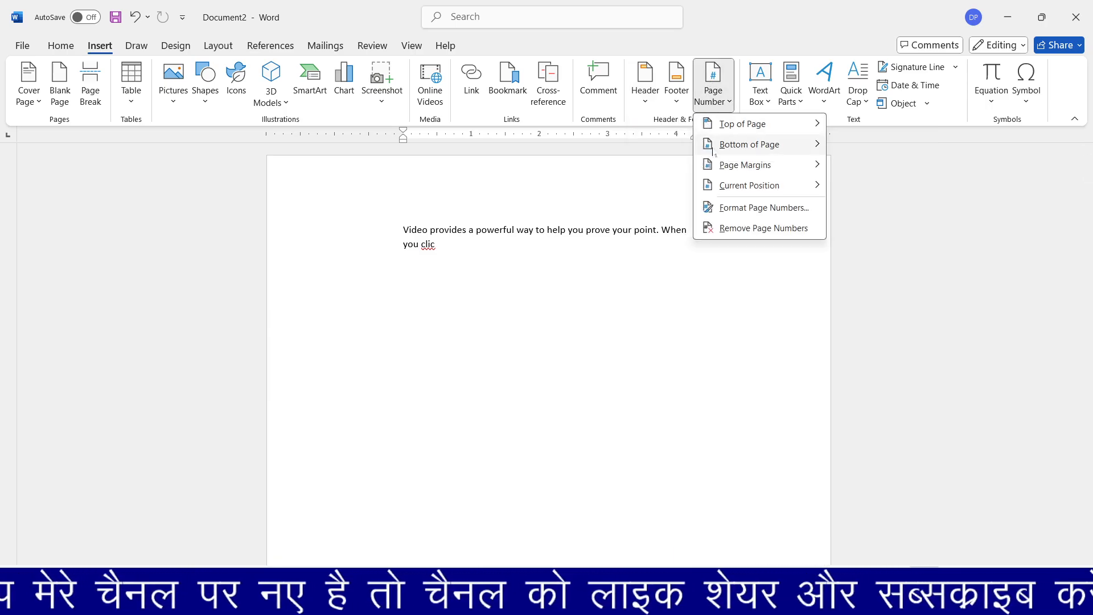
mouse_move(729, 140)
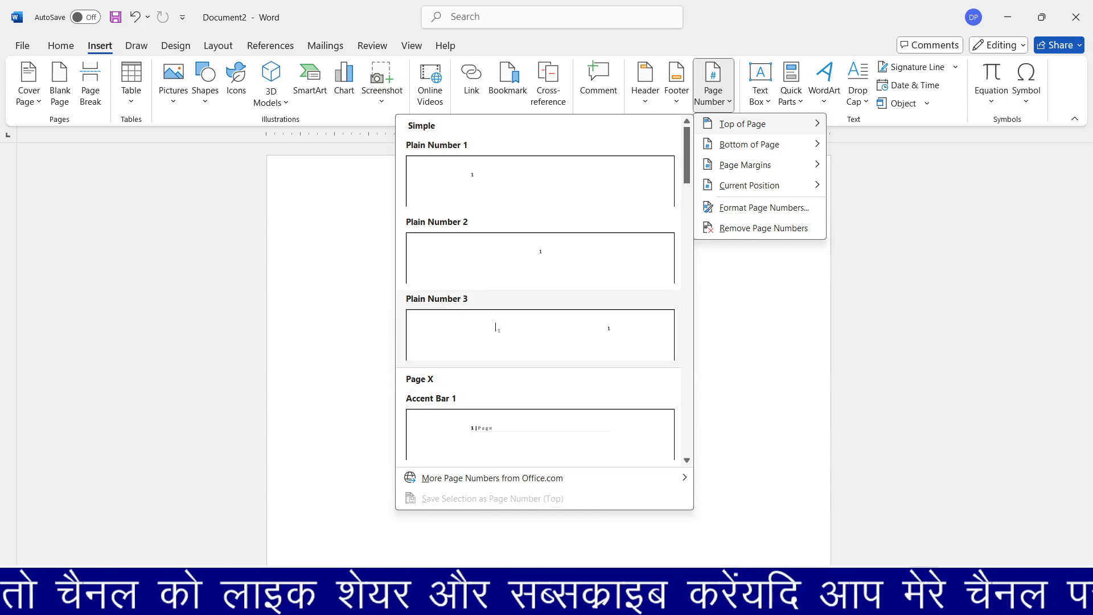
left_click(500, 172)
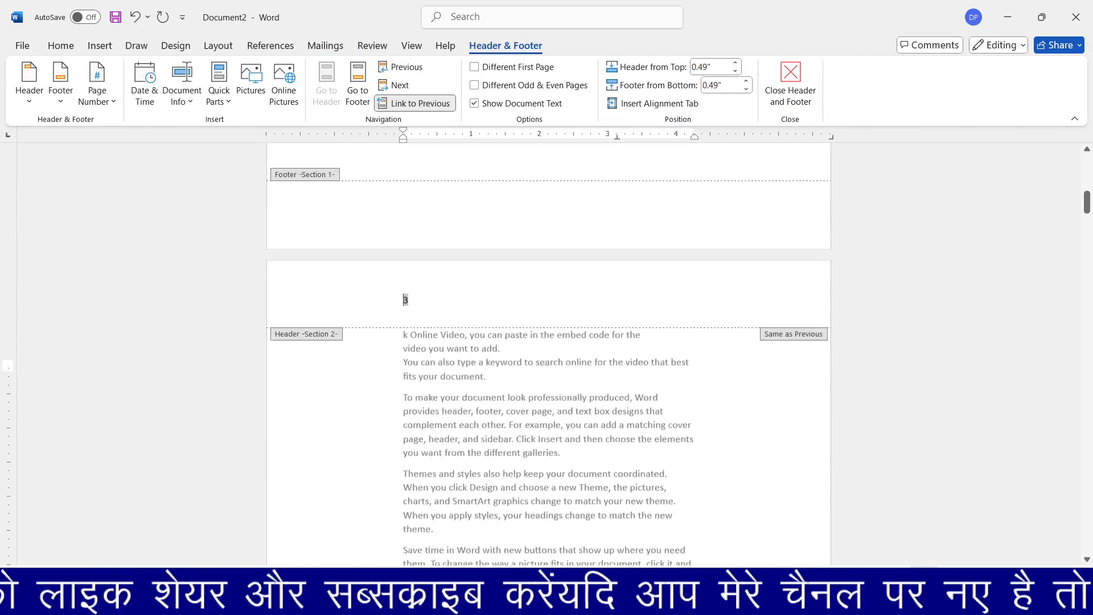
left_click(403, 276)
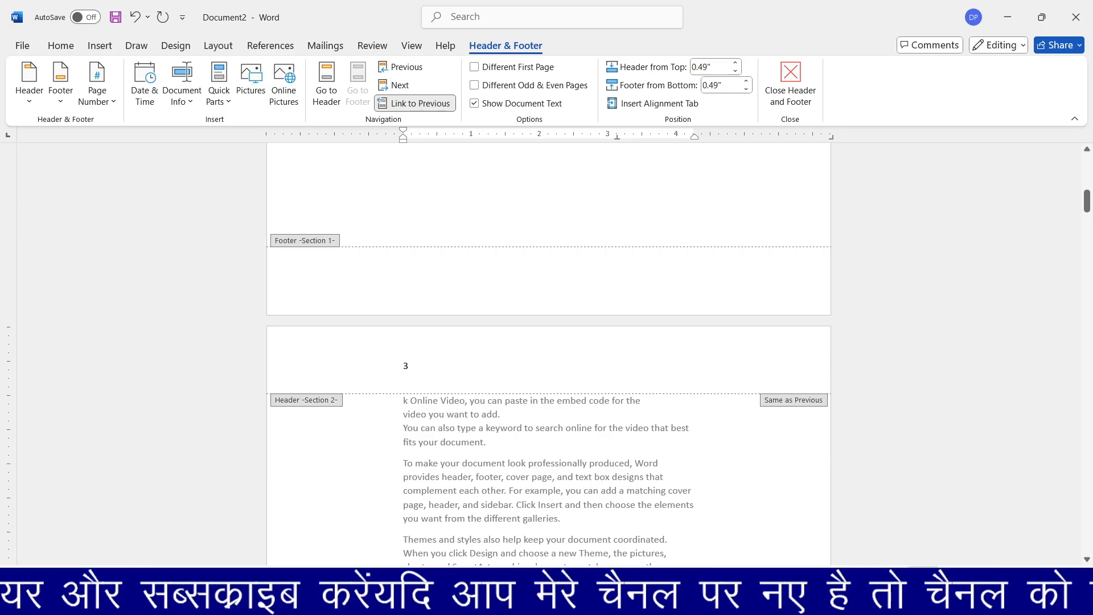
left_click(770, 83)
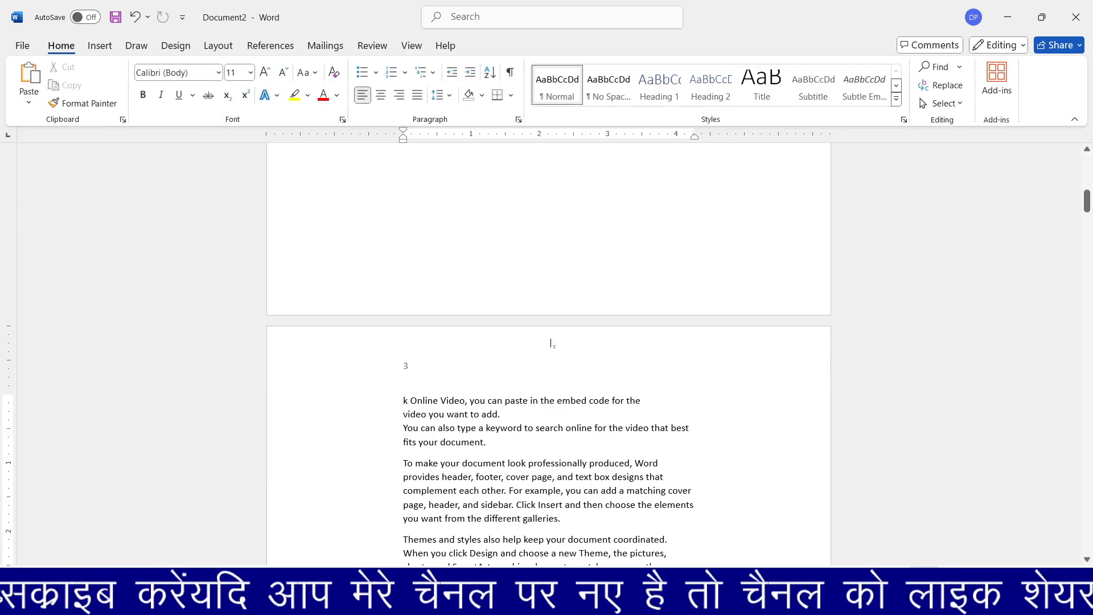
scroll(548, 353, "up", 5)
scroll(548, 353, "up", 3)
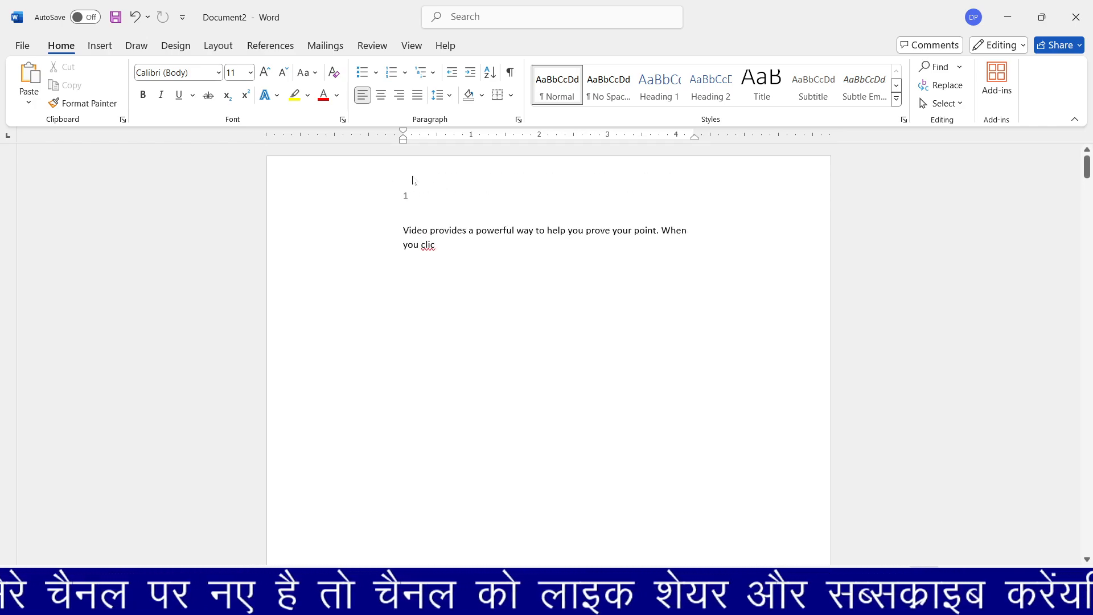
Insert another odd-page section break before "can paste in the embed code" and review the split pages.
left_click(226, 46)
left_click(187, 66)
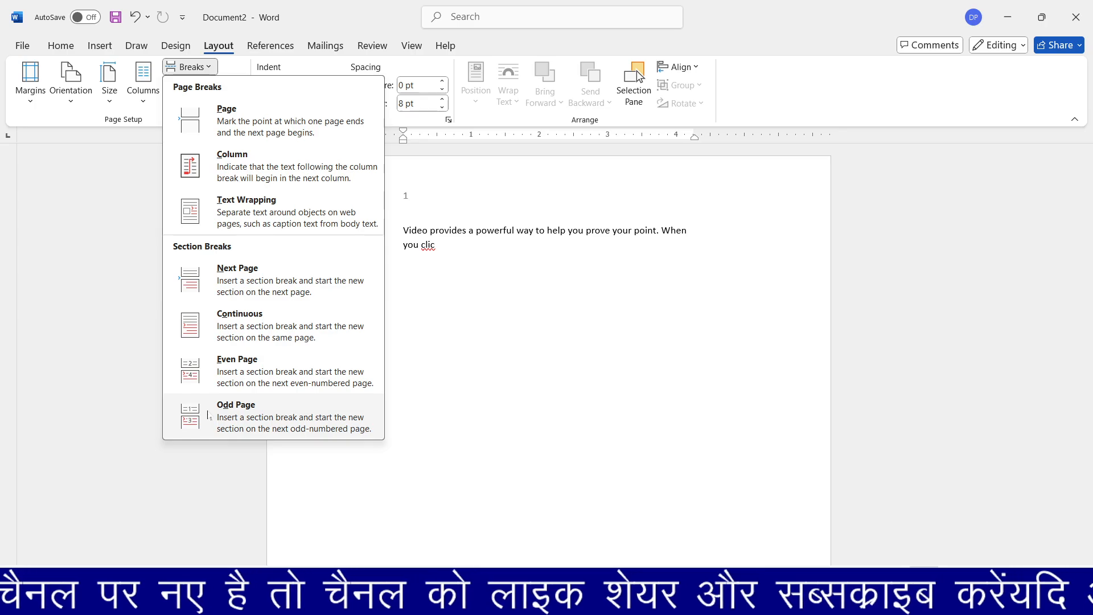
key("Escape")
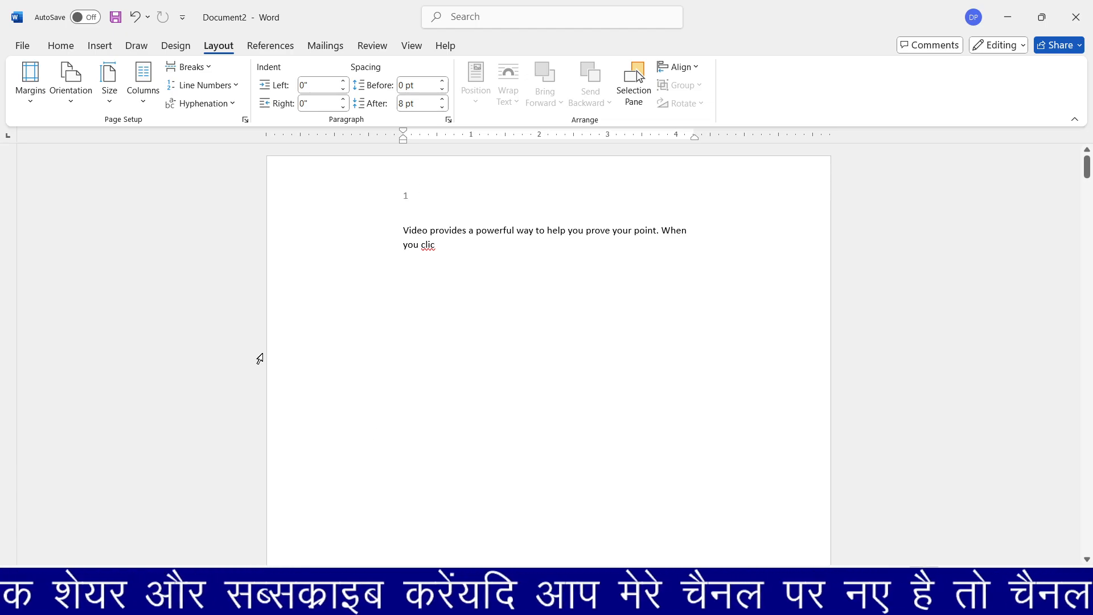
left_click(188, 66)
left_click(261, 428)
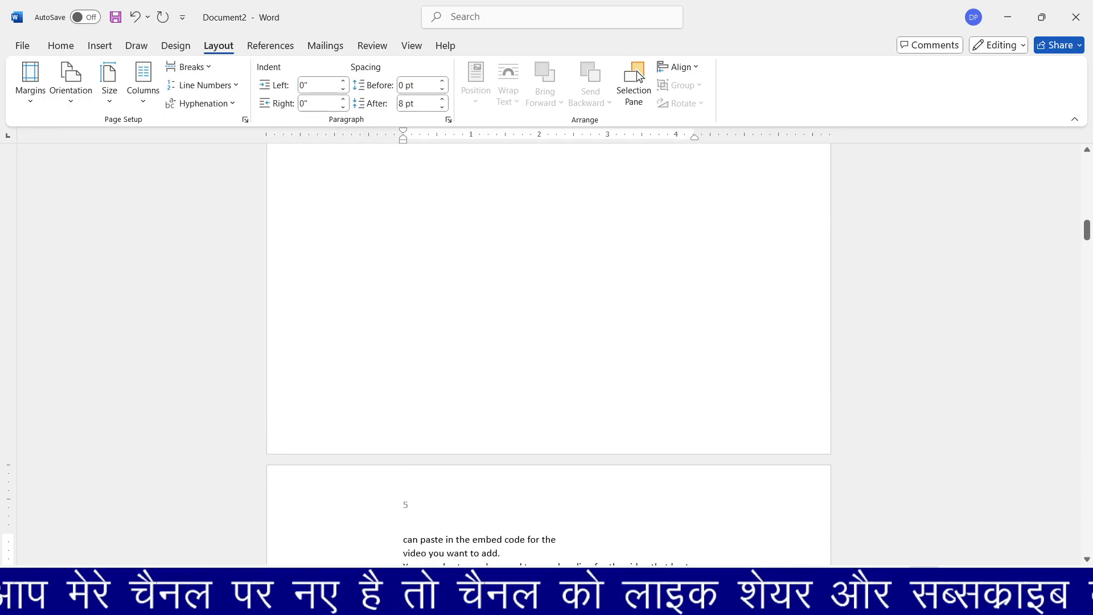
scroll(324, 368, "up", 10)
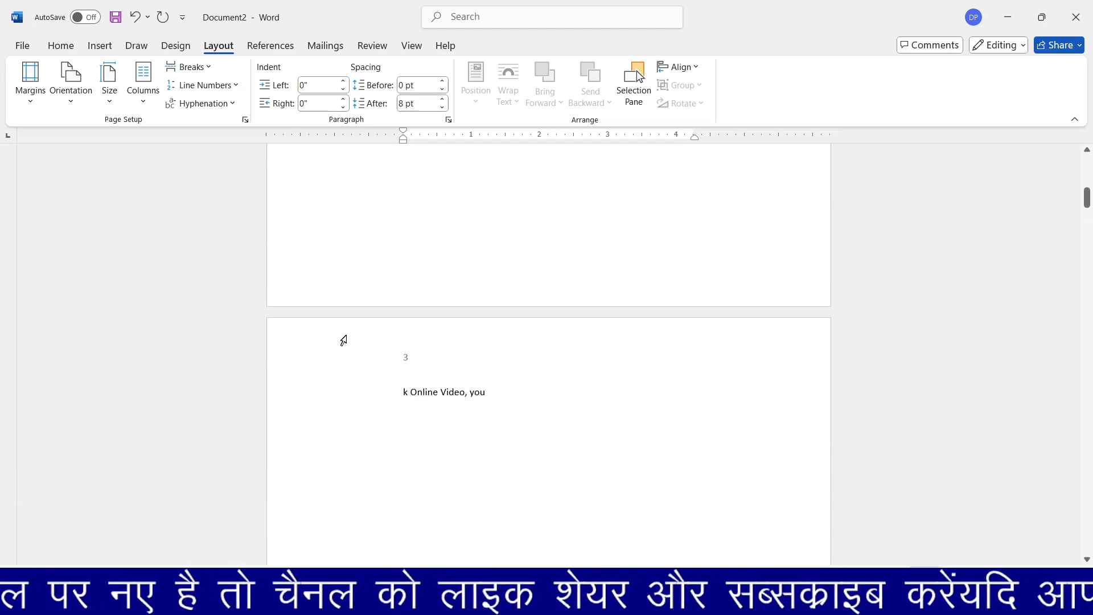
Insert an even-page section break before "can paste in the embed code" and review the page numbers back to page 1.
left_click(188, 66)
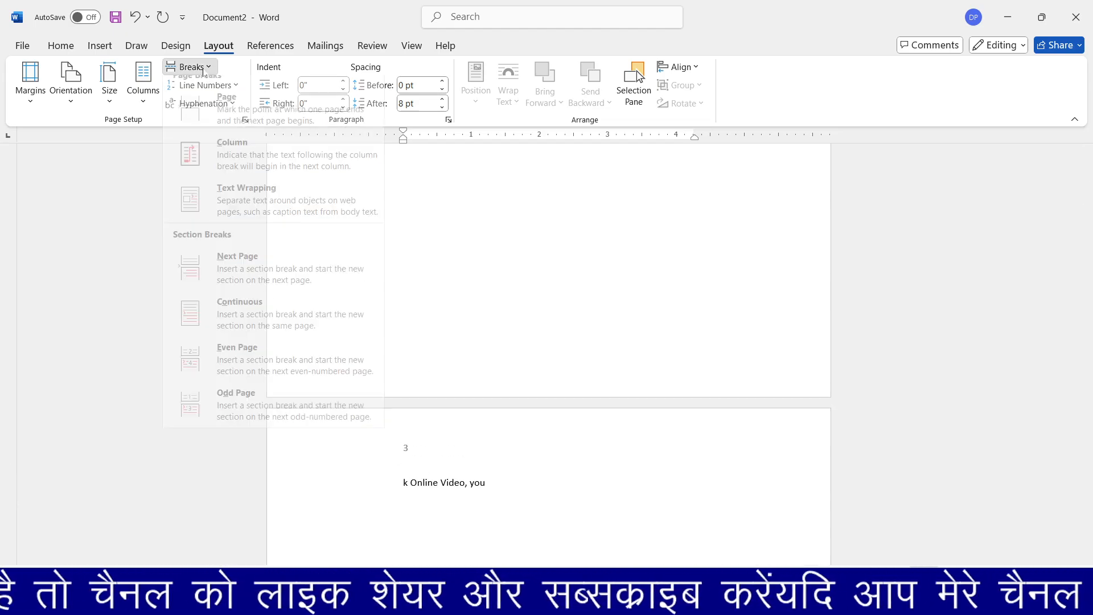
left_click(249, 379)
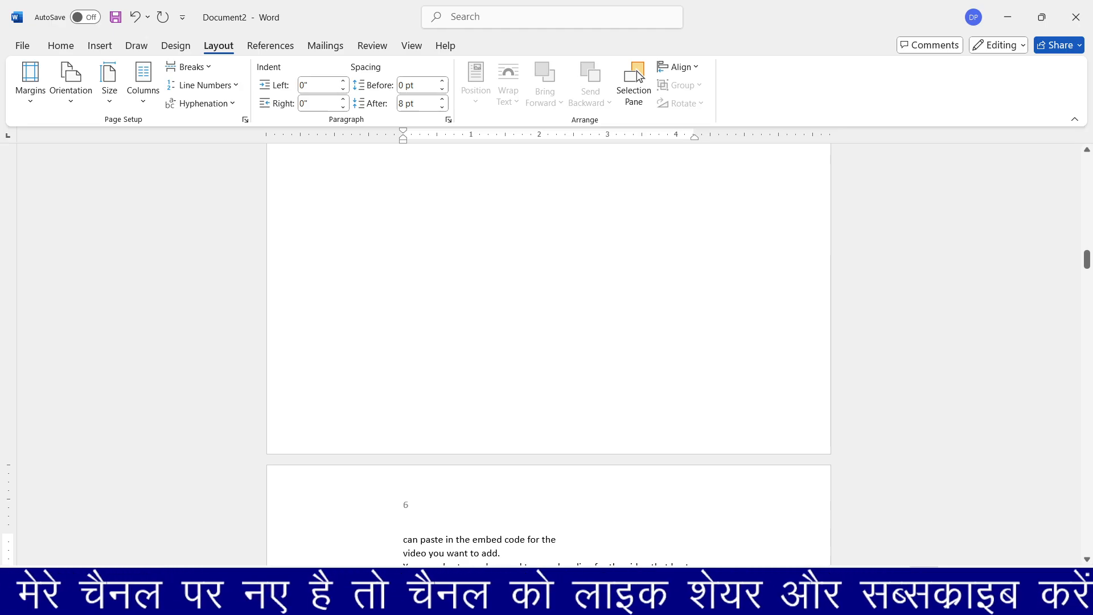
left_click(188, 66)
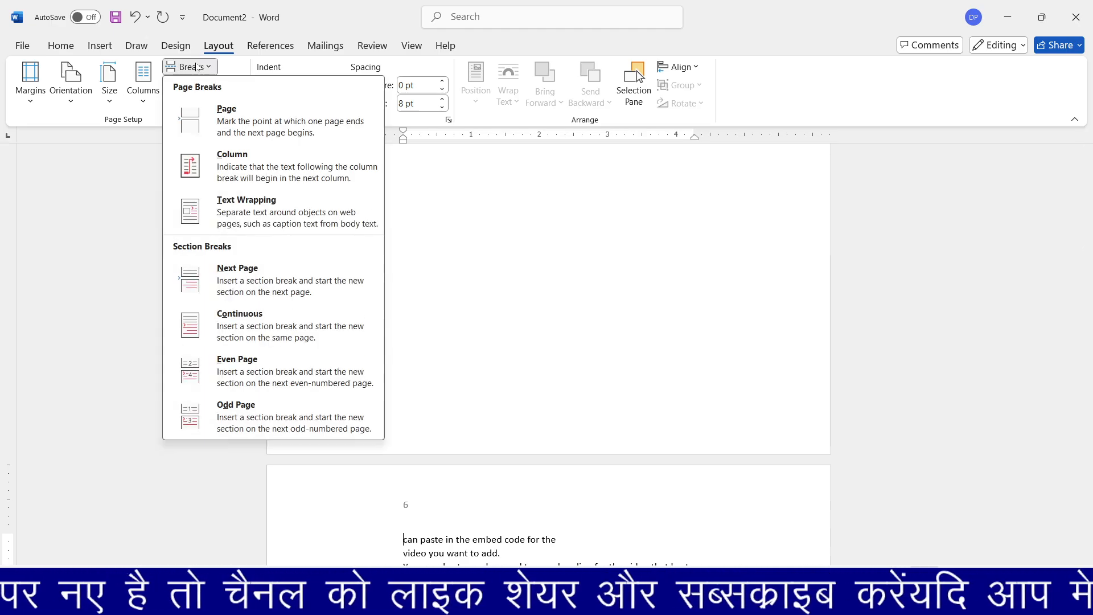
left_click(498, 452)
scroll(548, 353, "up", 15)
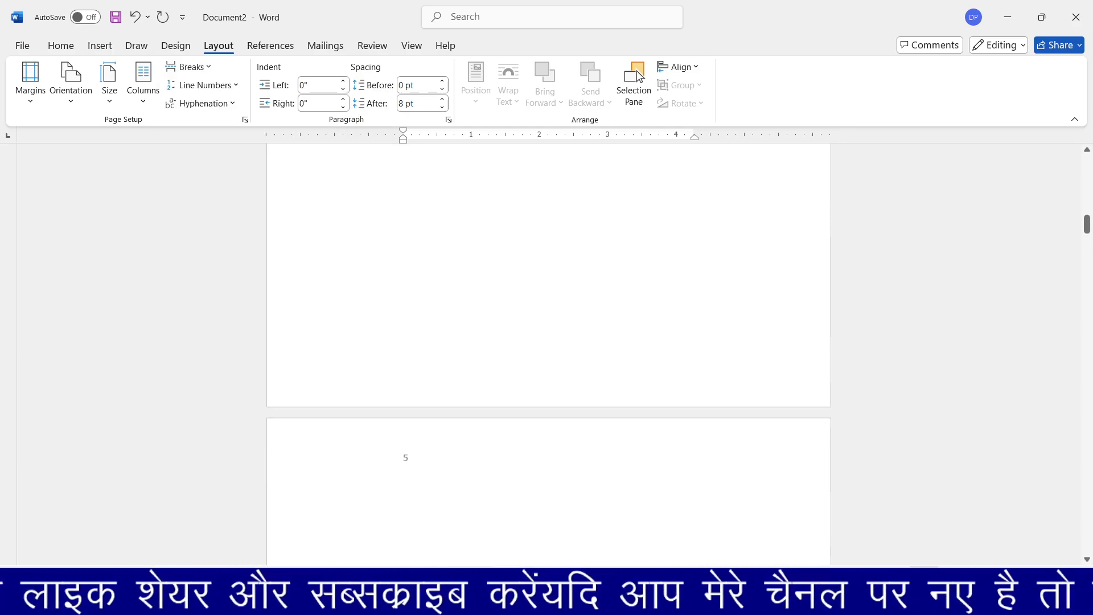
scroll(548, 353, "up", 10)
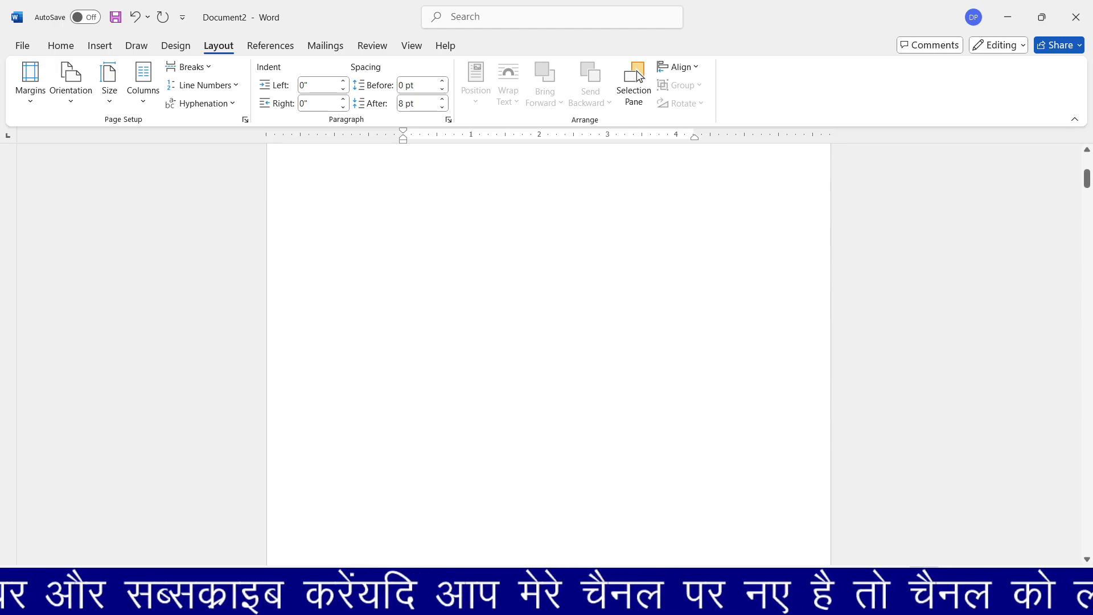
scroll(548, 353, "up", 3)
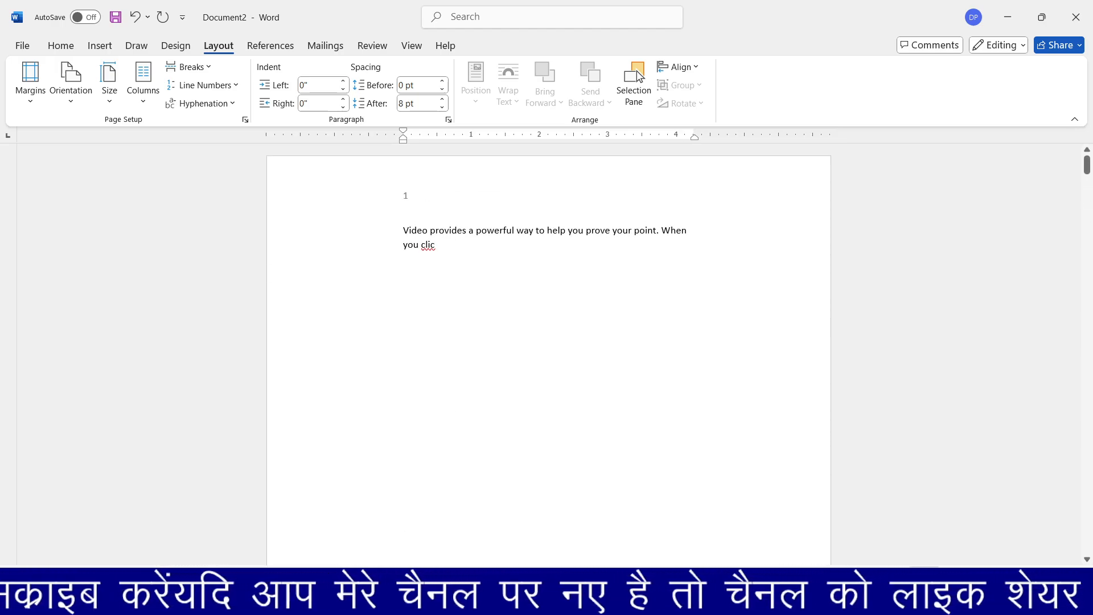
Undo the last two section breaks and review the pages back to the beginning.
scroll(549, 353, "down", 15)
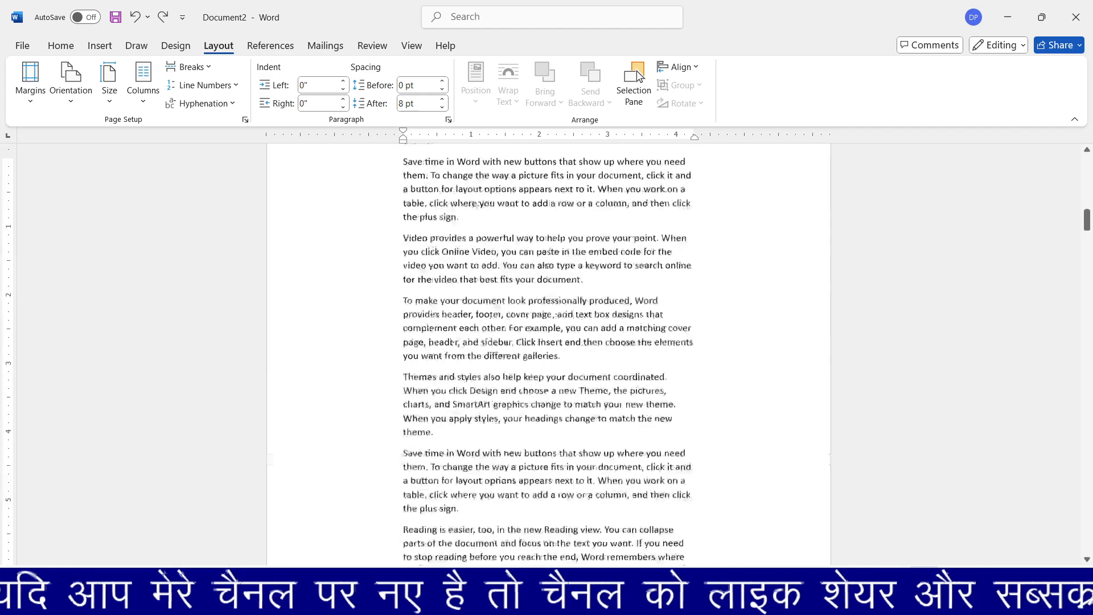
left_click(362, 350)
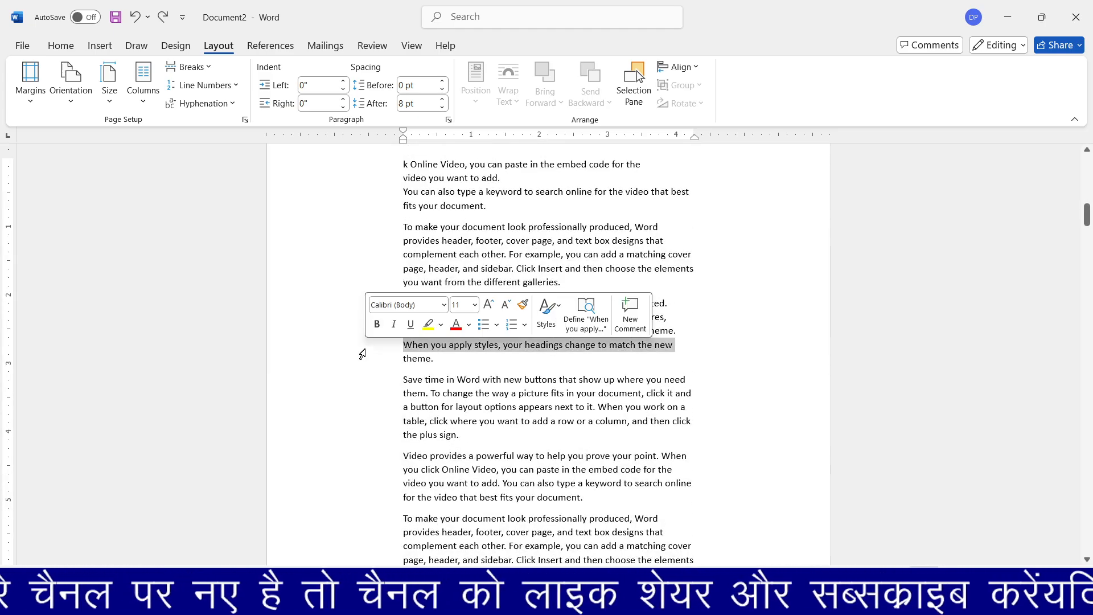
scroll(362, 351, "down", 4)
scroll(235, 332, "up", 9)
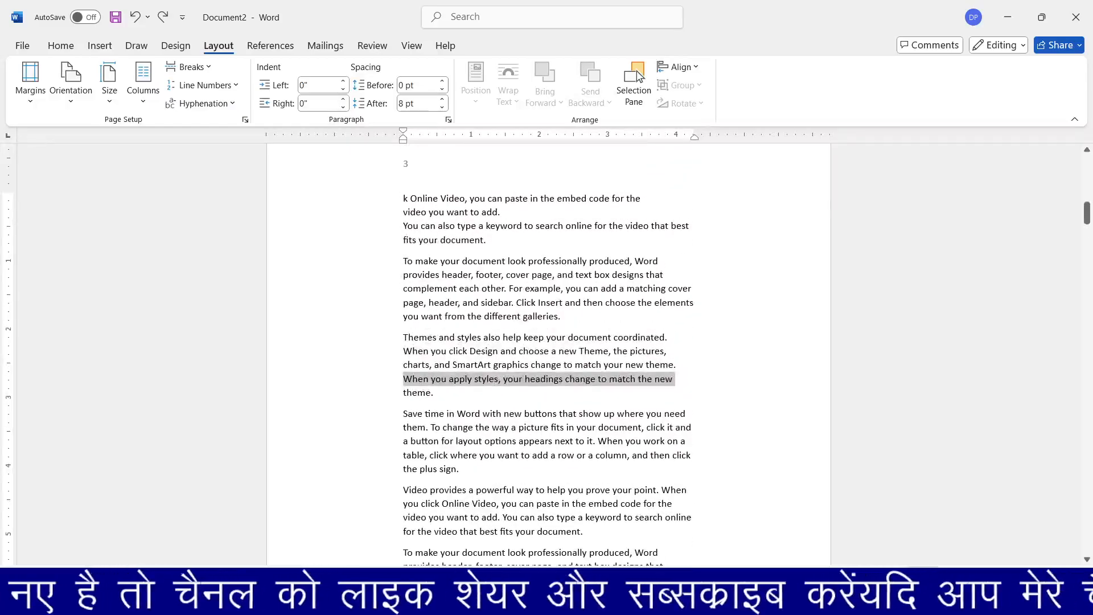
scroll(340, 333, "up", 16)
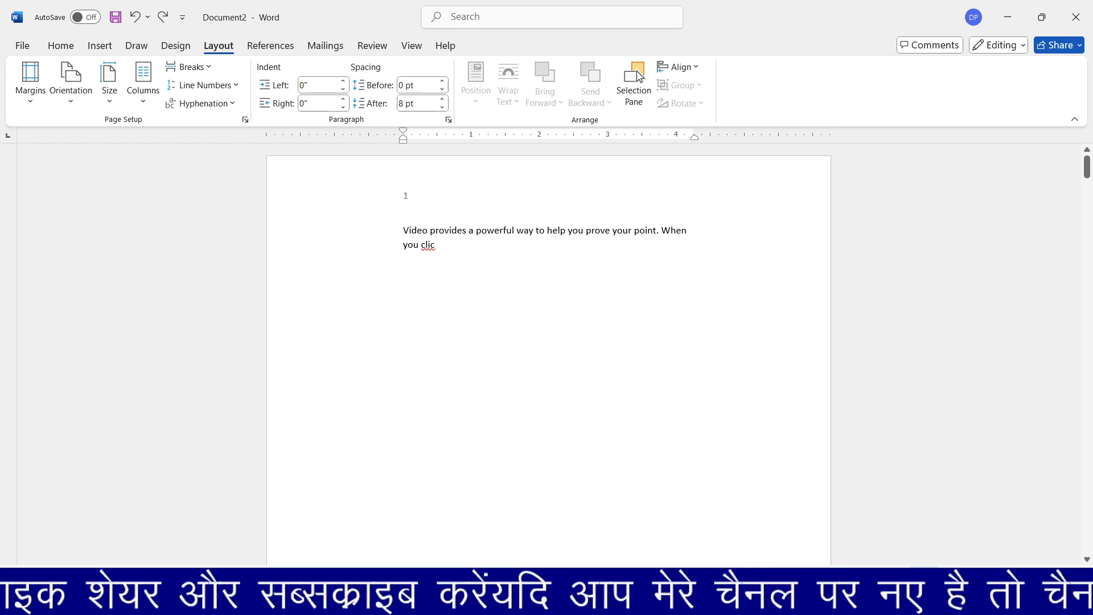
Undo the page numbering and the odd-page section breaks, and return to the document's beginning.
key("ctrl+z")
key("ctrl+z")
key("ctrl+z")
key("ctrl+z")
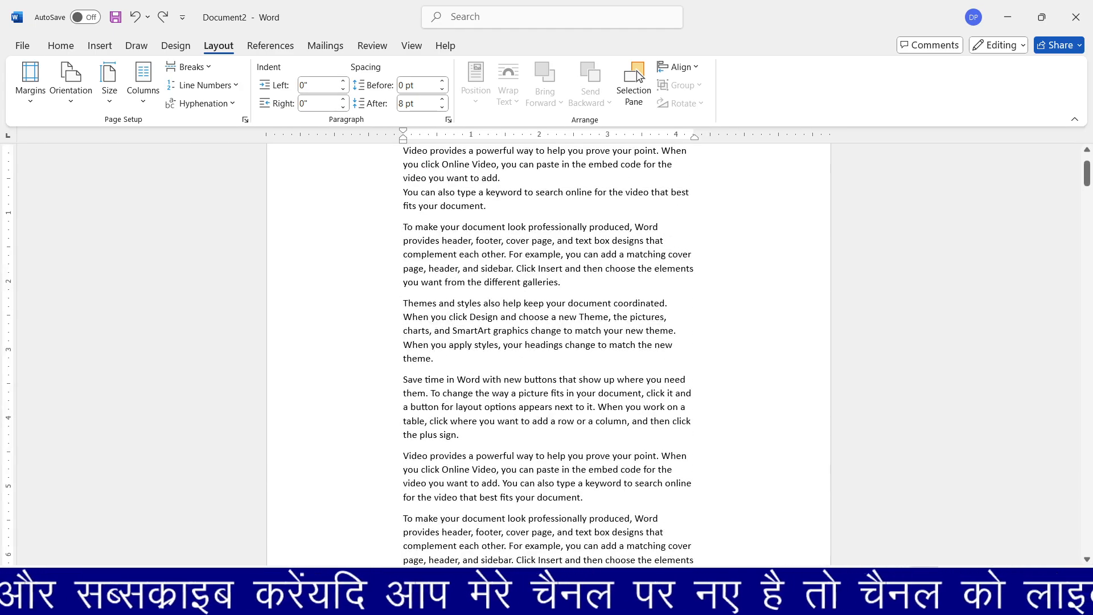
key("ctrl+z")
scroll(640, 76, "up", 14)
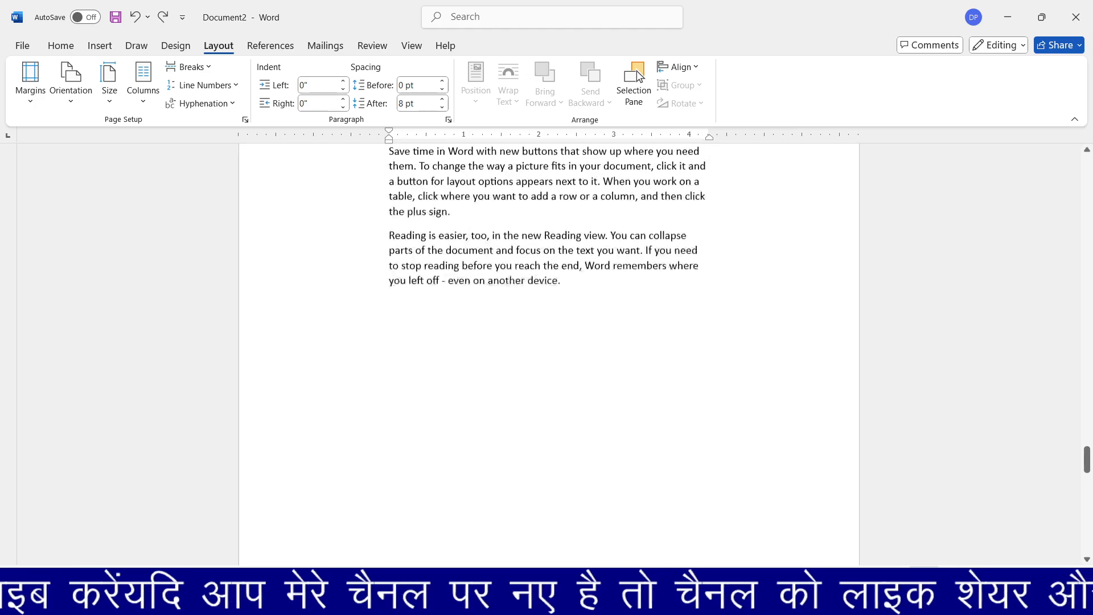
scroll(640, 77, "up", 12)
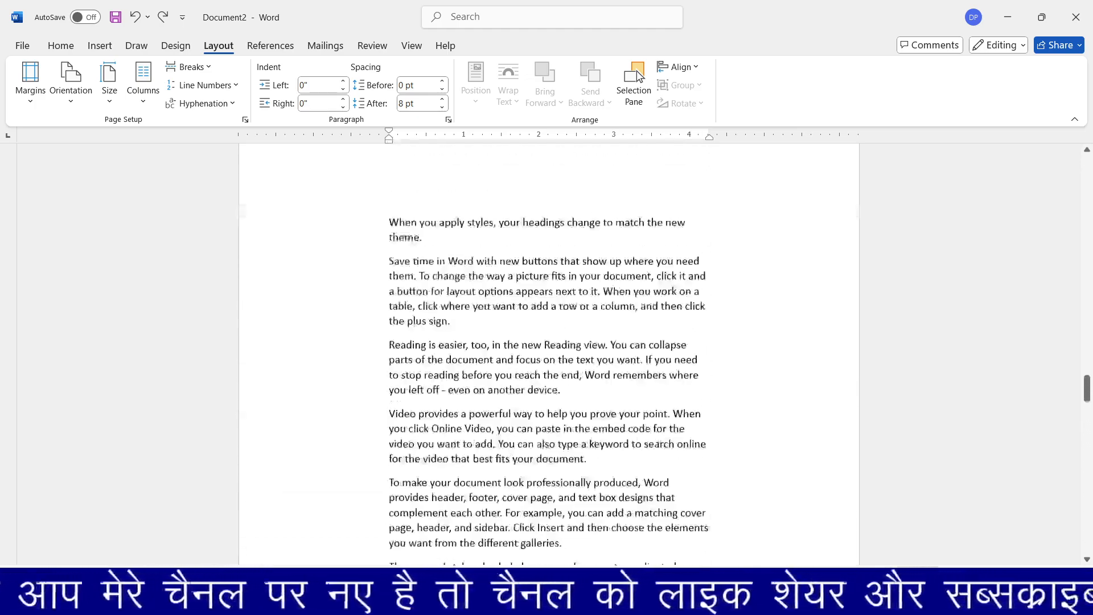
scroll(640, 76, "up", 20)
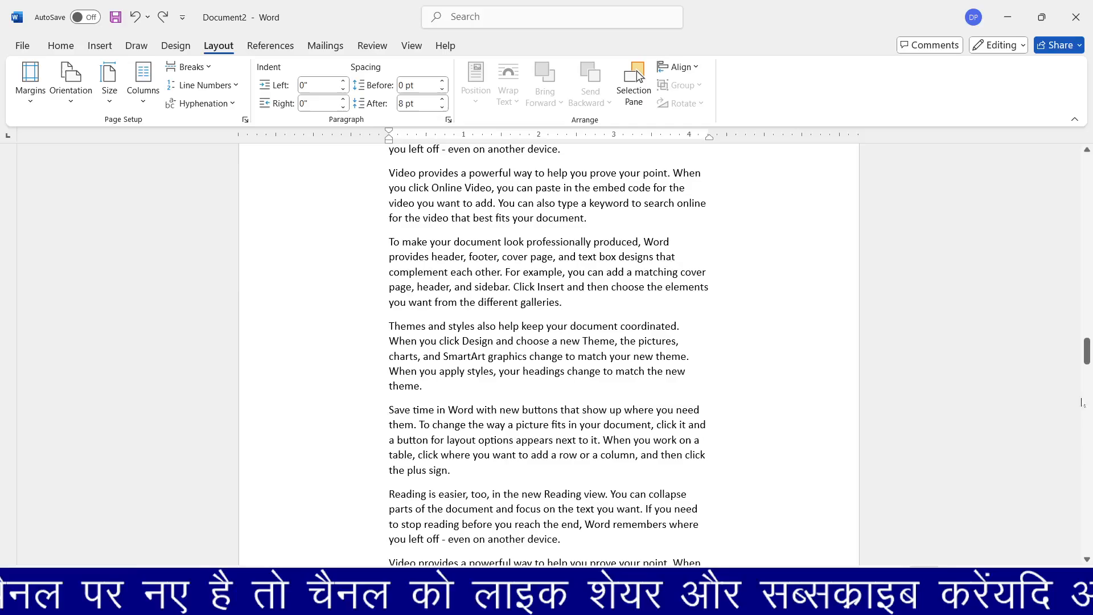
left_click_drag(1069, 254, 1061, 98)
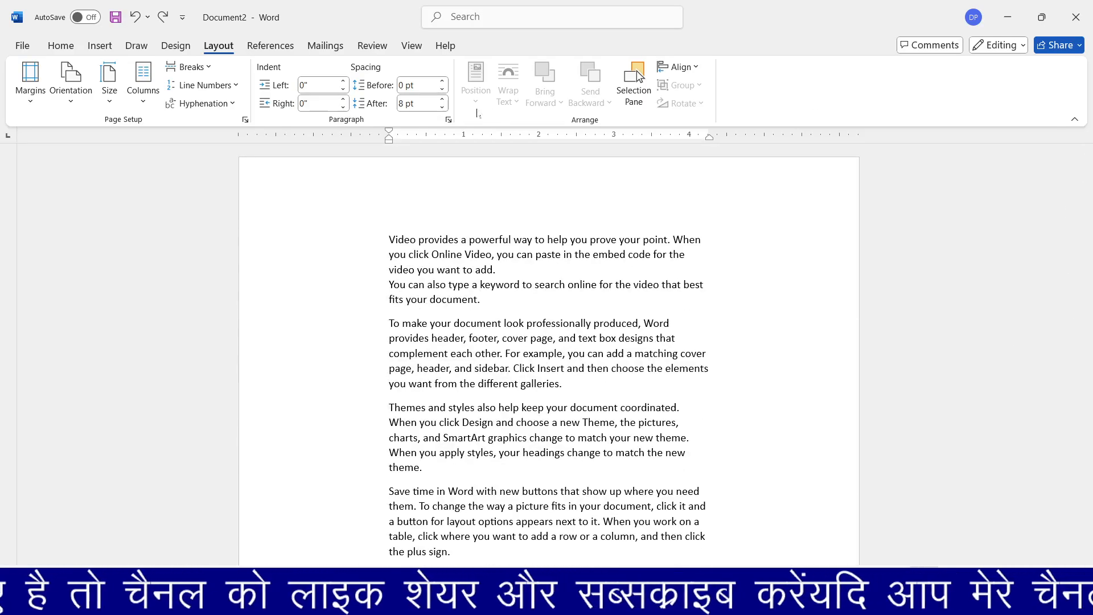
Examine the available break types and line numbering options, and look over the text on the first page.
left_click(211, 67)
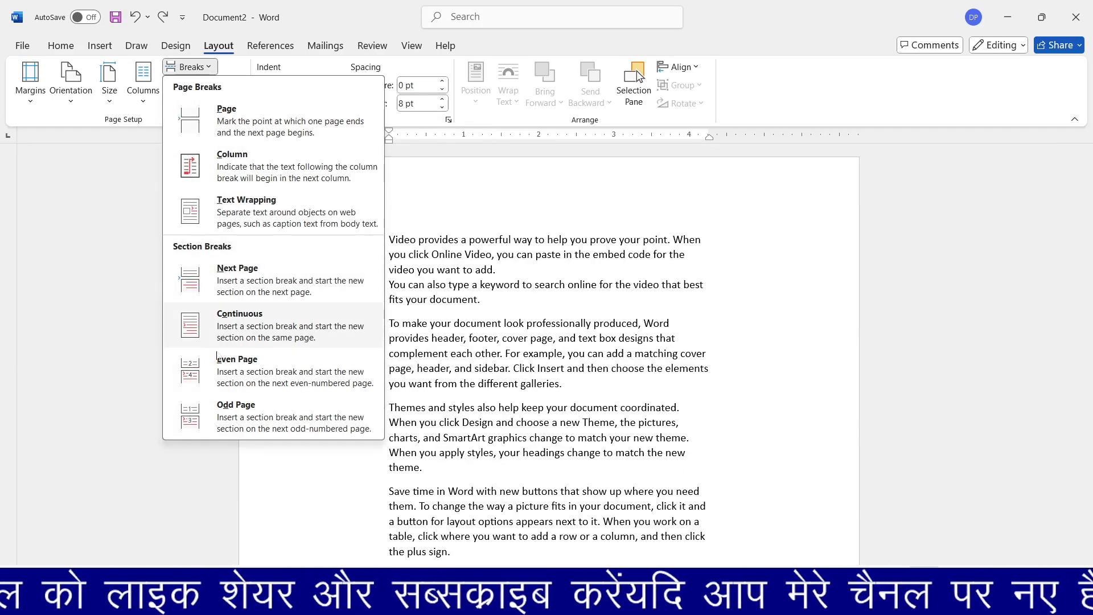
left_click(500, 213)
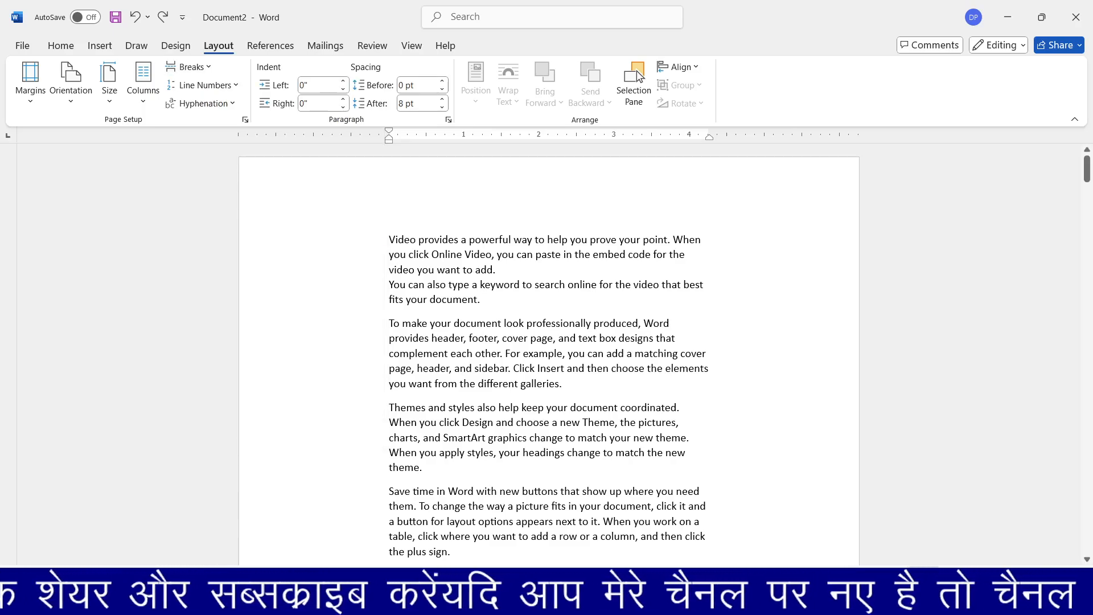
left_click(236, 87)
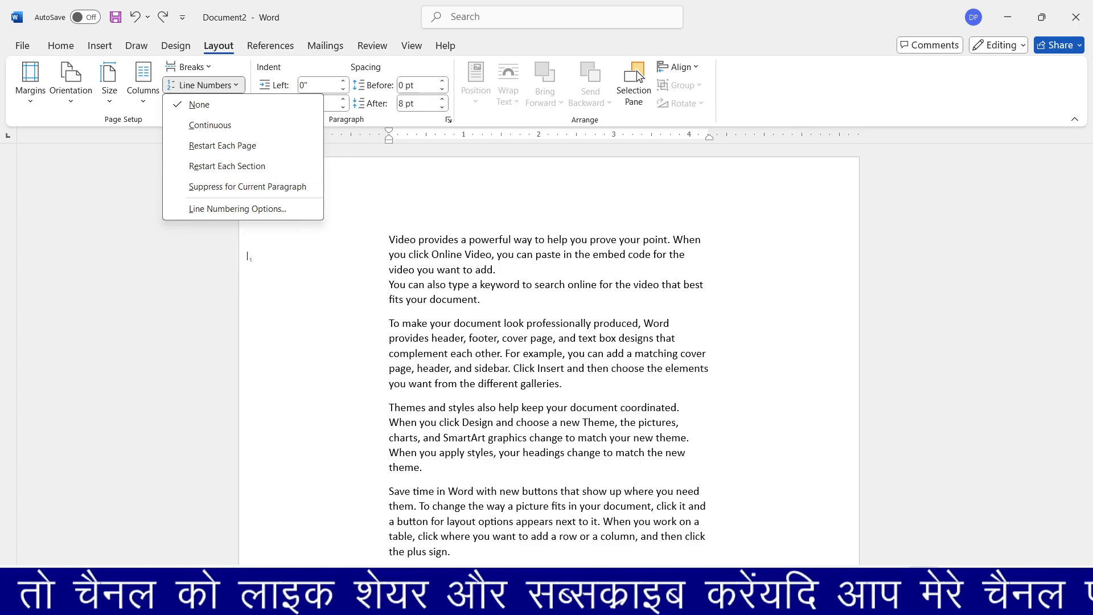
scroll(248, 256, "down", 5)
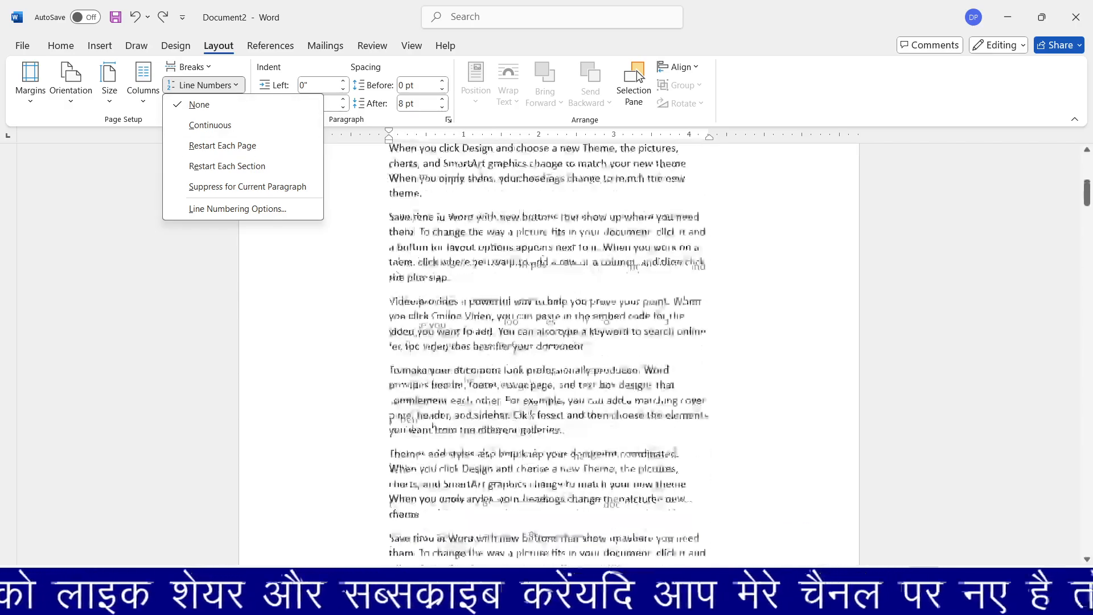
scroll(684, 444, "down", 5)
left_click(685, 445)
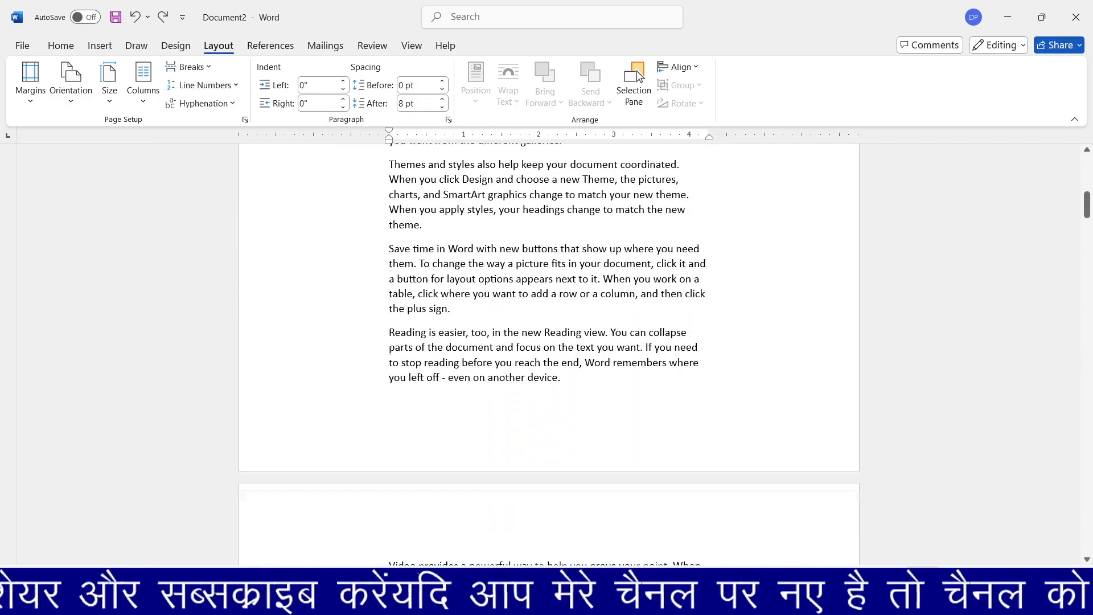
scroll(549, 353, "up", 10)
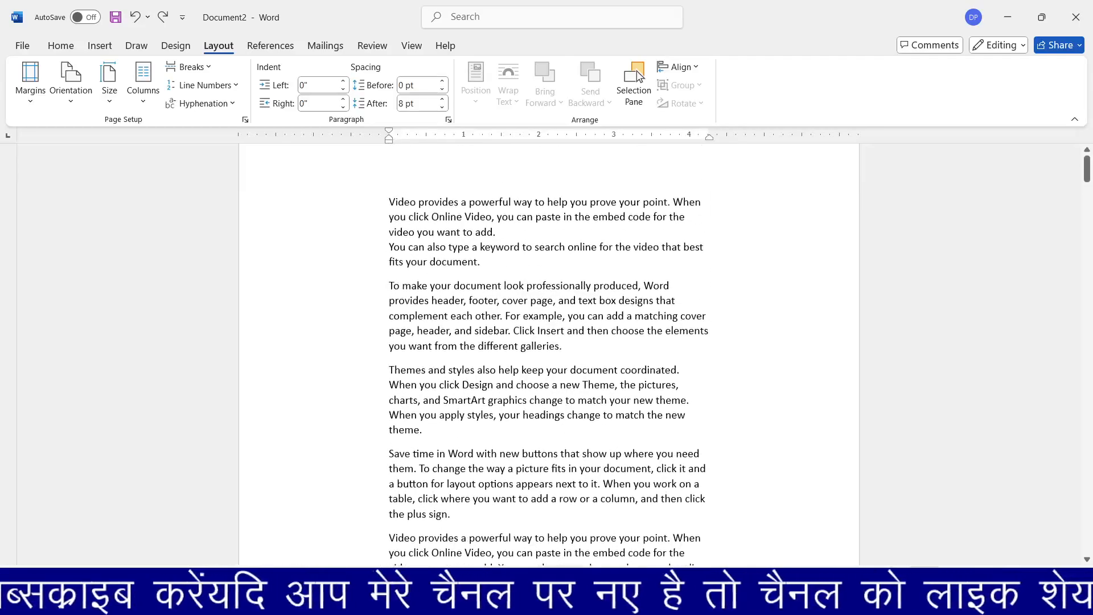
scroll(636, 70, "down", 5)
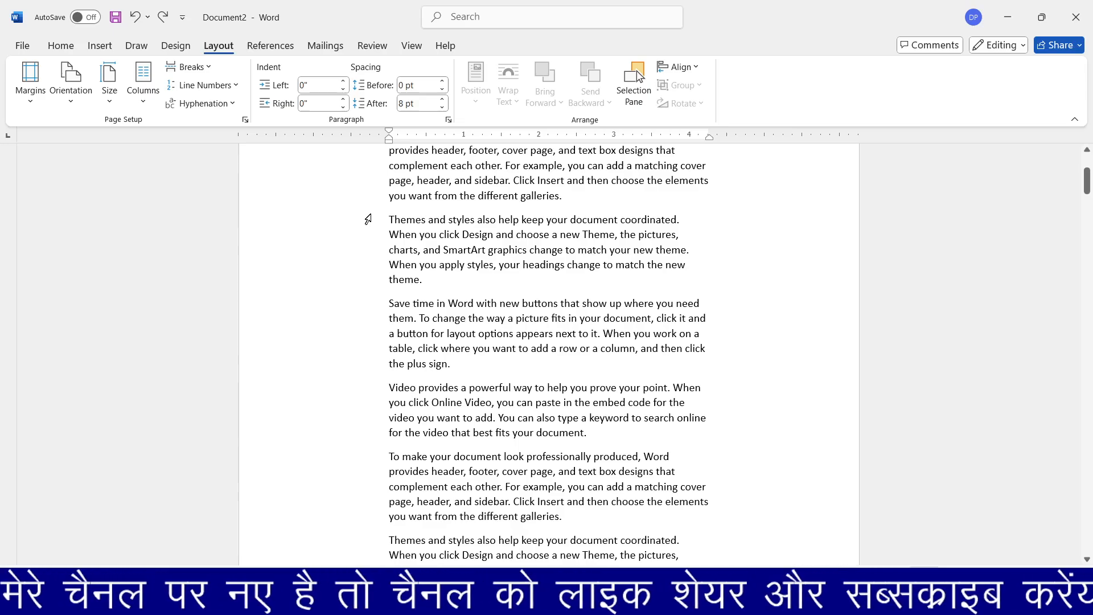
Select the first page's text upward from the end of its last paragraph, "even on another device.", into the last "Themes and styles" paragraph.
scroll(637, 76, "down", 8)
key("shift+Up")
key("shift+Up")
key("shift+Up")
key("shift+Up")
key("shift+Up")
key("shift+Up")
key("shift+Up")
key("shift+Up")
key("shift+Up")
key("shift+Up")
key("shift+Up")
key("shift+Up")
key("shift+Up")
key("shift+Up")
key("shift+Up")
key("shift+Up")
key("shift+Up")
key("shift+Up")
key("shift+Up")
key("shift+Up")
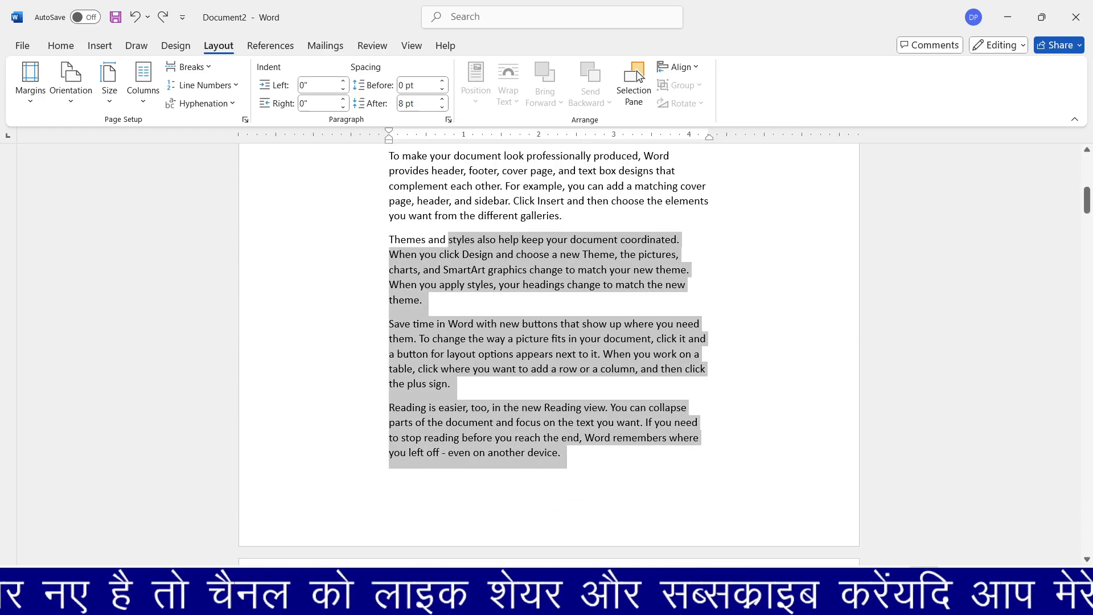
Extend the selection up to the start of the document and apply continuous line numbering.
key("shift+Up")
key("shift+Up")
key("shift+Up")
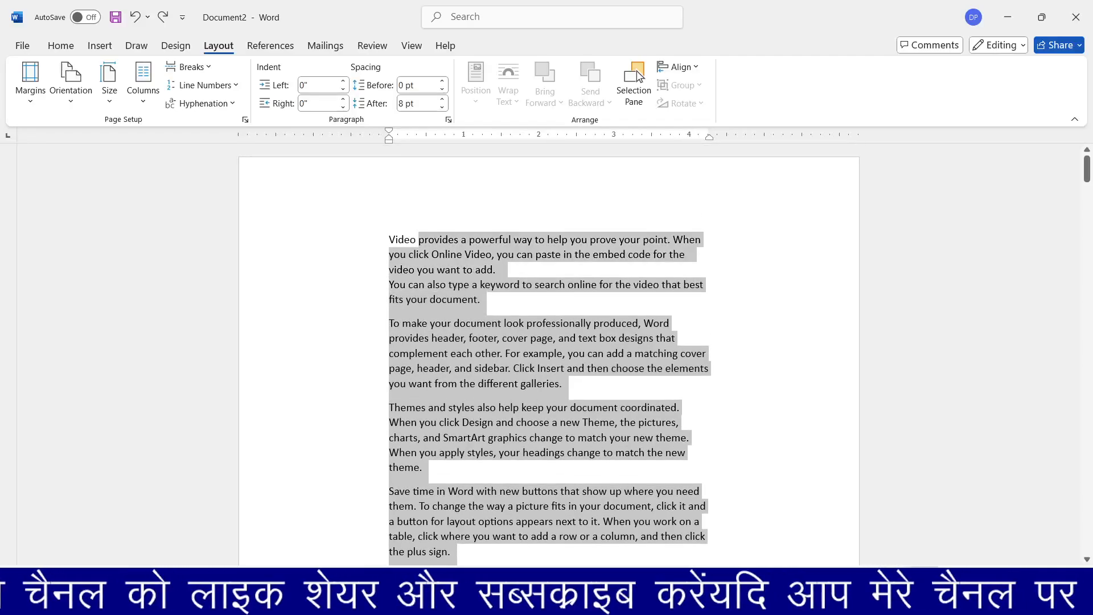
key("shift+Up")
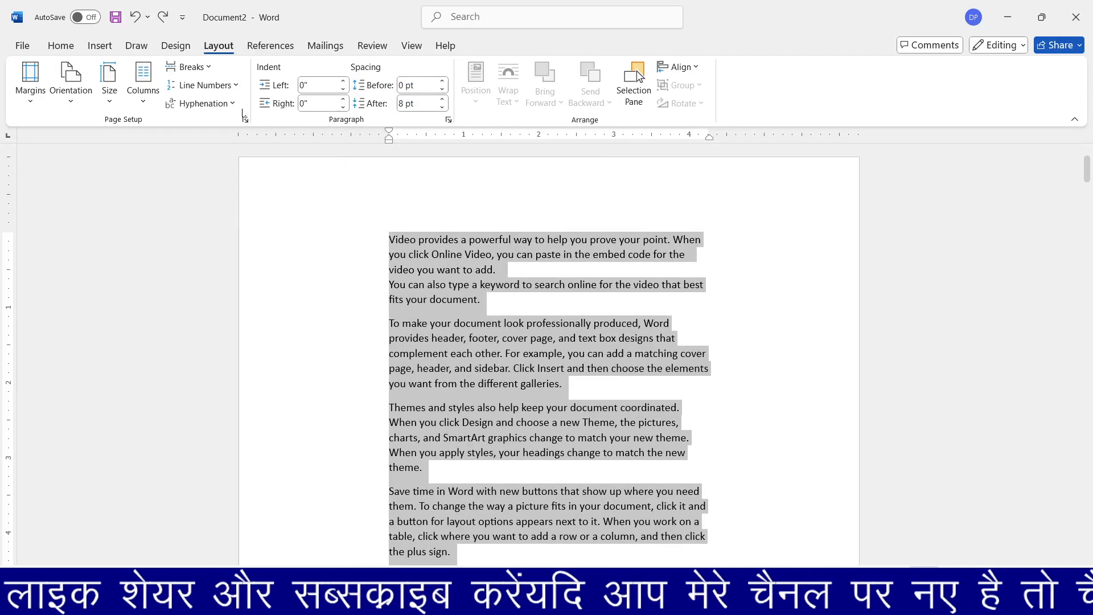
left_click(235, 85)
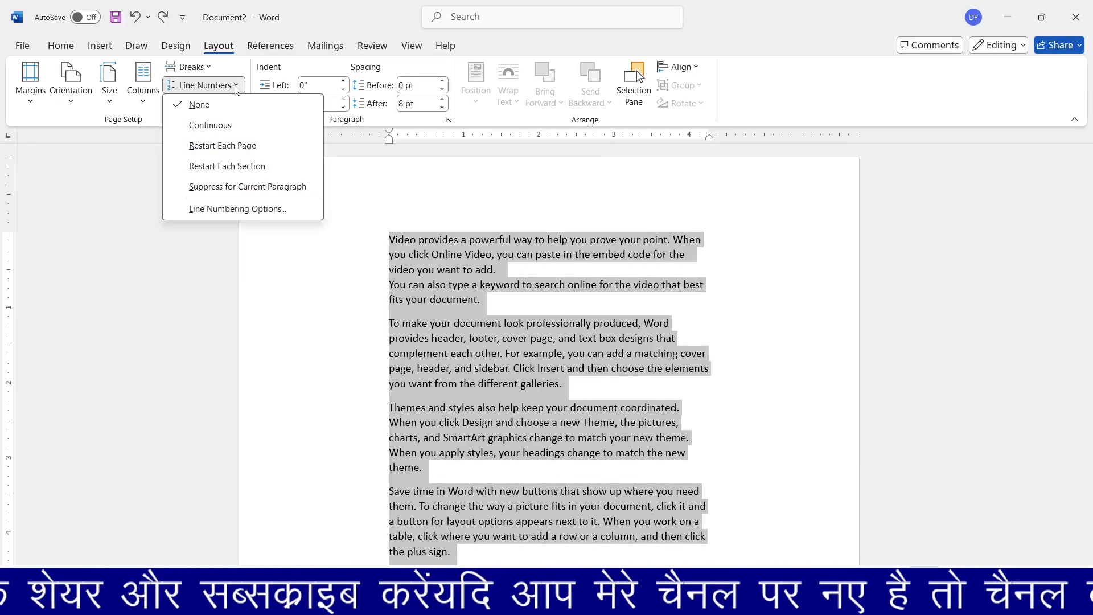
left_click(223, 126)
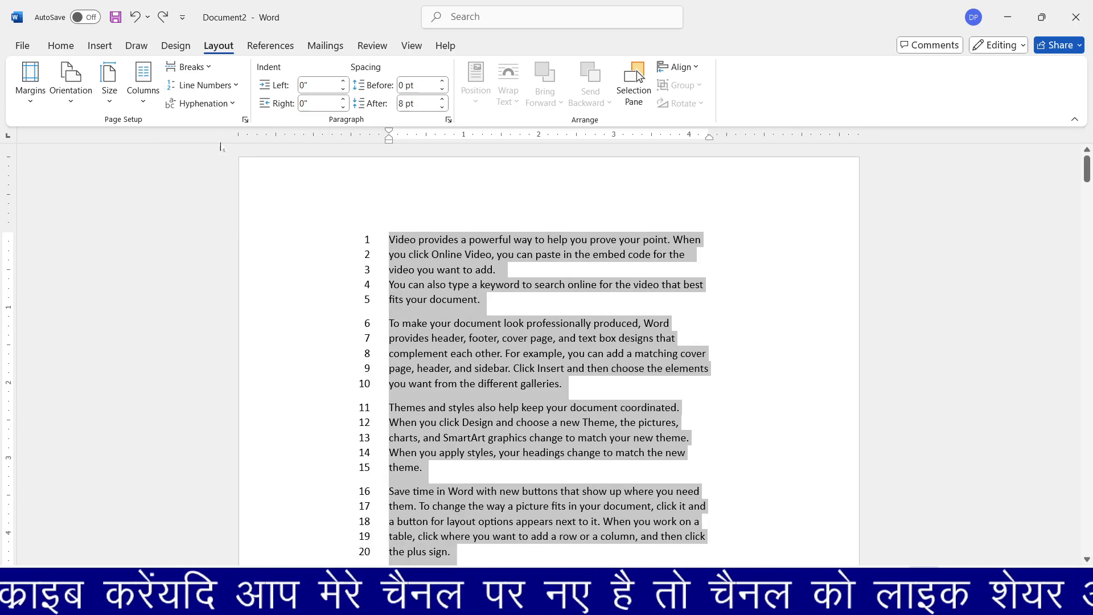
Examine how the continuous line numbers run through the paragraphs and across the page boundary.
scroll(459, 377, "down", 15)
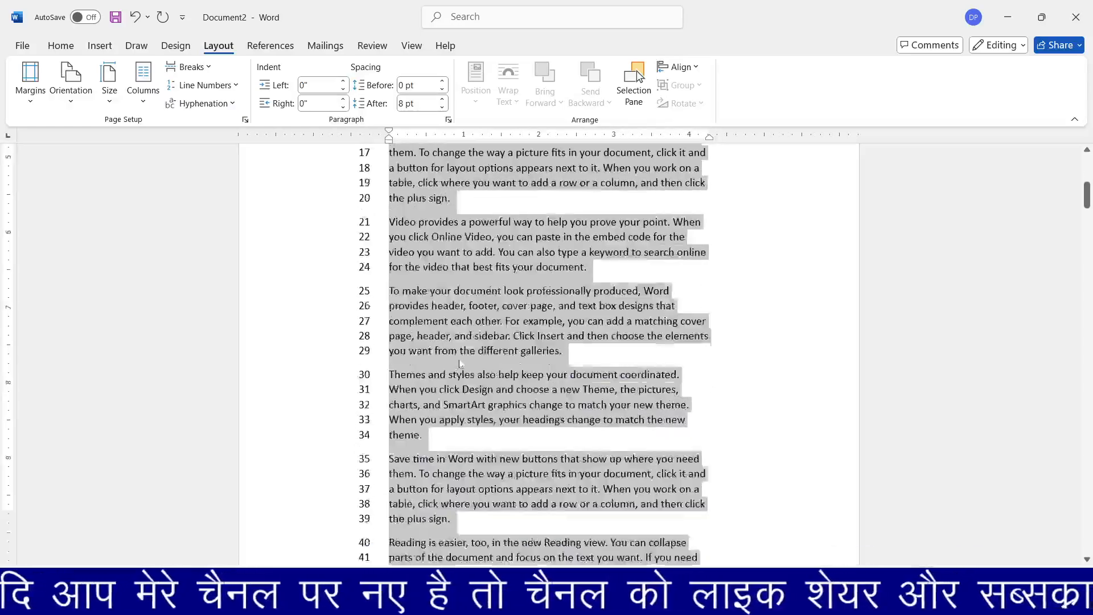
scroll(457, 373, "down", 3)
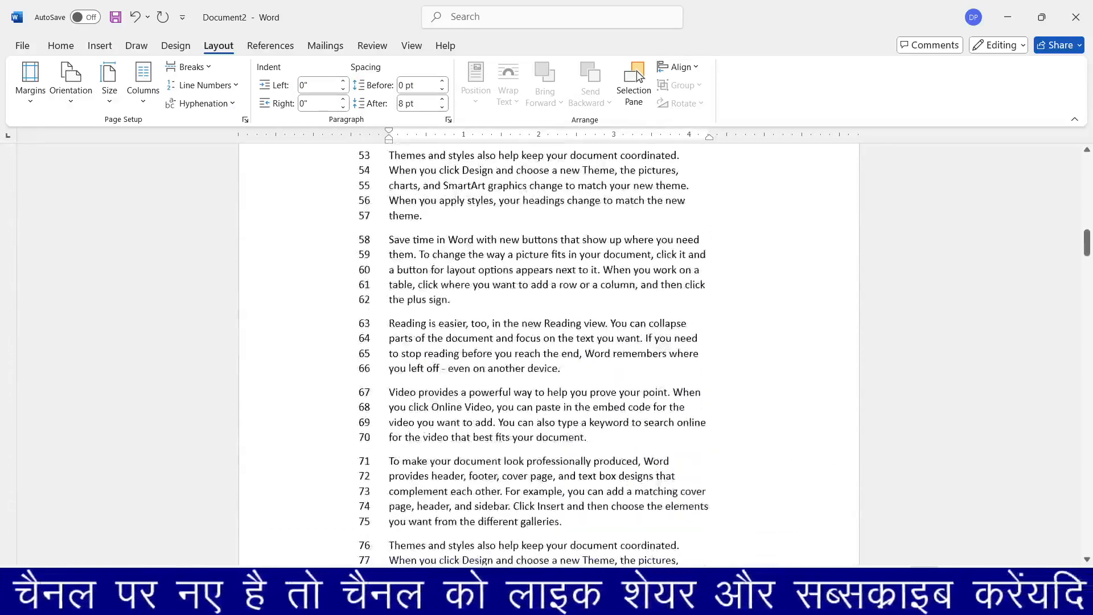
scroll(458, 373, "up", 12)
scroll(458, 373, "up", 8)
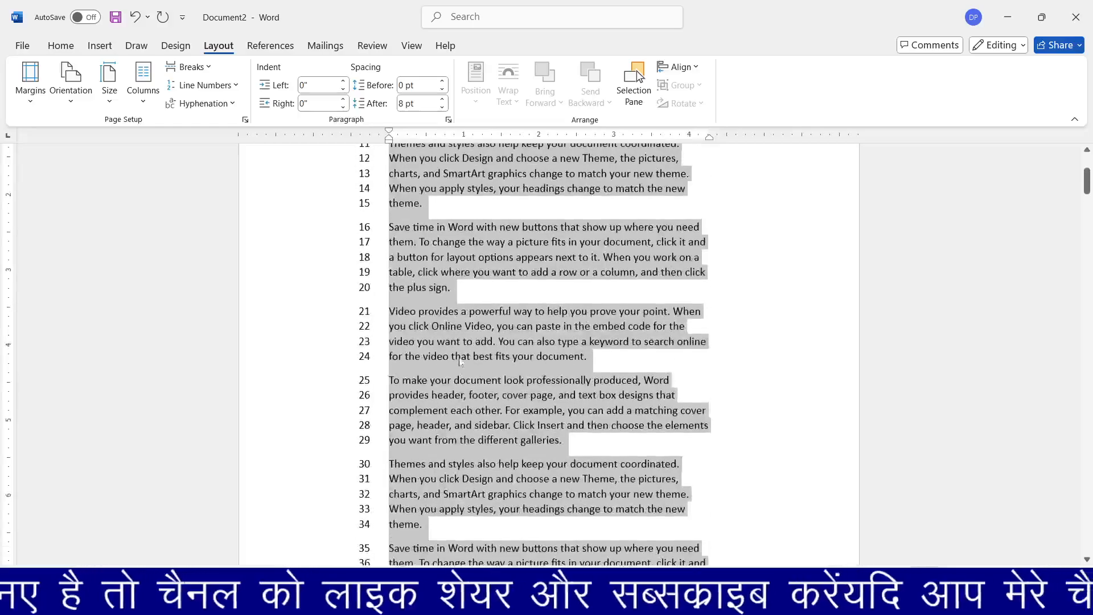
scroll(461, 362, "down", 3)
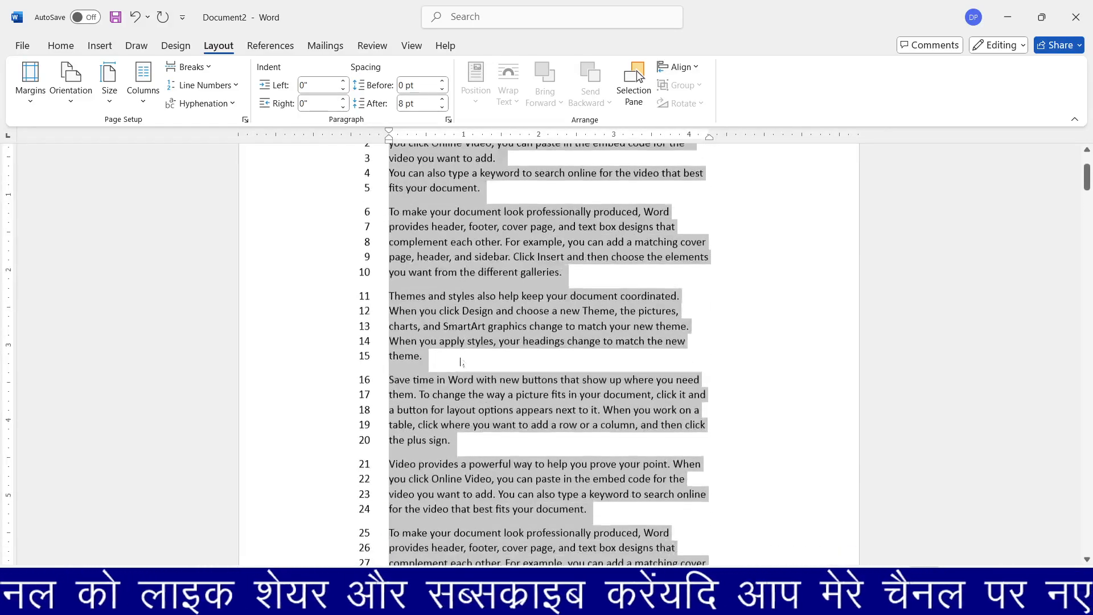
scroll(459, 361, "up", 2)
left_click(340, 276)
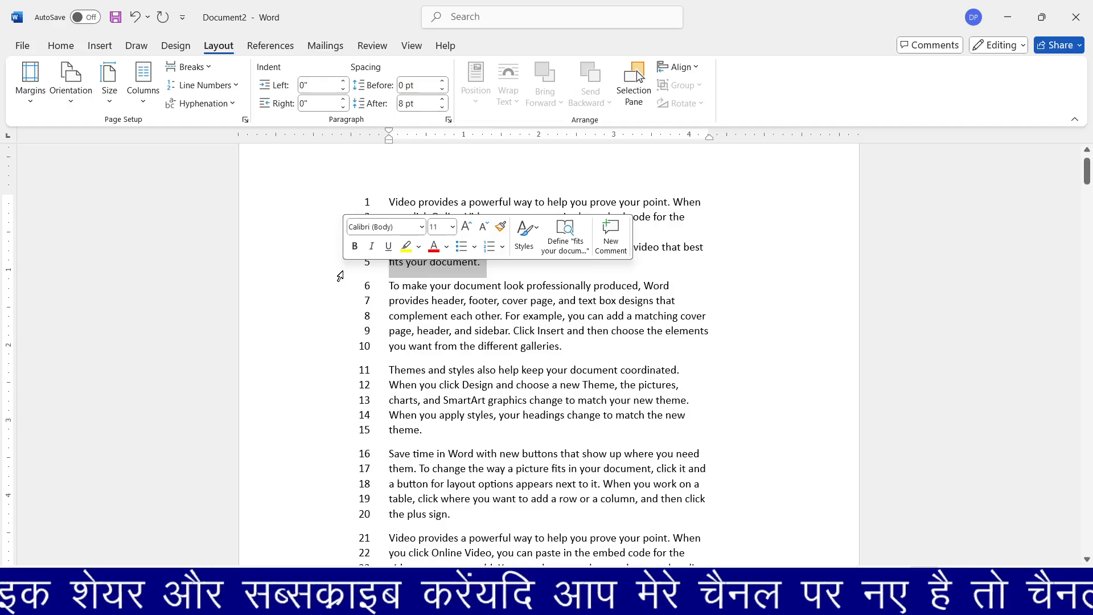
left_click(689, 247)
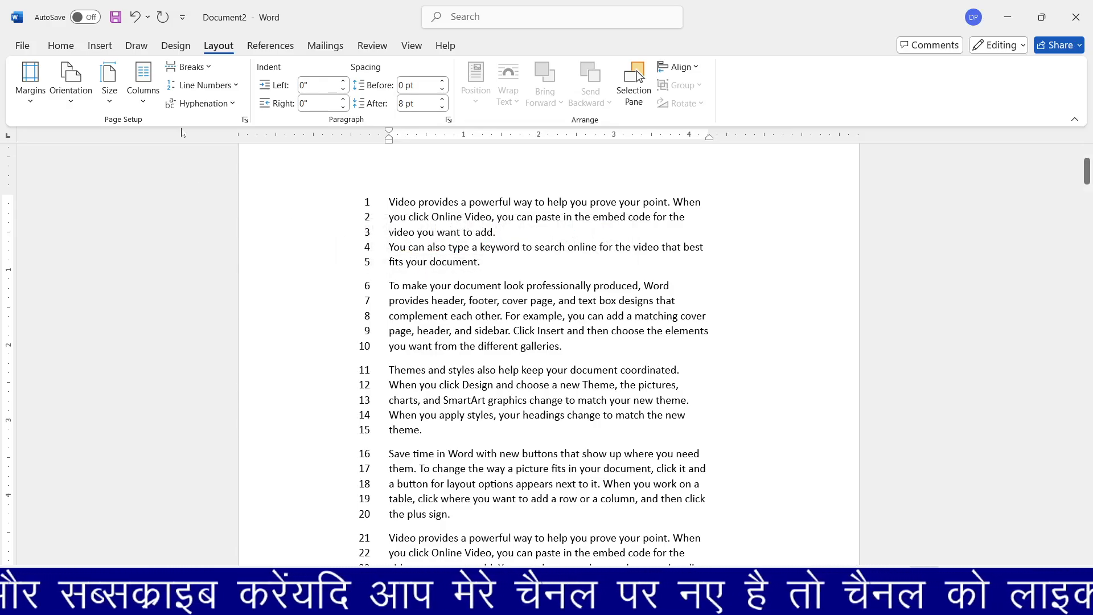
Select the whole document and set its line numbers to restart on each page.
left_click(227, 85)
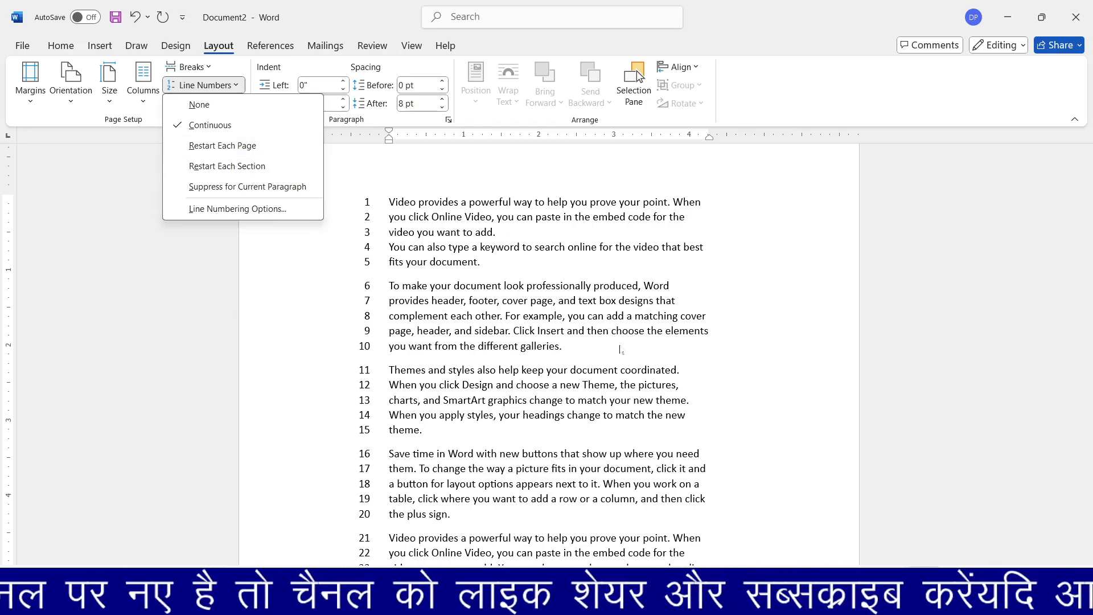
left_click(690, 247)
key("ctrl+a")
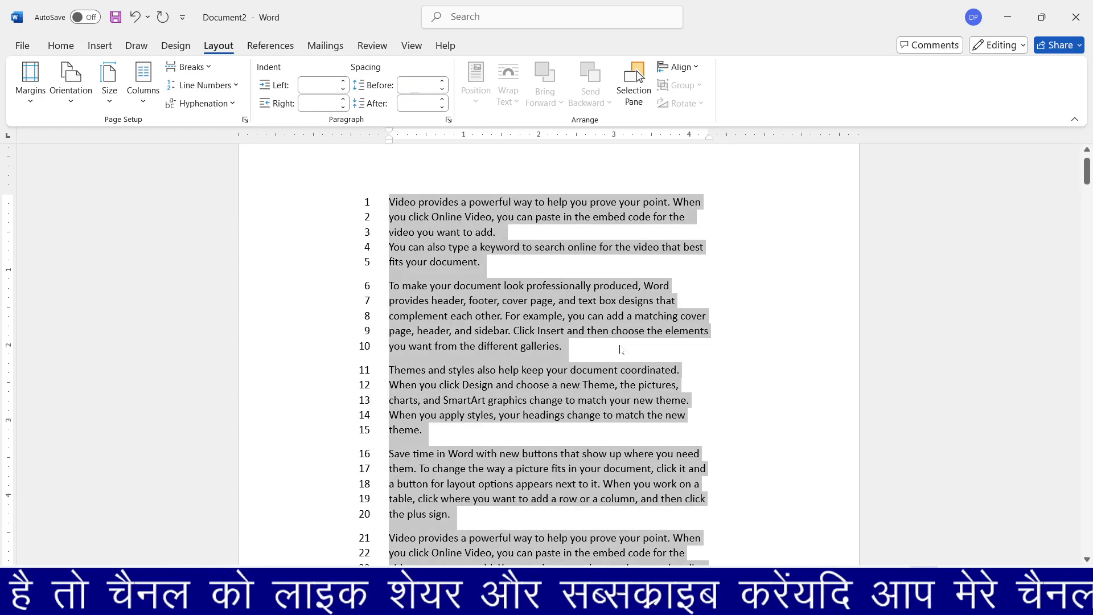
left_click(204, 85)
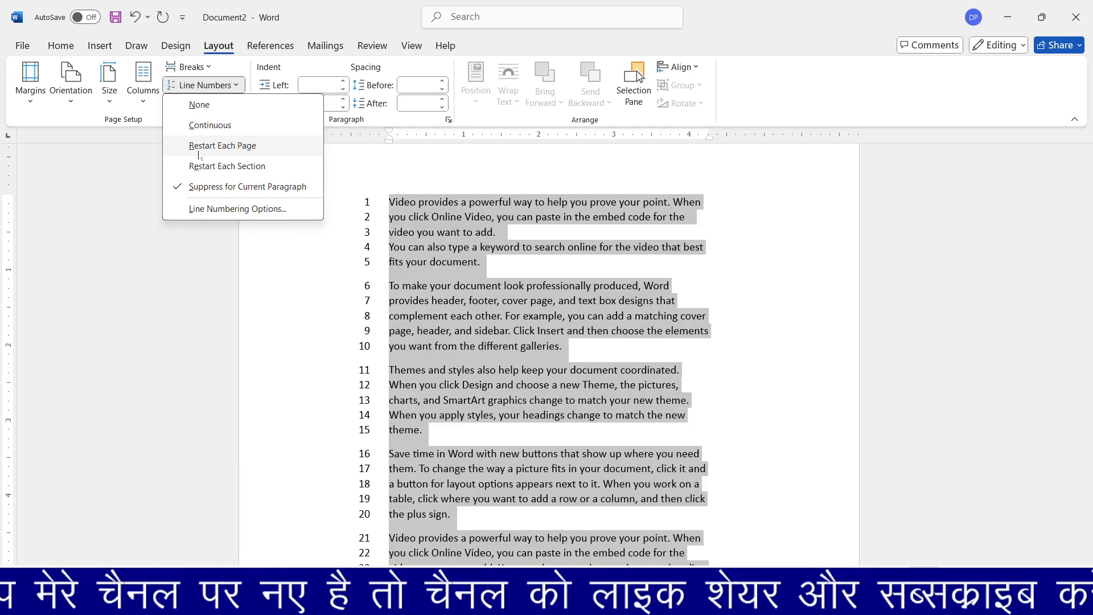
scroll(731, 332, "down", 15)
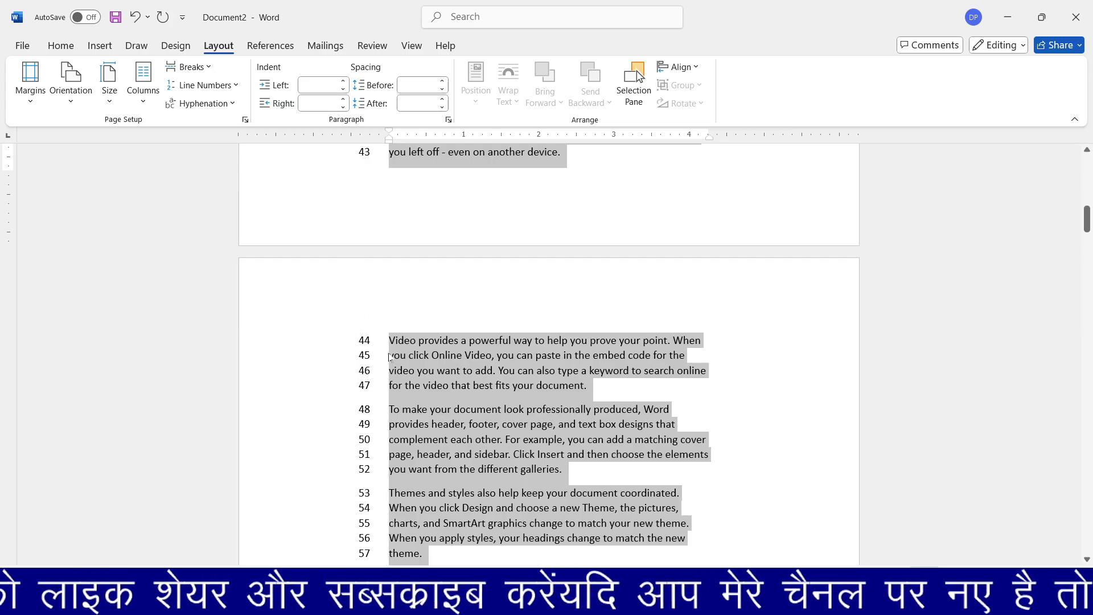
scroll(520, 359, "up", 4)
scroll(520, 358, "up", 10)
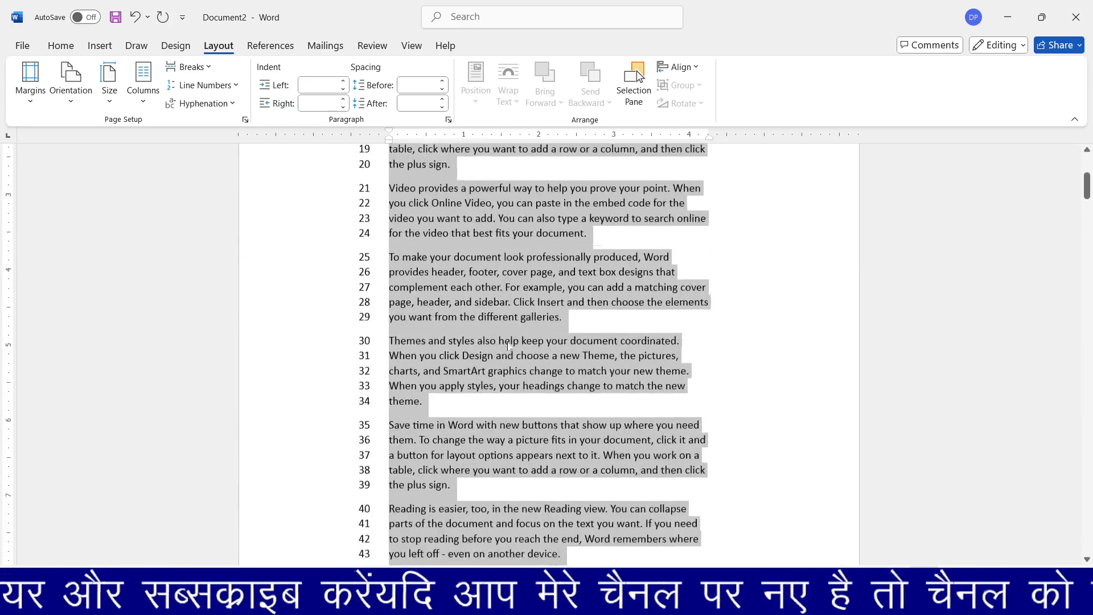
left_click(202, 85)
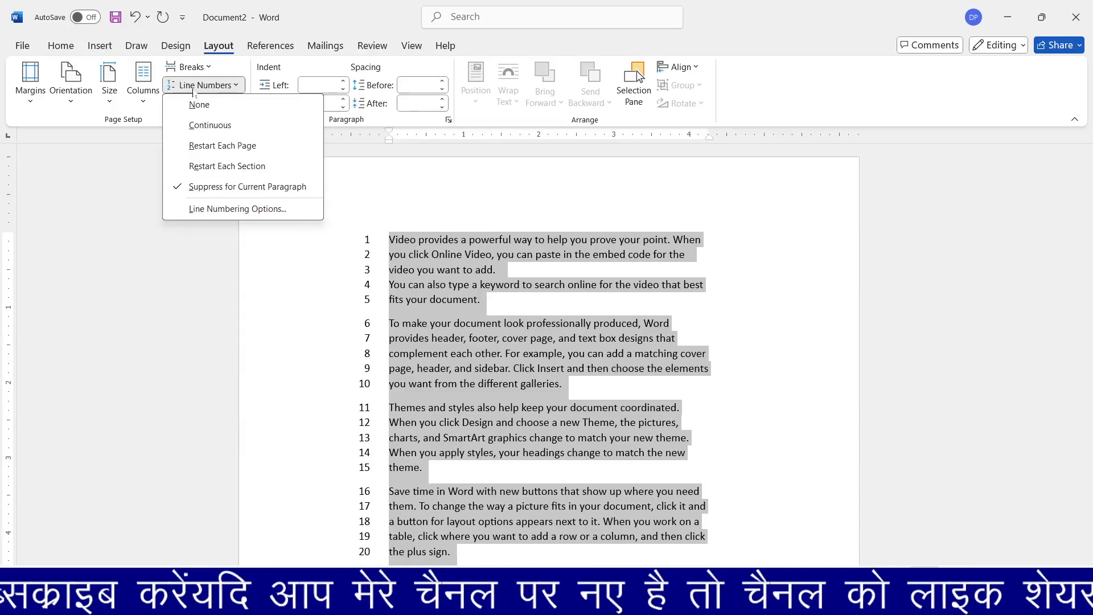
left_click(227, 153)
scroll(514, 357, "down", 7)
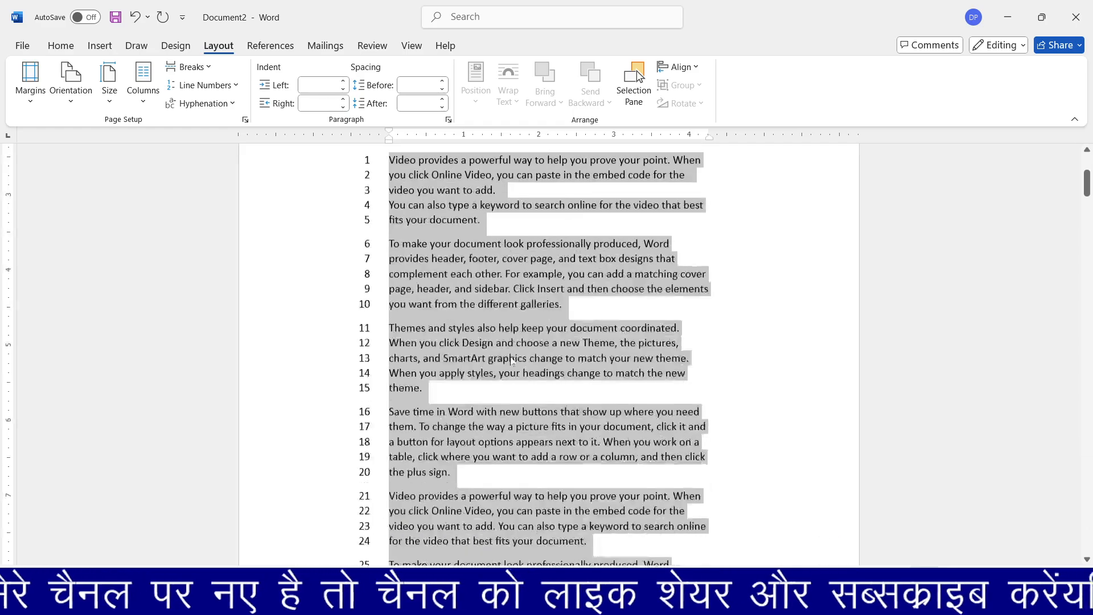
scroll(514, 358, "down", 6)
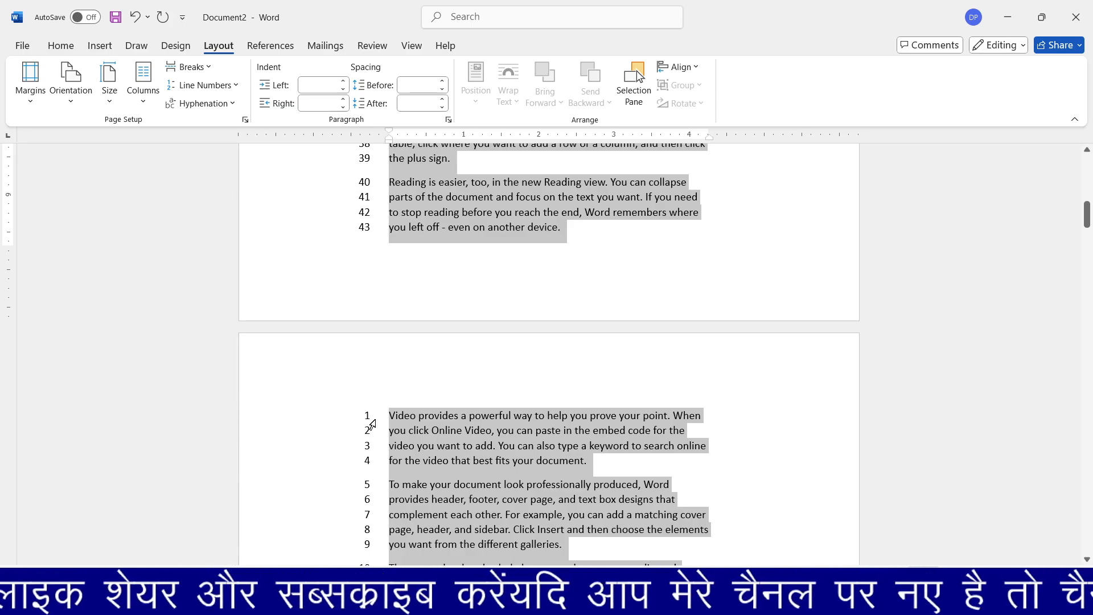
Undo the line numbering applied to the document.
left_click(233, 85)
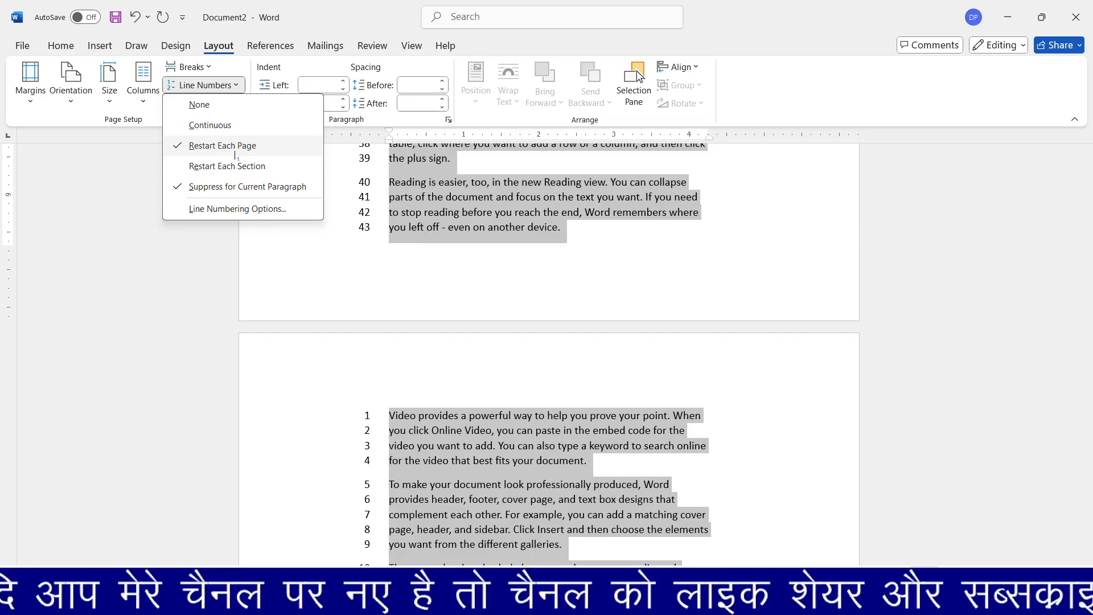
left_click(193, 188)
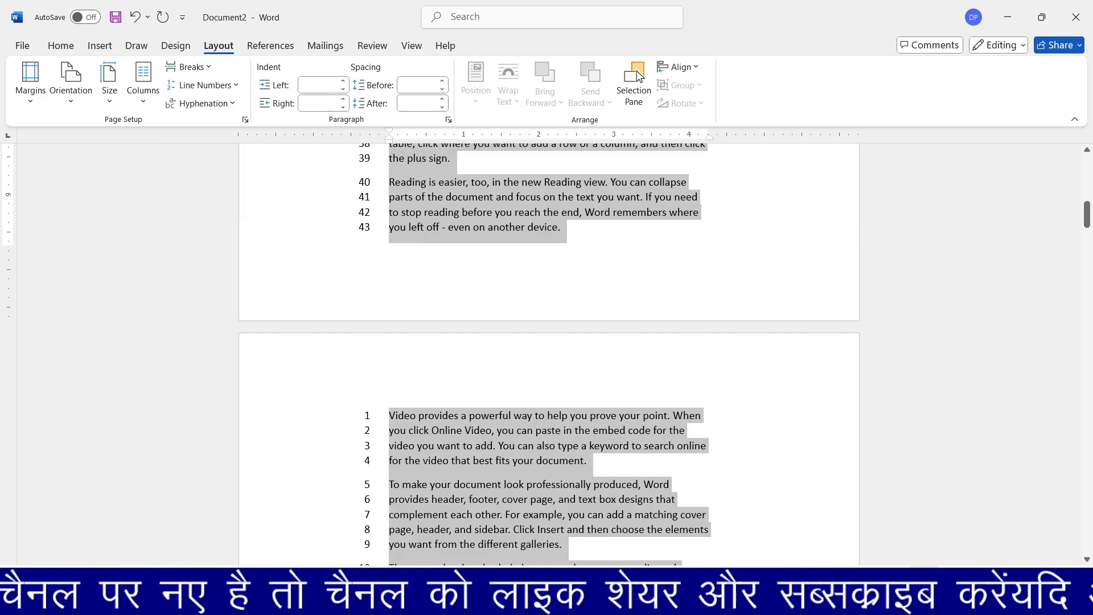
scroll(547, 330, "up", 4)
left_click(204, 86)
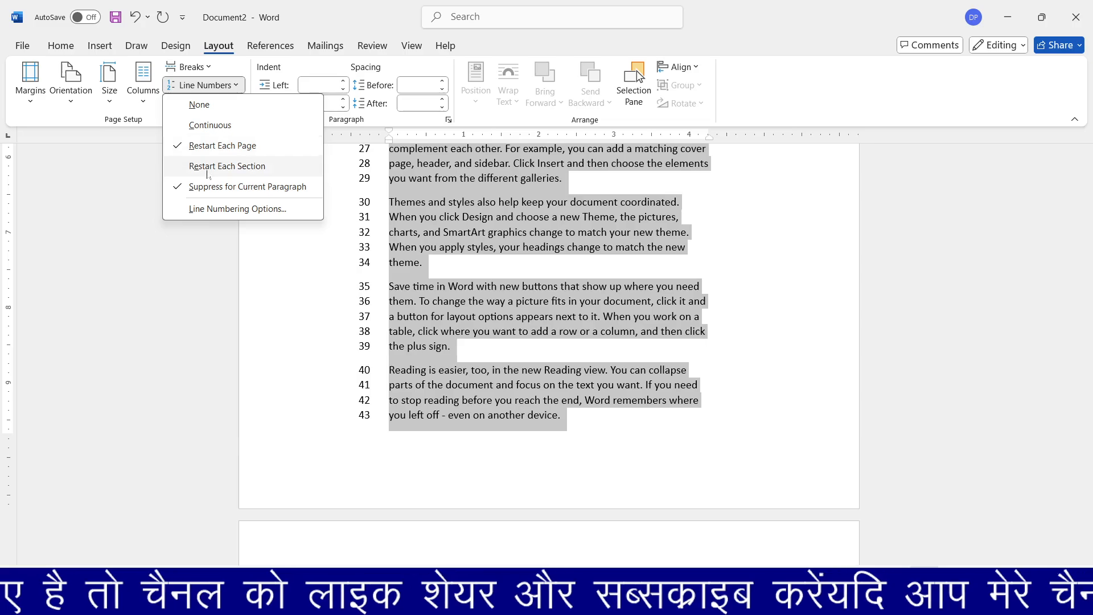
left_click(505, 295)
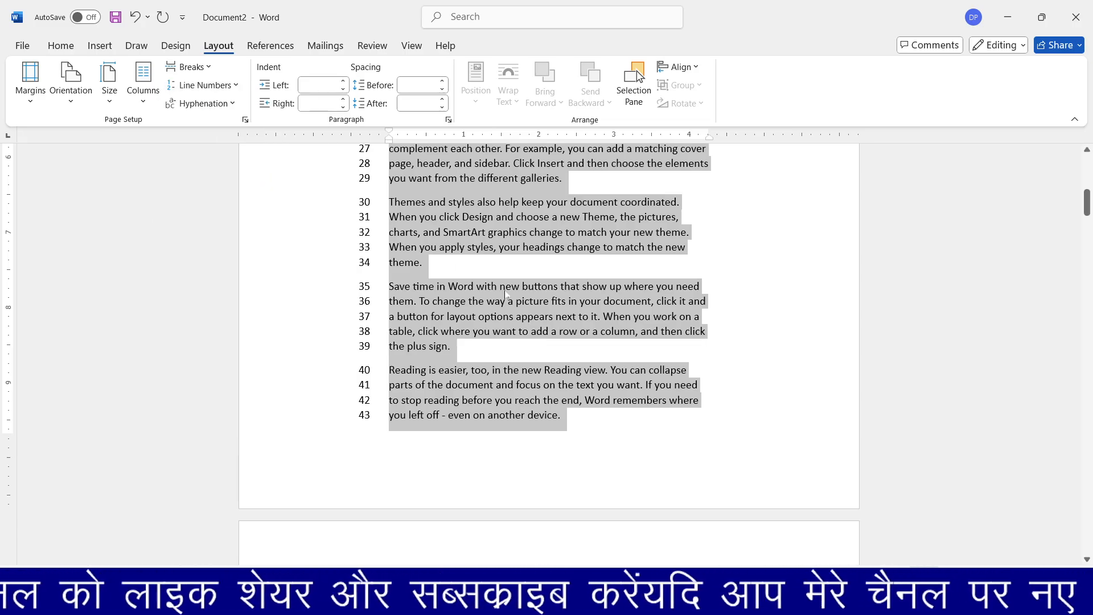
scroll(505, 295, "up", 9)
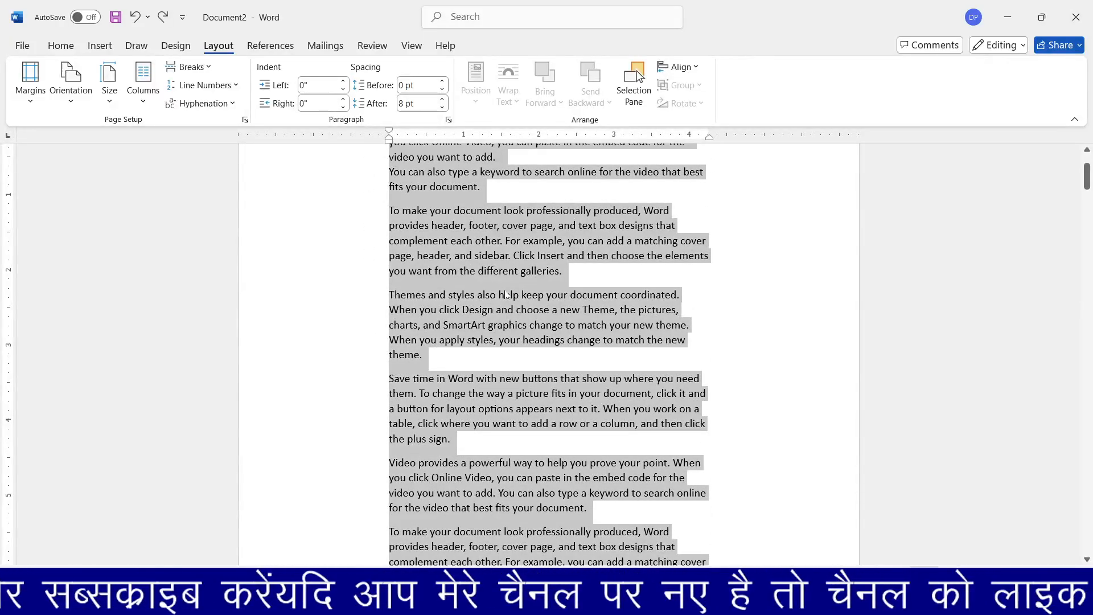
Insert a continuous section break before the first page's paragraph beginning "Themes and styles also help".
left_click(326, 297)
left_click(370, 340)
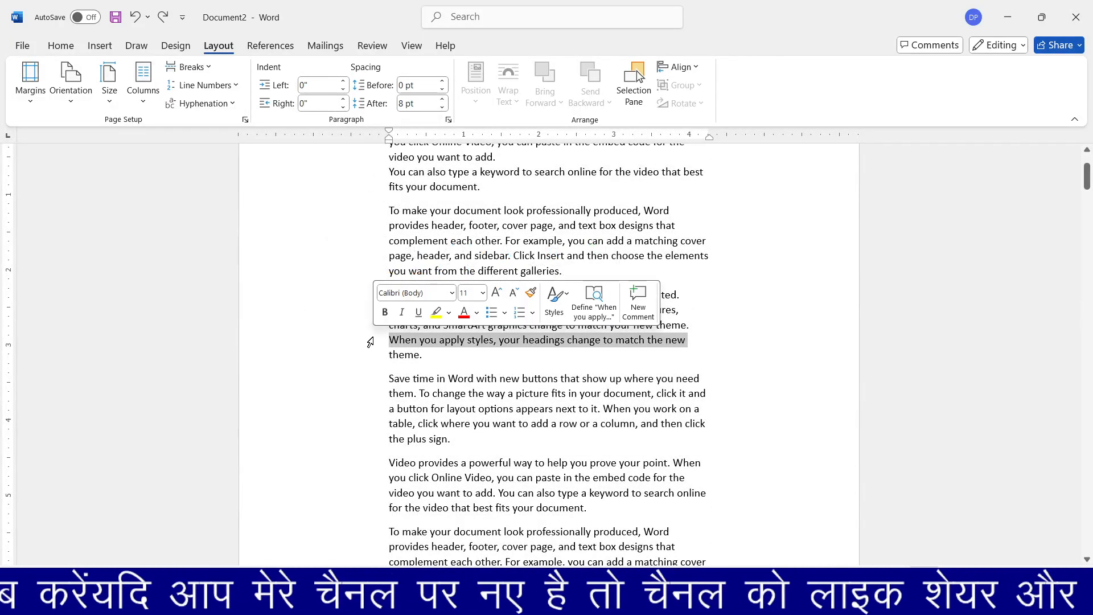
scroll(370, 341, "up", 3)
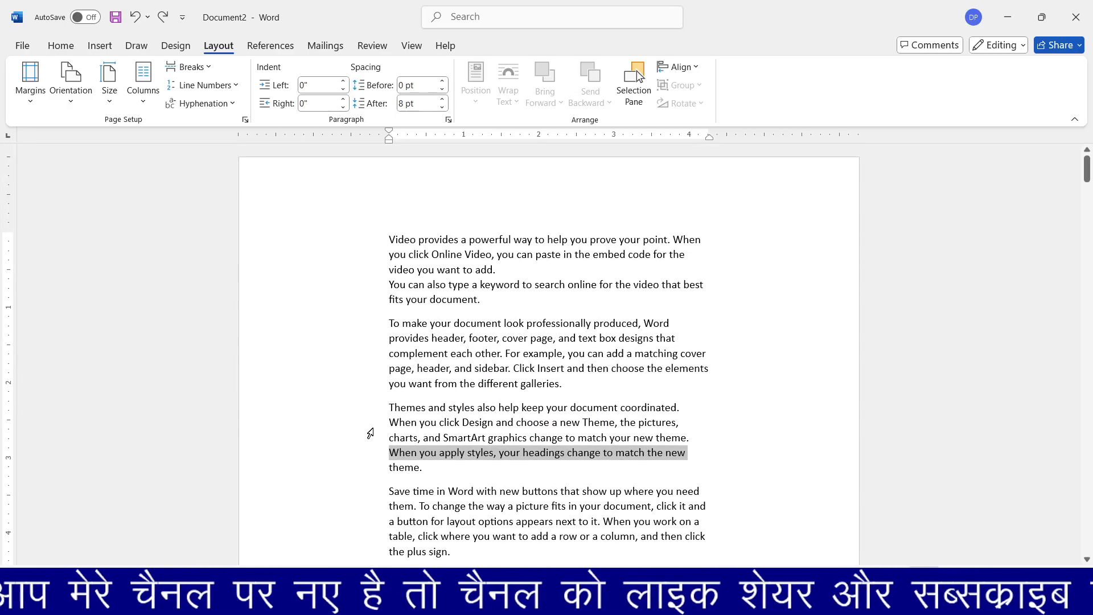
left_click(391, 454)
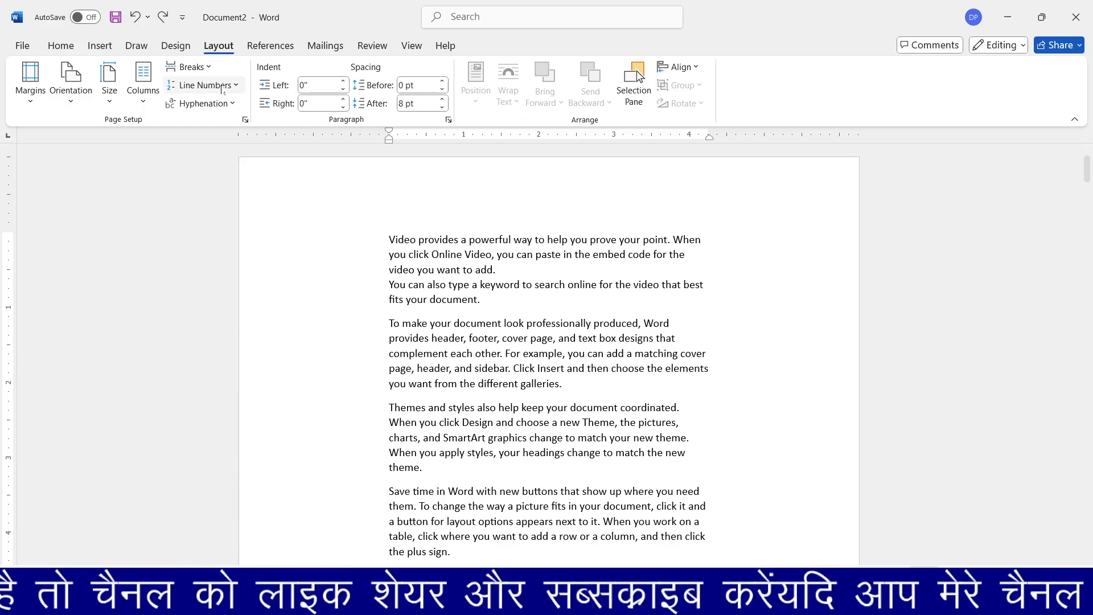
left_click(202, 85)
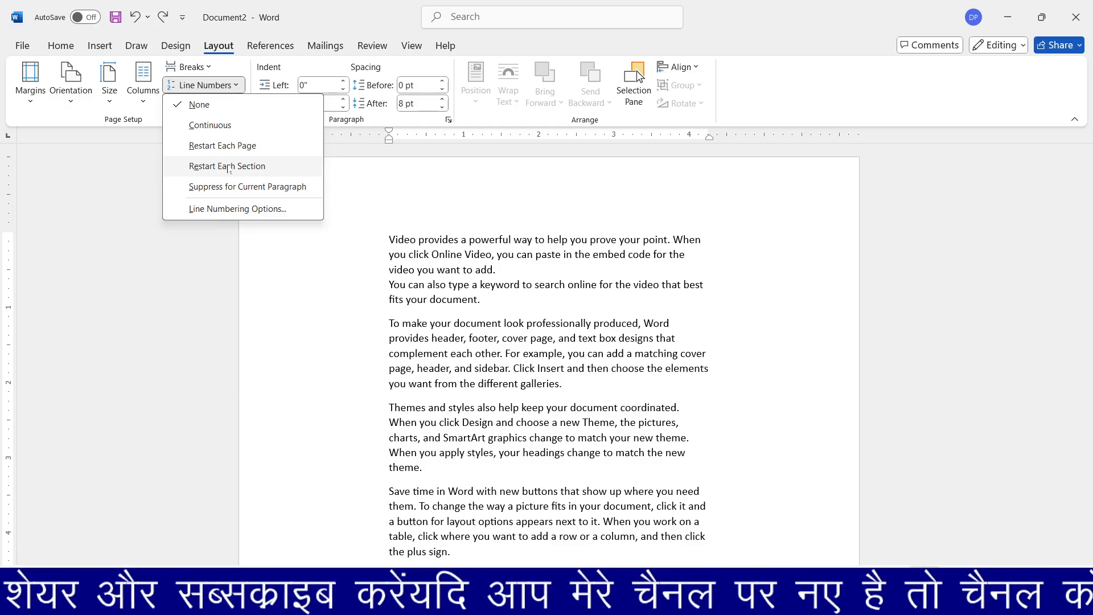
left_click(364, 452)
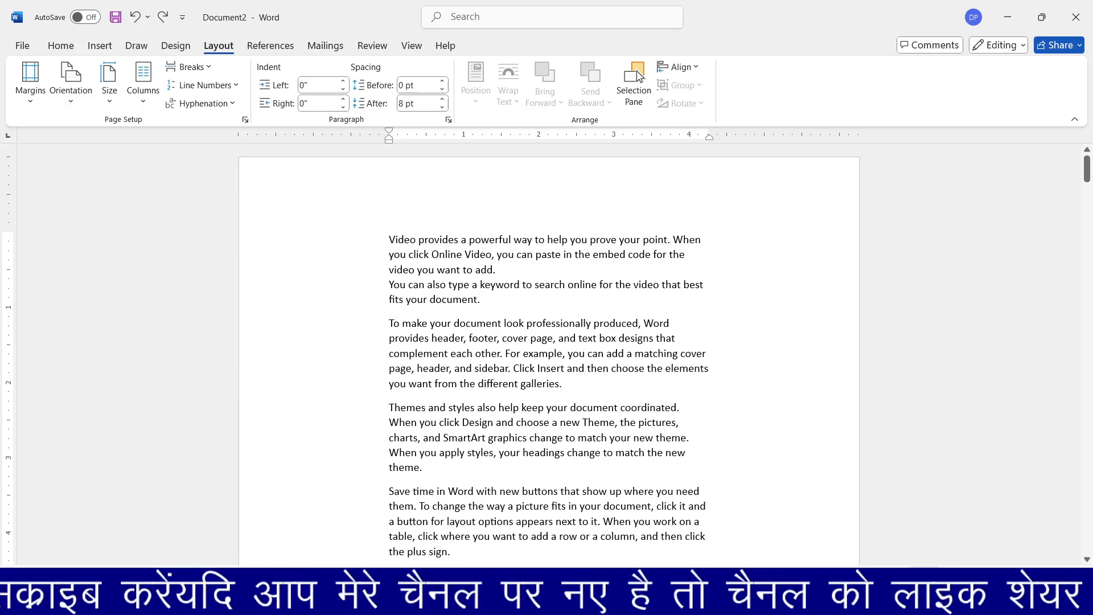
left_click(191, 70)
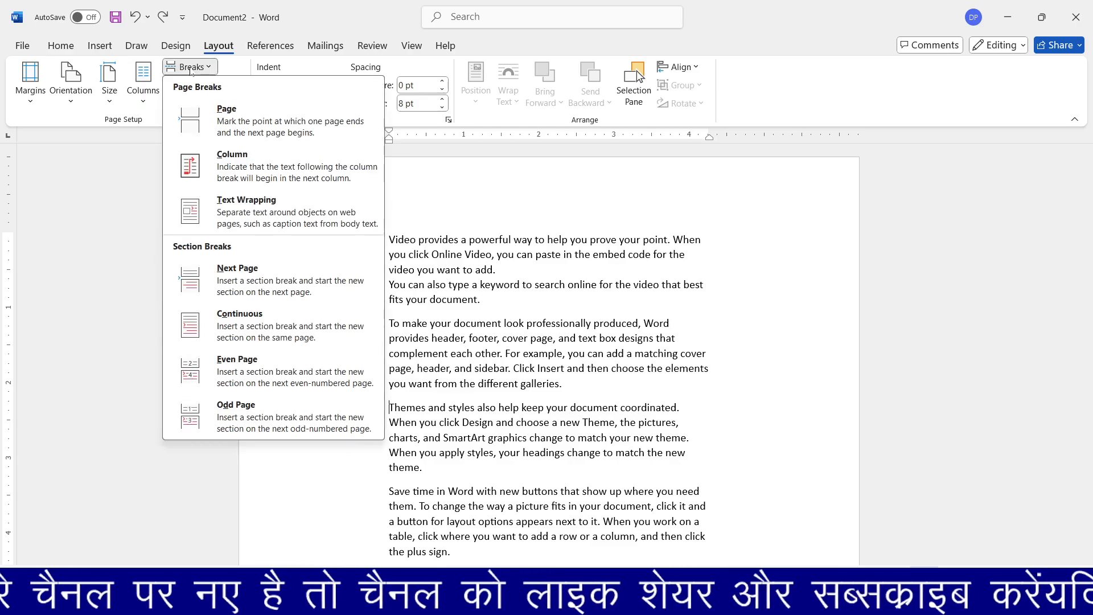
left_click(228, 329)
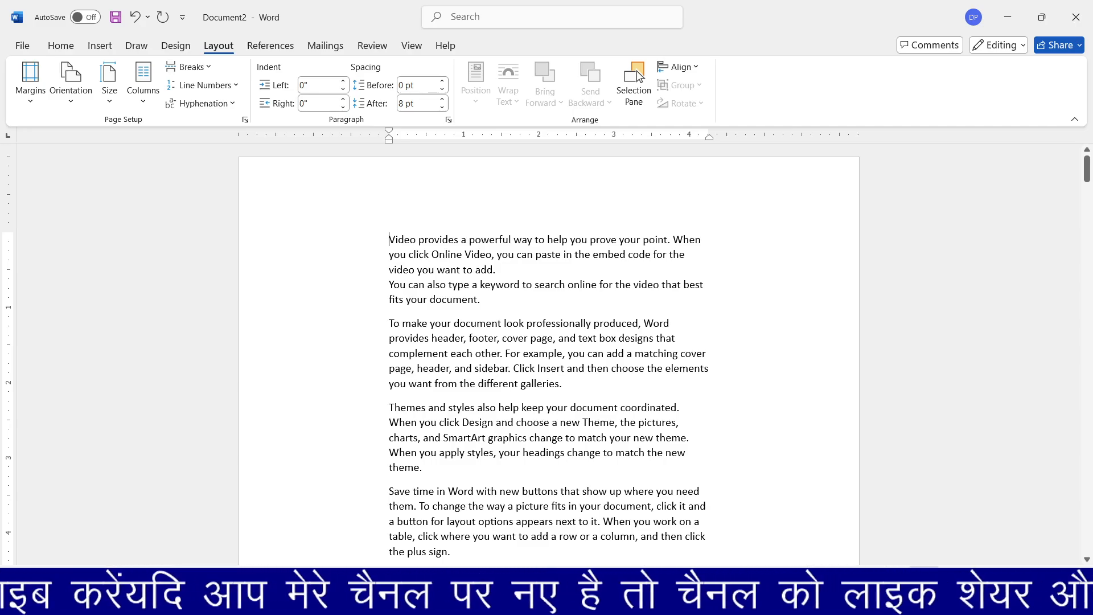
Select all the text on the first page and set its line numbers to restart at each section.
key("shift+Down")
key("shift+Down")
key("shift+Down")
key("shift+Down")
key("shift+Down")
key("shift+Down")
key("shift+Down")
key("shift+Down")
key("shift+Down")
key("shift+Down")
key("shift+Down")
key("shift+Down")
key("shift+Down")
key("shift+Down")
key("shift+Down")
key("shift+Down")
key("shift+Down")
key("shift+Down")
key("shift+Down")
key("shift+Down")
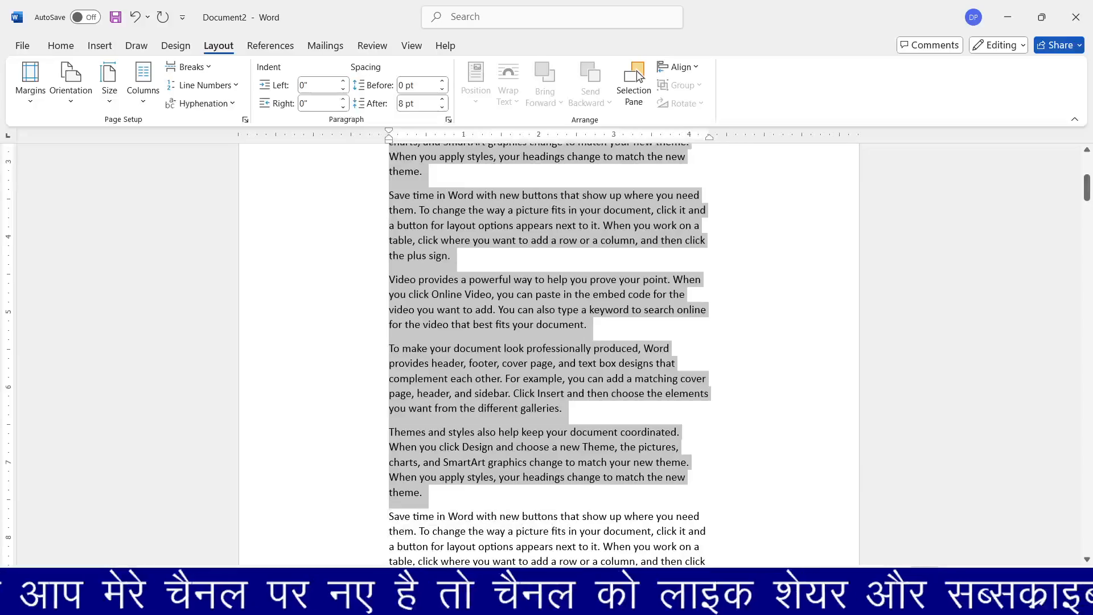
key("shift+Down")
key("shift+Down")
key("shift+Down")
key("shift+Down")
key("shift+Down")
key("shift+Down")
key("shift+Down")
key("shift+Down")
key("shift+Down")
key("shift+Down")
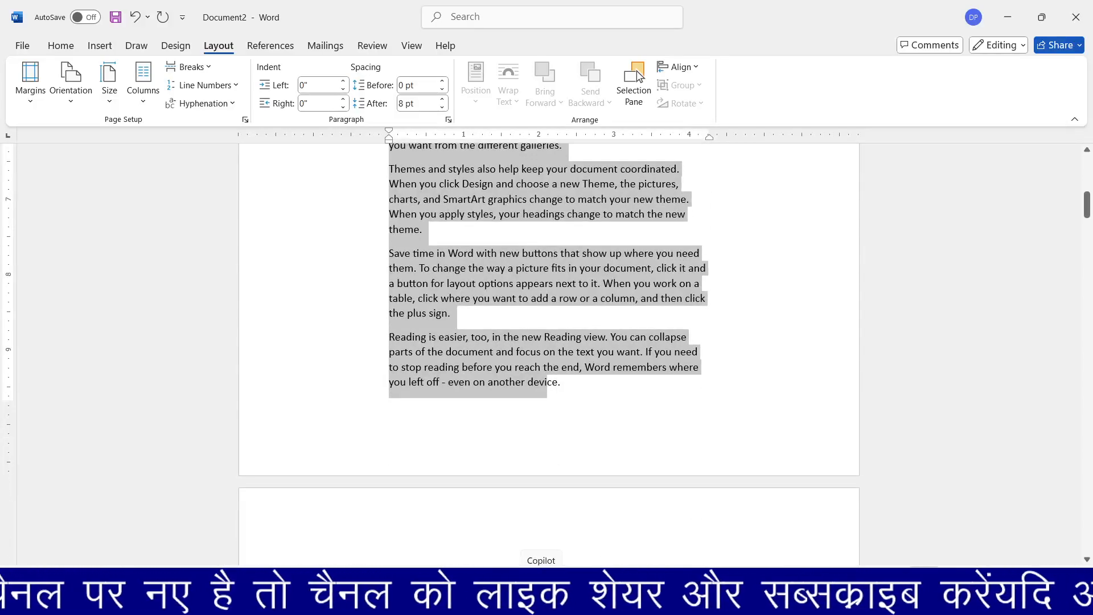
left_click(212, 85)
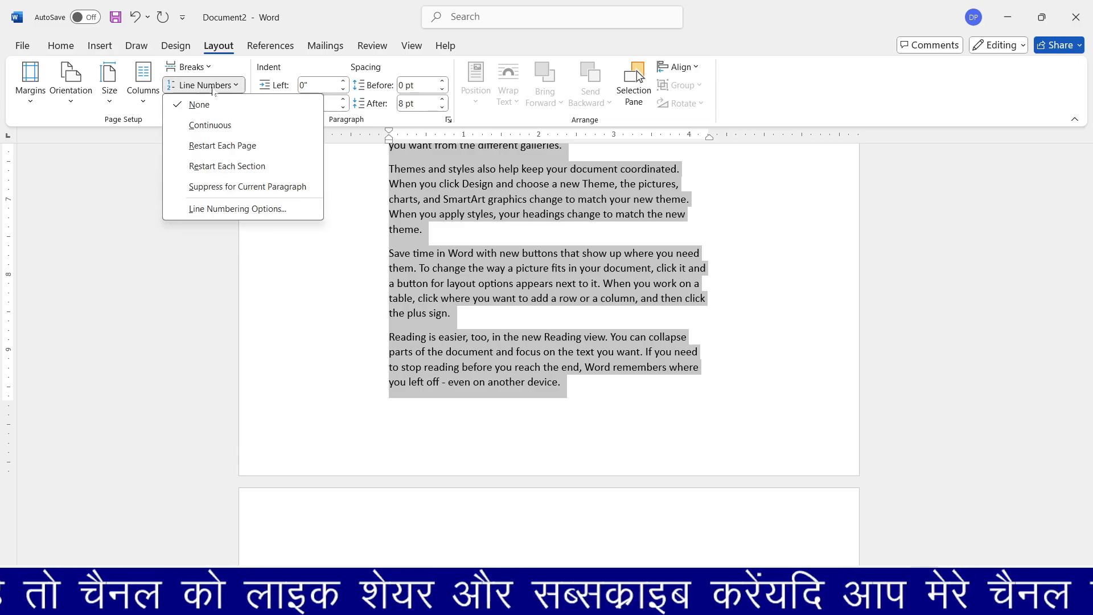
left_click(218, 171)
scroll(585, 414, "up", 5)
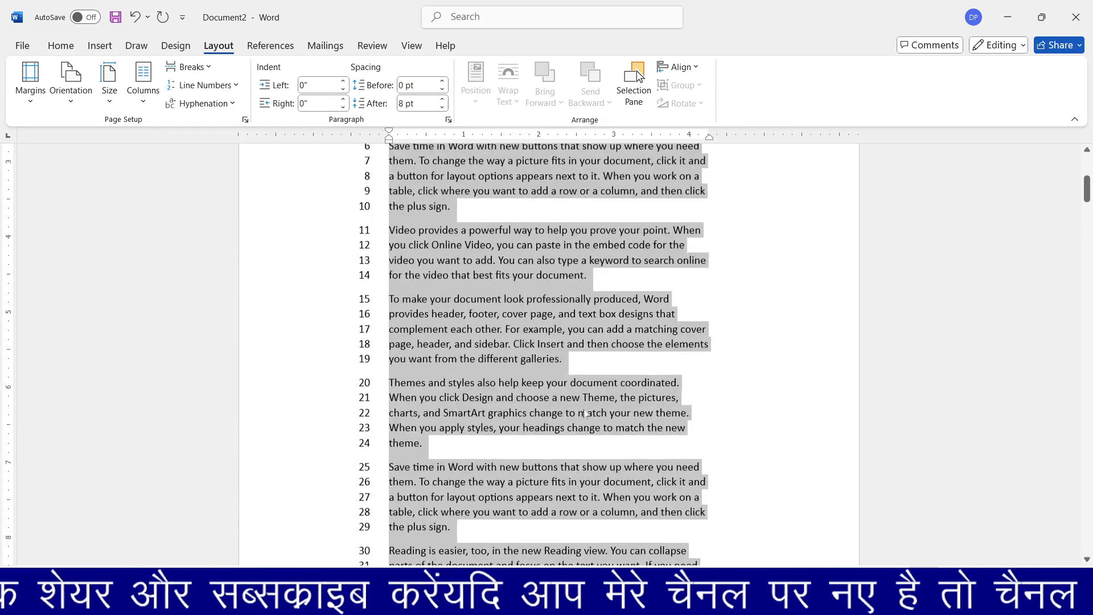
scroll(585, 414, "up", 3)
scroll(464, 374, "up", 4)
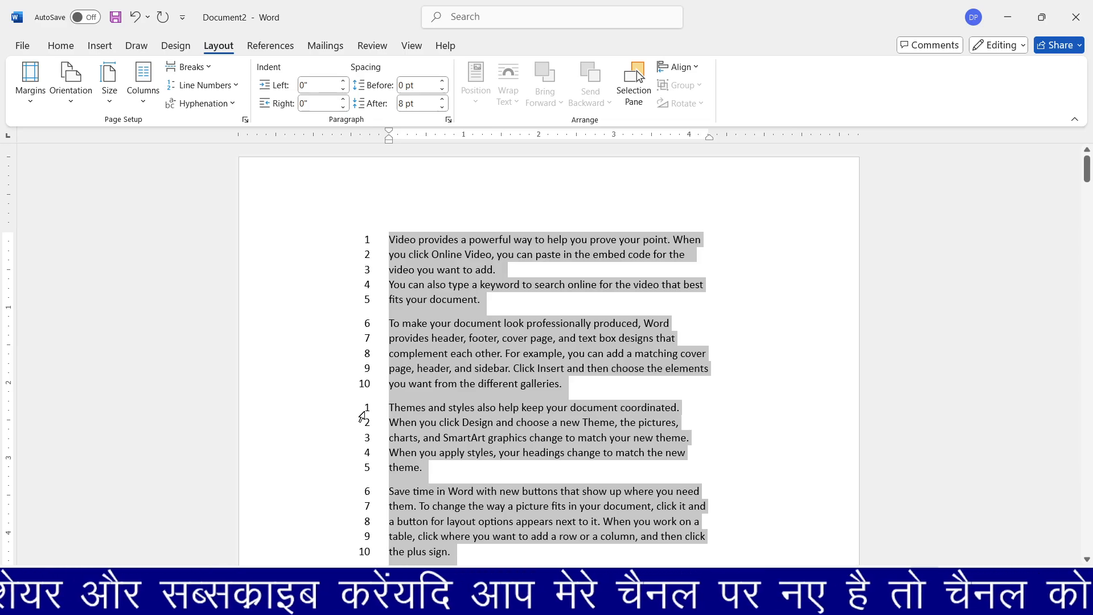
scroll(380, 529, "down", 1)
scroll(375, 513, "down", 2)
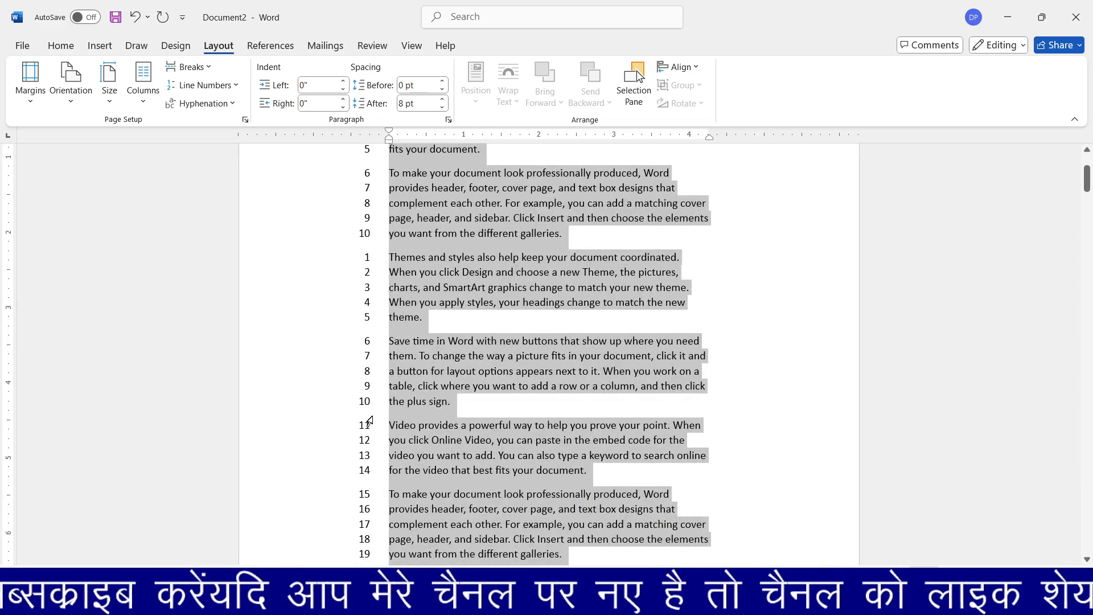
left_click(227, 88)
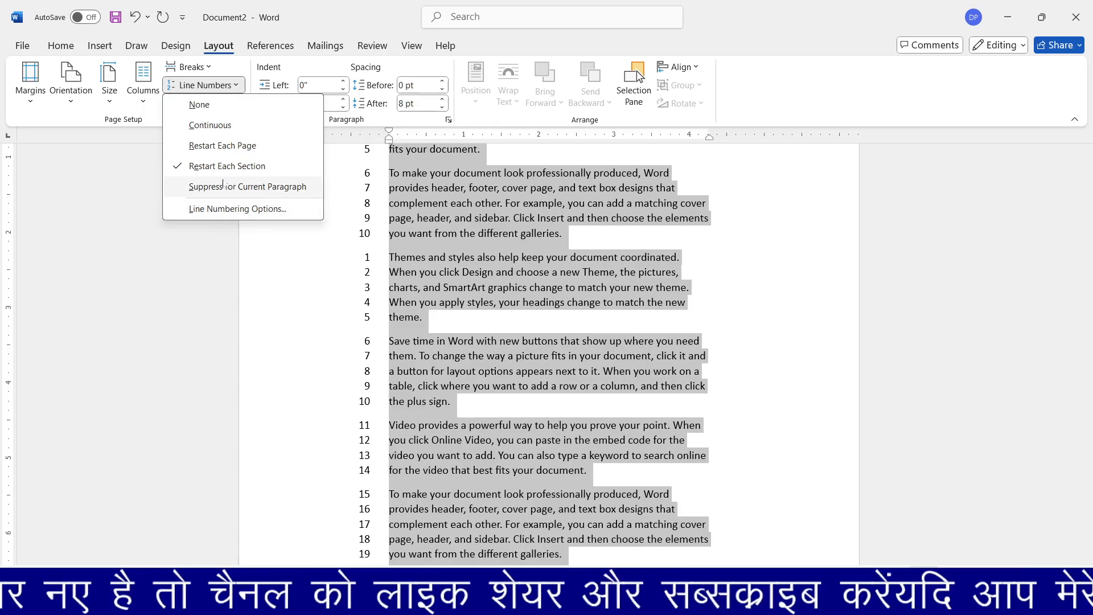
left_click(300, 276)
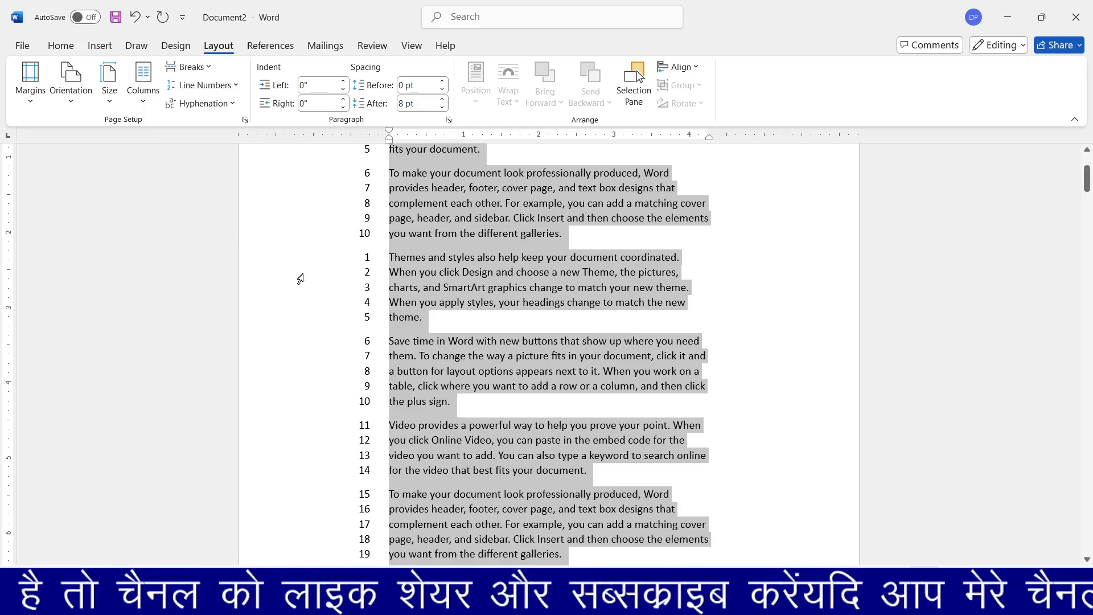
left_click(204, 85)
left_click(303, 329)
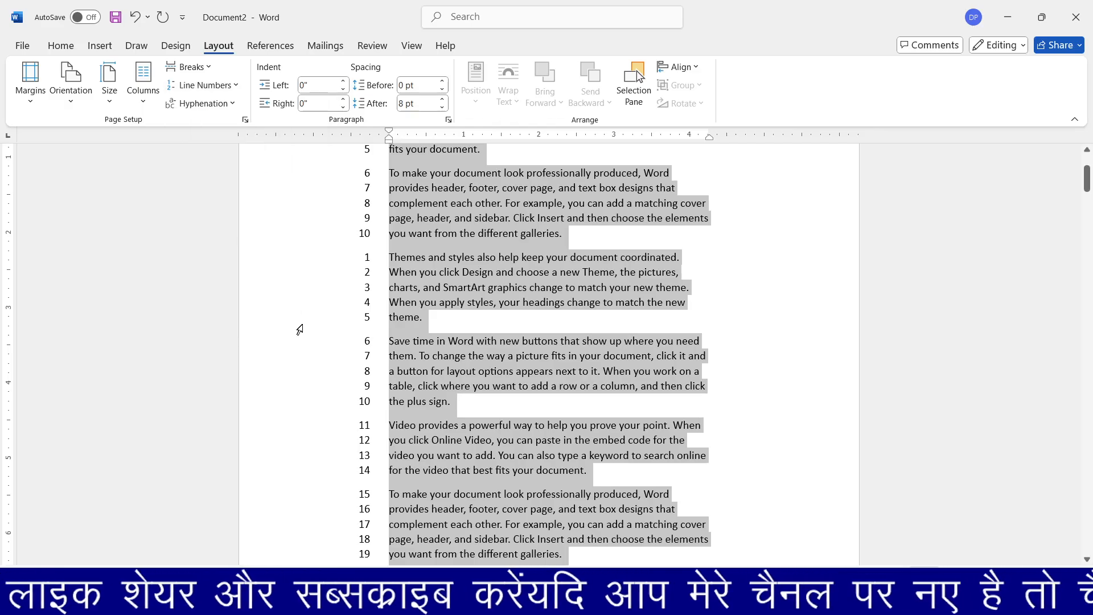
Clear the text selection and undo the line numbering that restarts at each section.
left_click(454, 358)
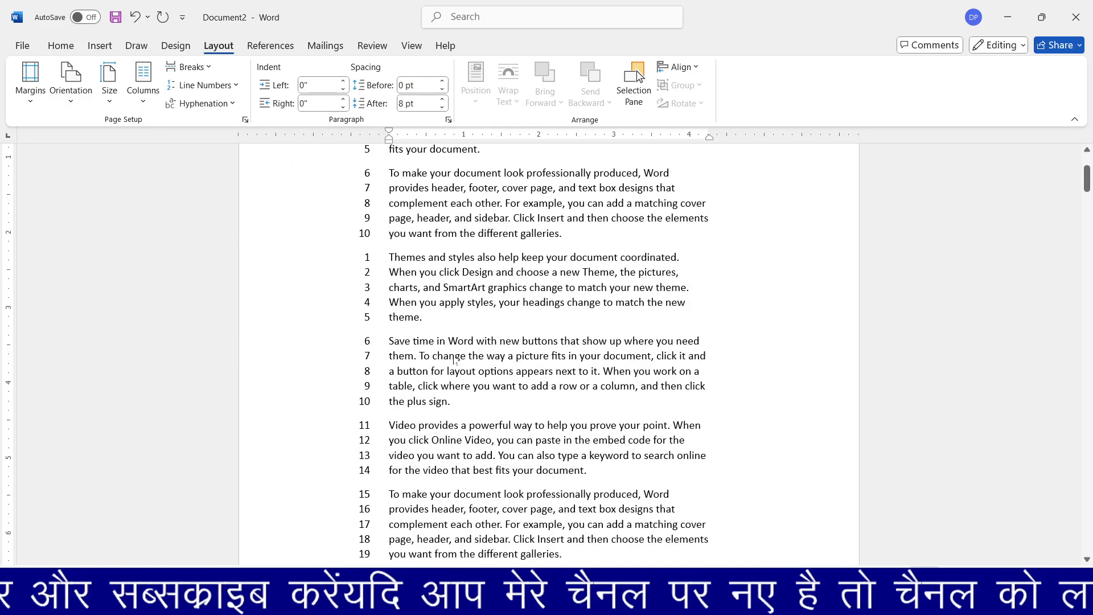
key("ctrl+z")
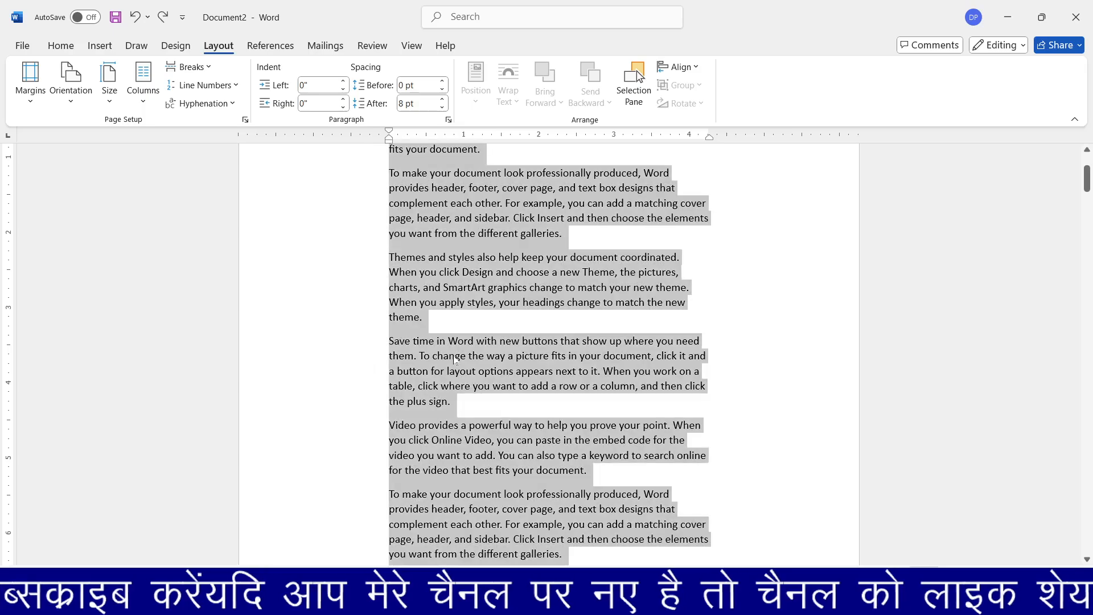
Select a line in the first page's paragraph beginning "Save time in Word" and justify the paragraph.
left_click(348, 360)
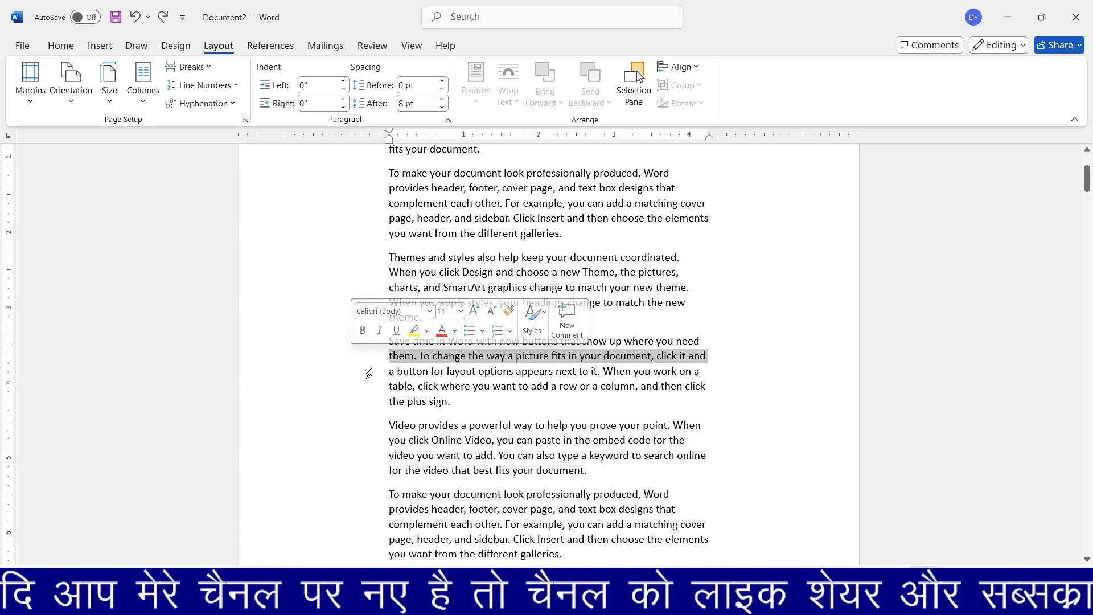
scroll(369, 373, "up", 3)
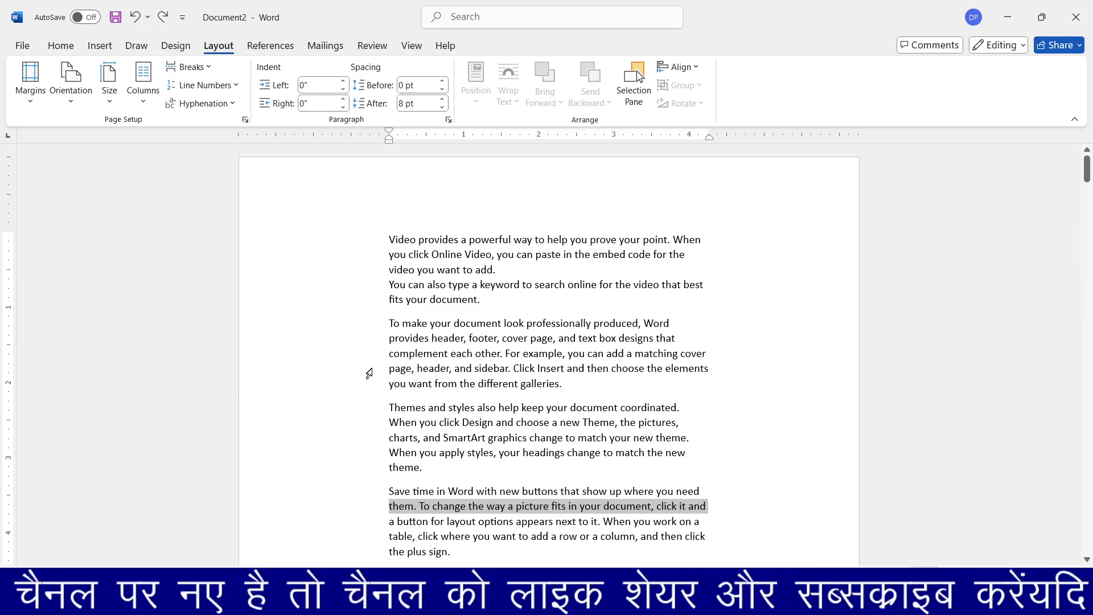
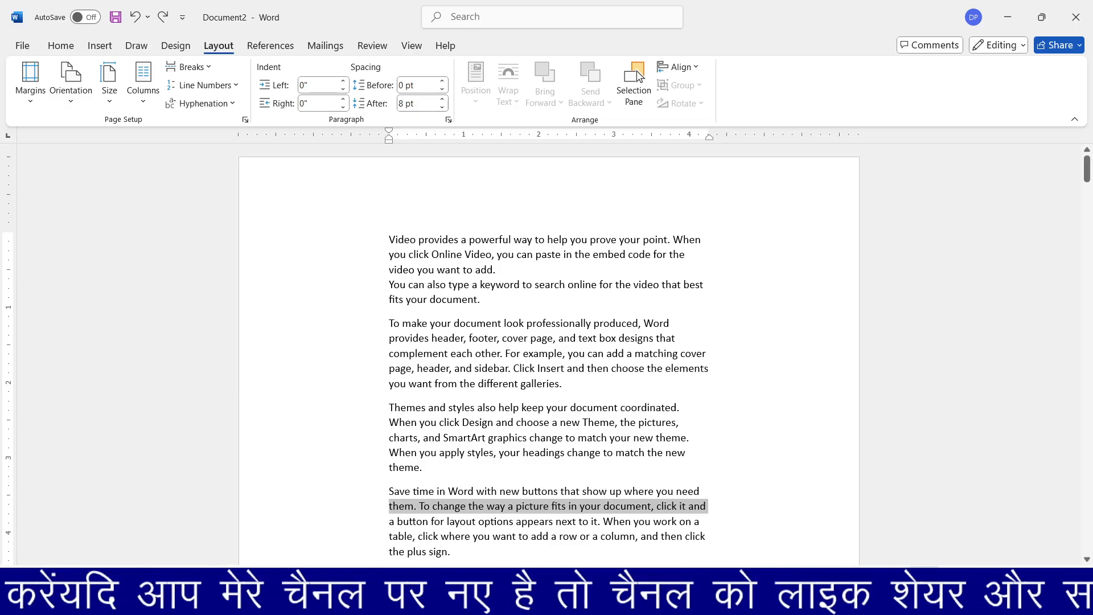
left_click(61, 46)
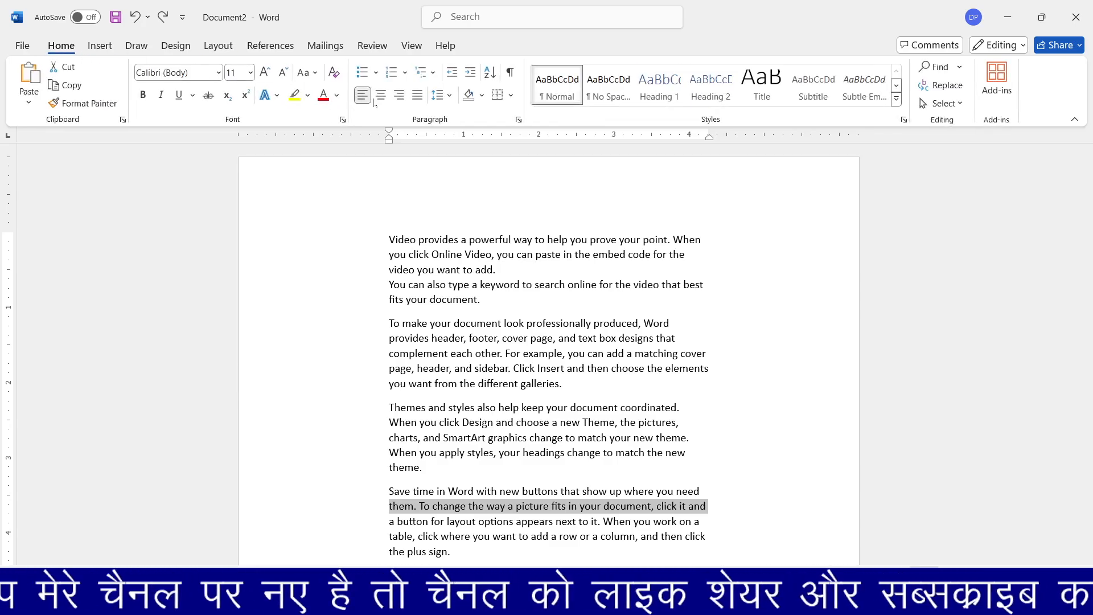
left_click(418, 97)
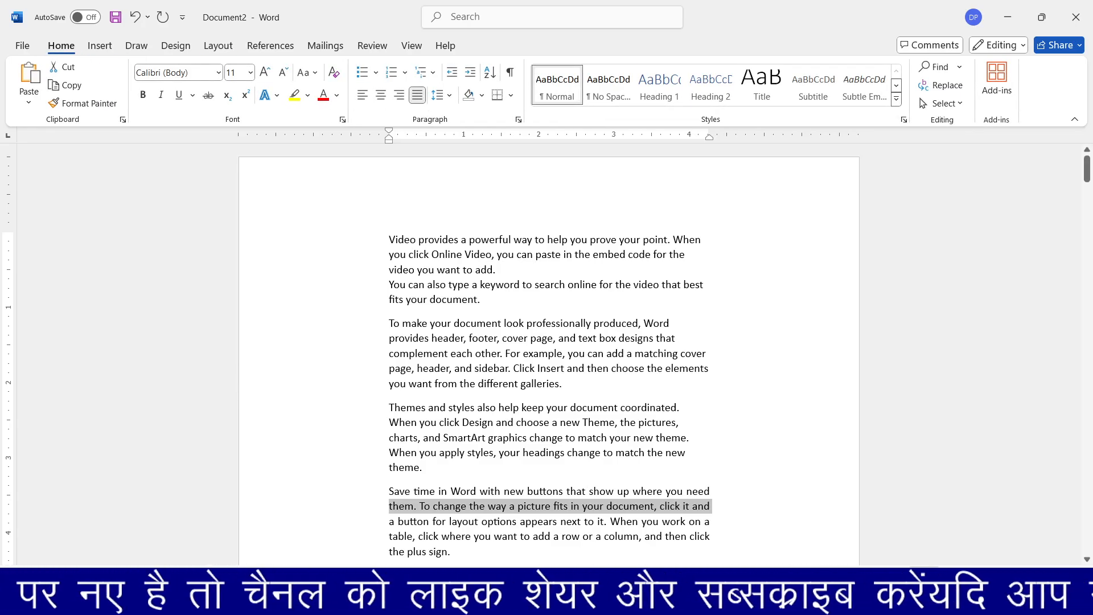
Select the text from the justified paragraph down to the end of the first page and set hyphenation to Automatic.
left_click(218, 46)
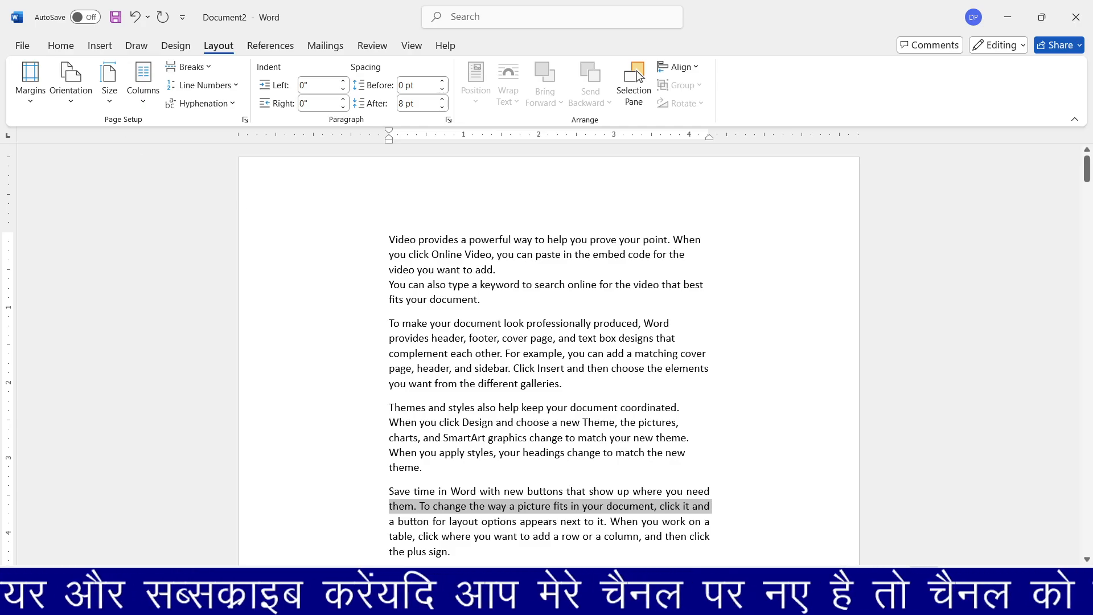
scroll(639, 77, "down", 6)
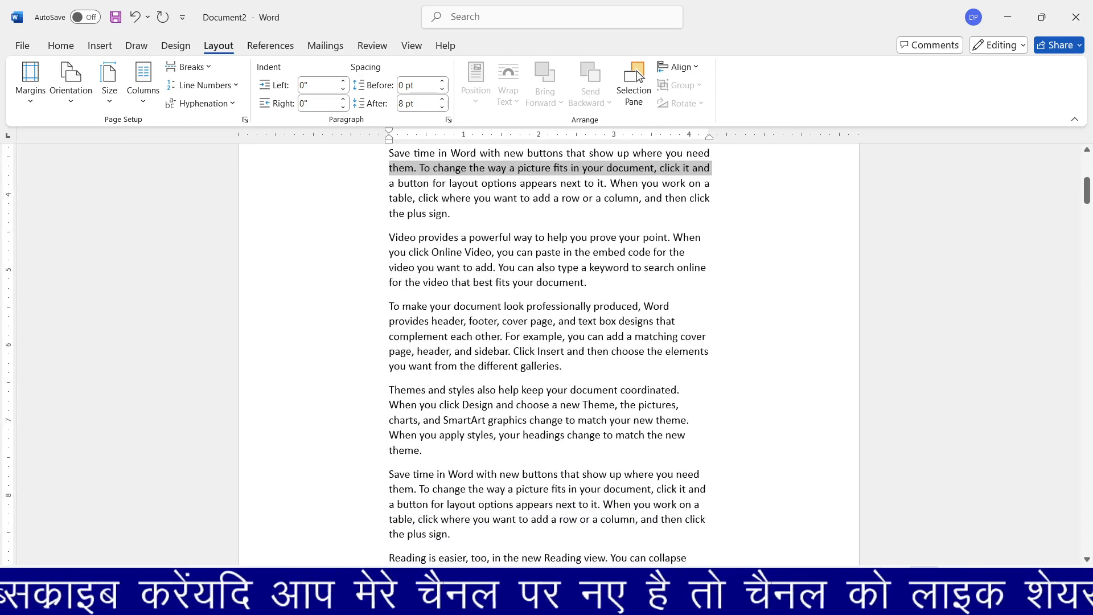
scroll(639, 77, "down", 2)
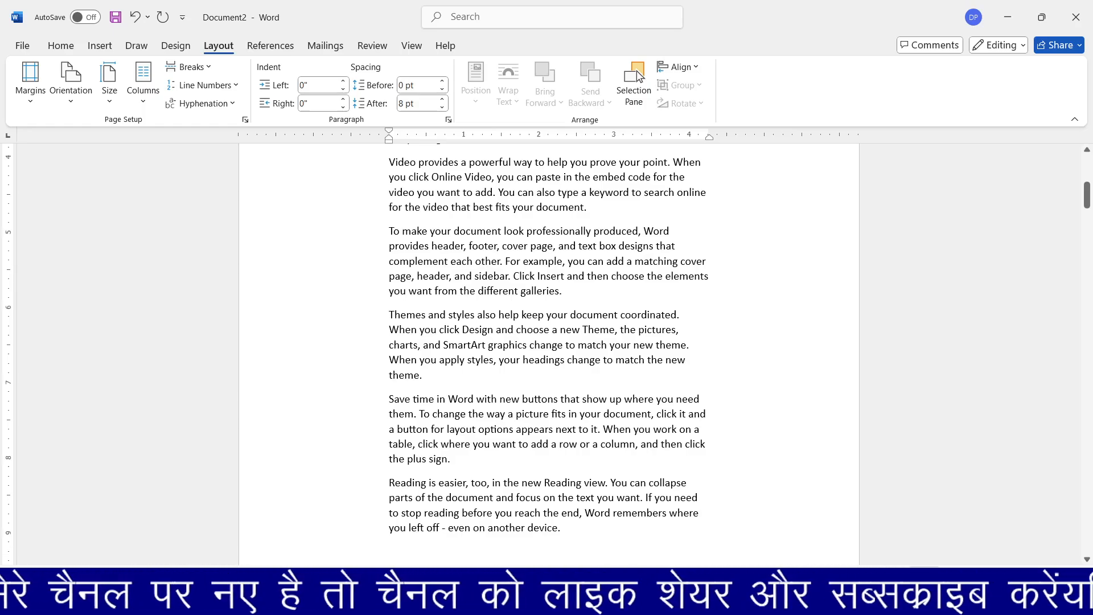
scroll(639, 77, "up", 5)
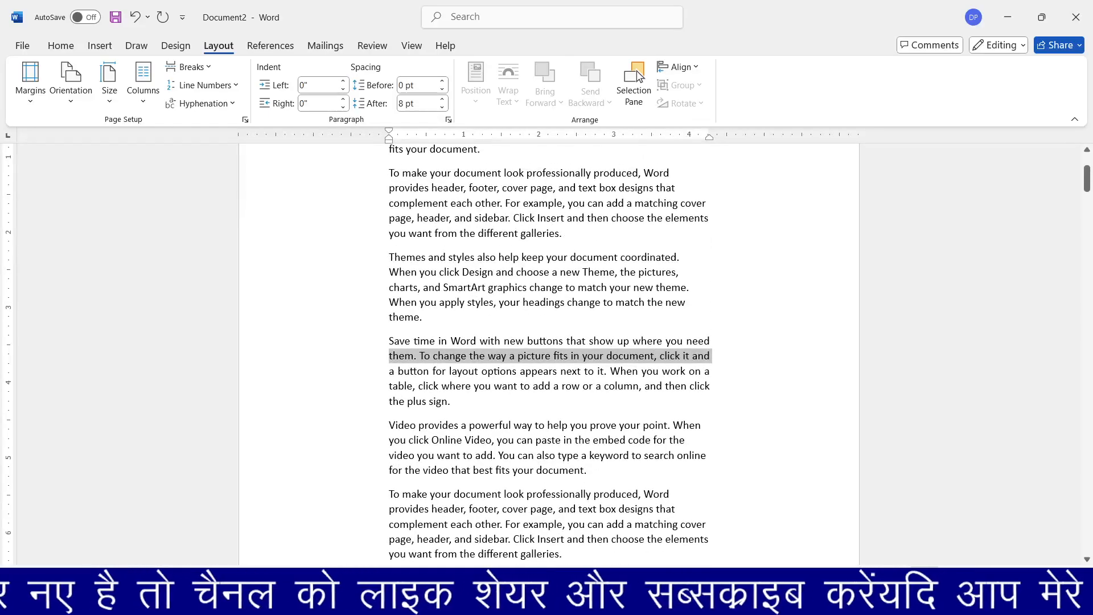
key("Right")
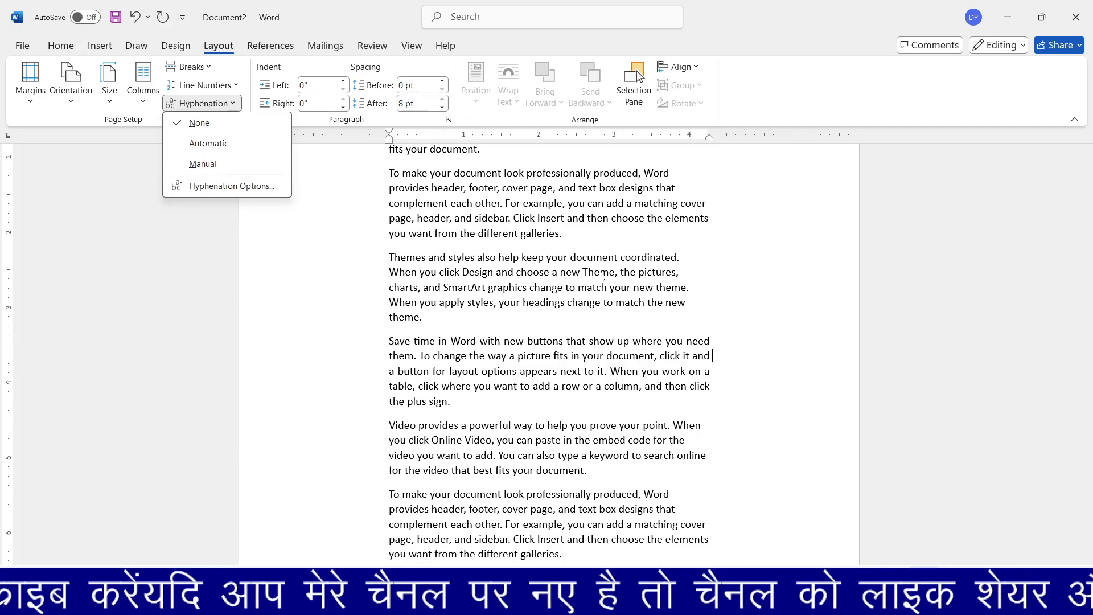
key("Escape")
key("shift+Down")
key("shift+Down")
key("shift+Down")
key("shift+Down")
key("shift+Down")
key("shift+Down")
key("shift+Down")
key("shift+Down")
key("shift+Down")
key("shift+Down")
key("shift+Down")
key("shift+Down")
key("shift+Down")
key("shift+Down")
key("shift+Down")
key("shift+Down")
key("shift+Down")
key("shift+Down")
key("shift+Down")
key("shift+Down")
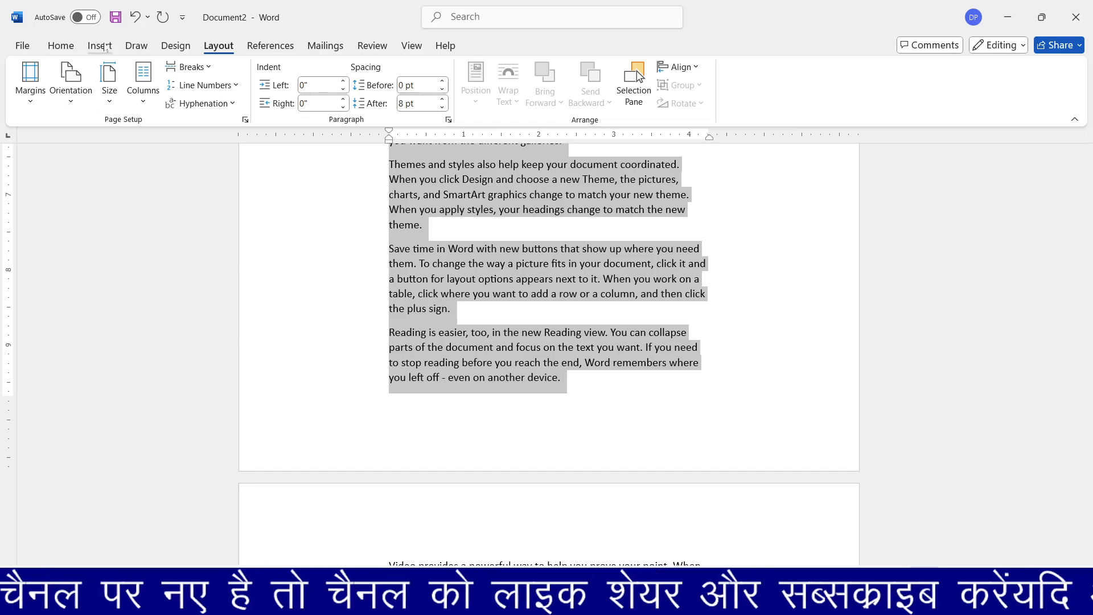
left_click(220, 105)
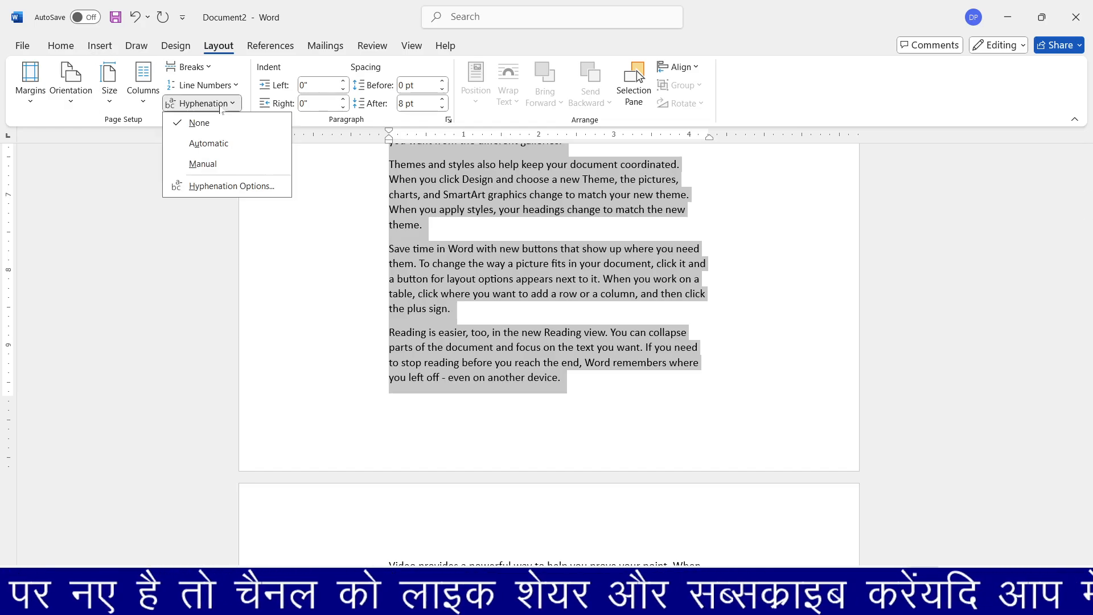
left_click(228, 143)
scroll(661, 351, "up", 4)
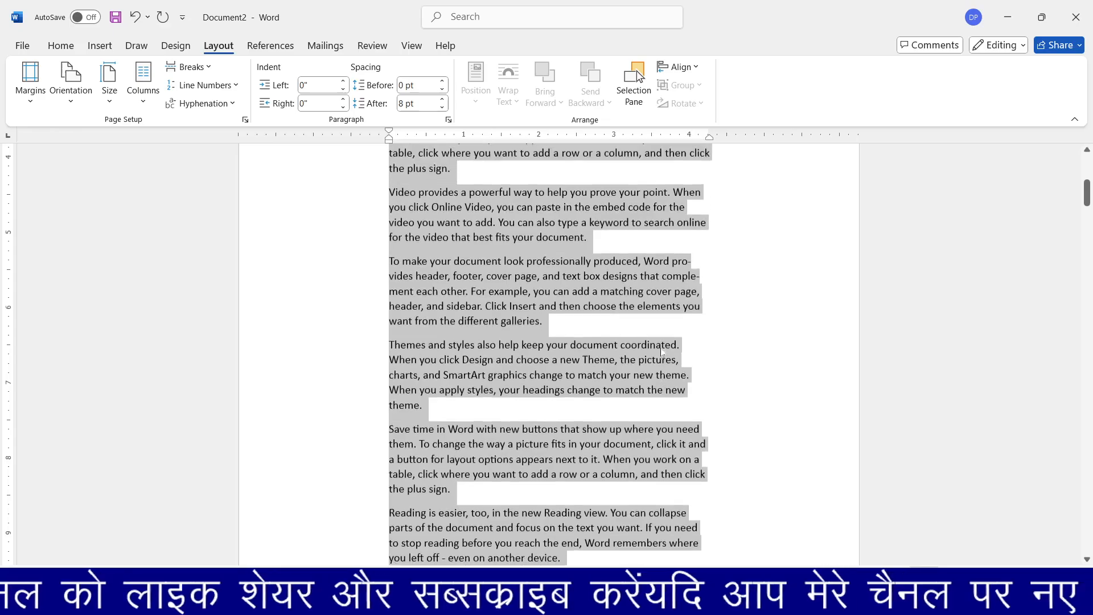
Select the hyphenated fragment "comple-" in the paragraph beginning "To make your document" and set hyphenation to None.
left_click(544, 328)
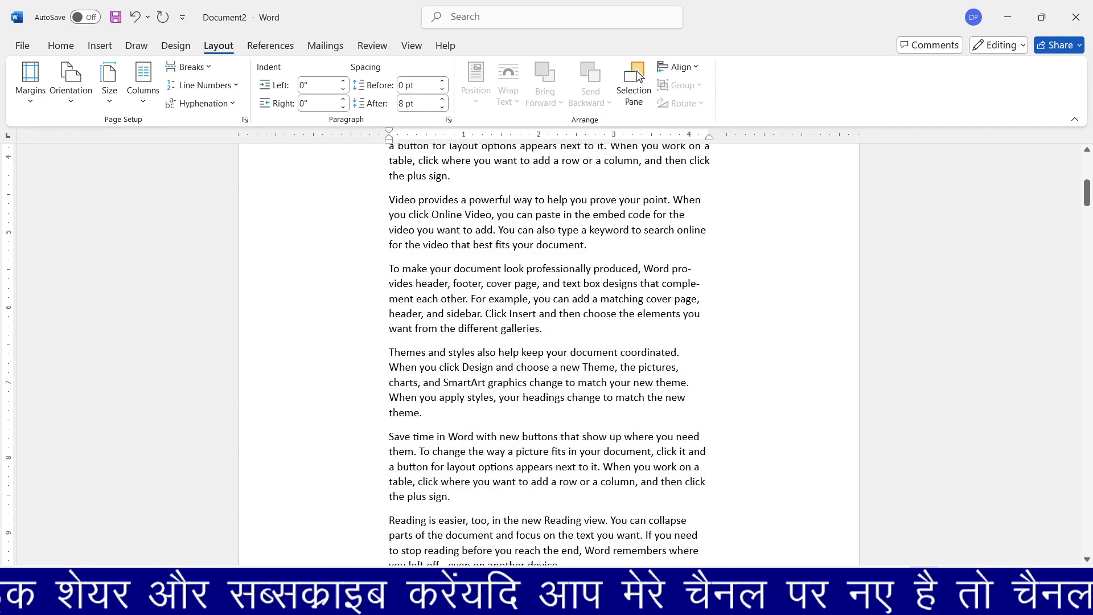
left_click_drag(661, 283, 700, 284)
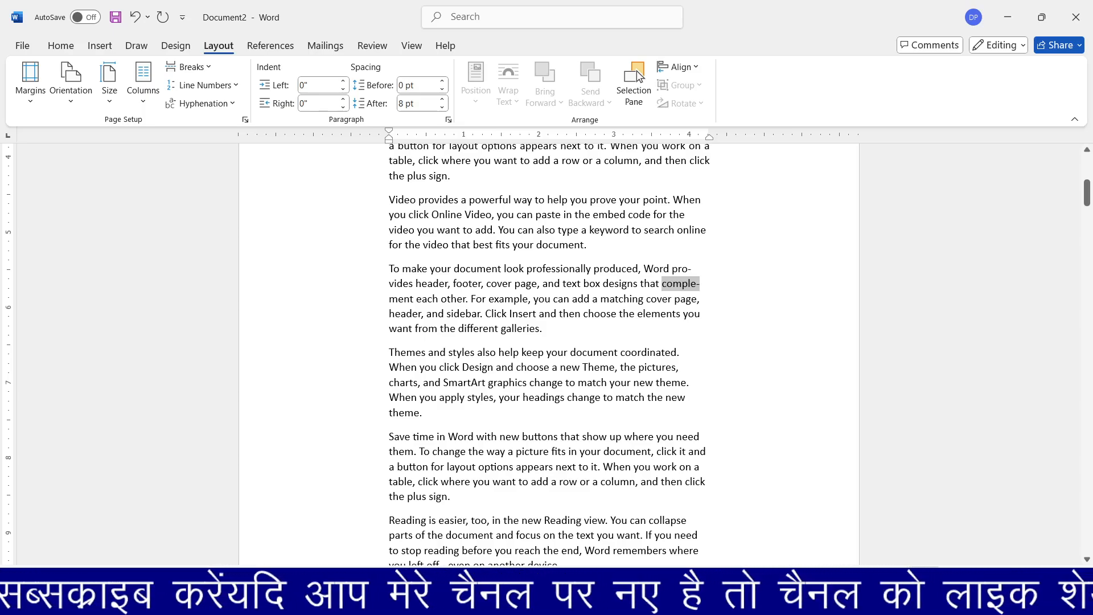
left_click(215, 104)
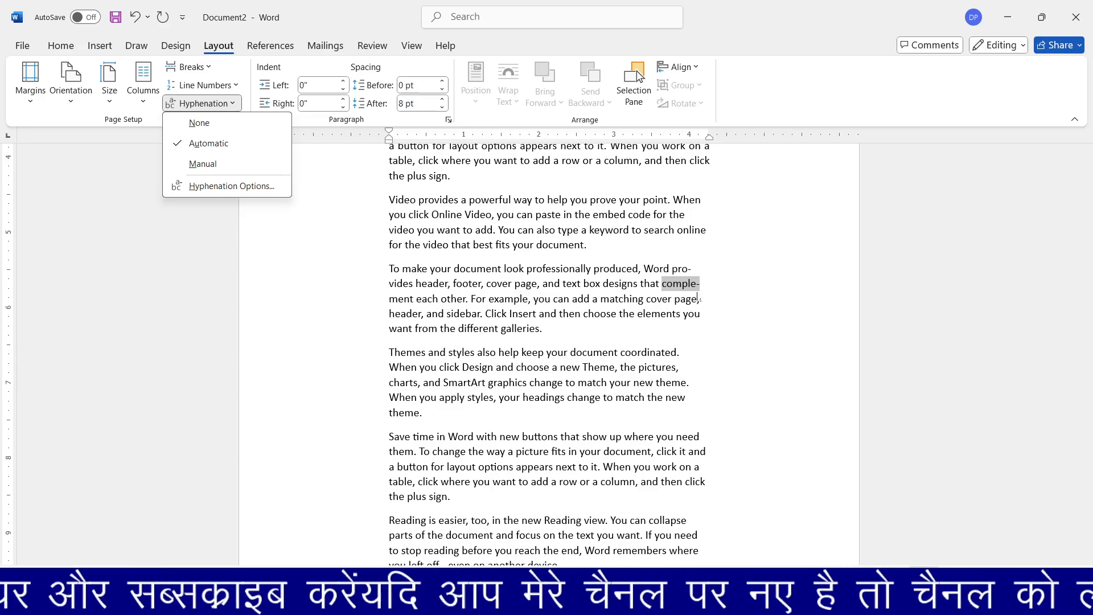
left_click(282, 124)
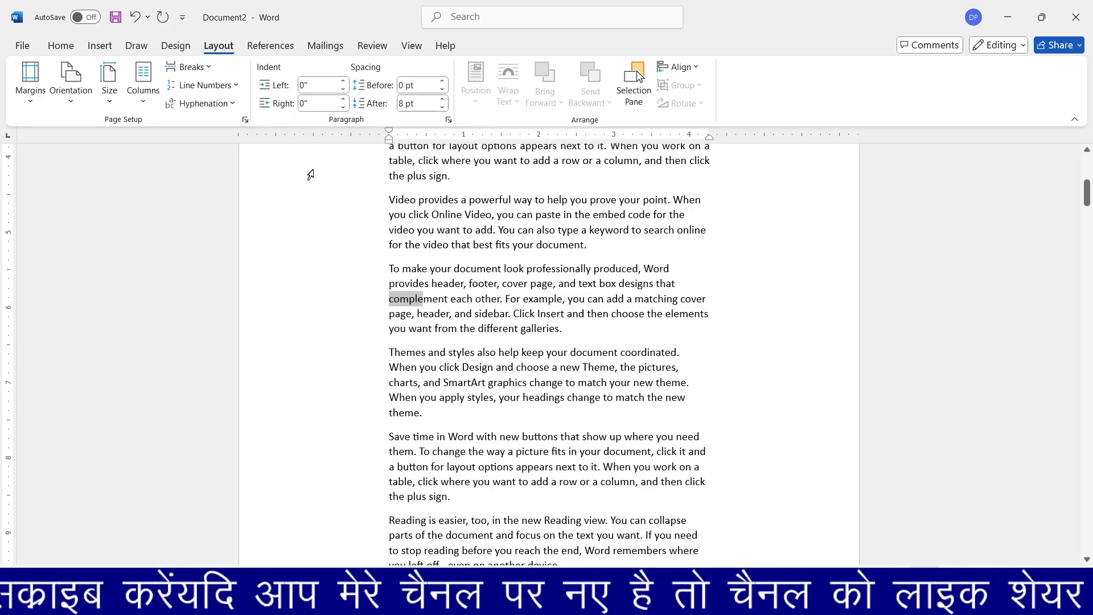
Go to the start of the document and set the first paragraph's left indent to 0.4".
key("ctrl+Home")
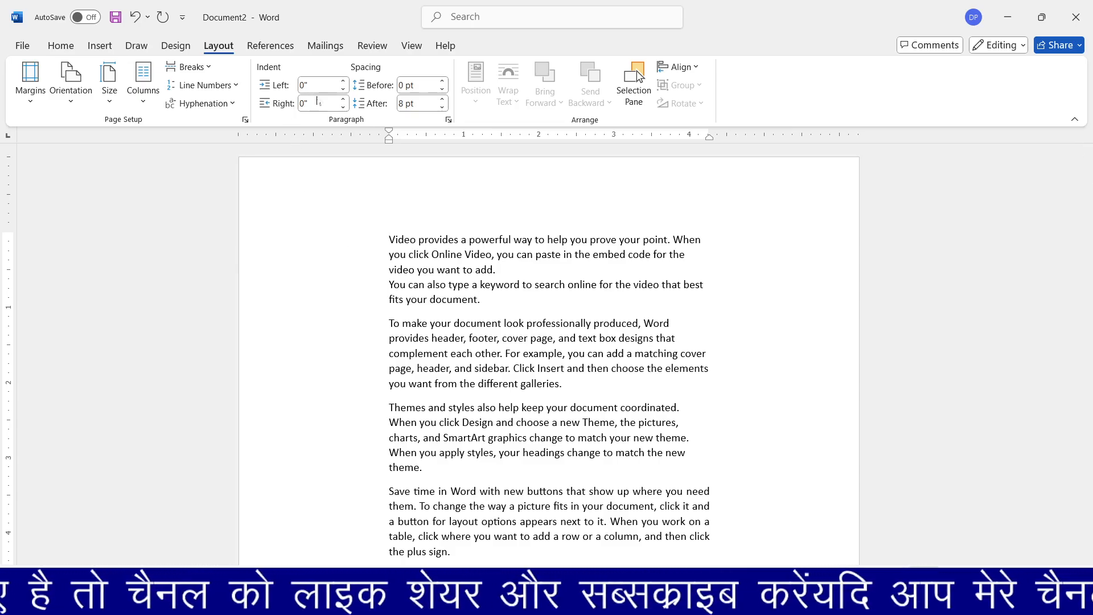
left_click(343, 81)
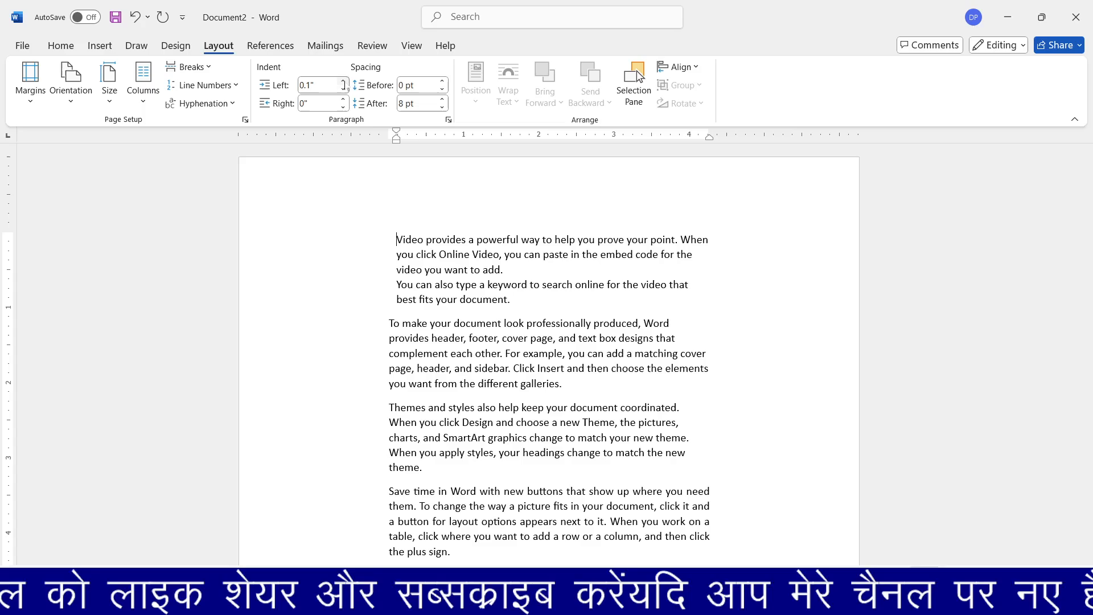
left_click(342, 81)
left_click(342, 81)
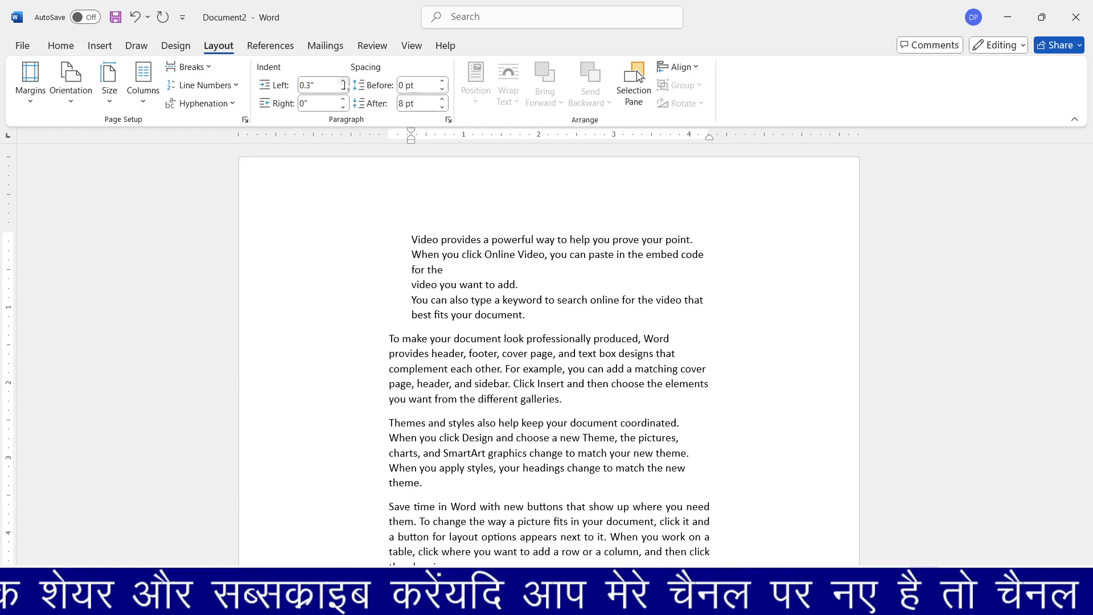
left_click(342, 81)
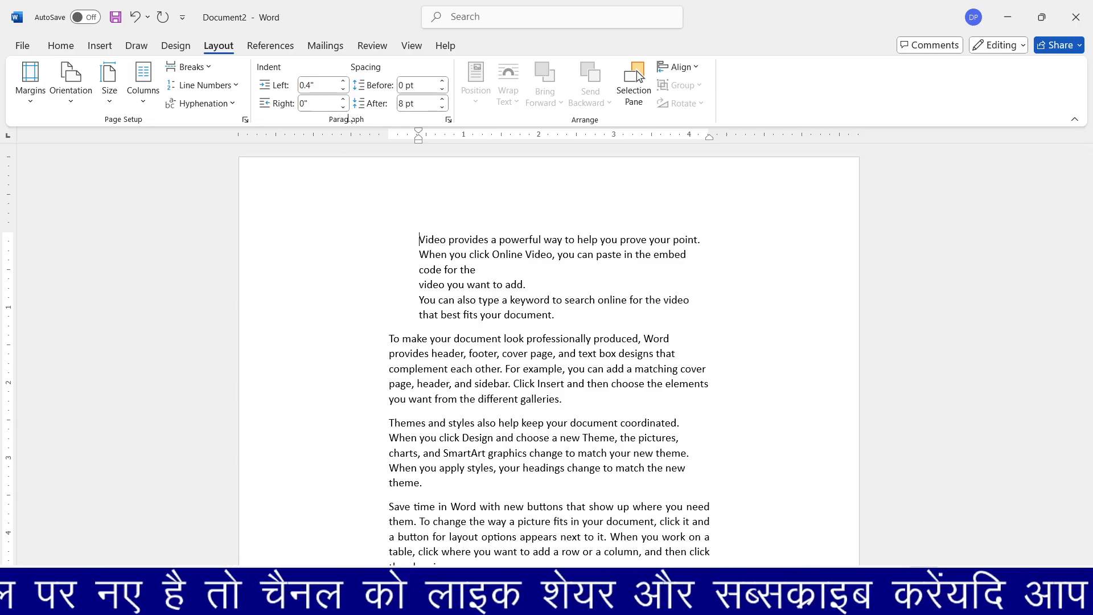
Raise the first paragraph's right indent, and reduce it to 0.3".
left_click(343, 100)
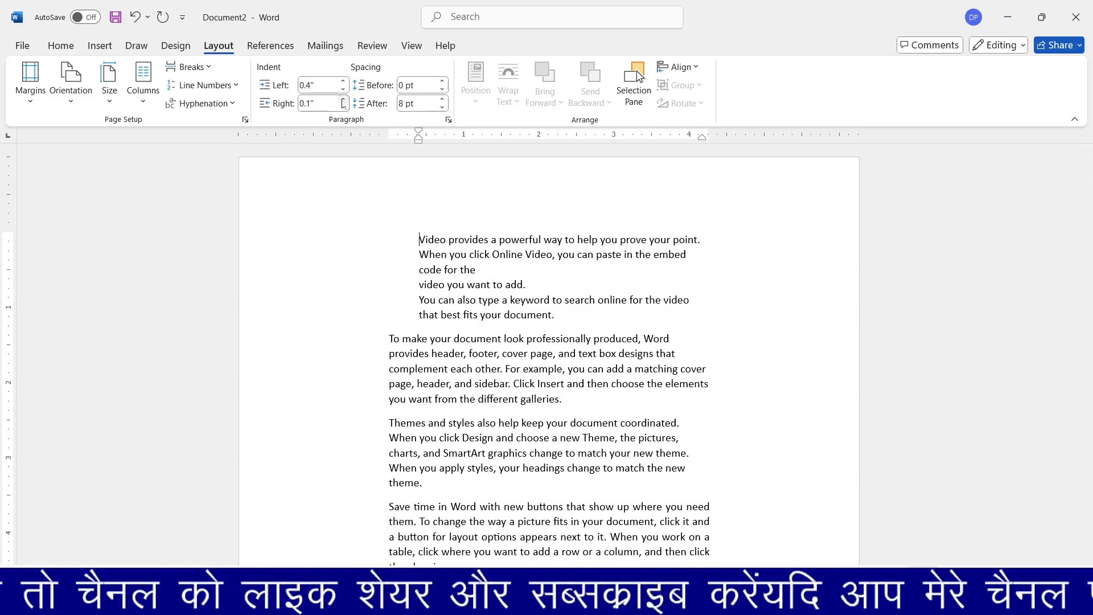
left_click(343, 100)
left_click(343, 100)
left_click(343, 100)
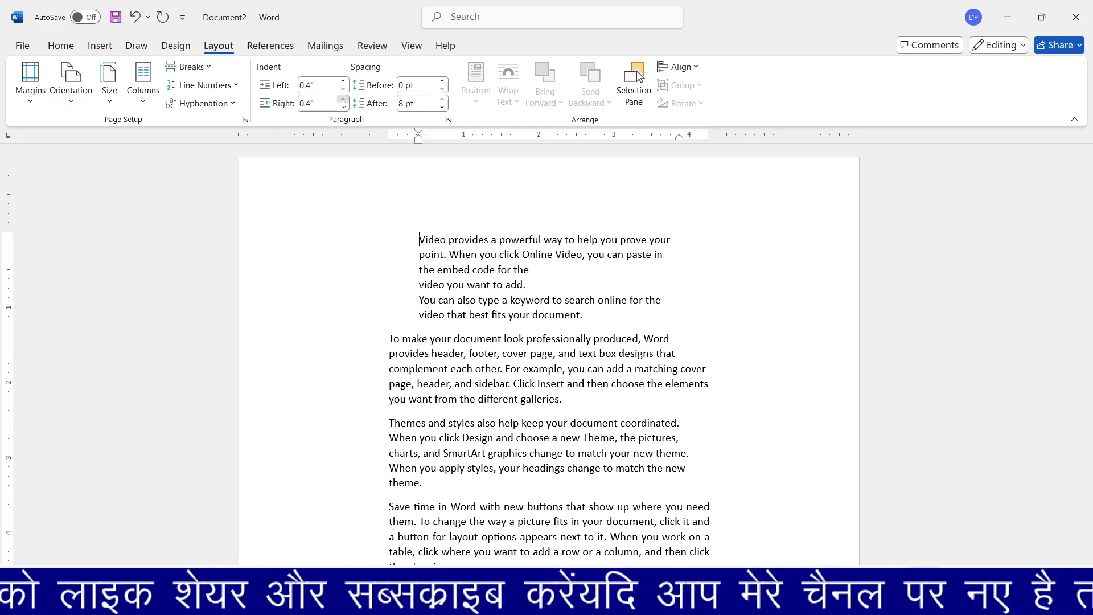
left_click(343, 100)
left_click(343, 107)
left_click(344, 107)
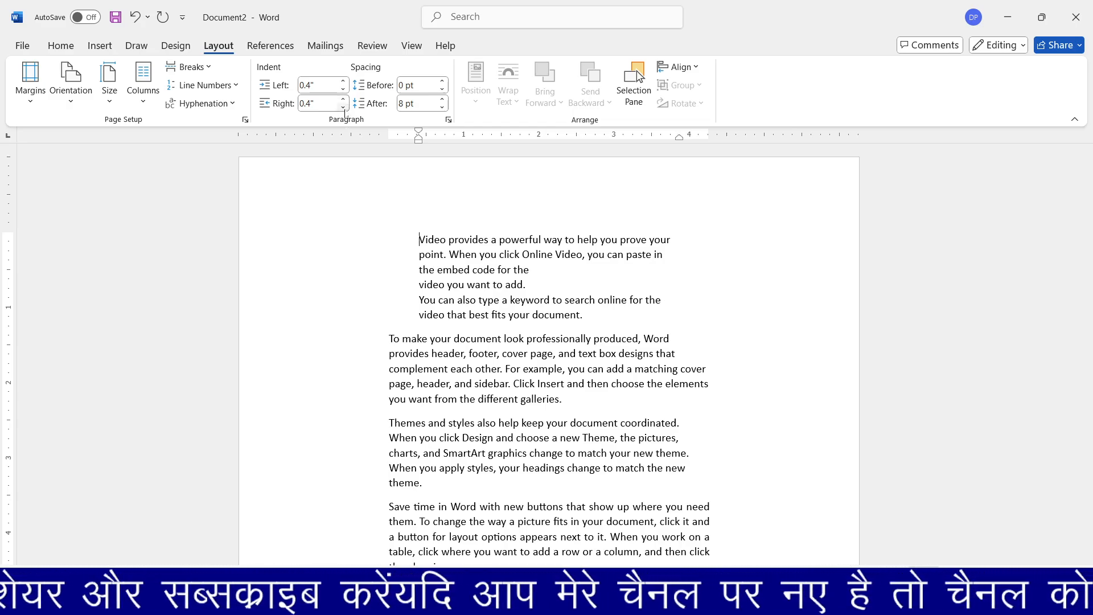
Reduce the first paragraph's left indent to -0.3" so it extends into the page margin.
left_click(343, 89)
left_click(344, 90)
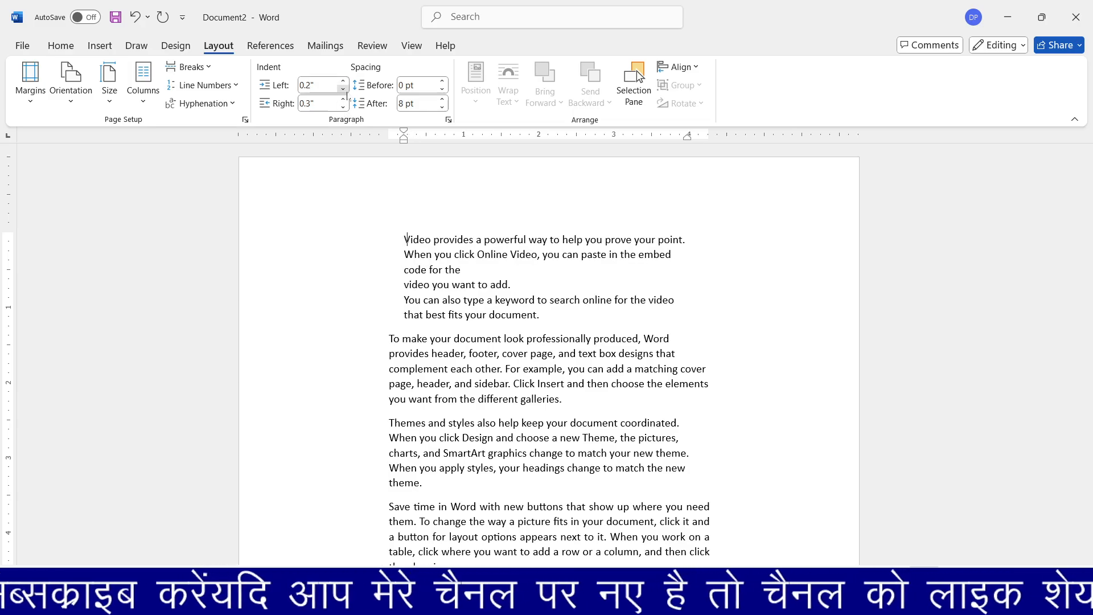
left_click(343, 90)
left_click(343, 89)
left_click(343, 90)
left_click(343, 90)
left_click(343, 89)
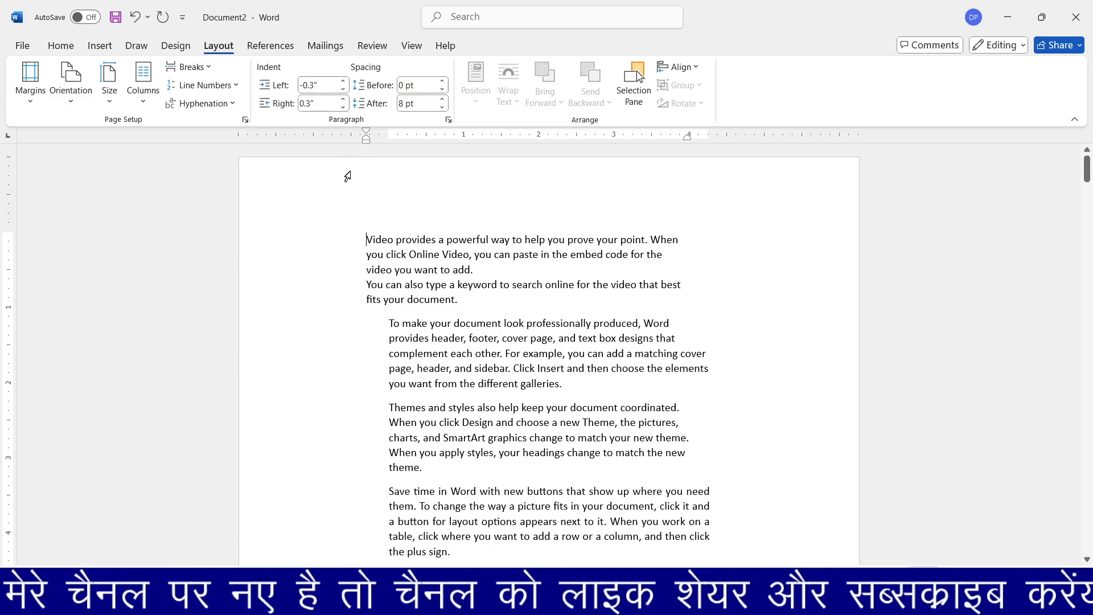
Increase the first paragraph's right indent to 1".
left_click(343, 100)
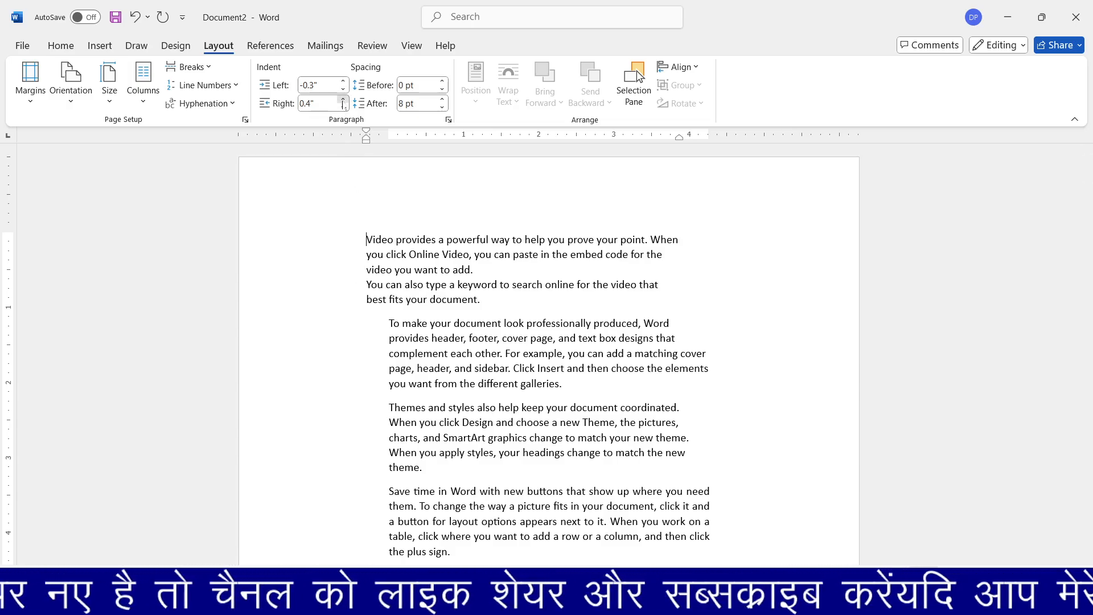
left_click(343, 100)
left_click(343, 100)
left_click(343, 101)
left_click(343, 100)
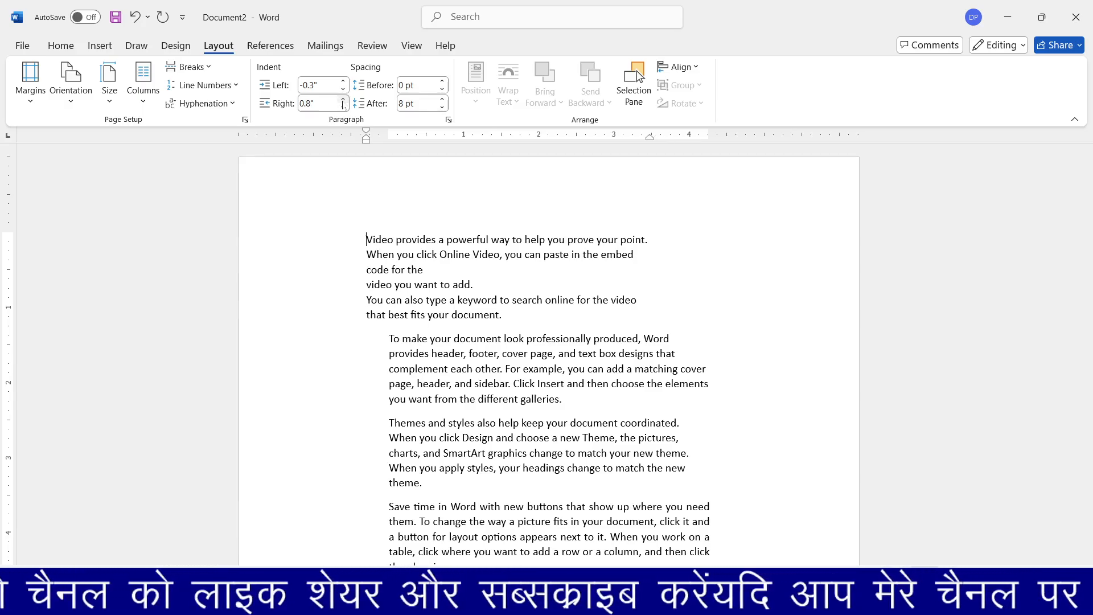
left_click(343, 100)
left_click(343, 101)
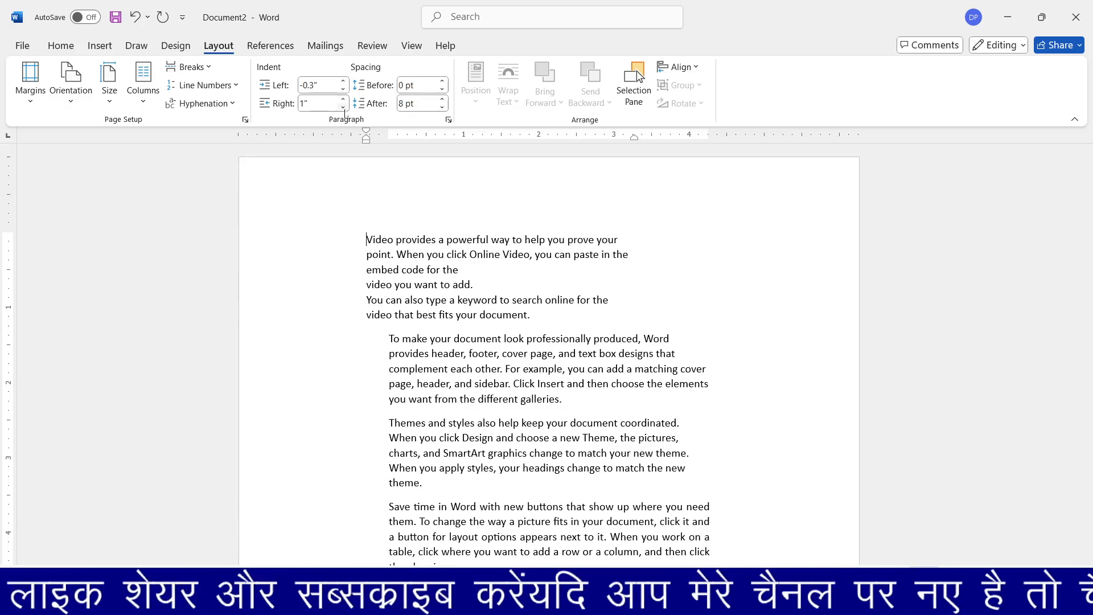
Reduce the first paragraph's right indent to -0.2" so it extends into the page margin.
left_click(343, 107)
left_click(343, 107)
left_click(343, 107)
left_click(343, 107)
left_click(343, 107)
left_click(343, 107)
left_click(343, 107)
left_click(344, 107)
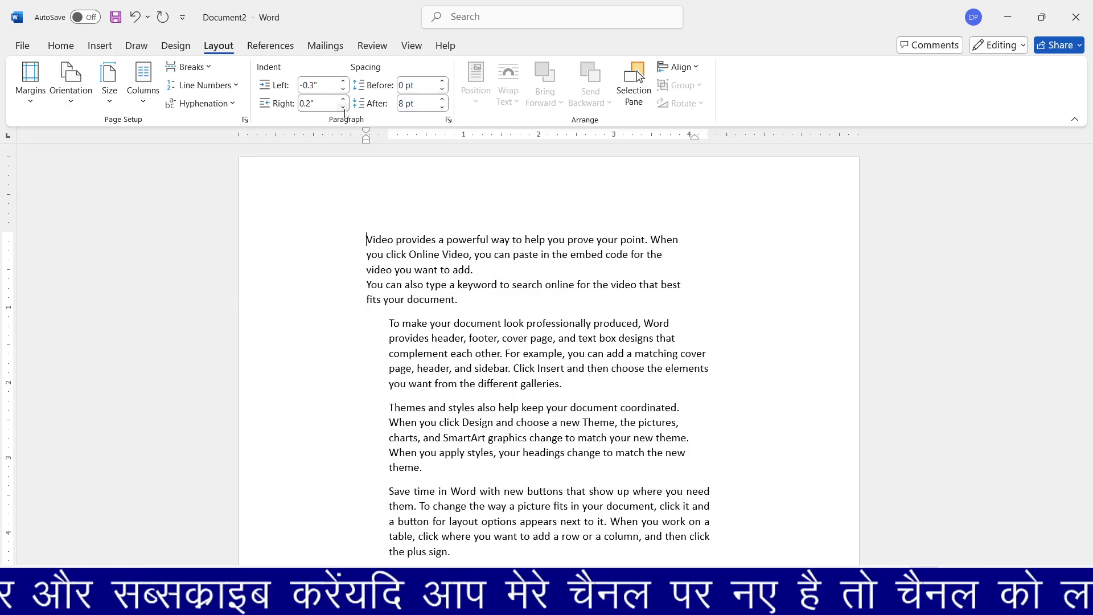
left_click(343, 107)
left_click(343, 107)
left_click(344, 107)
left_click(343, 107)
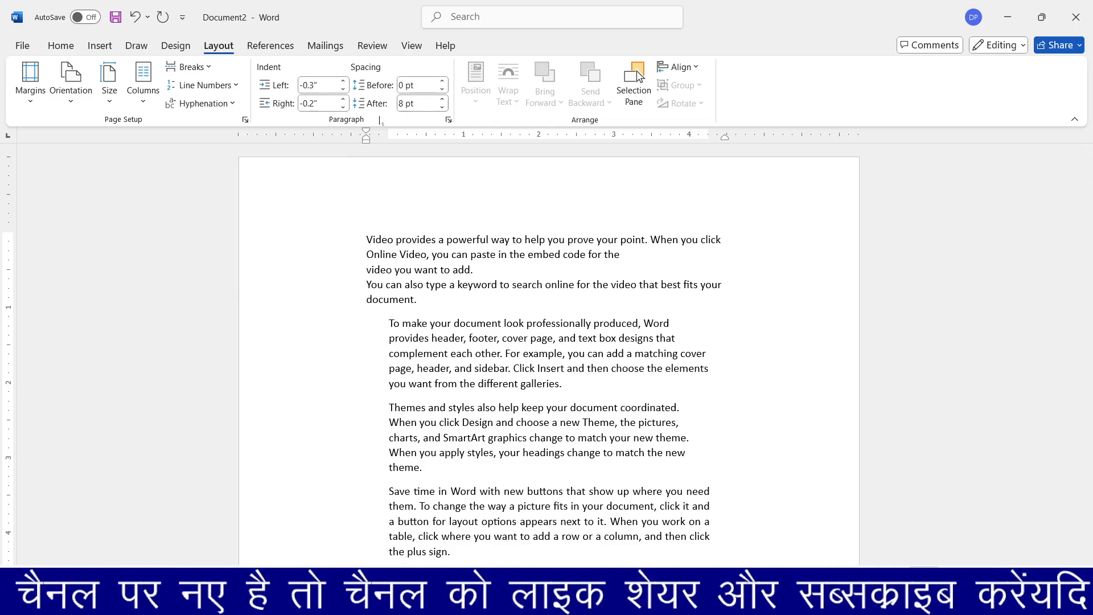
Select the first page's paragraphs up to the start of the document and set their spacing before to 48 pt.
scroll(547, 342, "down", 4)
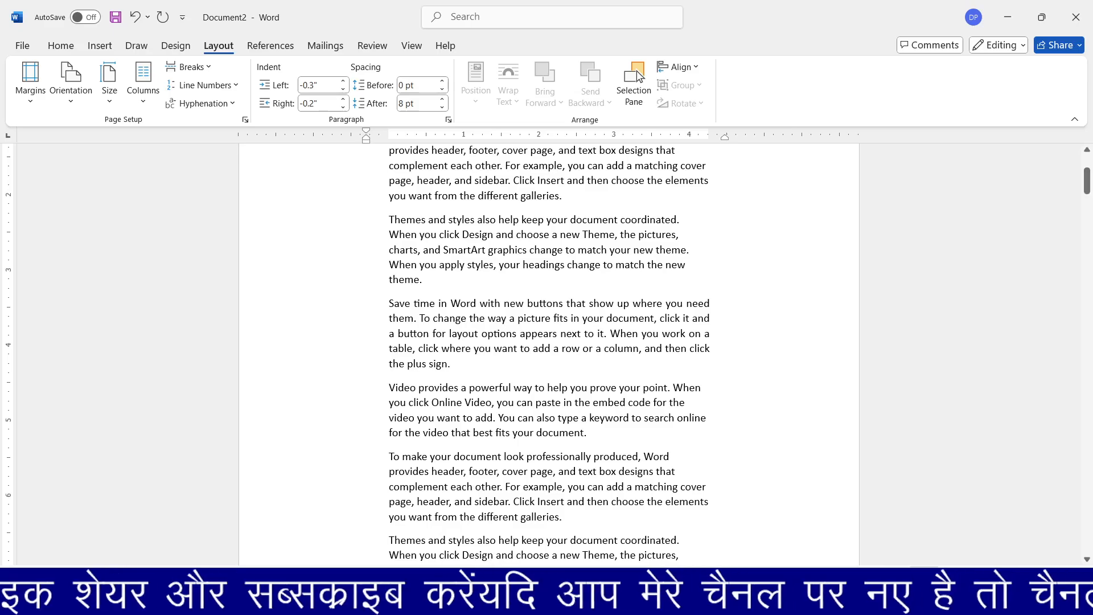
scroll(632, 403, "down", 9)
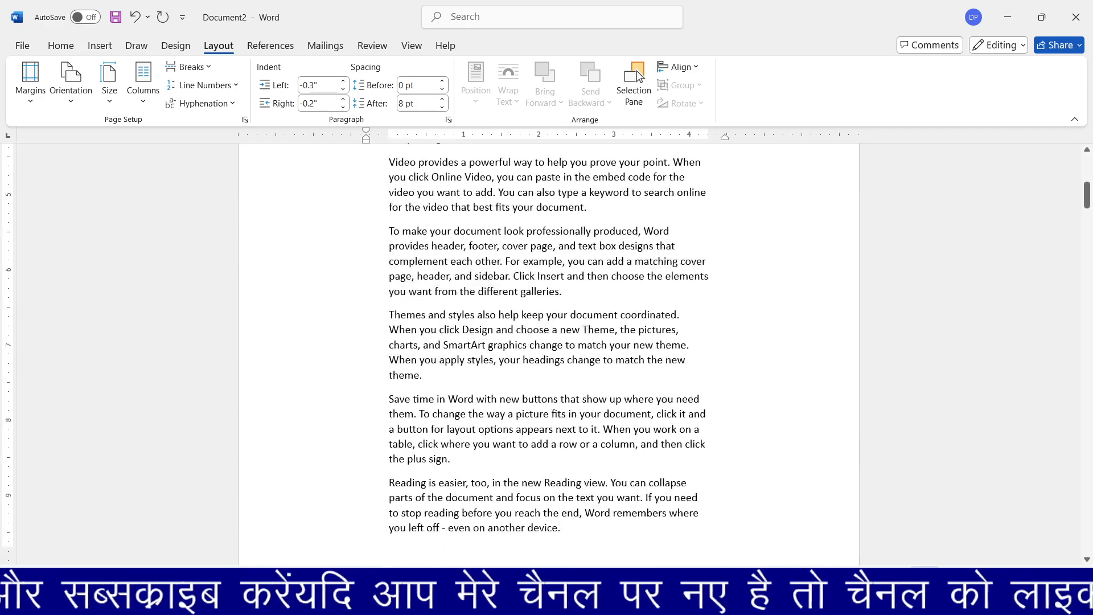
scroll(632, 403, "up", 1)
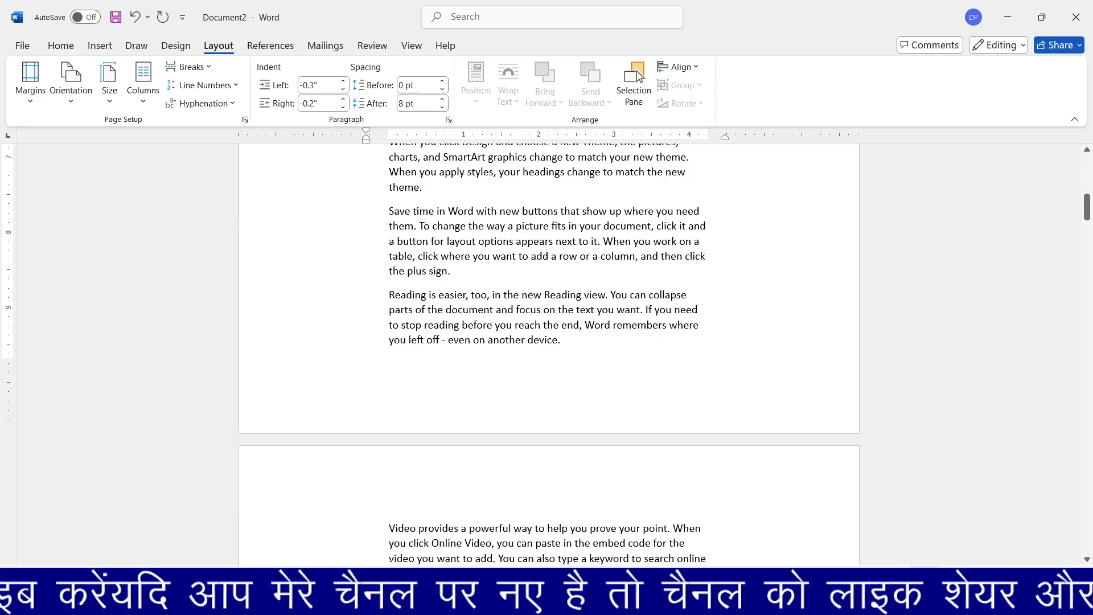
key("shift+Up")
key("shift+Up")
key("shift+Up")
key("shift+Up")
key("shift+Up")
key("shift+Up")
key("shift+Up")
key("shift+Up")
key("shift+Up")
key("shift+Up")
key("shift+Up")
key("shift+Up")
key("shift+Up")
key("shift+Up")
key("shift+Up")
key("shift+Up")
key("shift+Up")
key("shift+Up")
key("shift+Up")
key("shift+Up")
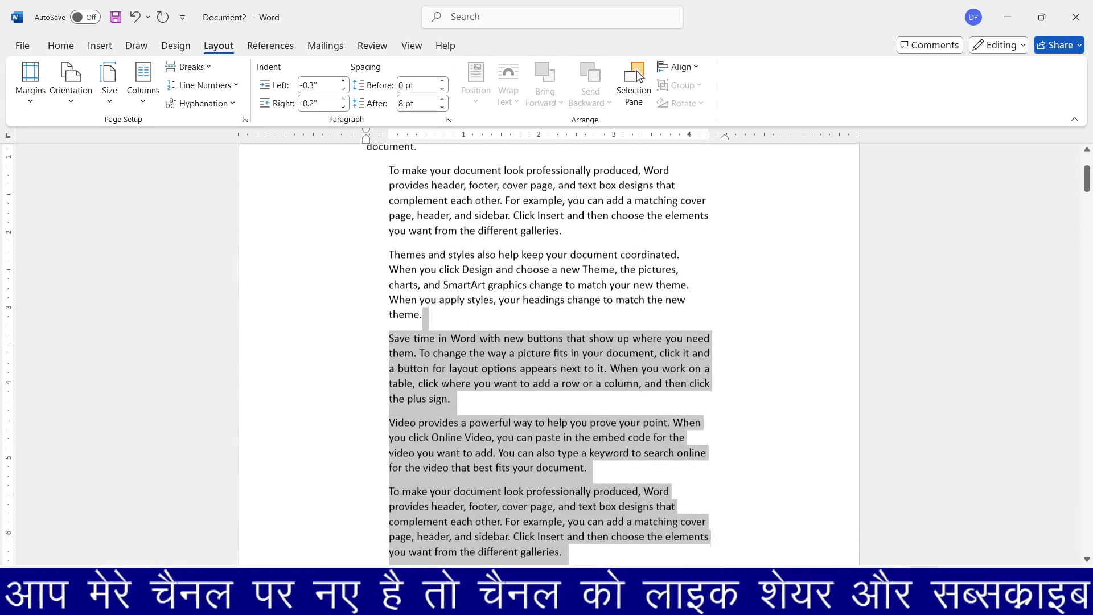
key("shift+Up")
key("shift+Up")
key("shift+Up")
key("shift+Up")
key("shift+Up")
key("shift+Up")
key("shift+Up")
key("shift+Up")
key("shift+Up")
key("shift+Up")
key("shift+Up")
key("shift+Up")
key("shift+Up")
key("shift+Up")
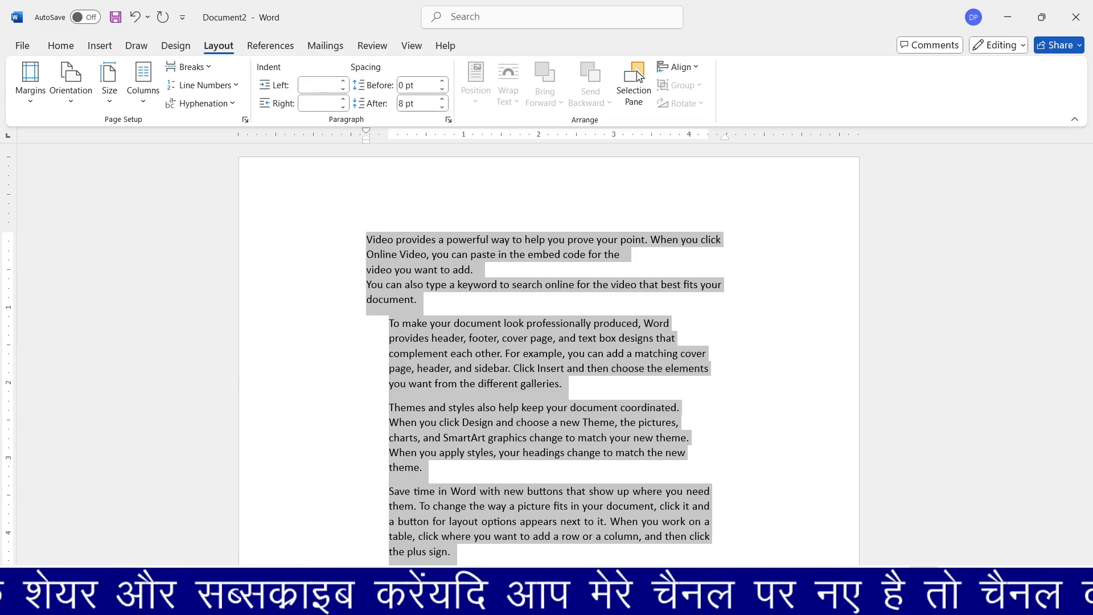
left_click(441, 82)
left_click(442, 82)
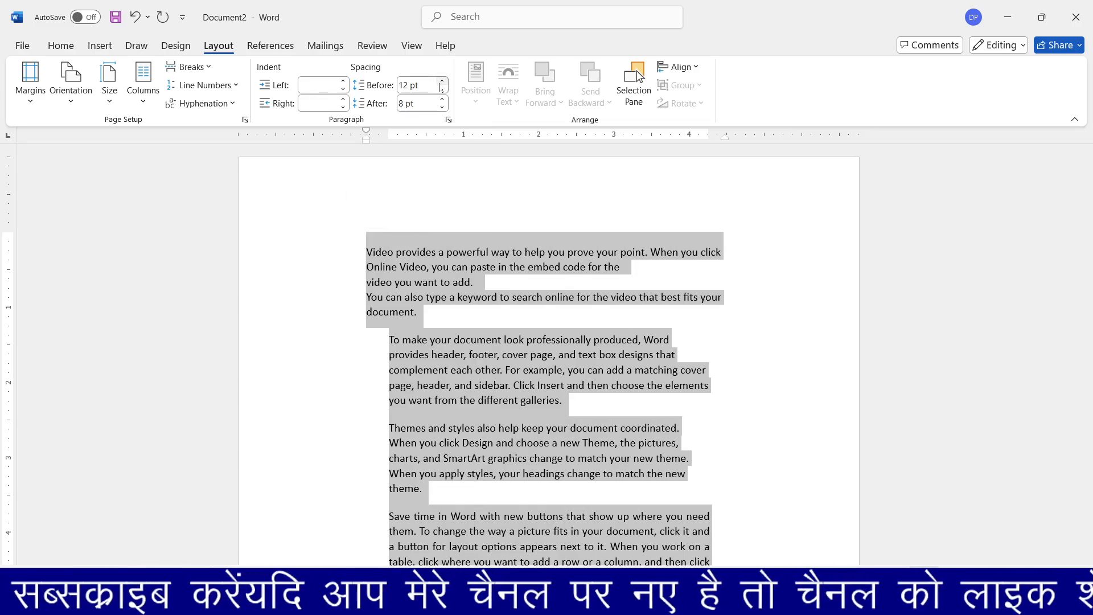
left_click(442, 81)
left_click(442, 82)
left_click(442, 81)
left_click(442, 82)
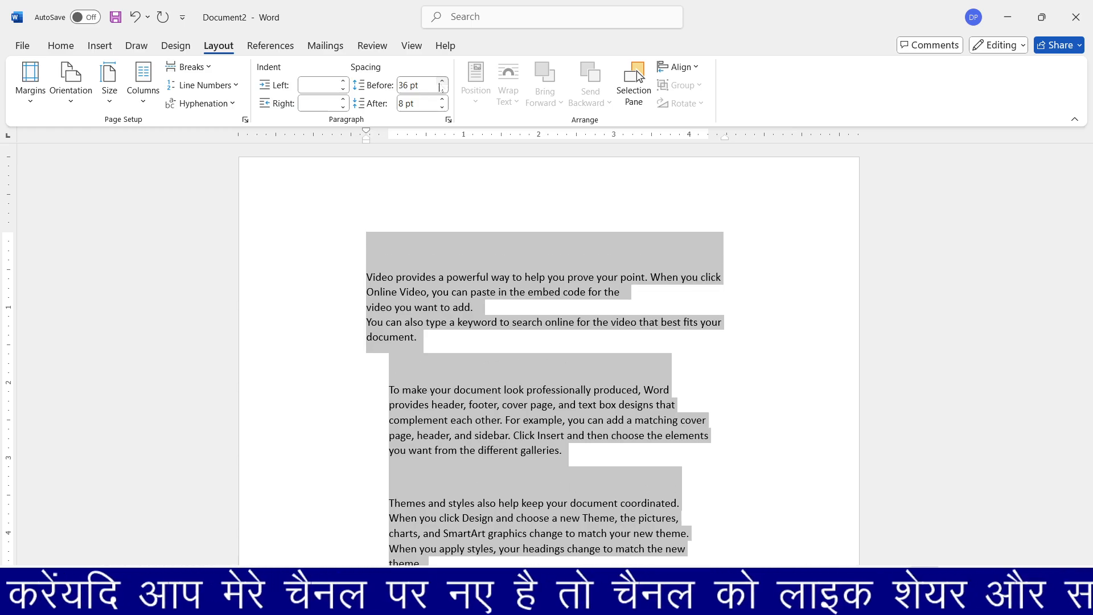
left_click(441, 81)
left_click(441, 82)
left_click(450, 350)
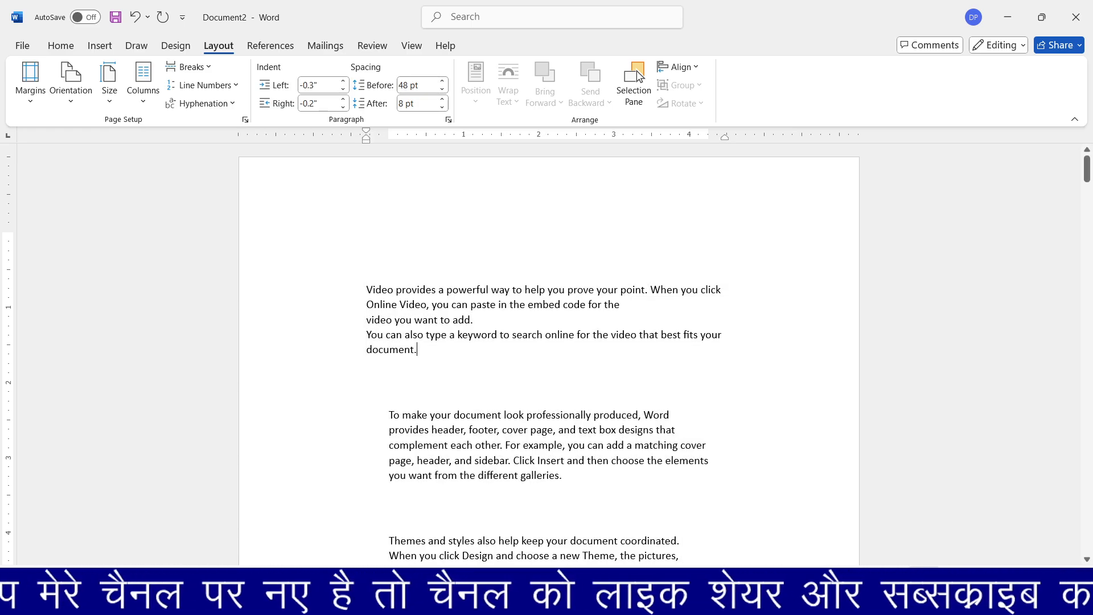
Select the whole document and reset the paragraph spacing before to 0 pt.
scroll(548, 353, "down", 3)
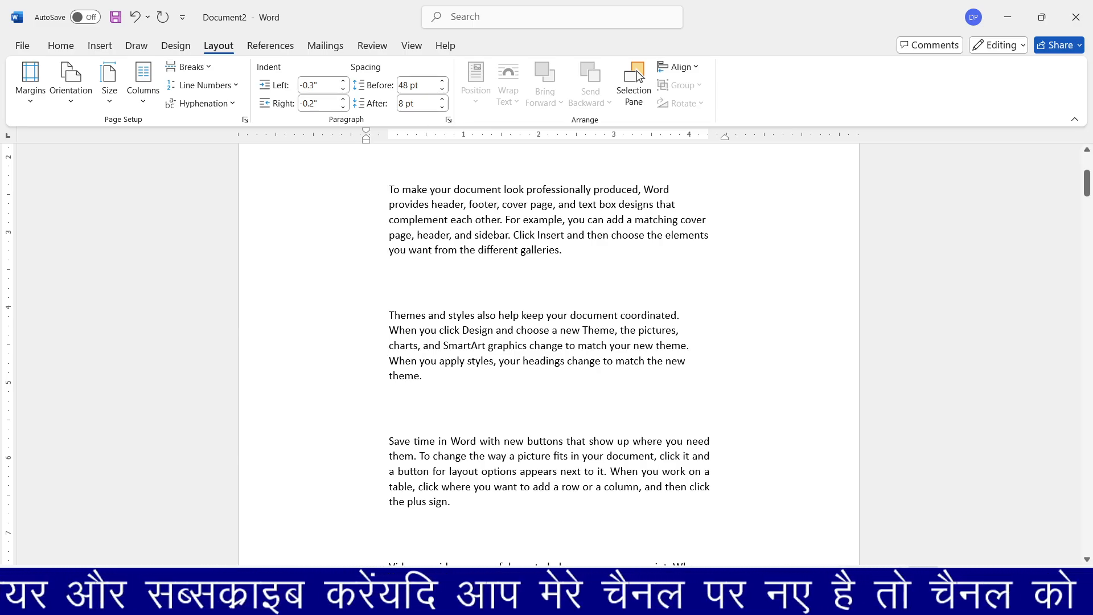
key("ctrl+a")
scroll(549, 342, "up", 3)
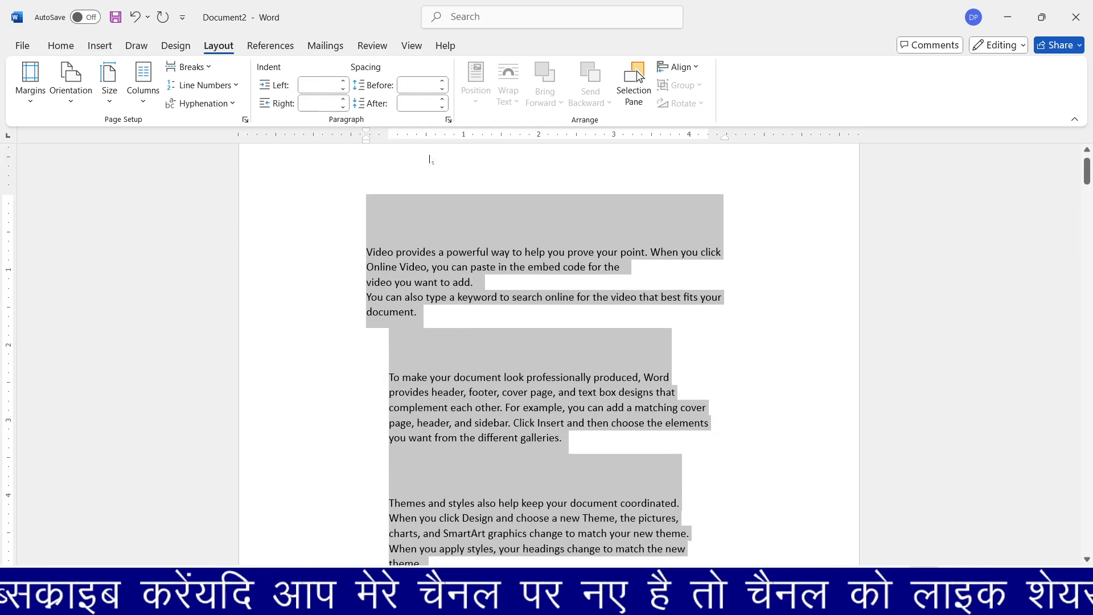
left_click(442, 89)
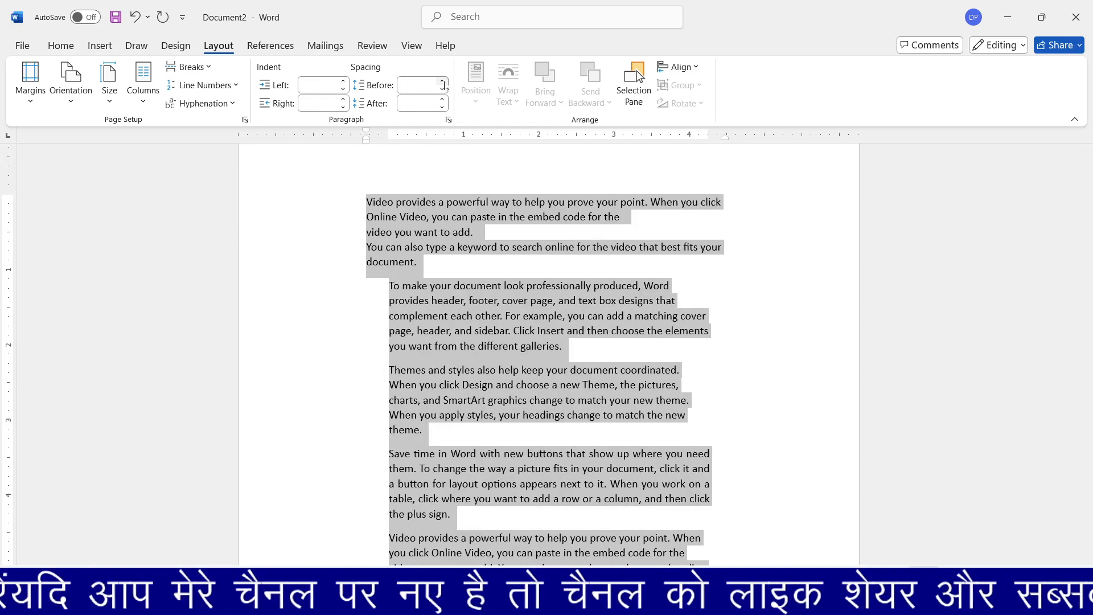
left_click(461, 266)
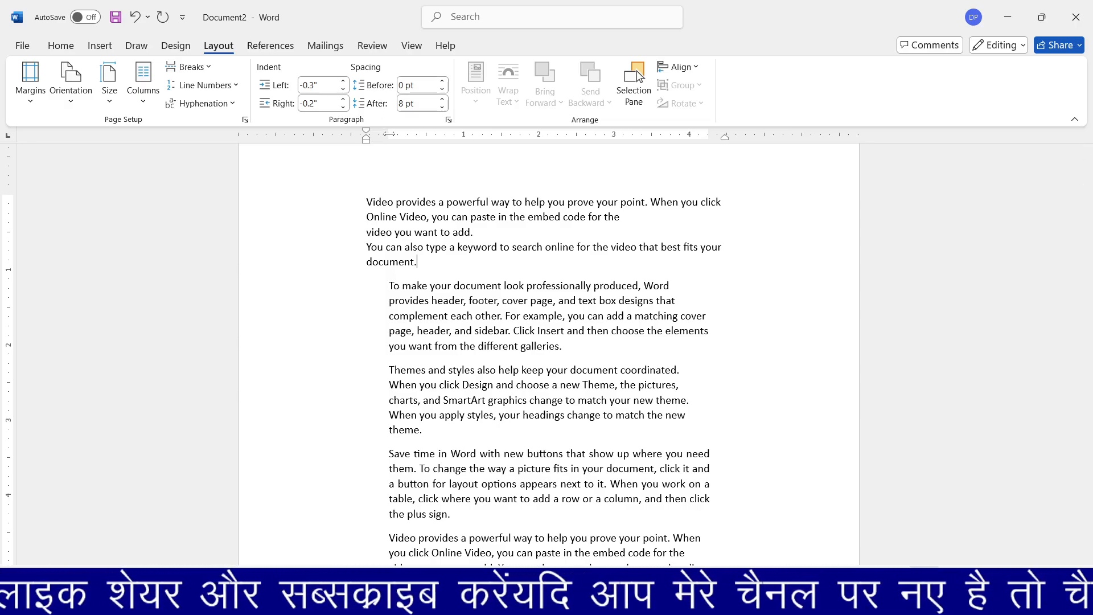
Select the text from the first paragraph to the last paragraph of the first page and set its spacing after to 42 pt.
left_click(355, 200)
left_click_drag(366, 202, 576, 518)
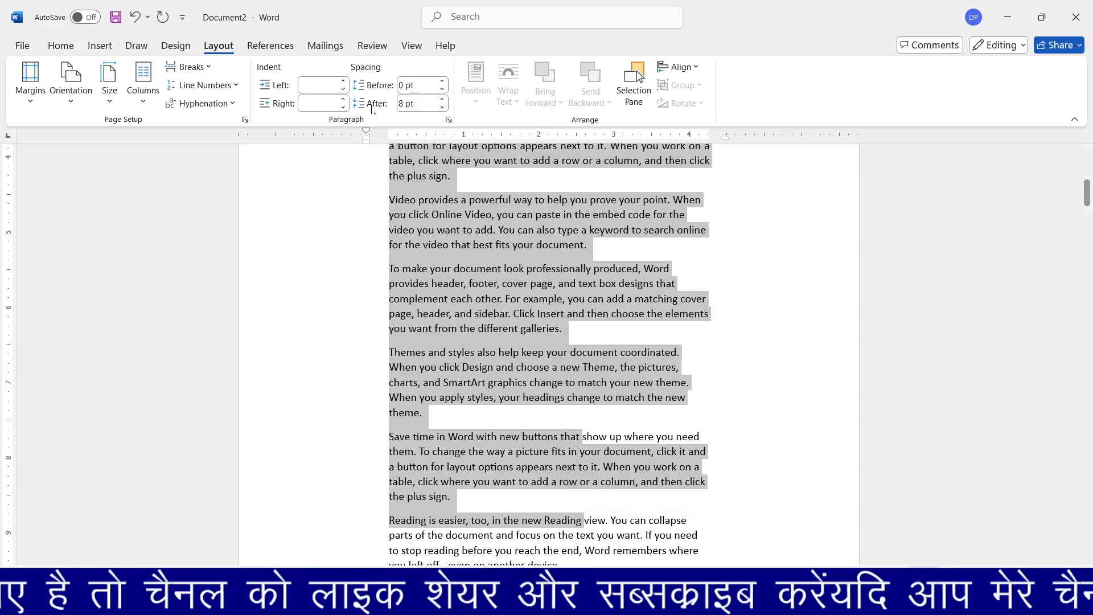
left_click(443, 99)
left_click(443, 100)
left_click(443, 99)
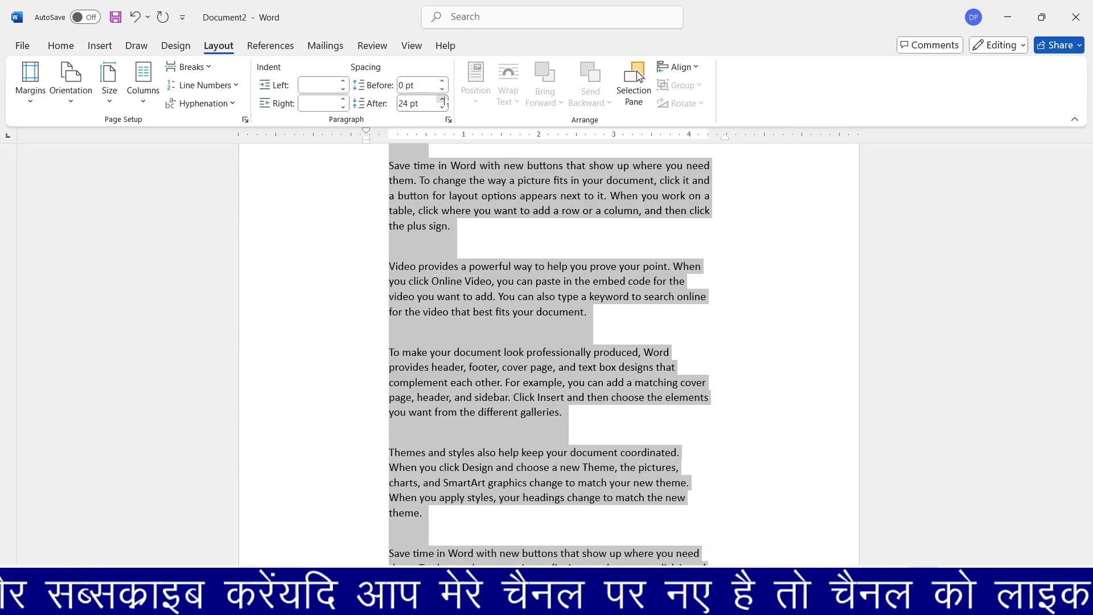
left_click(442, 99)
left_click(442, 100)
left_click(443, 100)
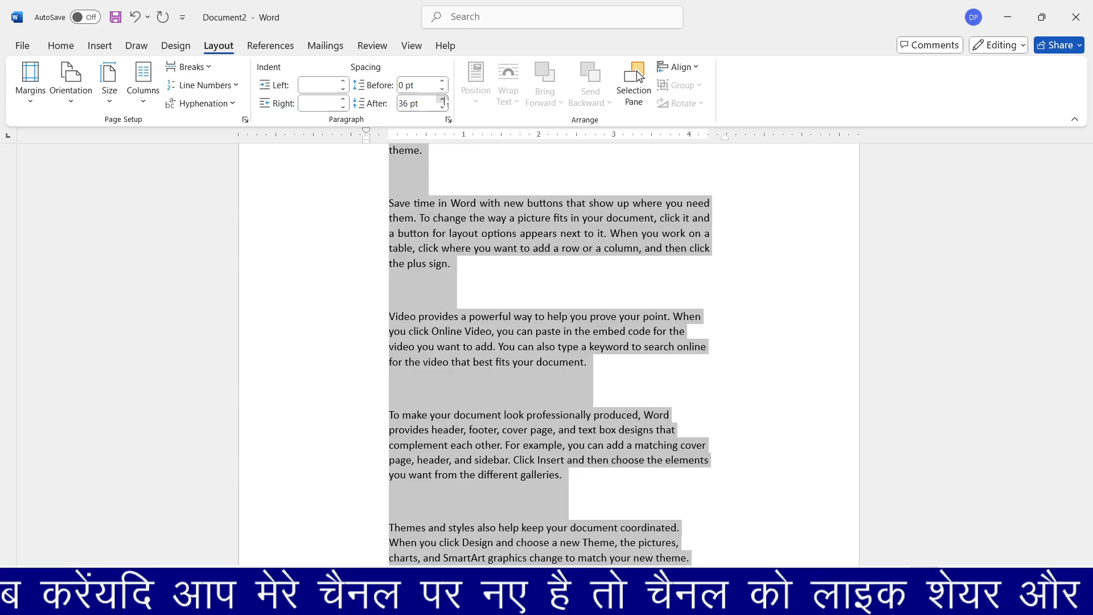
scroll(447, 199, "up", 10)
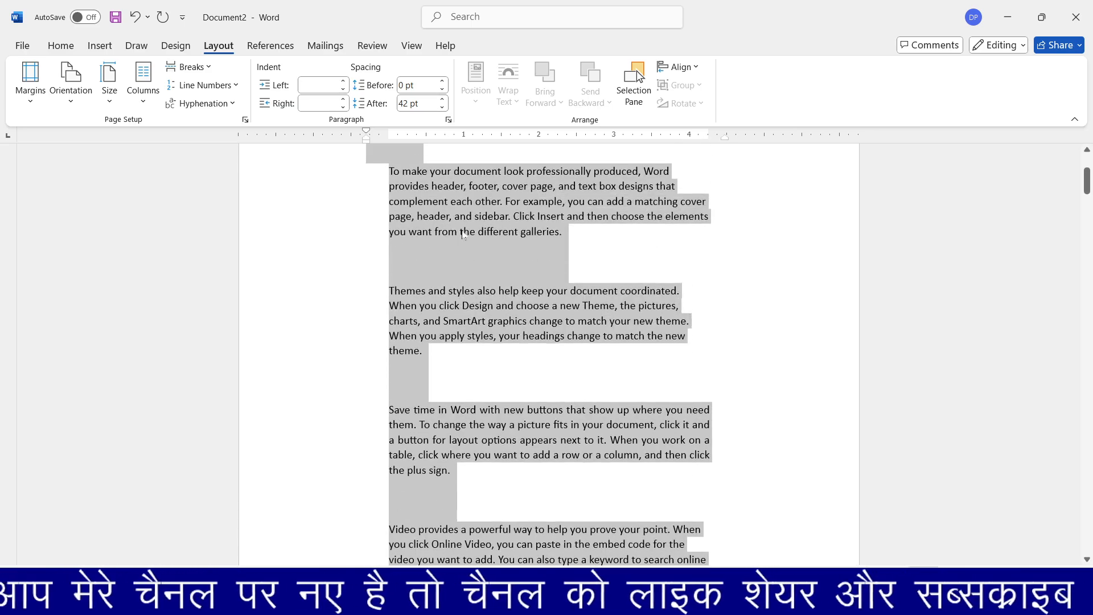
scroll(447, 198, "up", 3)
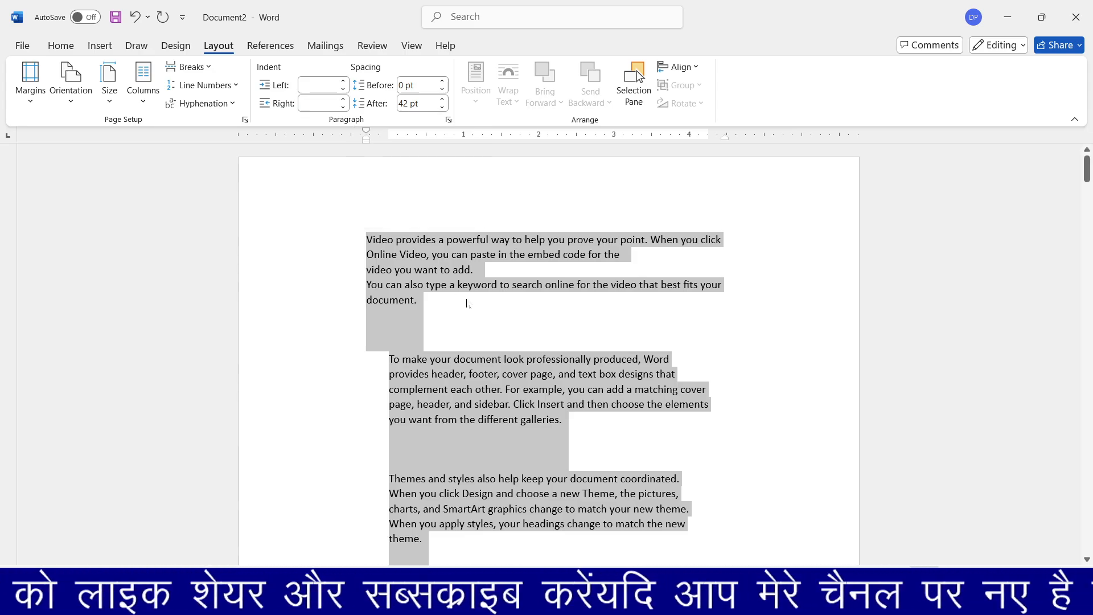
Undo the spacing-after changes on the selected paragraphs and clear the selection.
key("Down")
key("Down")
key("Down")
key("Down")
key("Down")
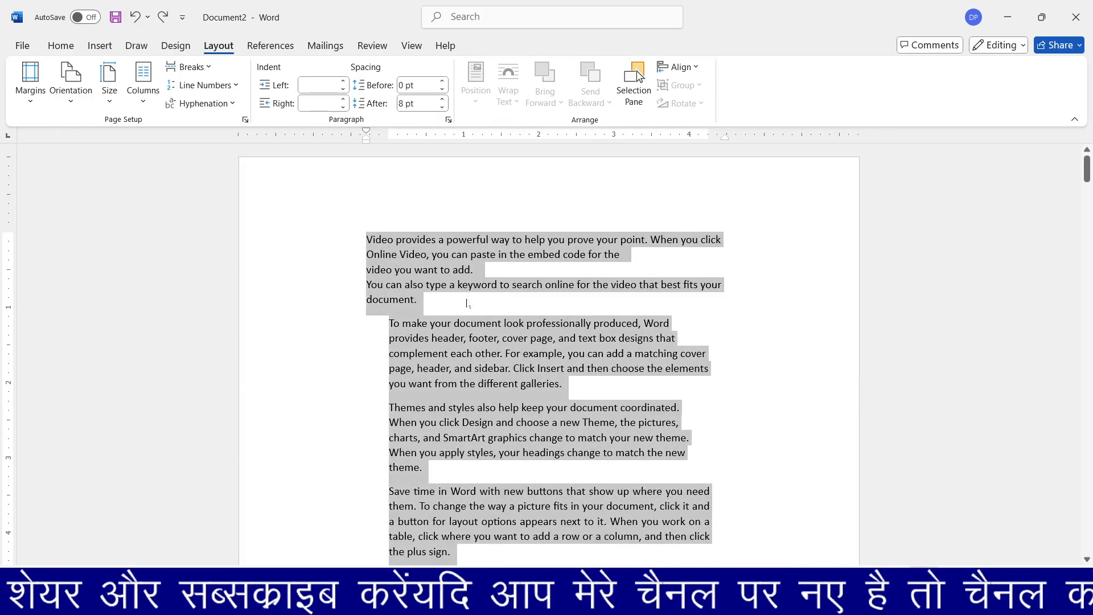
left_click(467, 303)
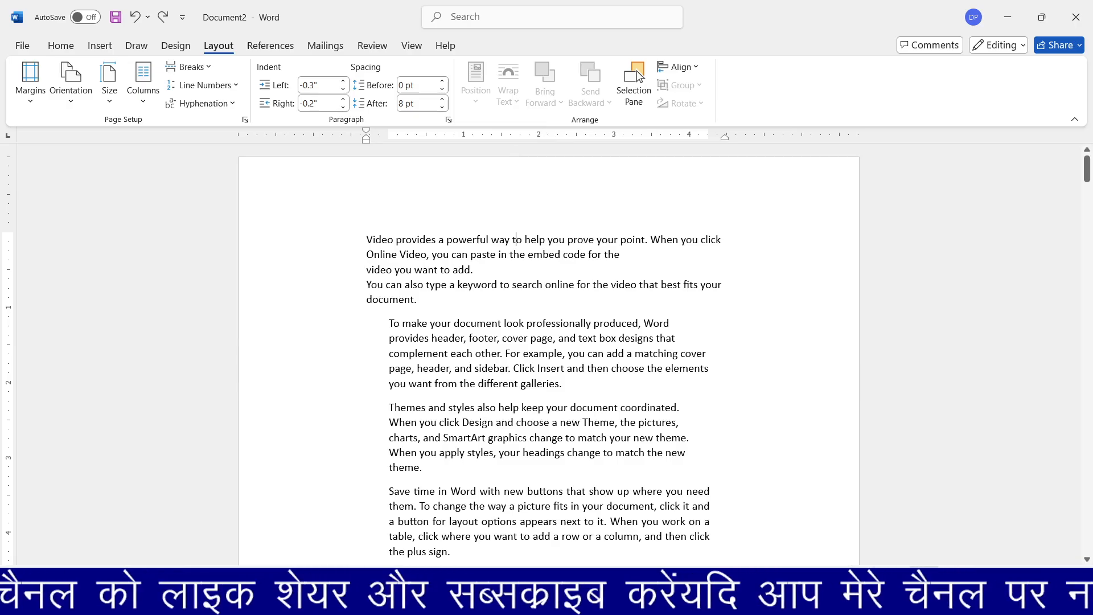
Draw a rectangle about 1.34" high and 1.73" wide over the first paragraph and shift it slightly.
scroll(639, 75, "down", 5)
left_click(520, 296)
scroll(520, 296, "up", 5)
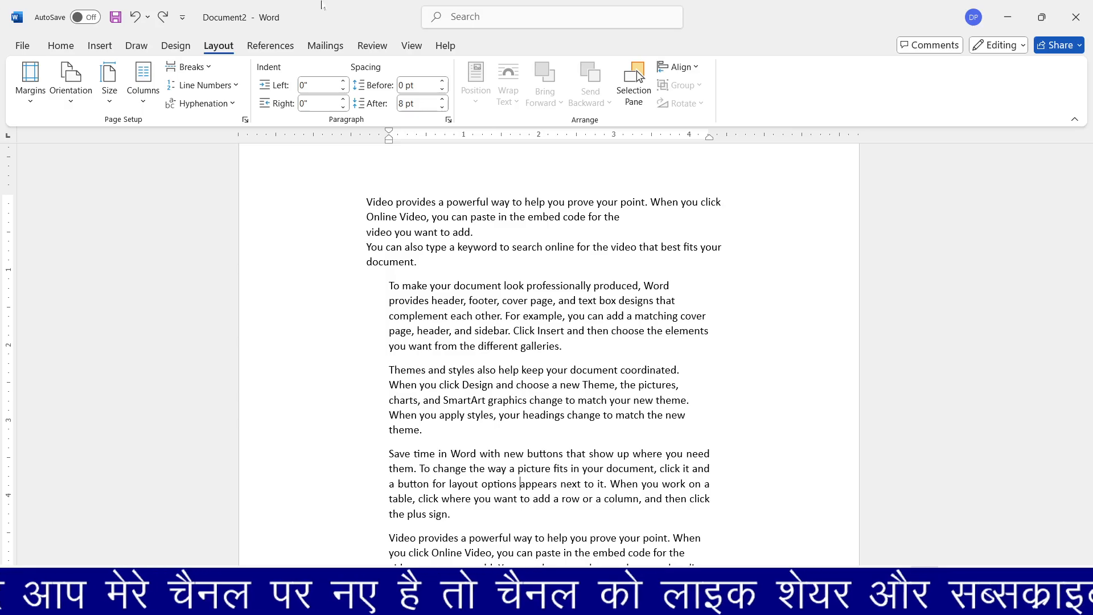
left_click(93, 47)
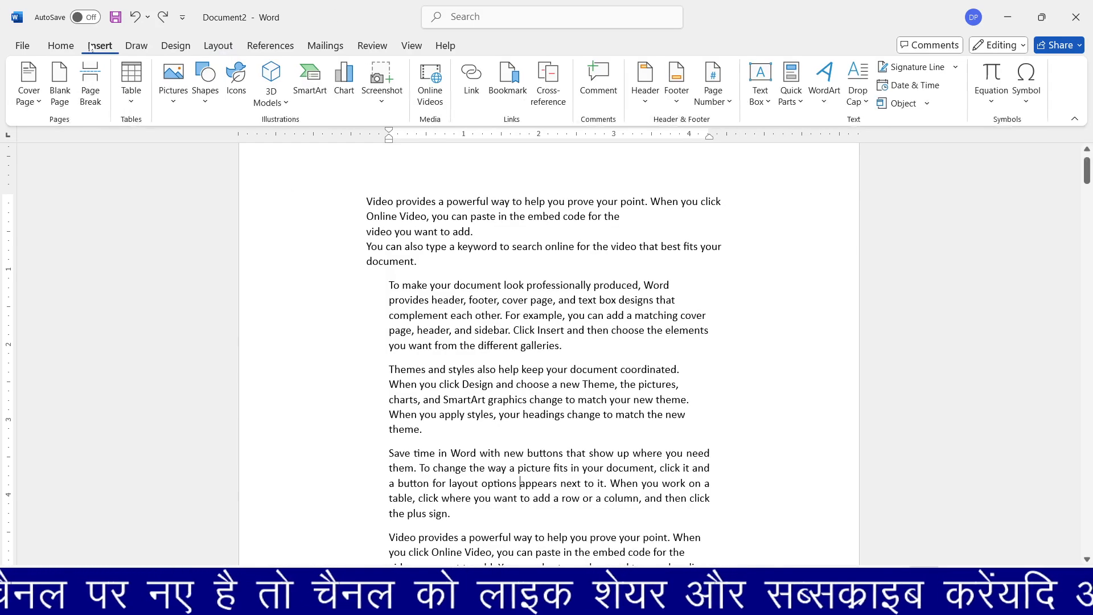
left_click(205, 88)
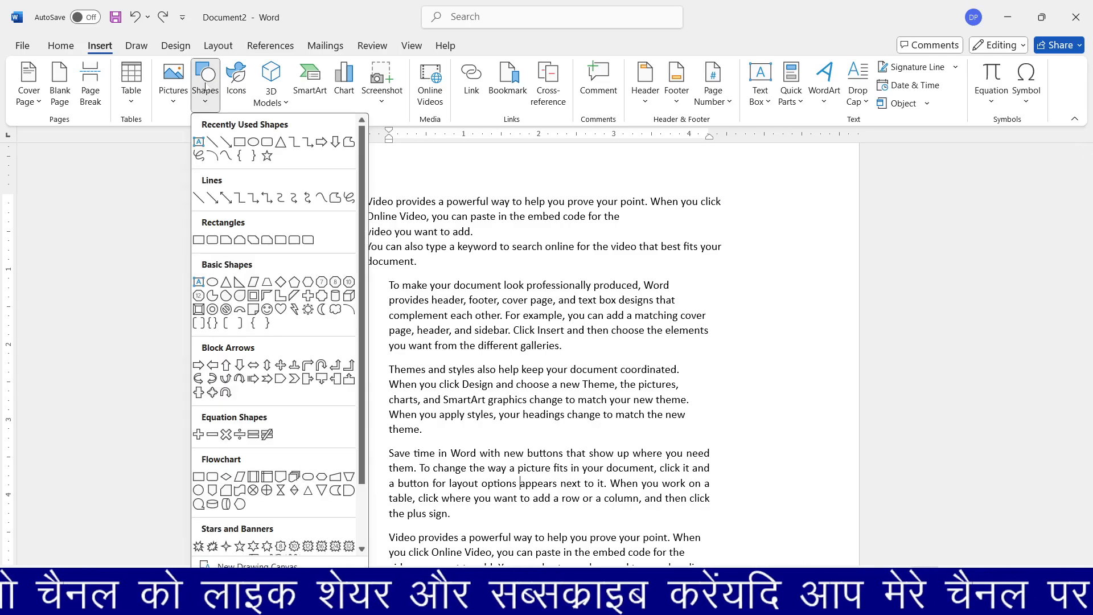
left_click(240, 142)
left_click_drag(348, 204, 479, 302)
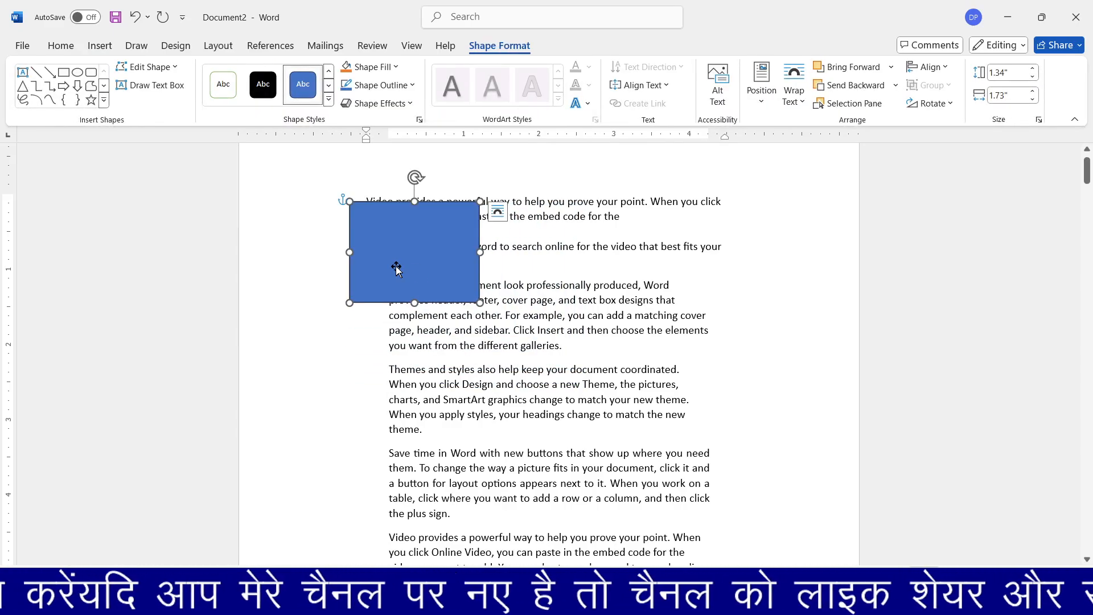
mouse_move(396, 269)
left_mouse_down()
mouse_move(654, 274)
mouse_move(403, 252)
left_mouse_up()
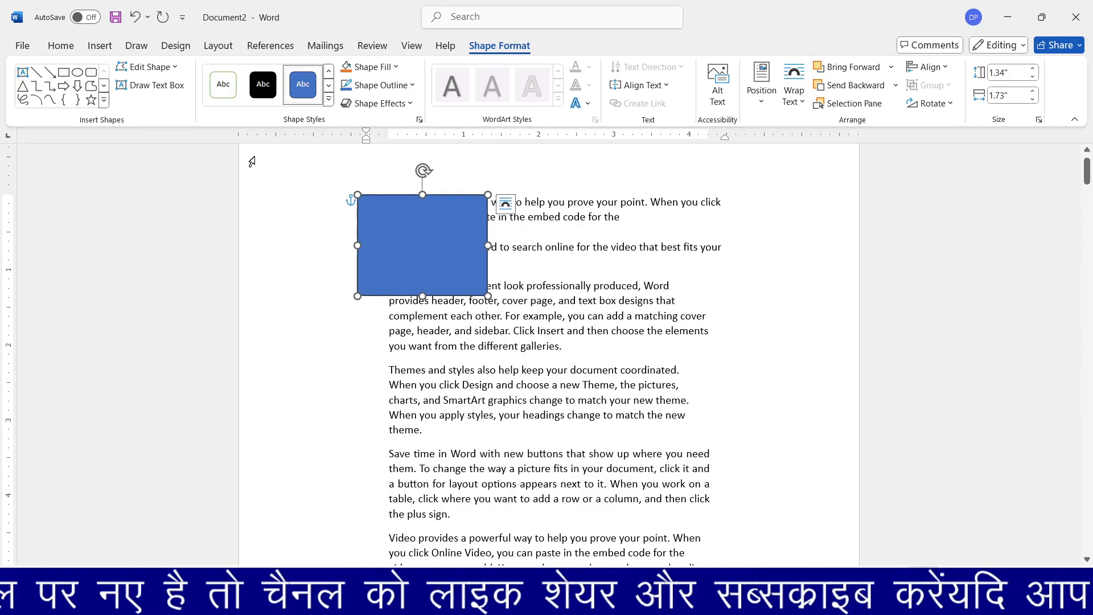
Delete the rectangle and draw an ellipse about 1.74" high and 2.02" wide over the first paragraph.
left_click(222, 54)
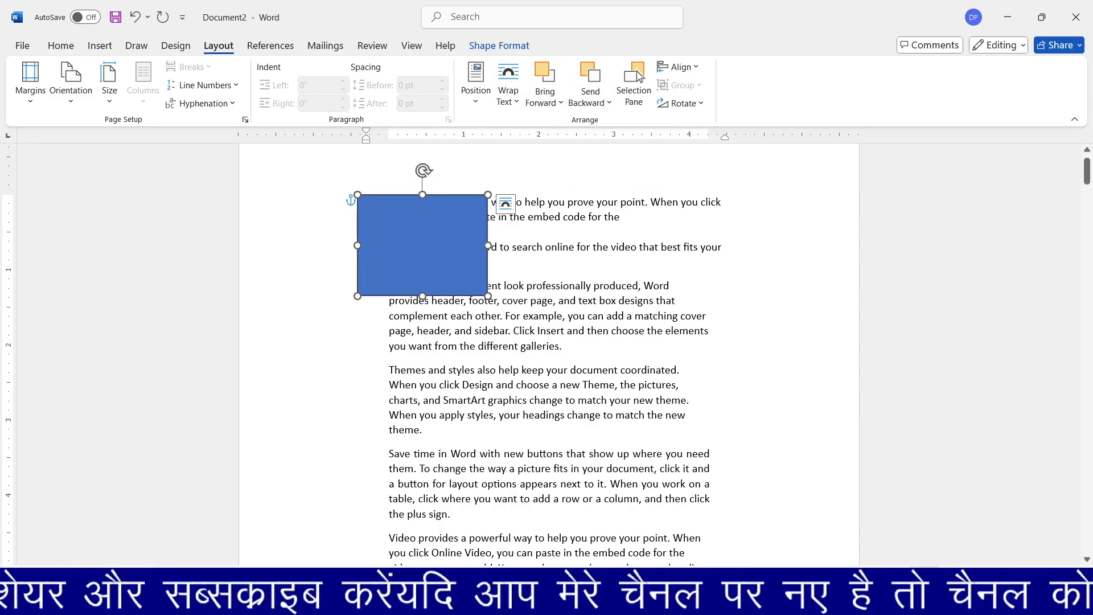
key("Delete")
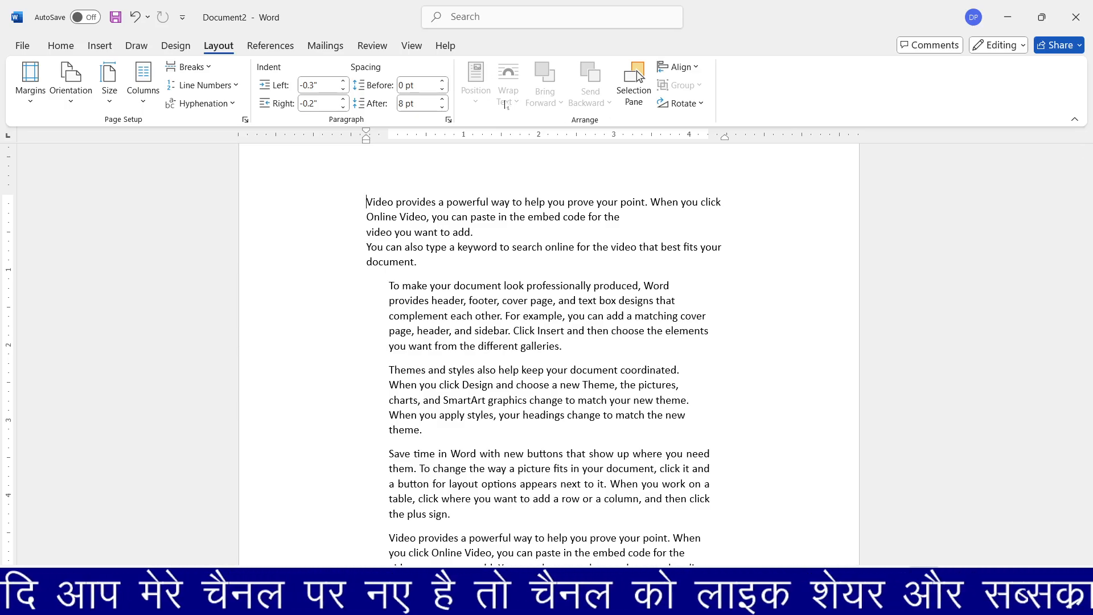
left_click(114, 52)
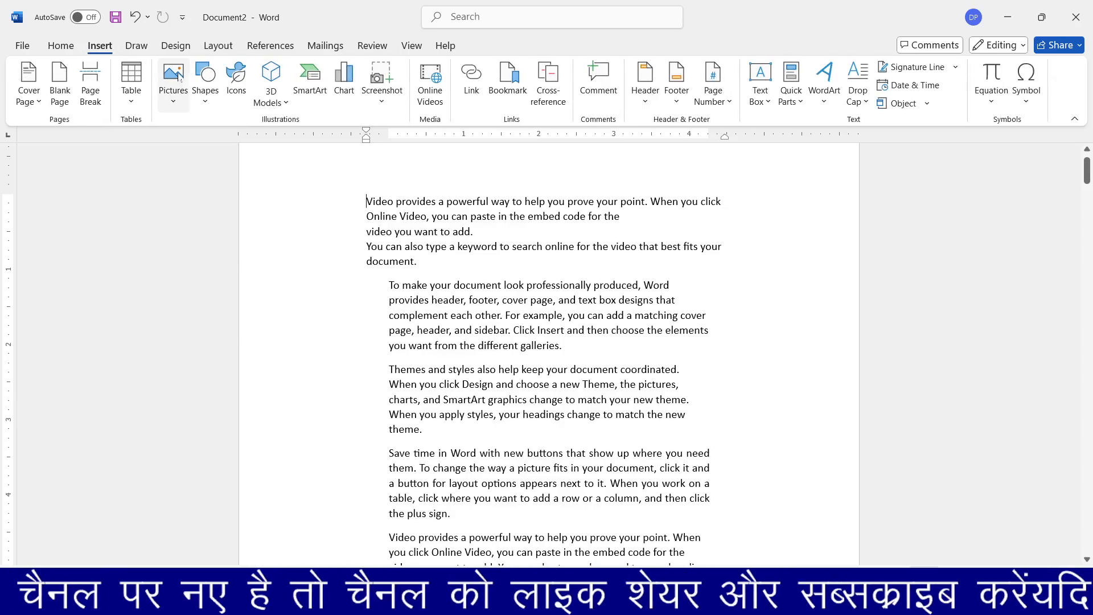
left_click(206, 80)
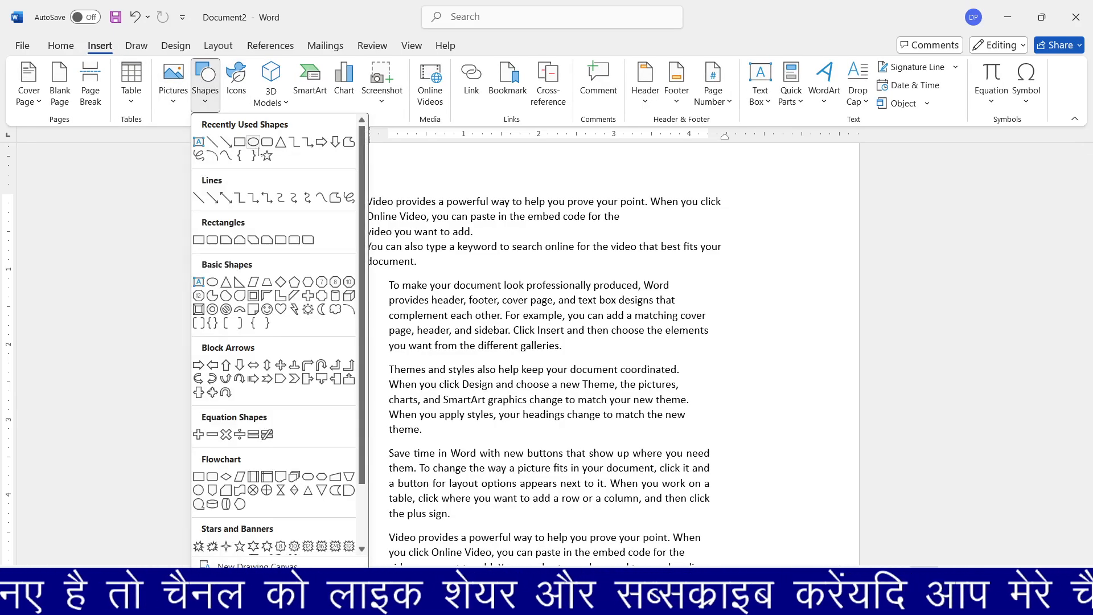
left_click(256, 147)
left_click_drag(348, 175, 500, 307)
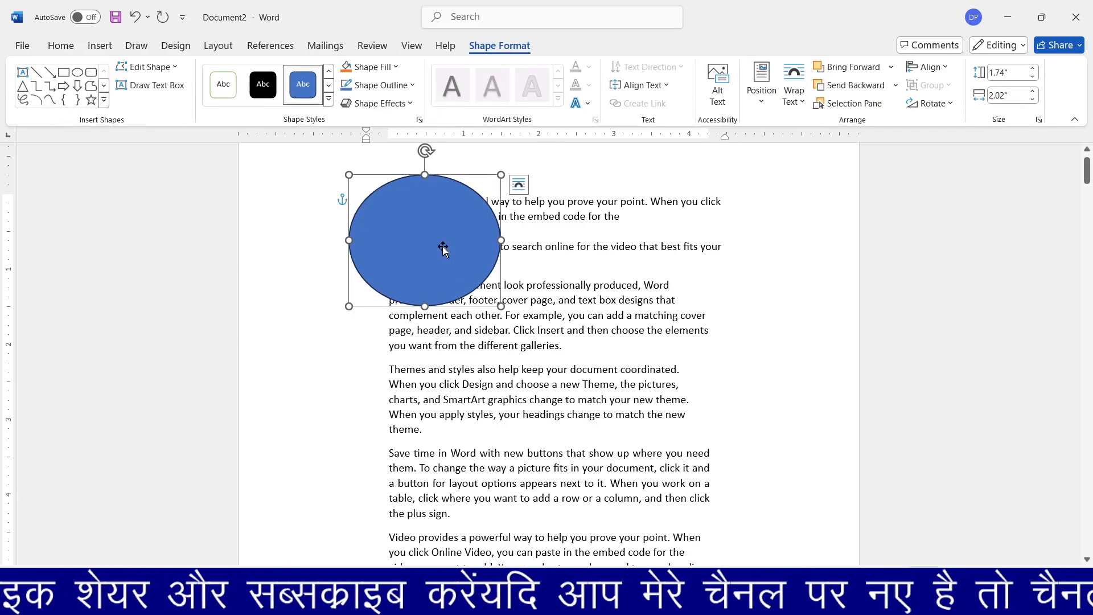
Try a text-wrapping position preset for the ellipse, and move the ellipse down over the second and third paragraphs.
left_click(218, 46)
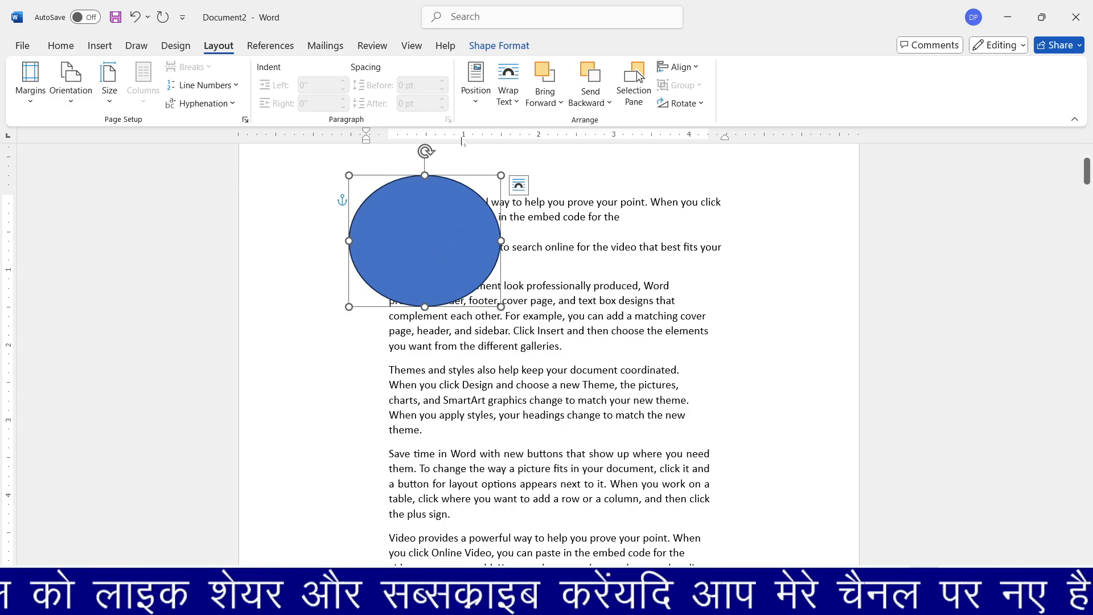
left_click(473, 103)
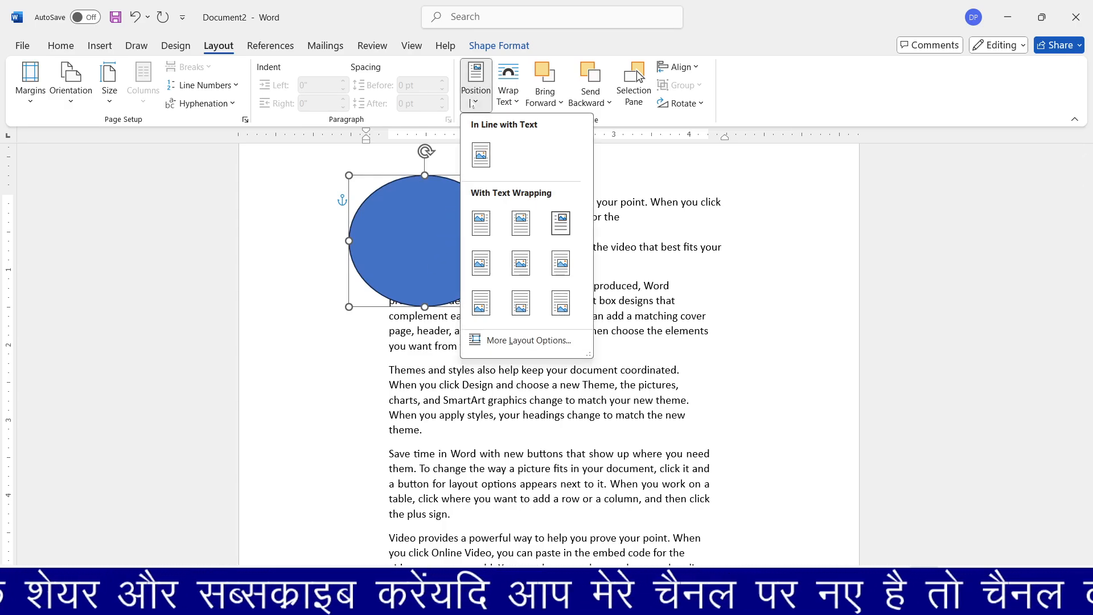
left_click(485, 231)
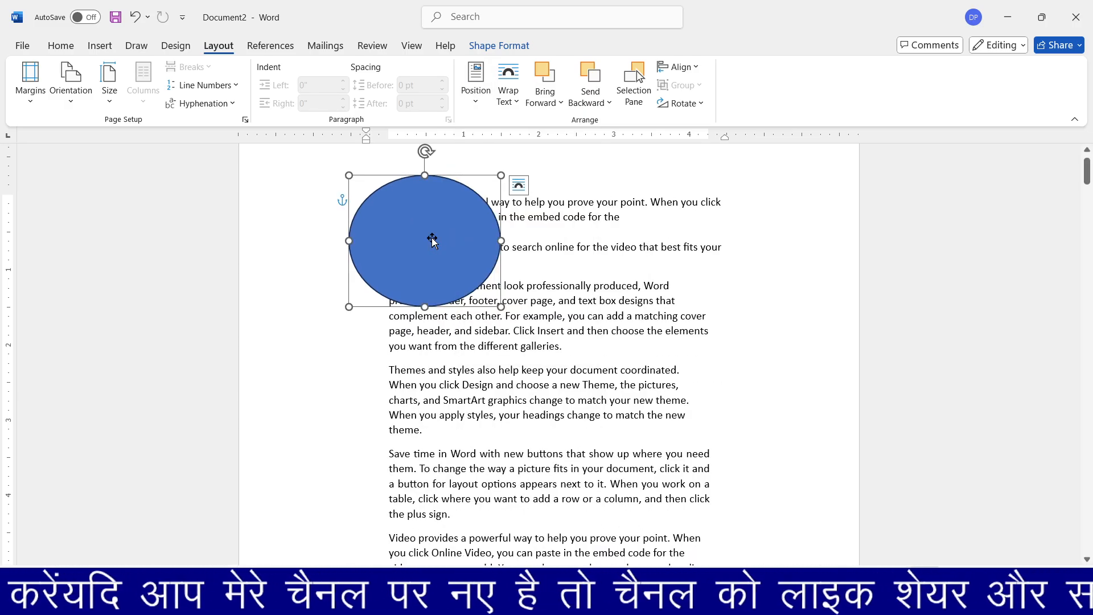
left_click_drag(421, 233, 503, 329)
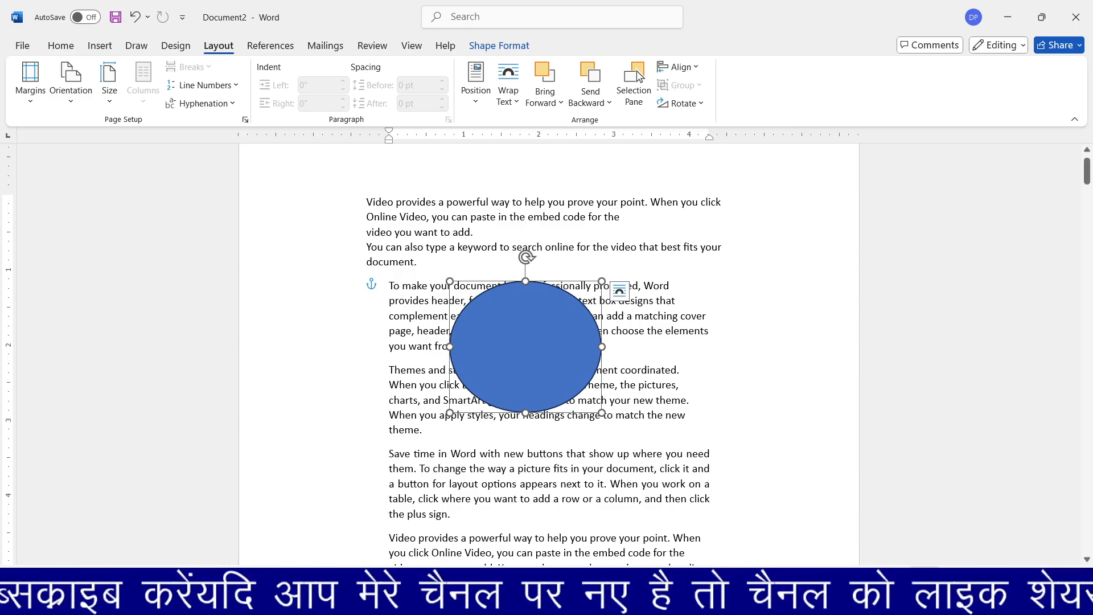
Try the top-left and top-center position presets with square text wrapping for the ellipse.
left_click(462, 100)
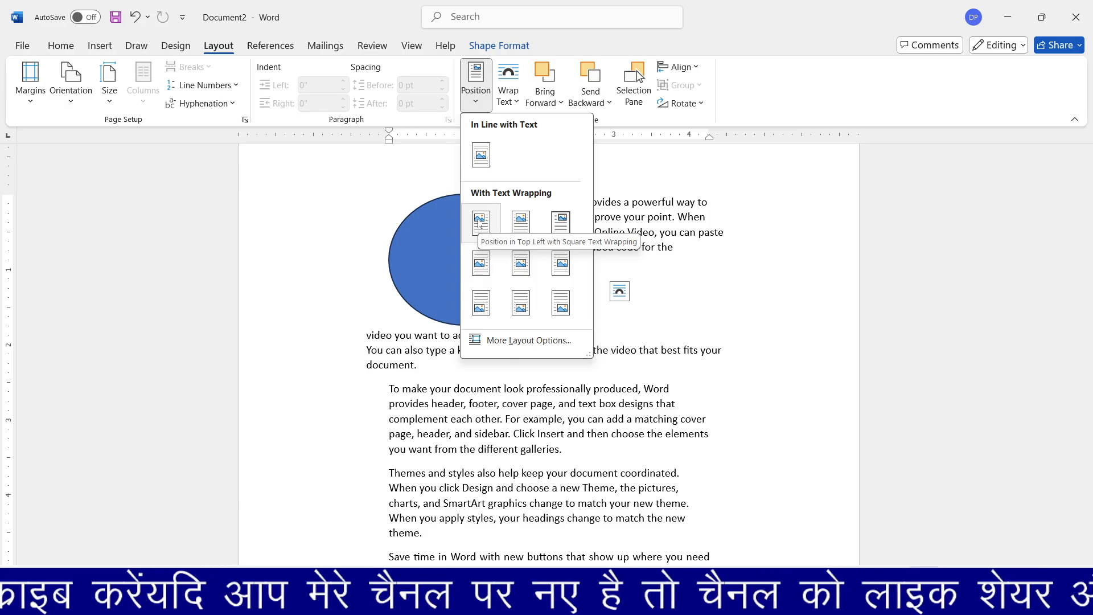
left_click(479, 223)
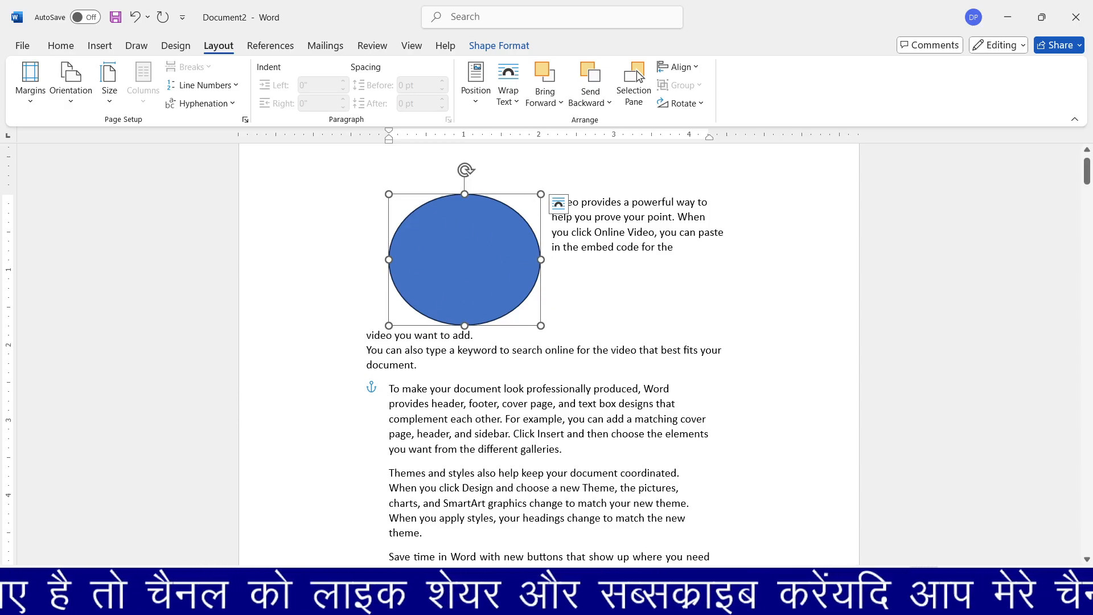
left_click(475, 83)
left_click(512, 229)
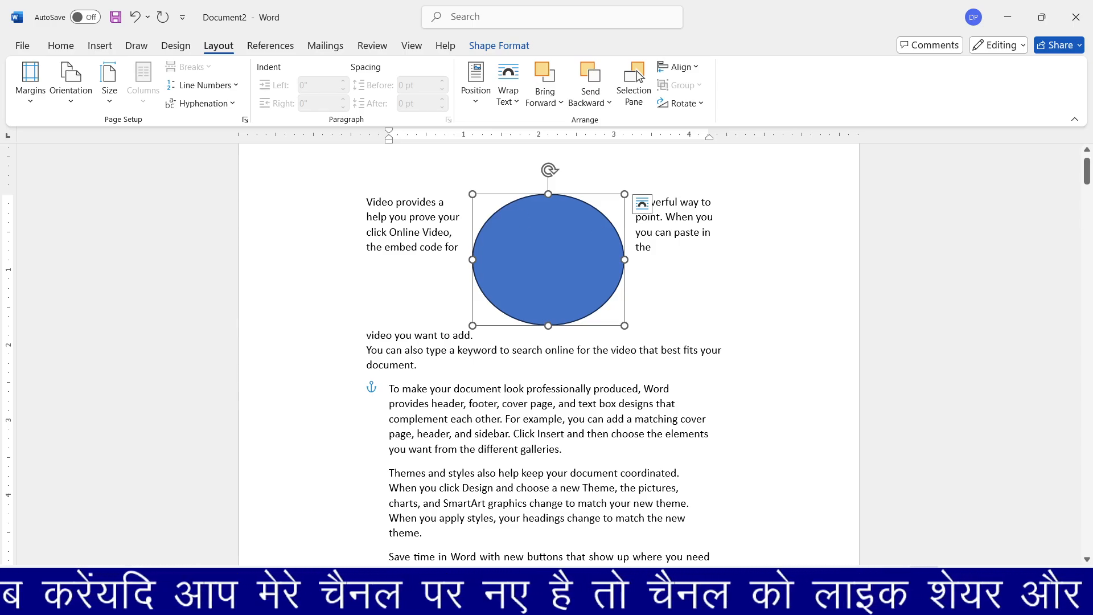
Try the middle-left and middle-center position presets with square text wrapping for the ellipse.
left_click(464, 100)
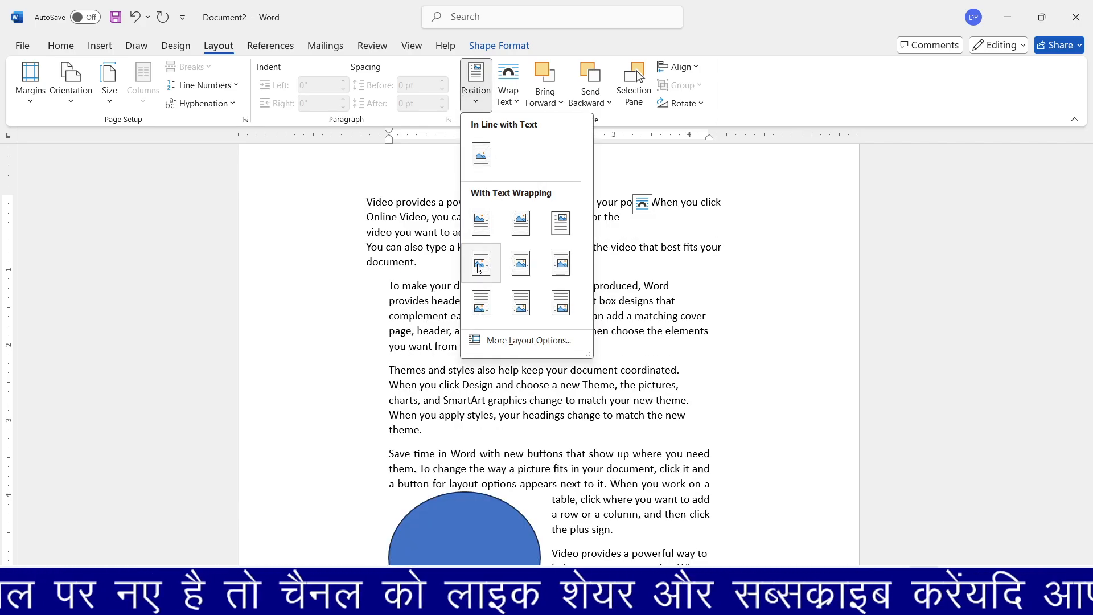
left_click(481, 299)
scroll(518, 343, "down", 8)
scroll(520, 342, "up", 6)
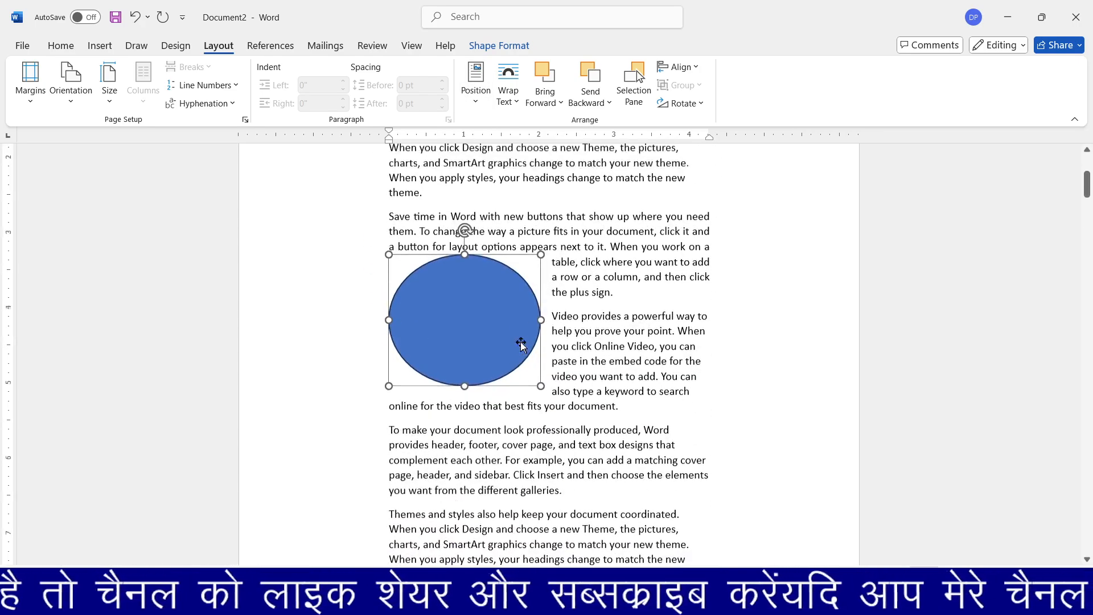
left_click(480, 97)
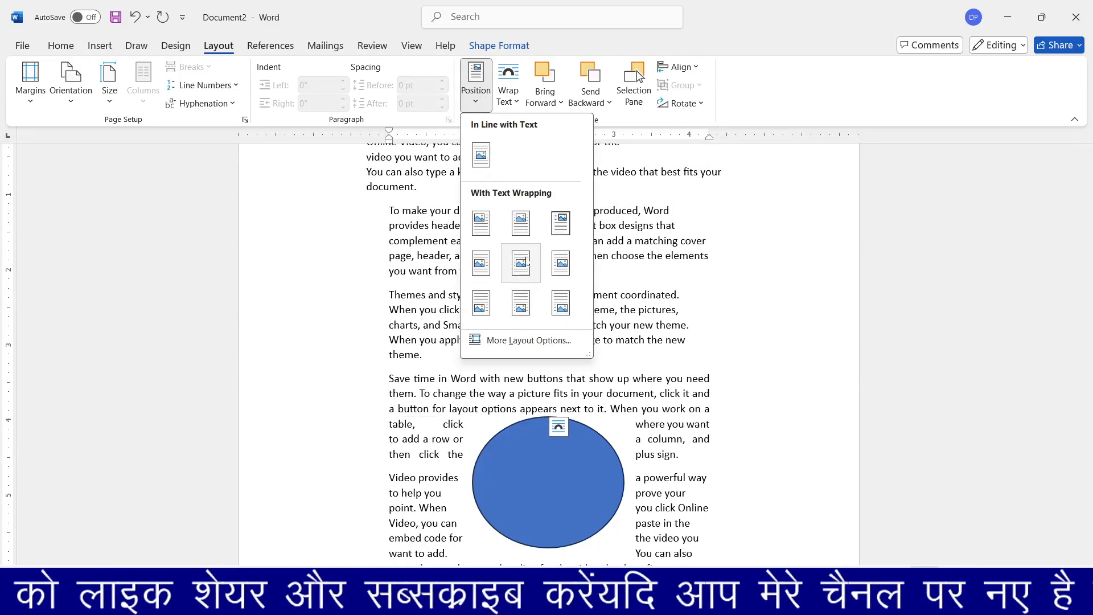
left_click(521, 303)
scroll(591, 441, "down", 4)
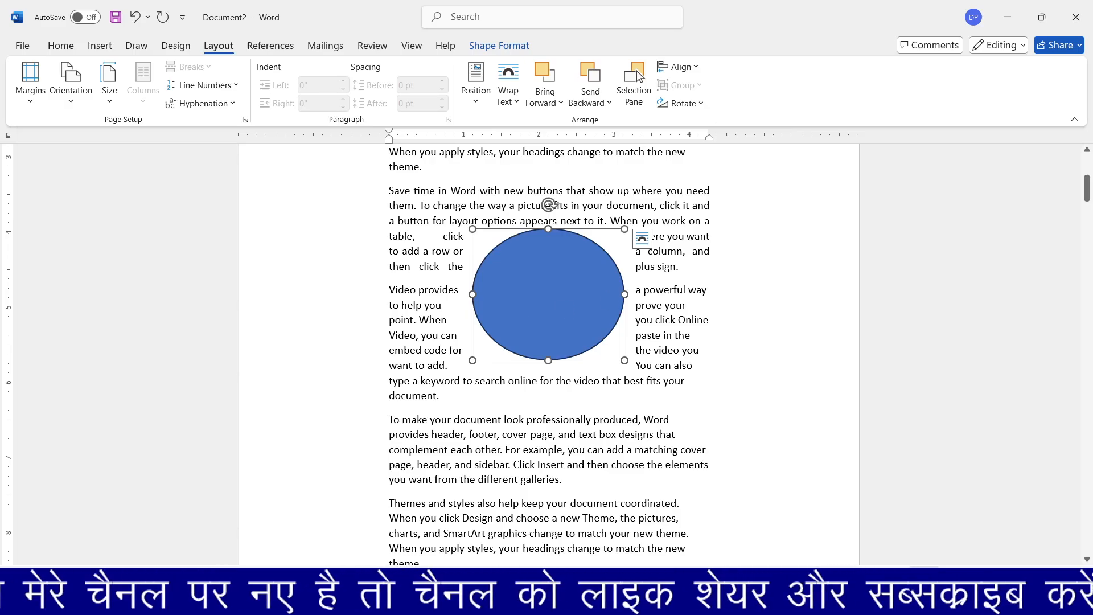
Position the ellipse in the top left of the page with square text wrapping.
scroll(557, 335, "up", 4)
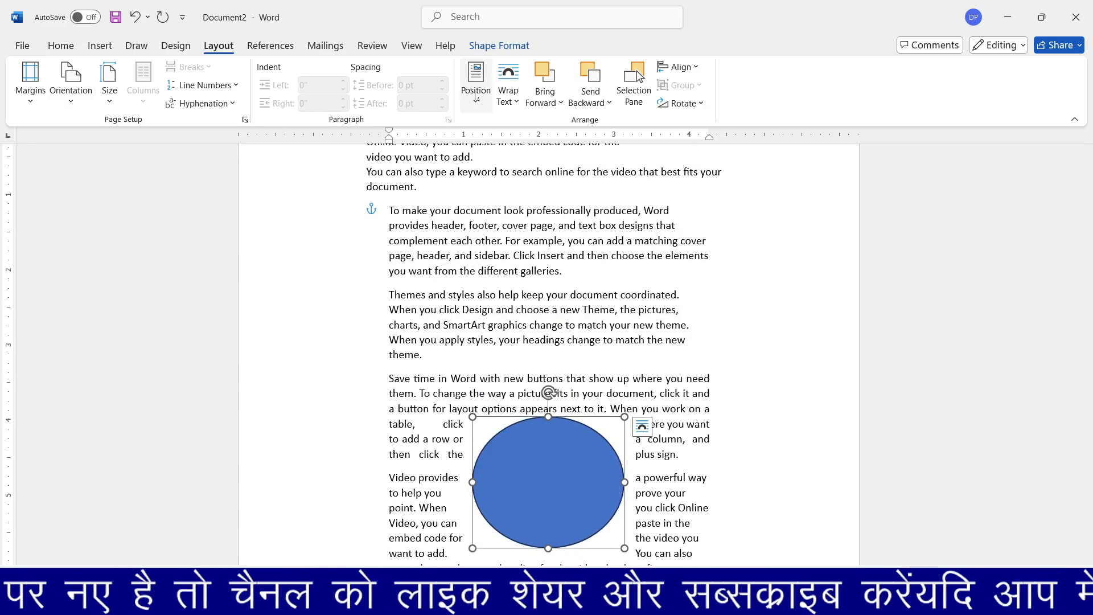
left_click(476, 97)
left_click(483, 225)
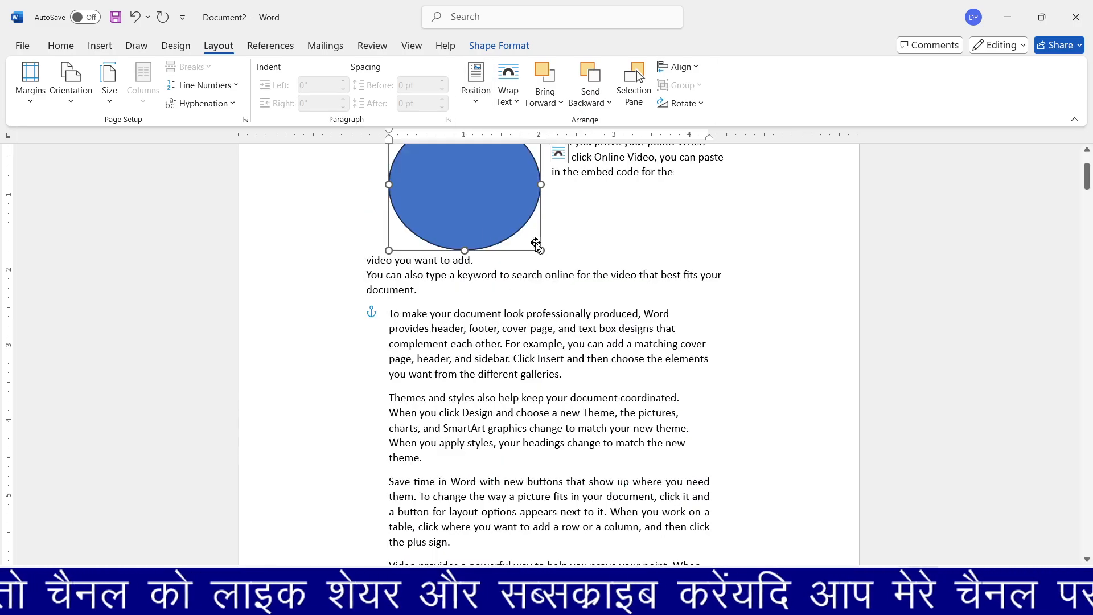
scroll(547, 251, "up", 3)
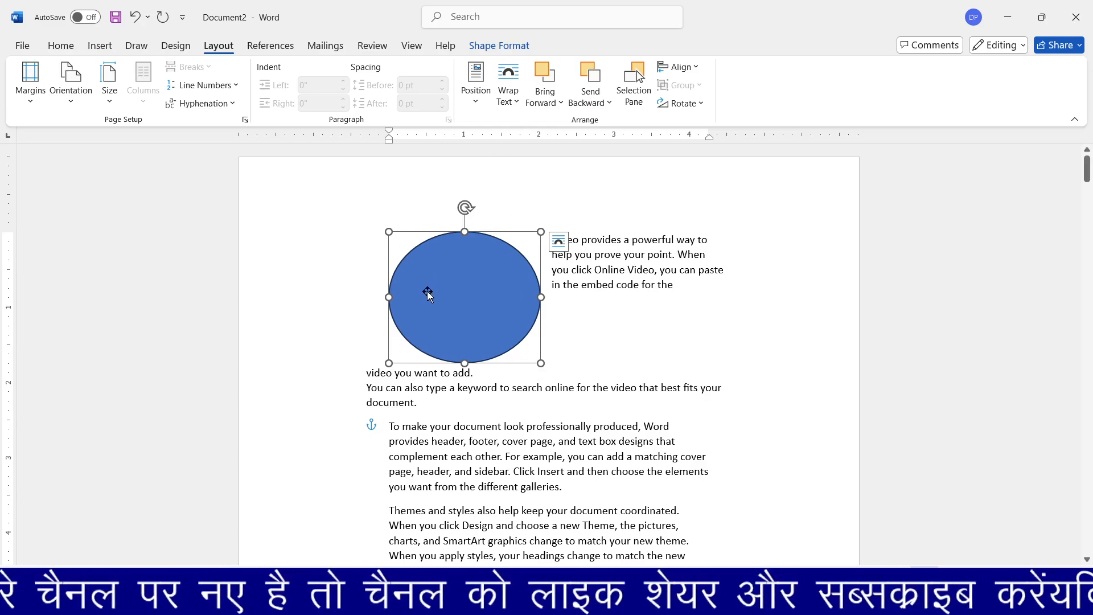
Try Behind Text wrapping for the ellipse, switch it to In Front of Text, and shift it slightly left over the opening paragraphs.
left_click(502, 102)
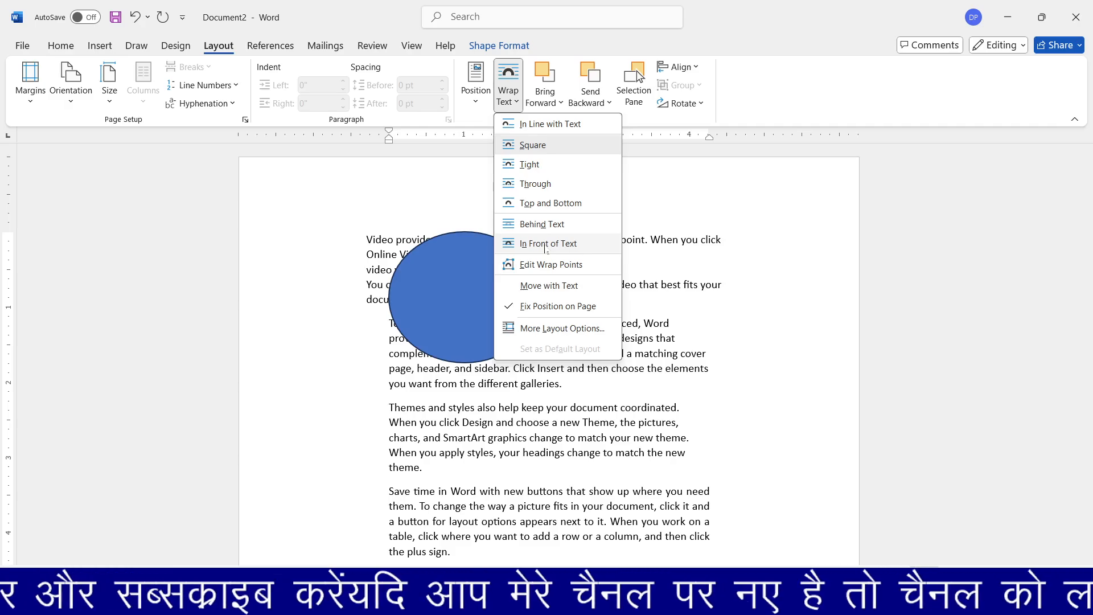
left_click(550, 223)
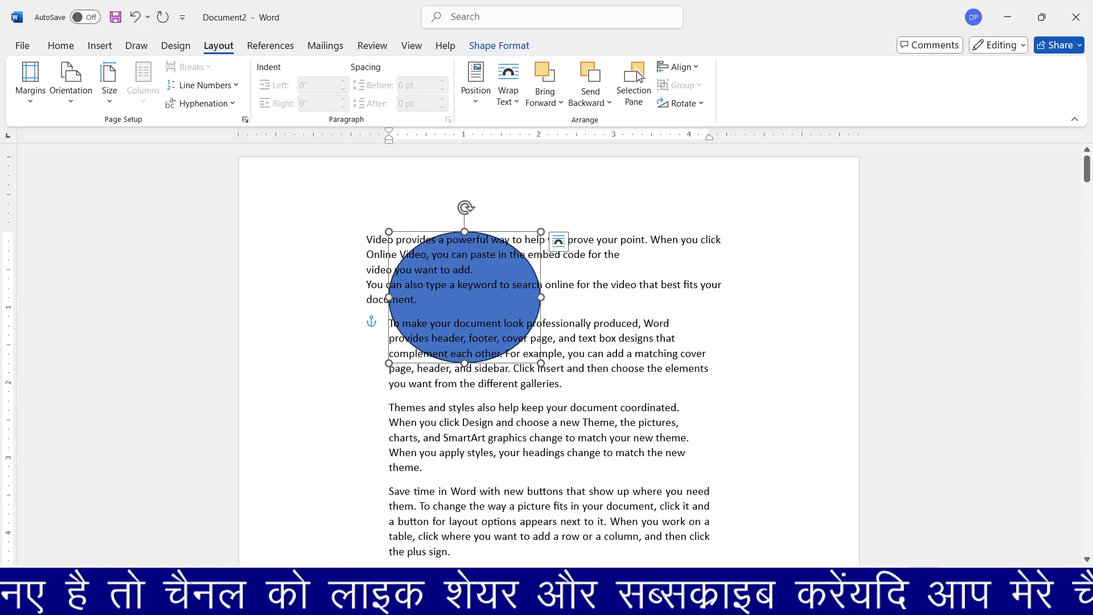
left_click(508, 85)
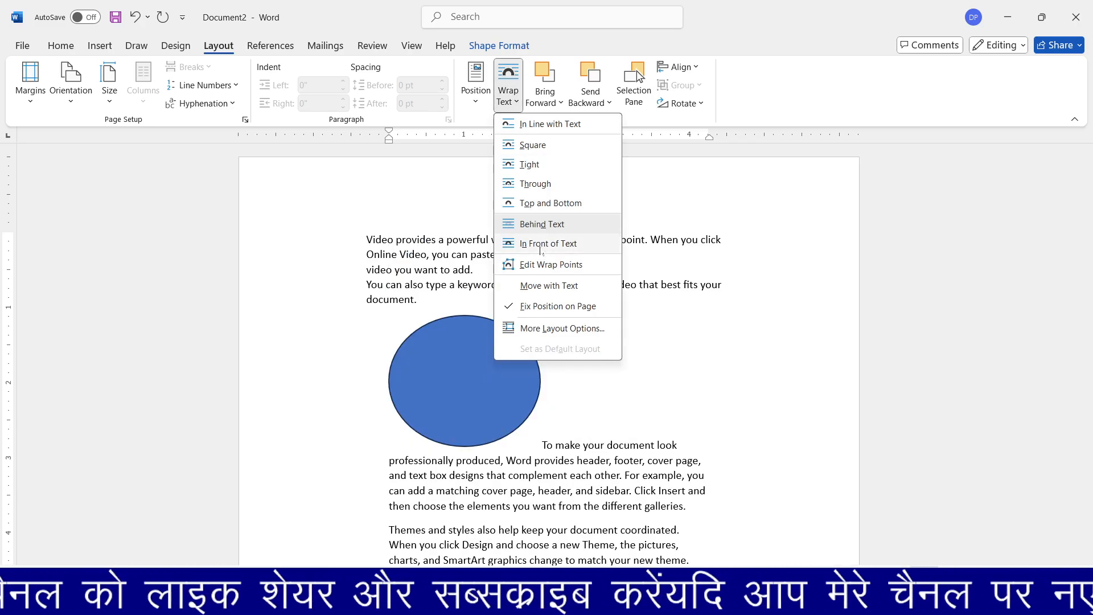
left_click(540, 249)
left_click_drag(475, 306, 442, 281)
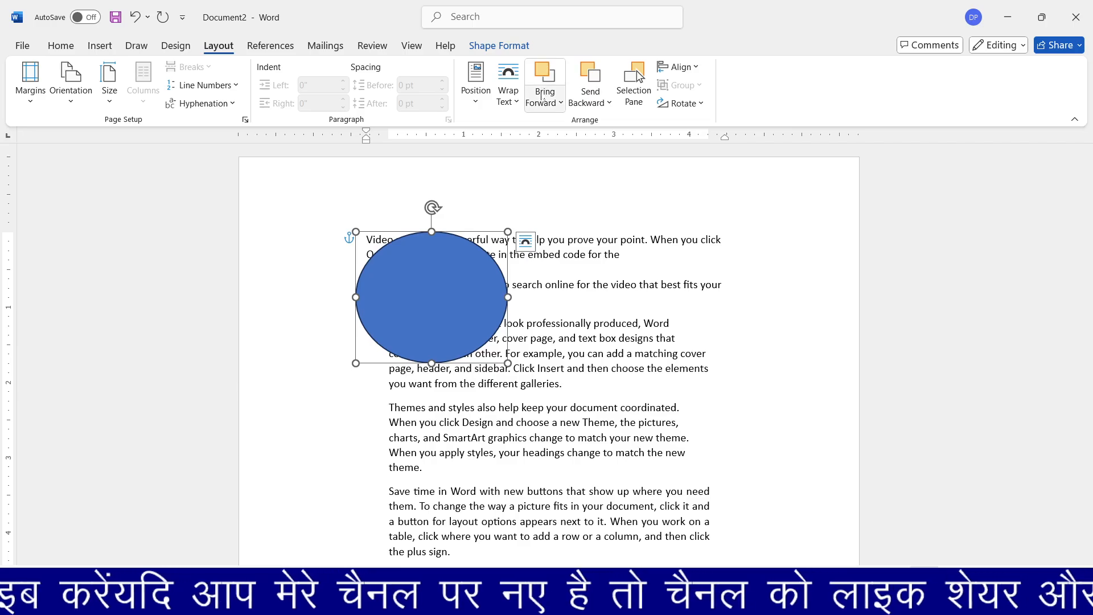
Bring the ellipse in front of the text using the layer ordering options.
left_click(558, 108)
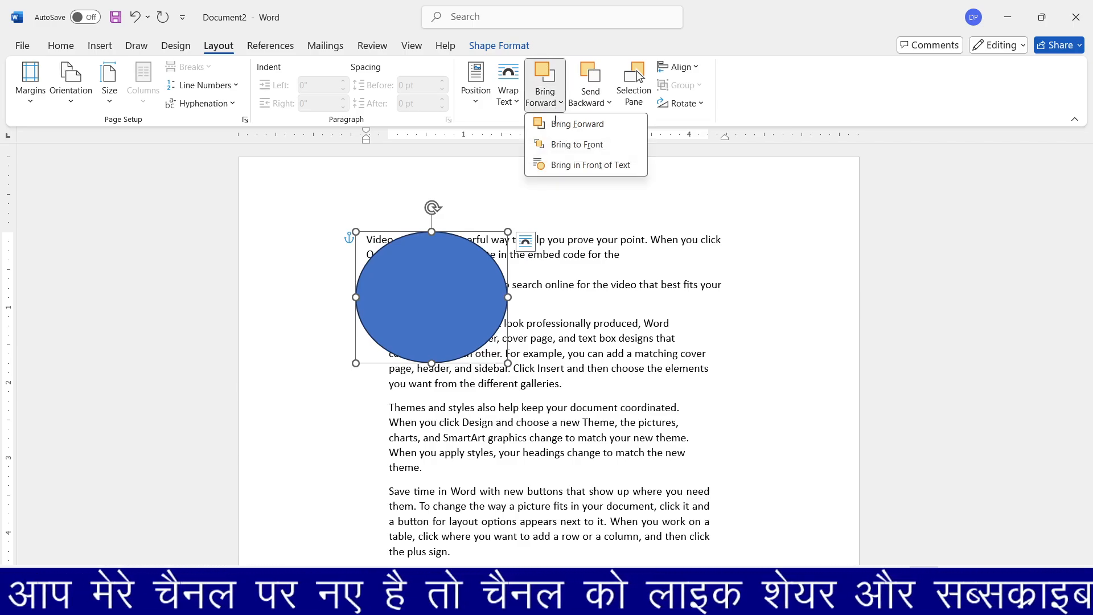
left_click(560, 166)
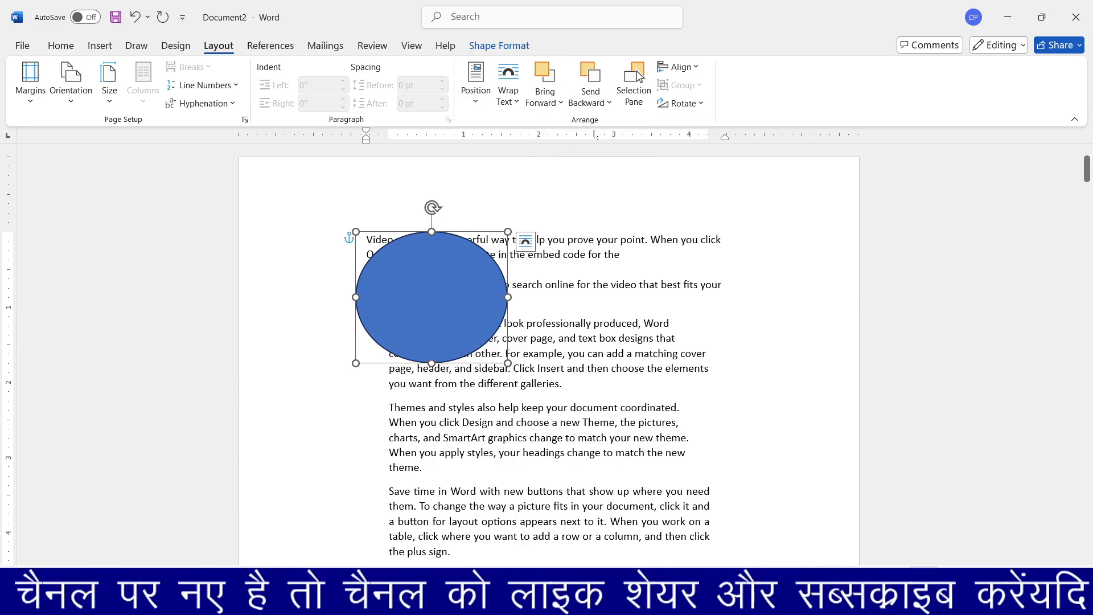
left_click(608, 105)
left_click(552, 117)
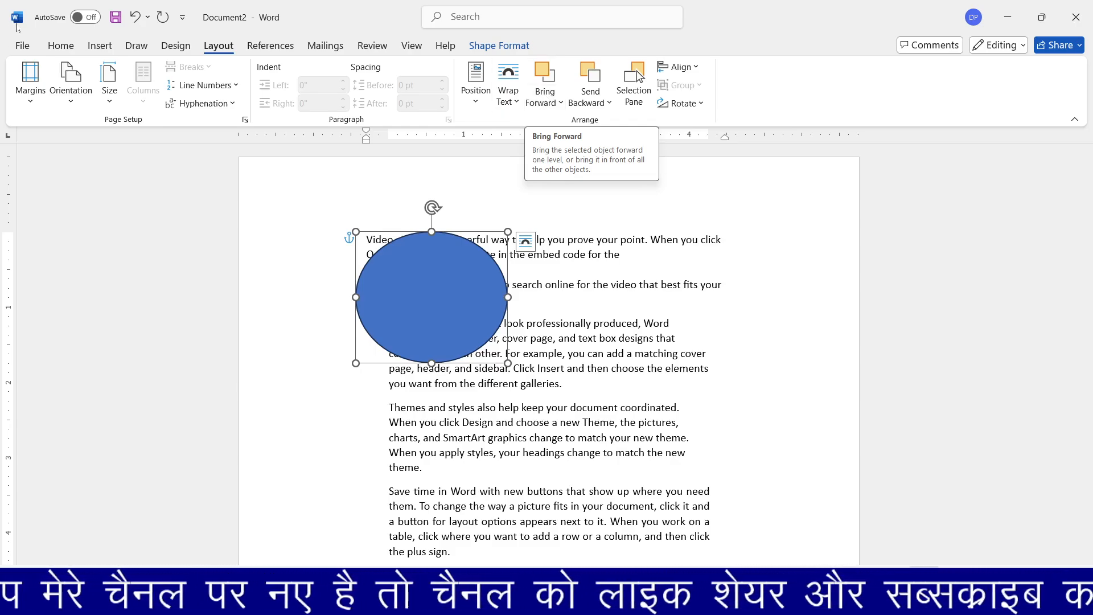
Draw a rounded rectangle about 1.82" high and 2.66" wide overlapping the ellipse, with the black preset style, and shift it slightly down.
left_click(99, 48)
left_click(203, 78)
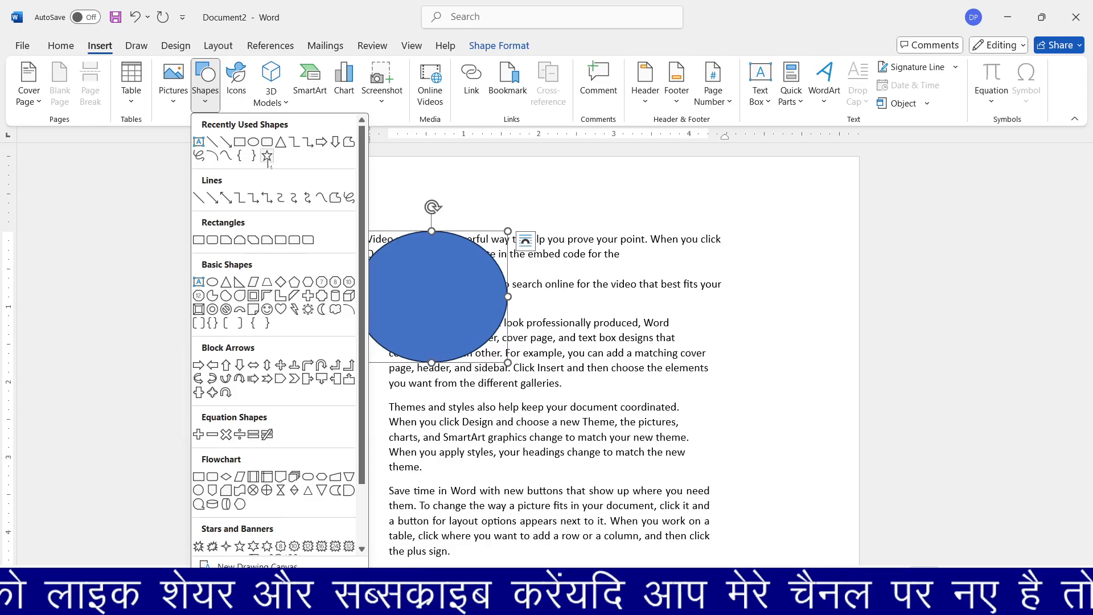
left_click(267, 143)
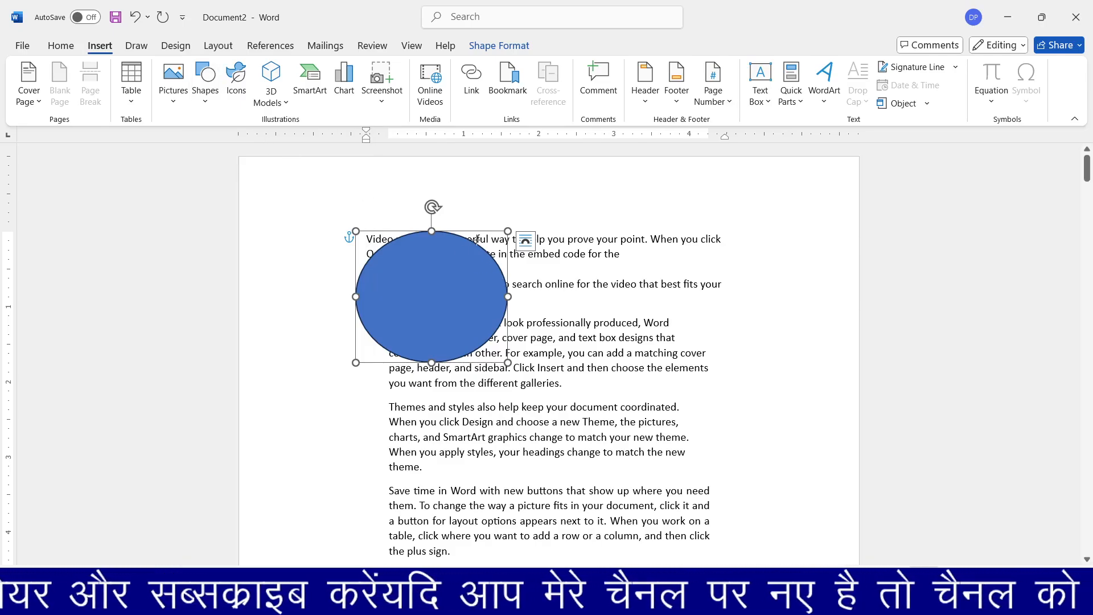
mouse_move(453, 211)
left_mouse_down()
mouse_move(495, 279)
mouse_move(653, 348)
left_mouse_up()
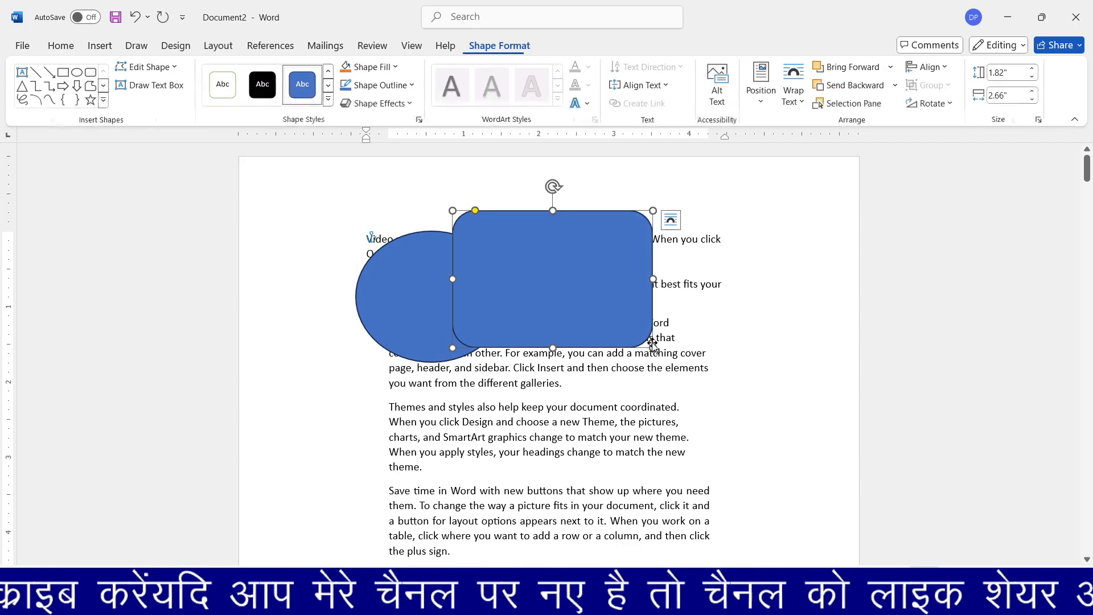
left_click(263, 85)
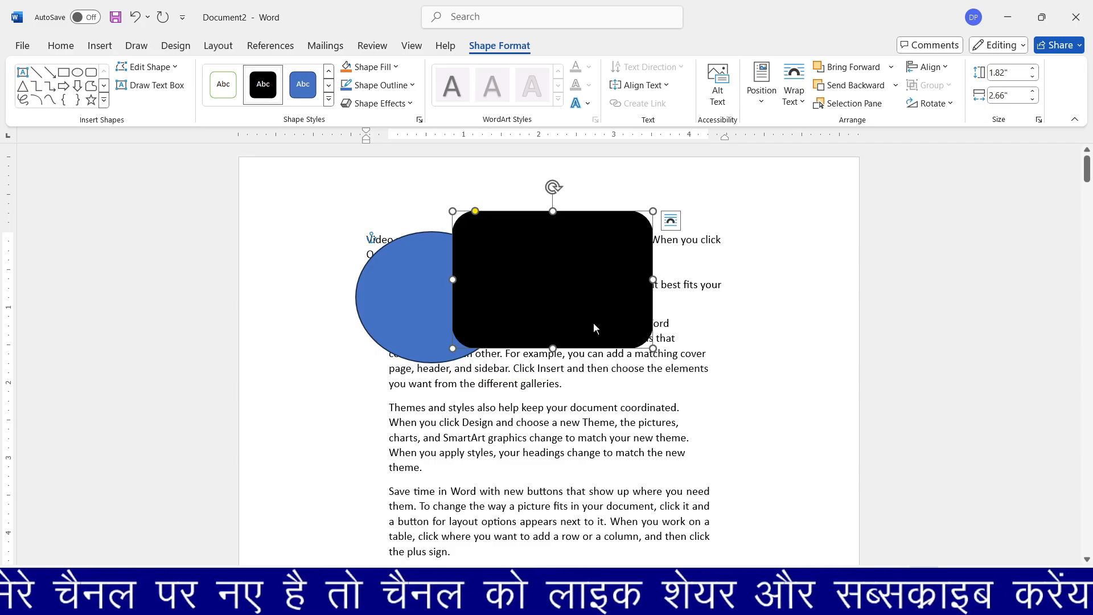
left_click_drag(594, 324, 598, 333)
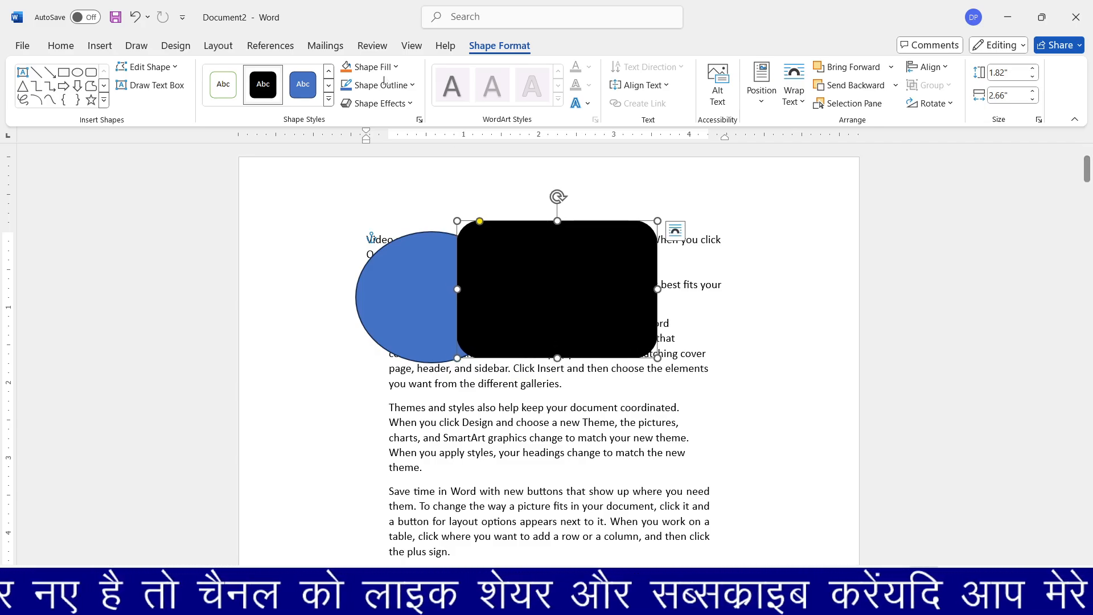
Send the black rounded rectangle one level backward, behind the blue ellipse.
left_click(219, 46)
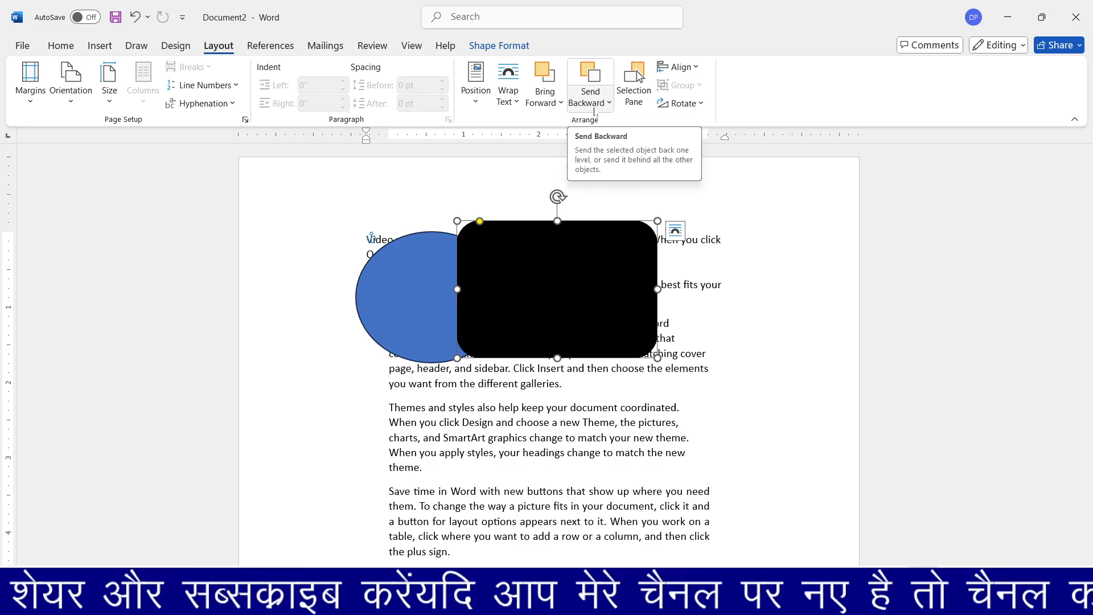
left_click(610, 106)
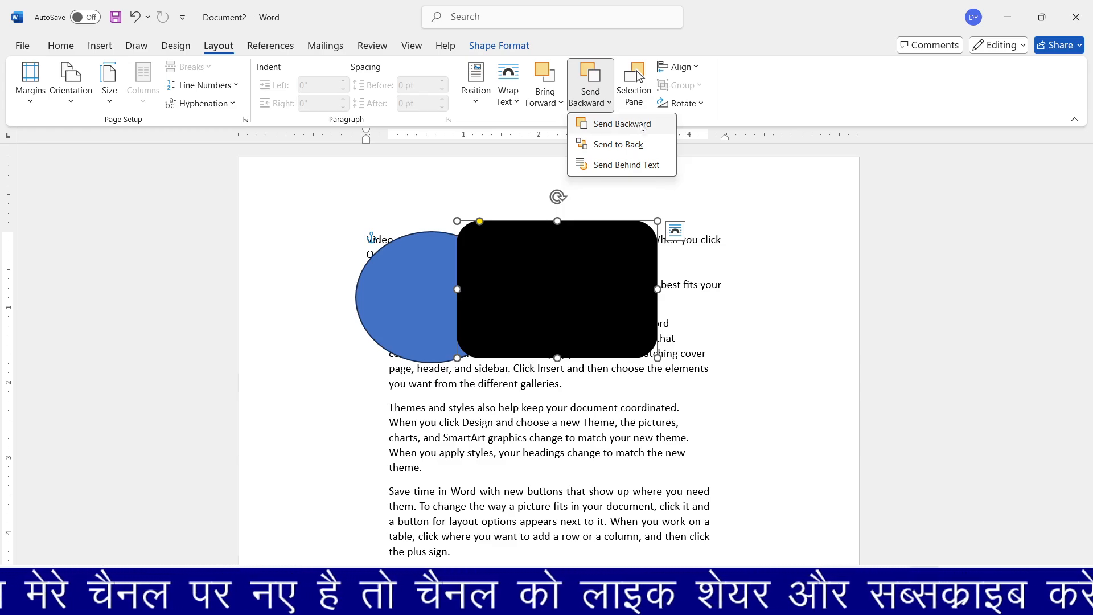
left_click(641, 127)
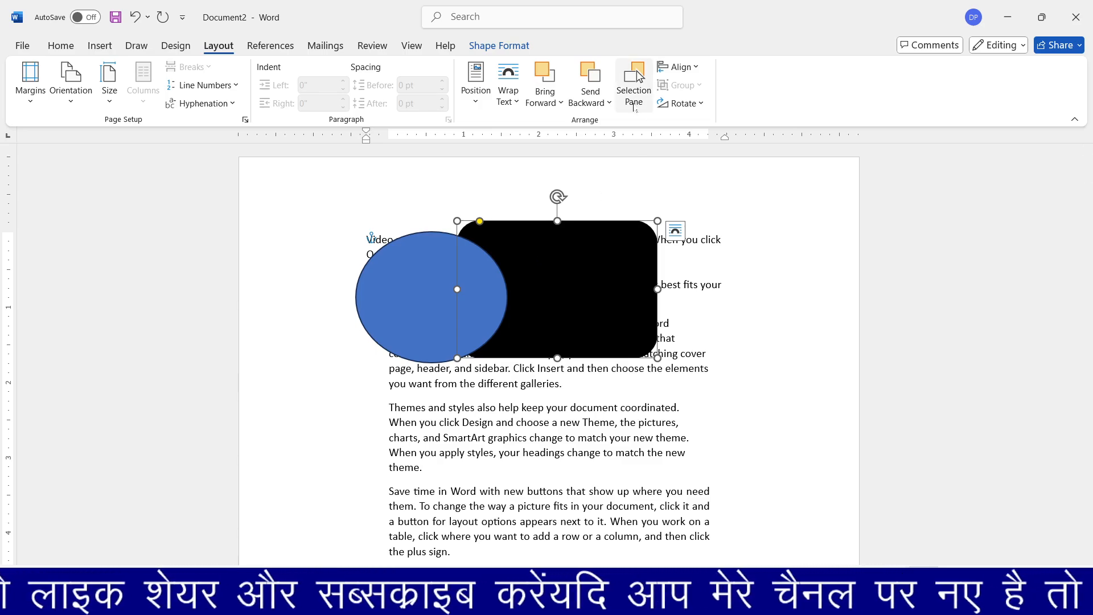
Send the black rounded rectangle to the back and behind the text.
left_click(608, 103)
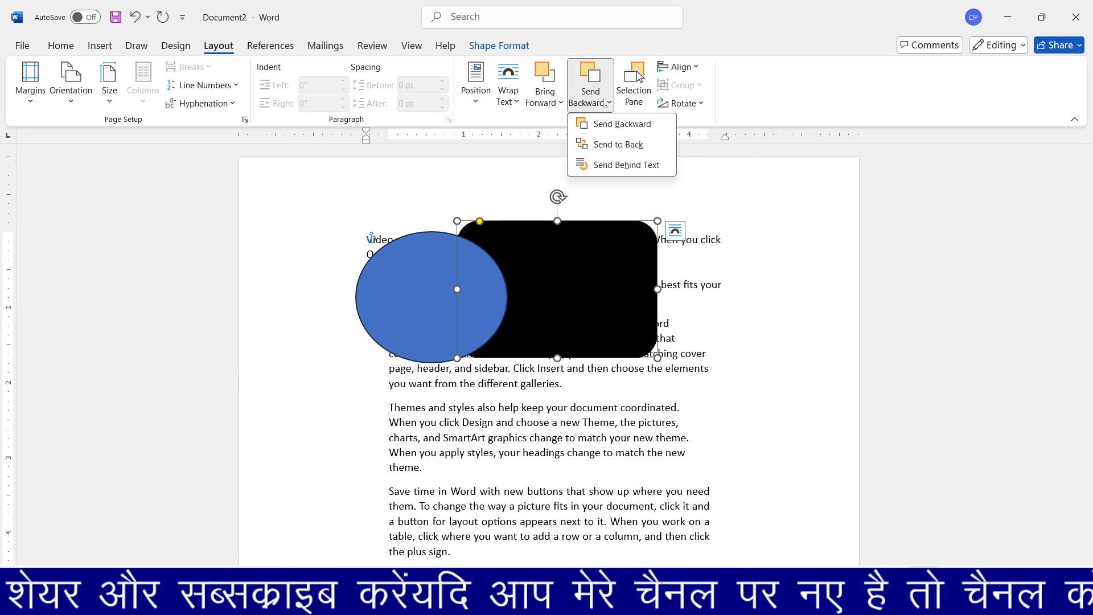
left_click(613, 150)
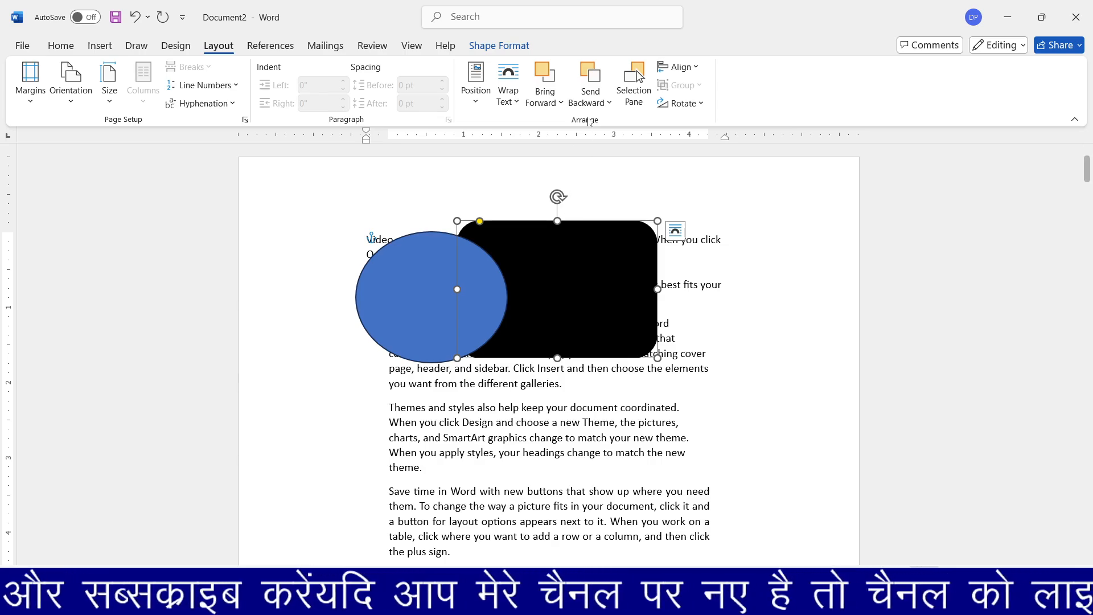
left_click(601, 106)
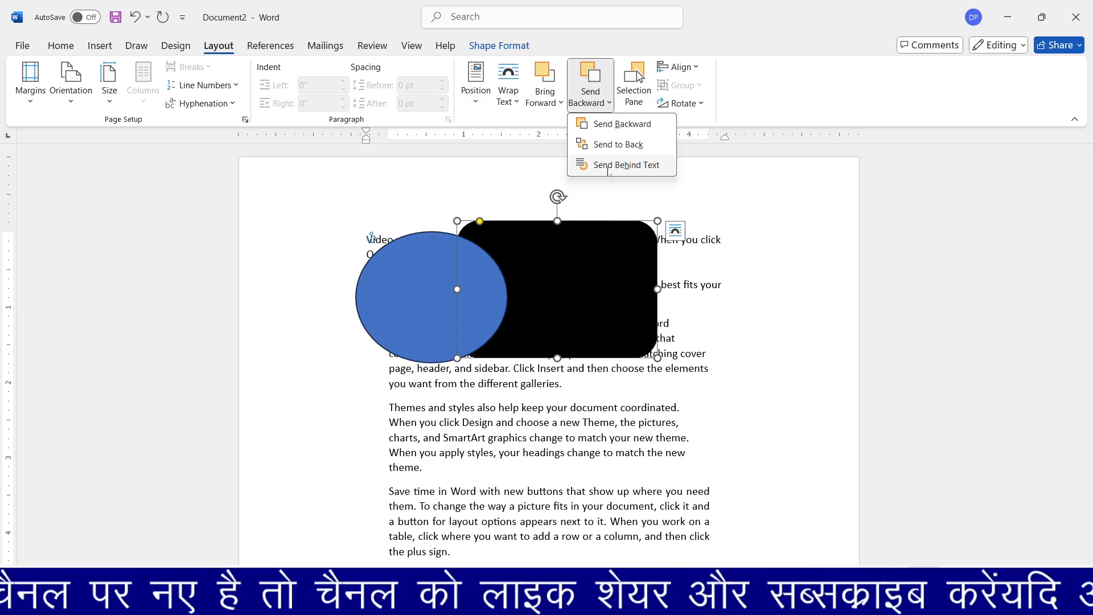
left_click(626, 165)
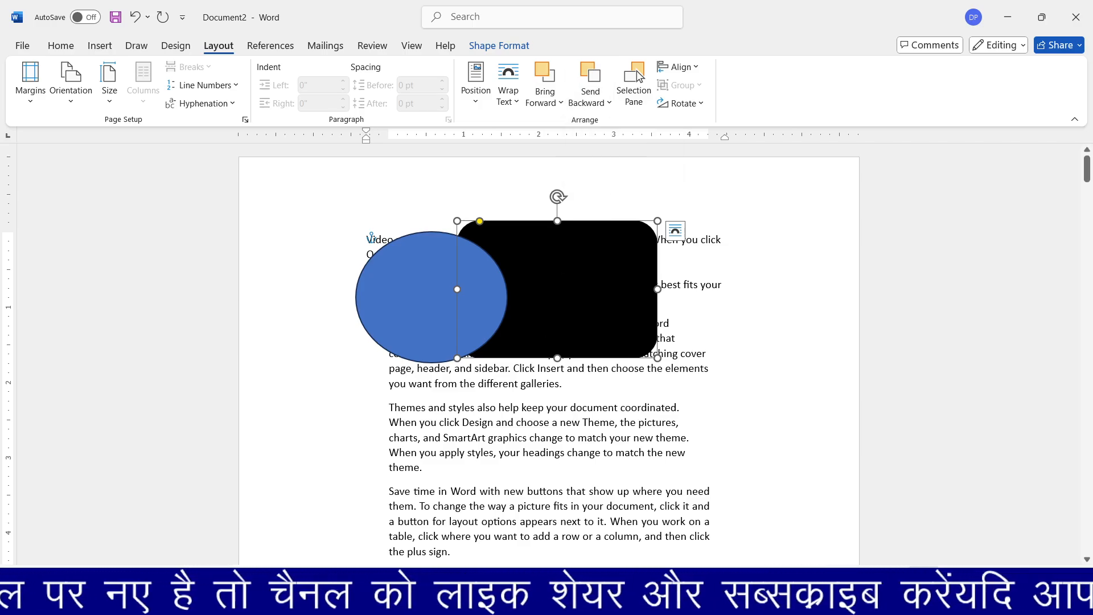
left_click(599, 100)
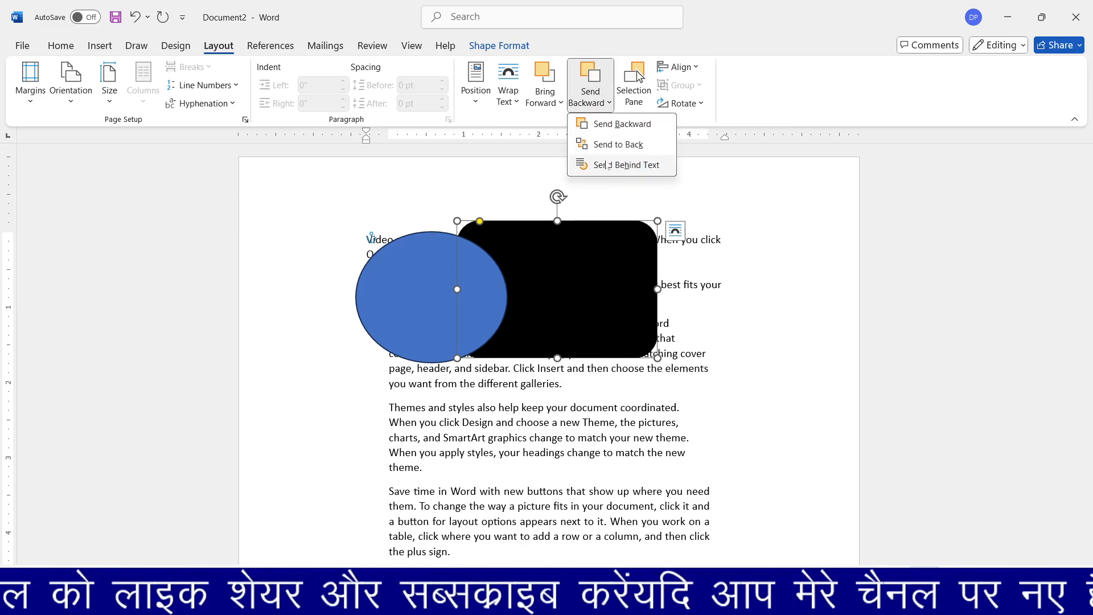
left_click(602, 165)
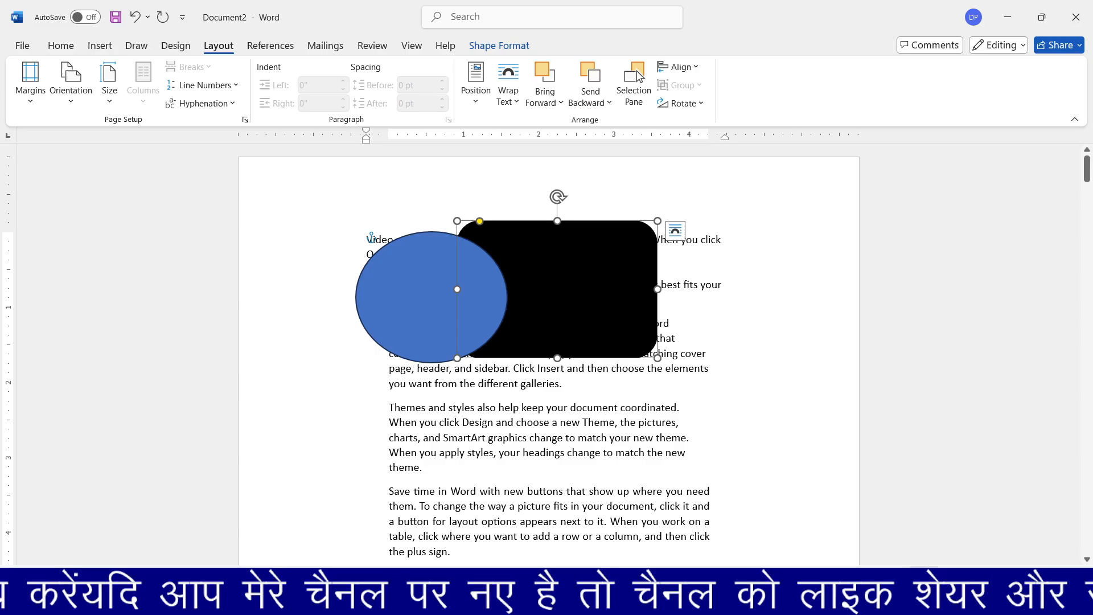
Try to bring the black rounded rectangle one level forward and to the front of the ellipse.
left_click(562, 105)
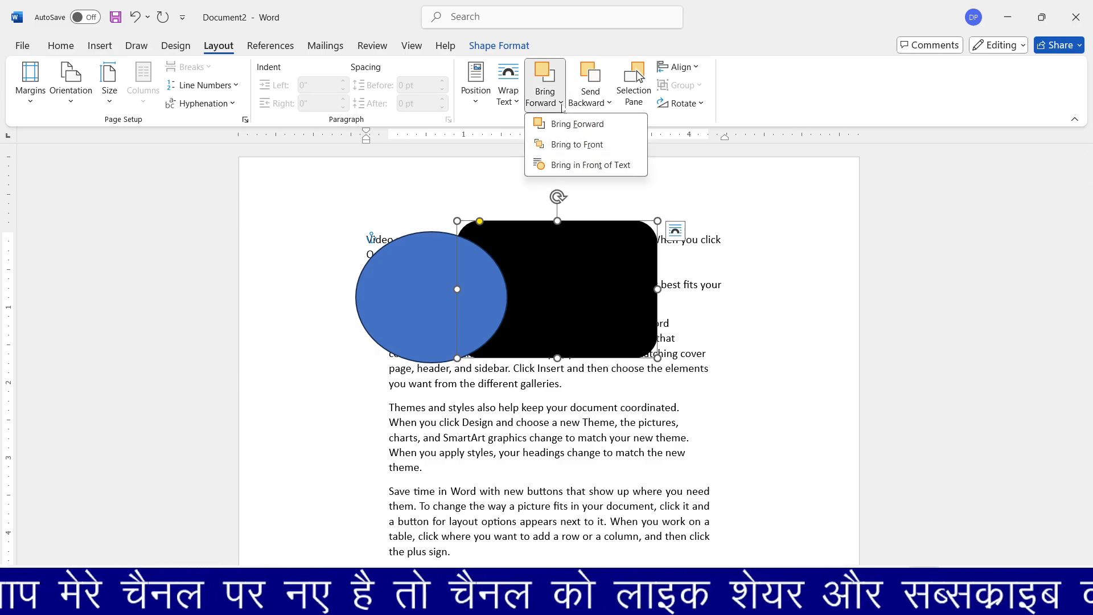
left_click(564, 125)
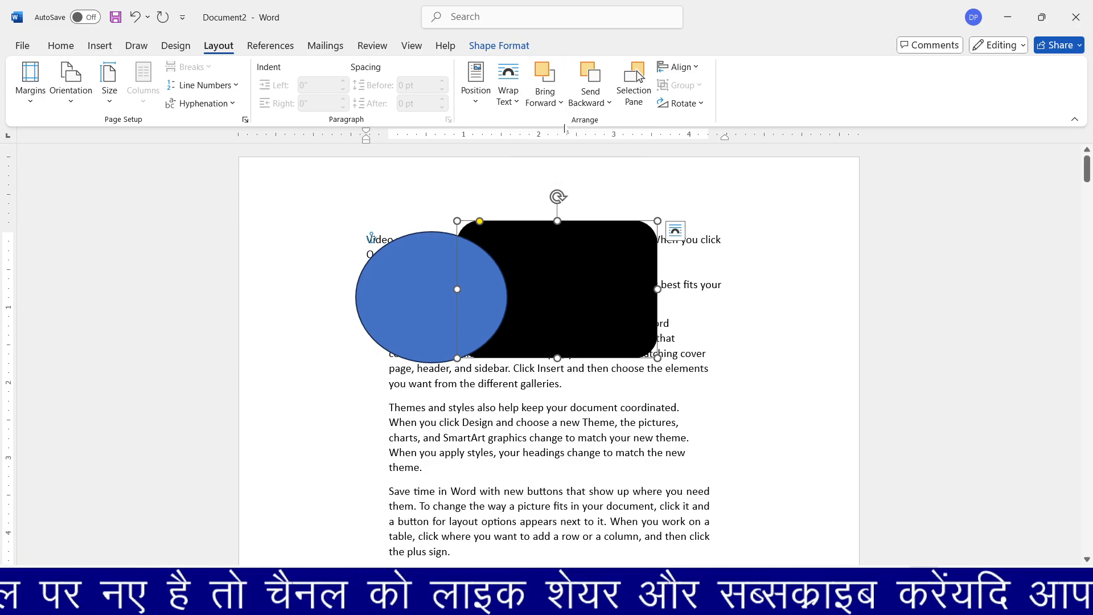
left_click(558, 102)
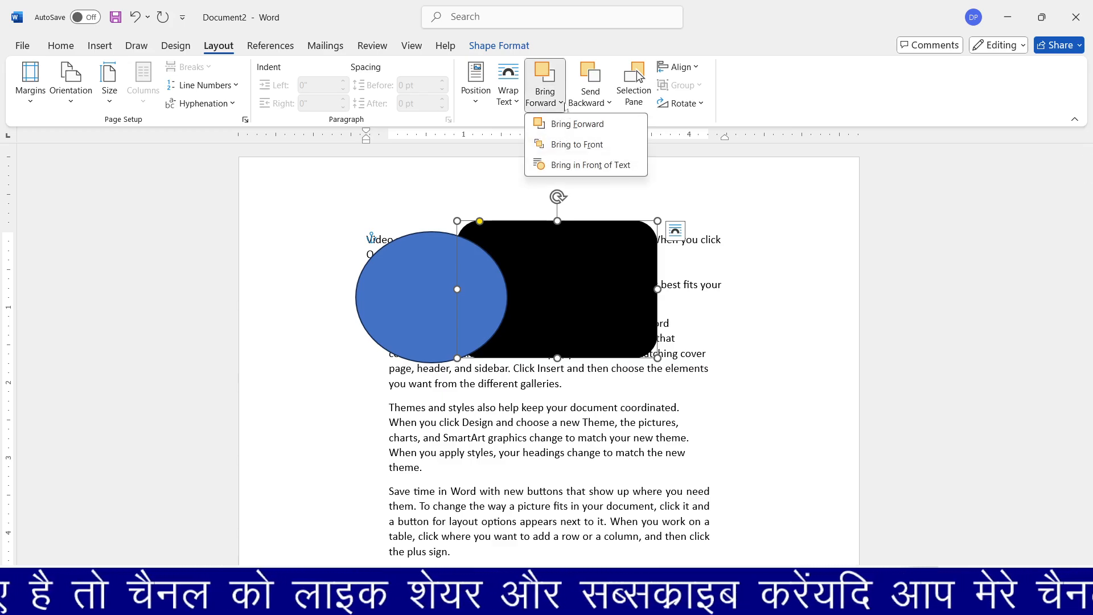
left_click(564, 145)
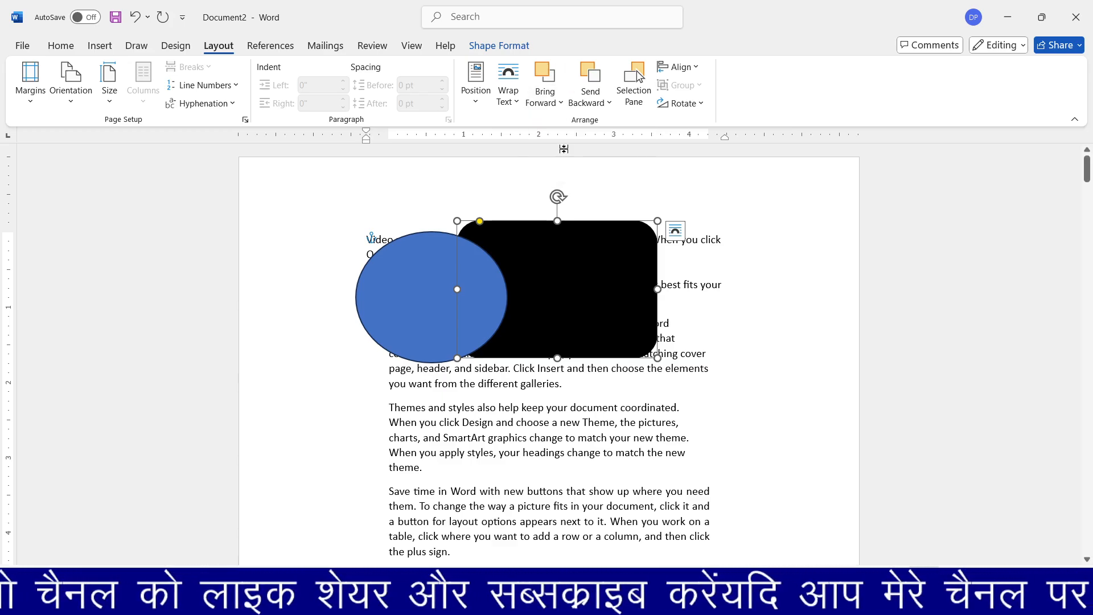
Try to bring the black rounded rectangle forward over the blue ellipse by two successive one-level moves.
left_click(470, 320)
left_click(544, 284)
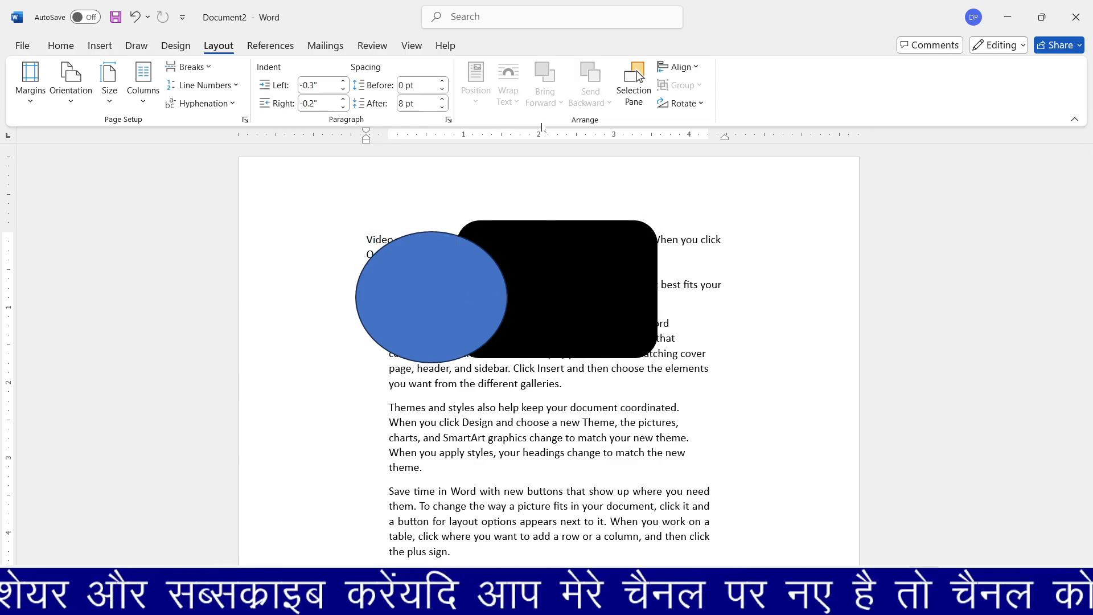
left_click(627, 224)
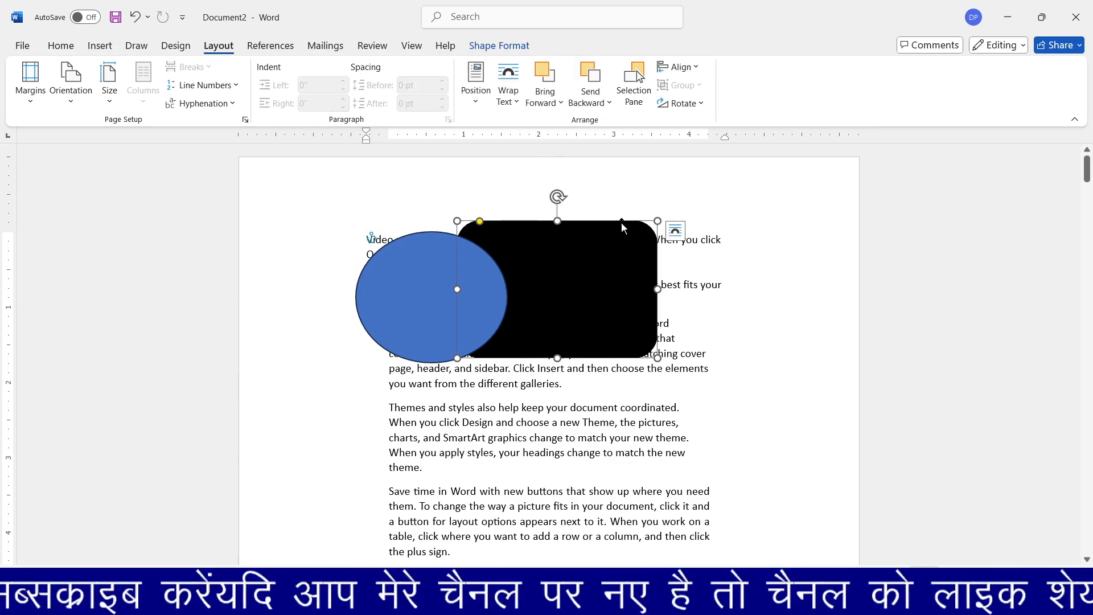
left_click(545, 102)
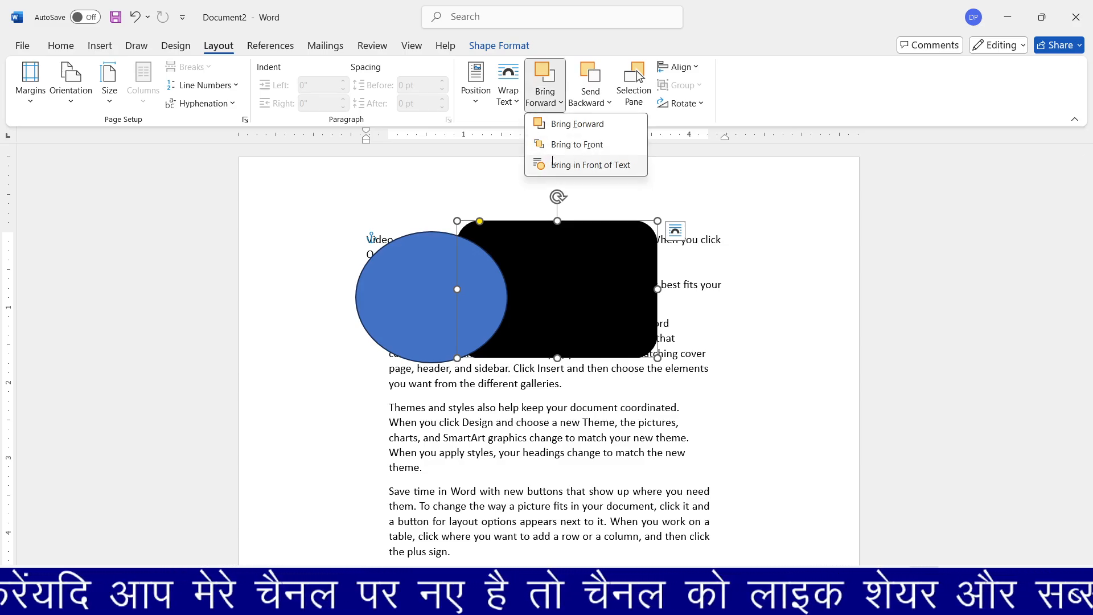
left_click(565, 124)
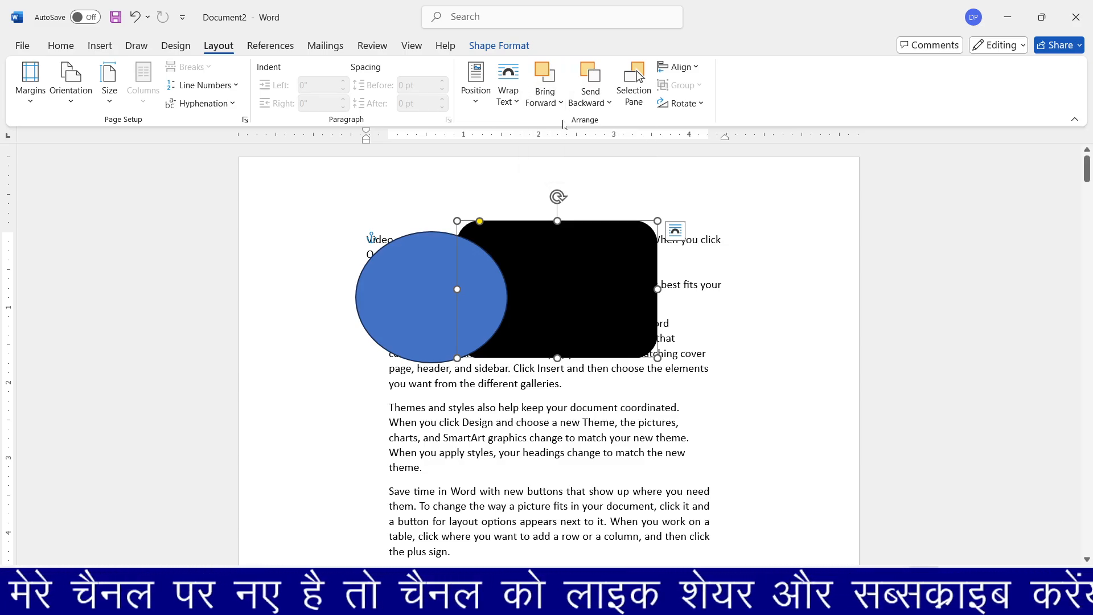
left_click(549, 106)
left_click(549, 106)
left_click(549, 107)
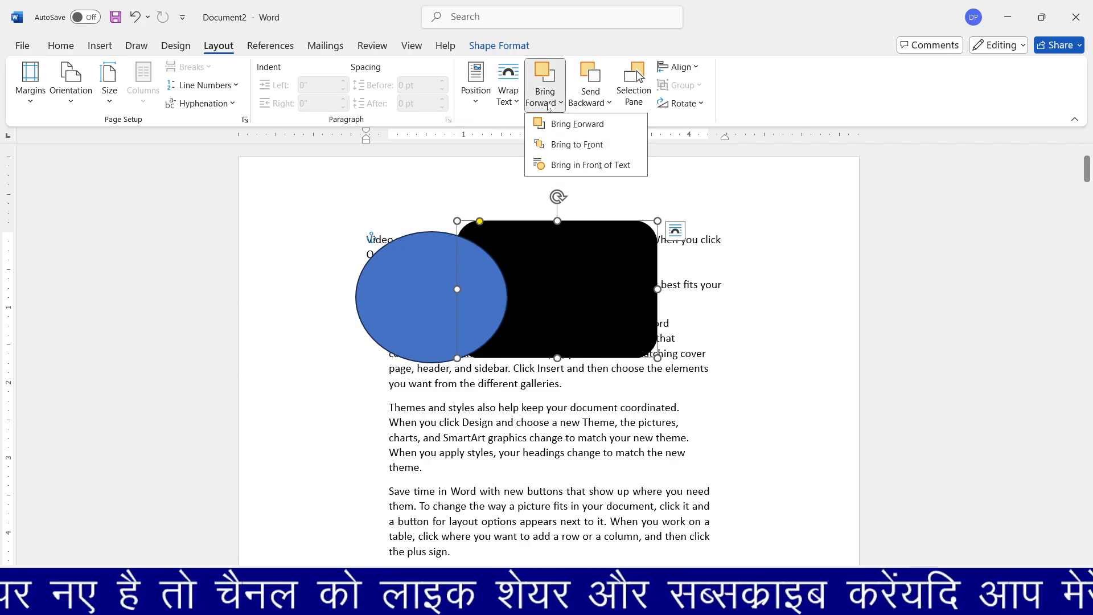
left_click(566, 124)
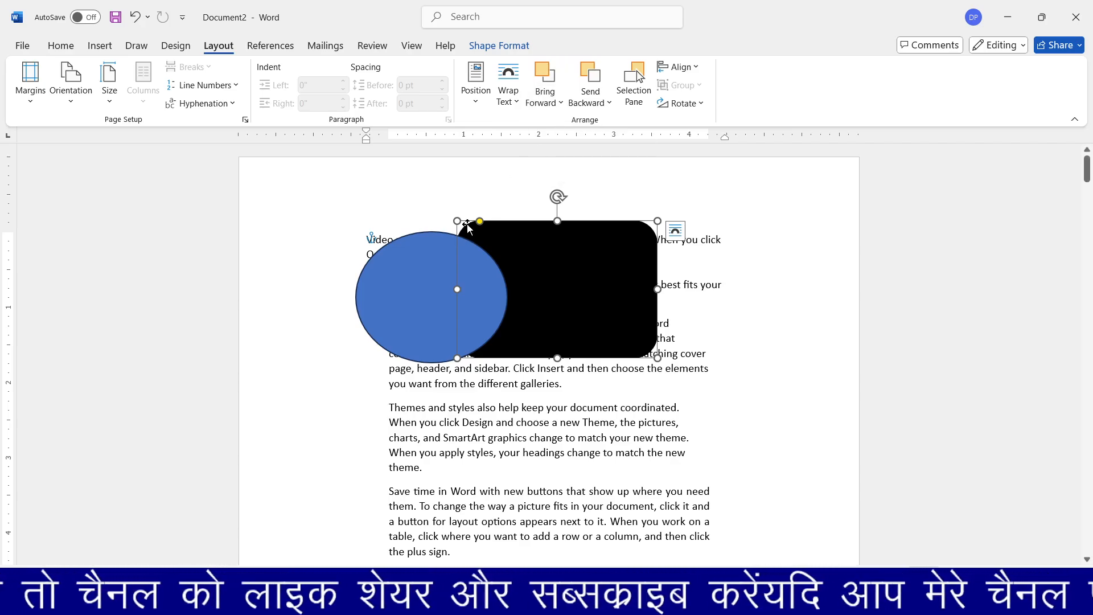
Try to place the blue ellipse beneath the black rectangle using Send Backward and Send to Back.
left_click(405, 285)
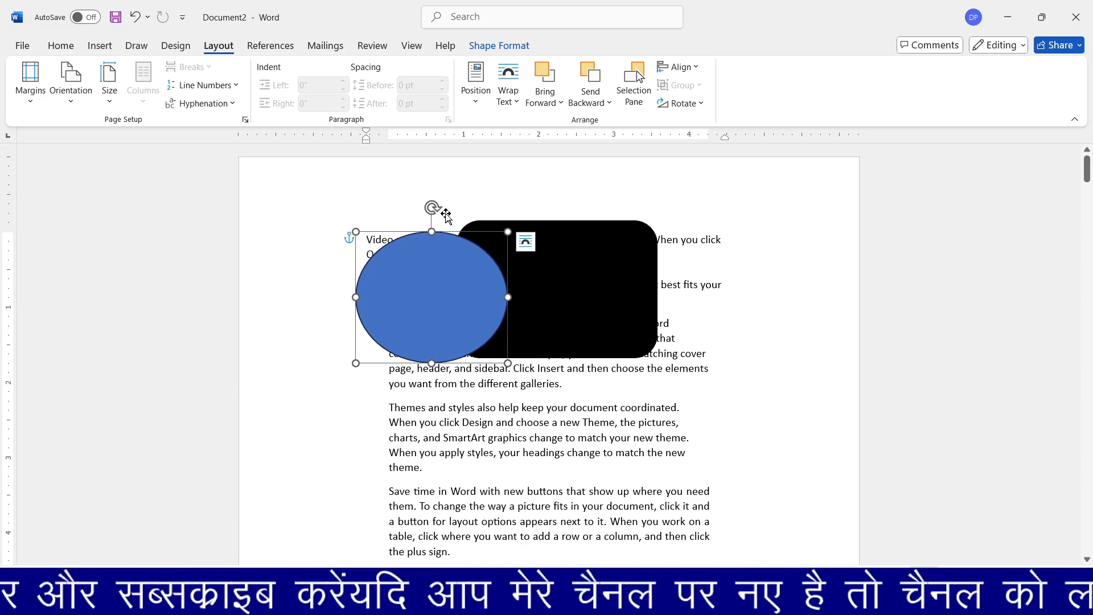
left_click(596, 108)
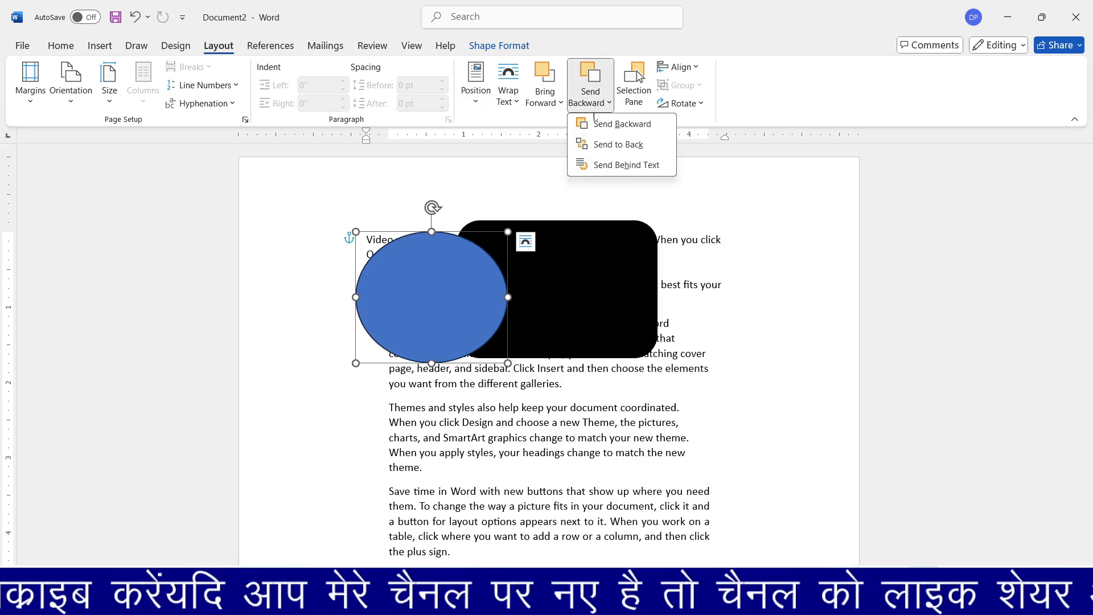
left_click(619, 130)
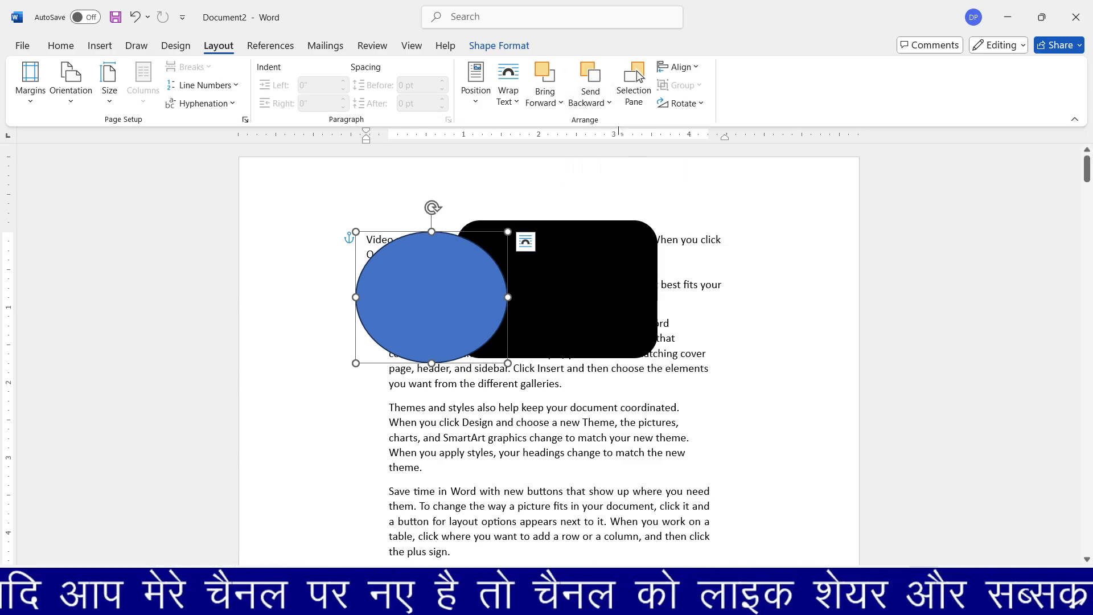
left_click(592, 102)
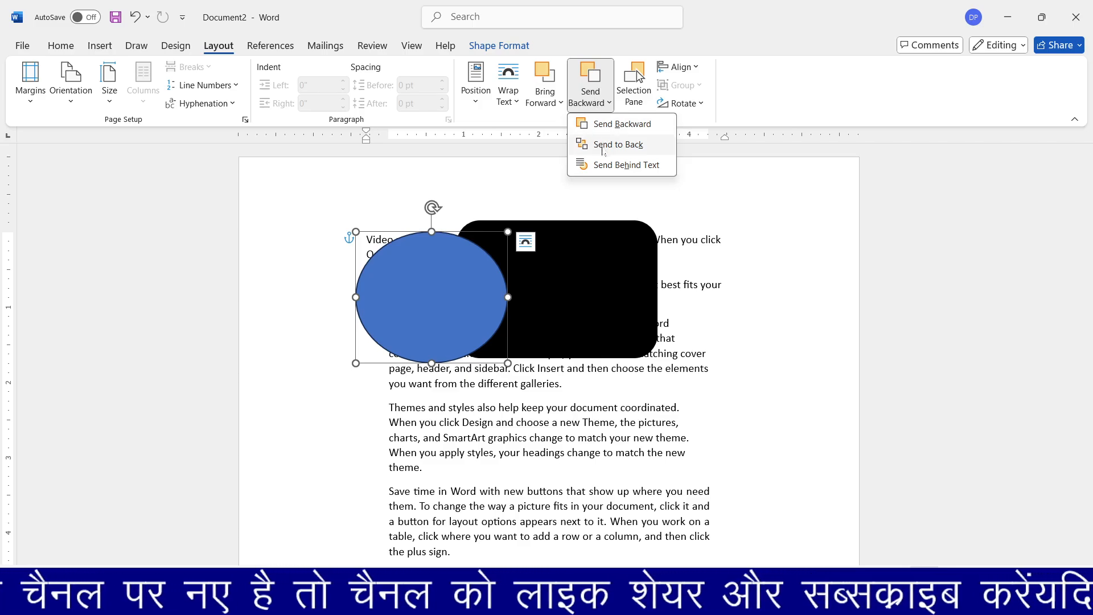
left_click(601, 146)
left_click(595, 98)
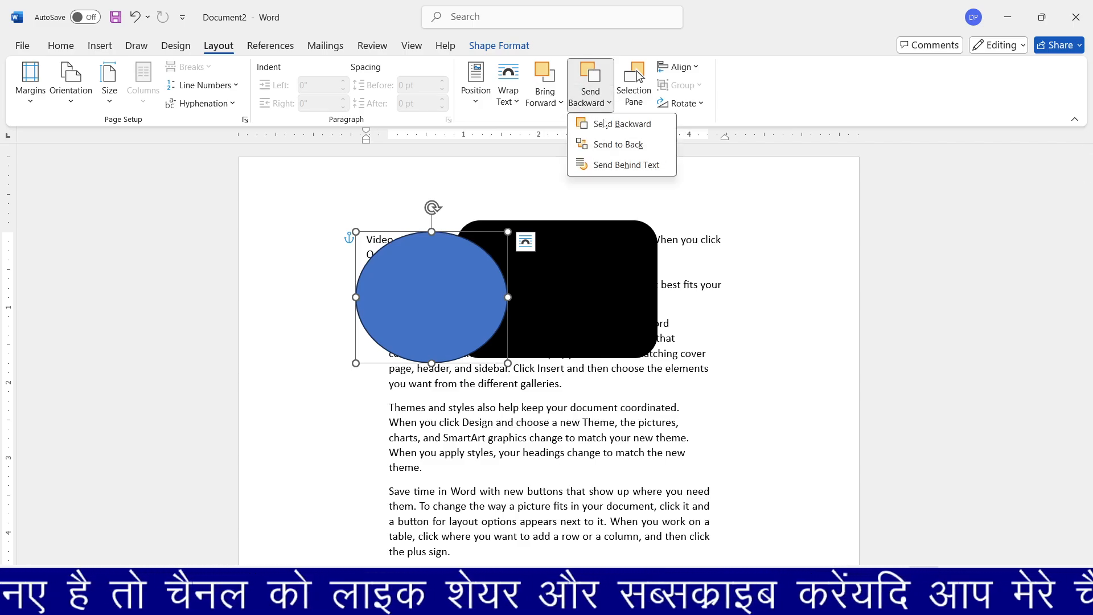
left_click(606, 125)
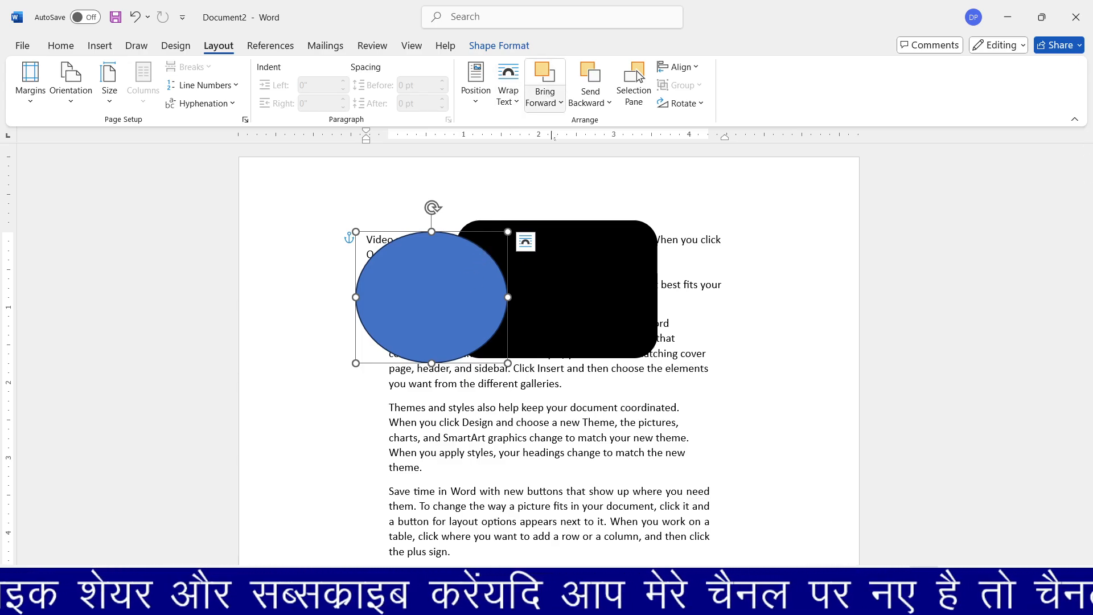
Bring the black rounded rectangle in front of the text so it overlaps the blue ellipse.
left_click(601, 222)
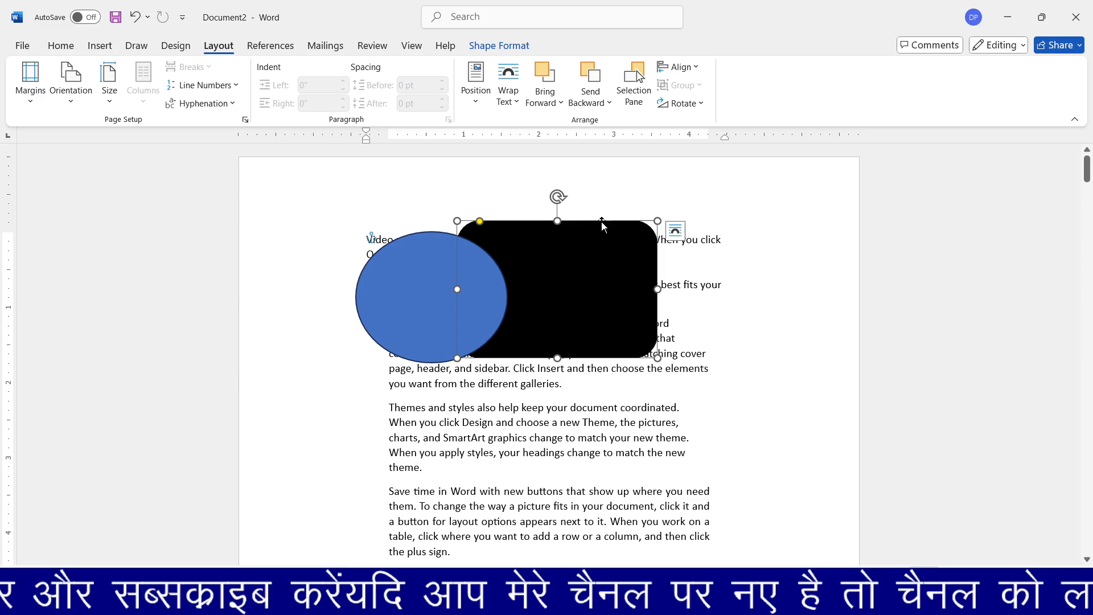
left_click(543, 105)
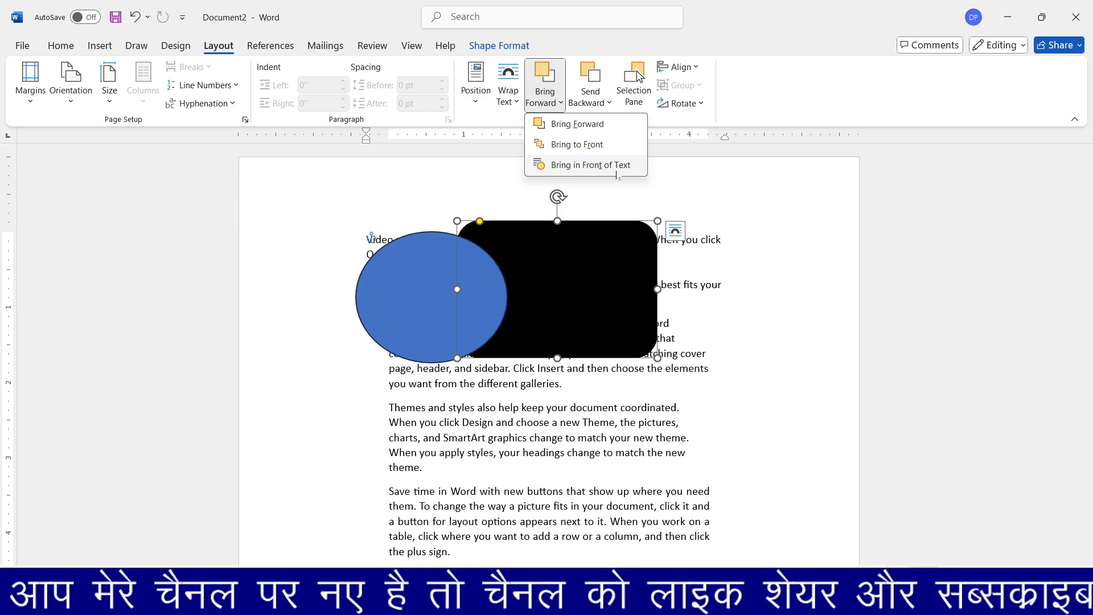
left_click(565, 165)
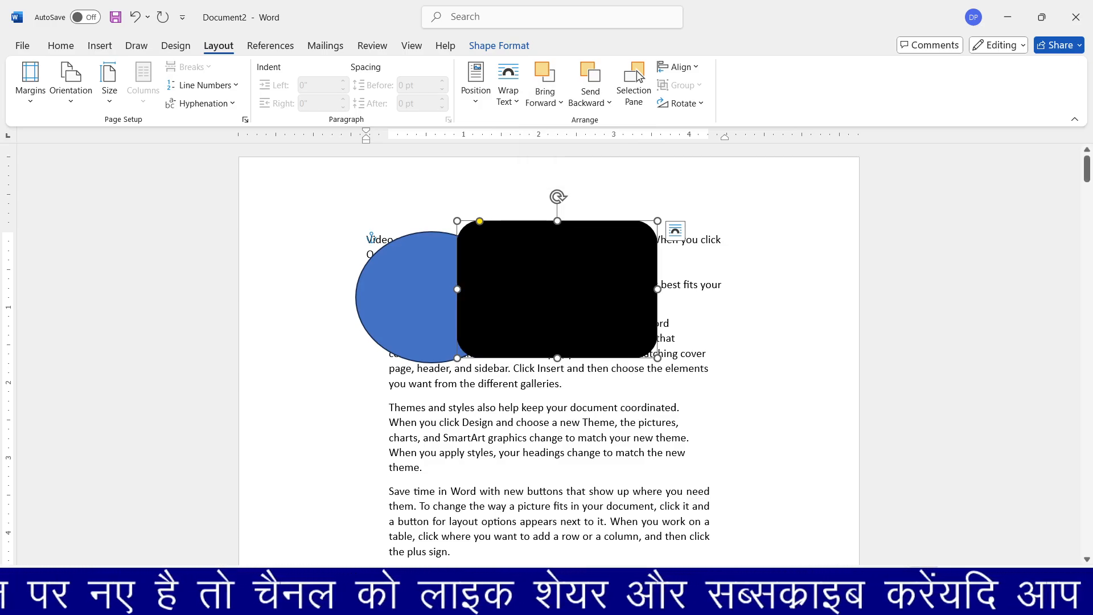
Bring the blue ellipse to the front of the black rounded rectangle.
left_click(411, 305)
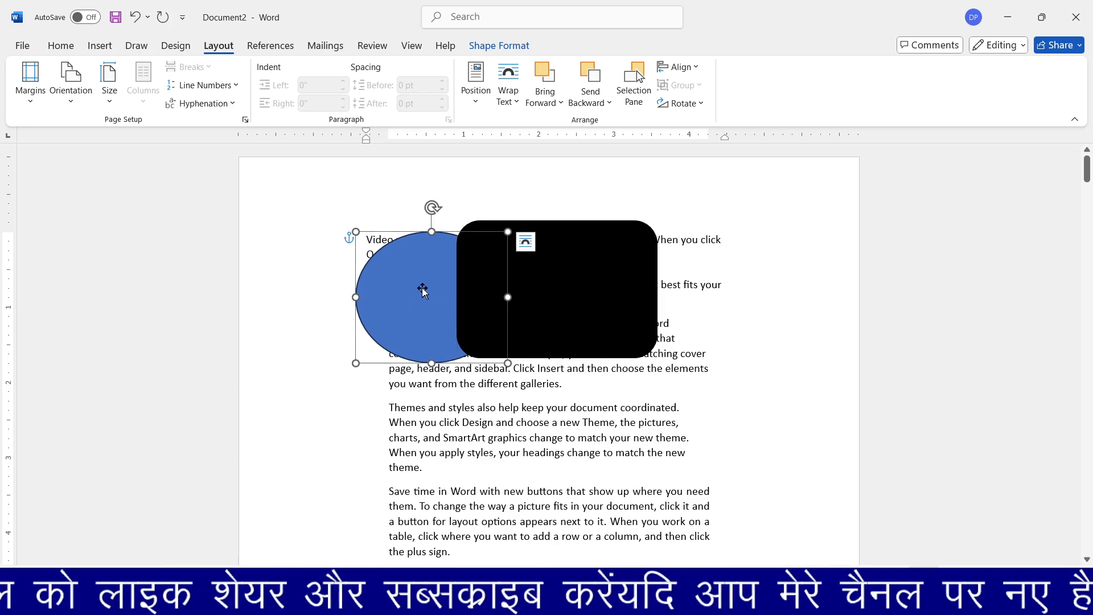
left_click(545, 109)
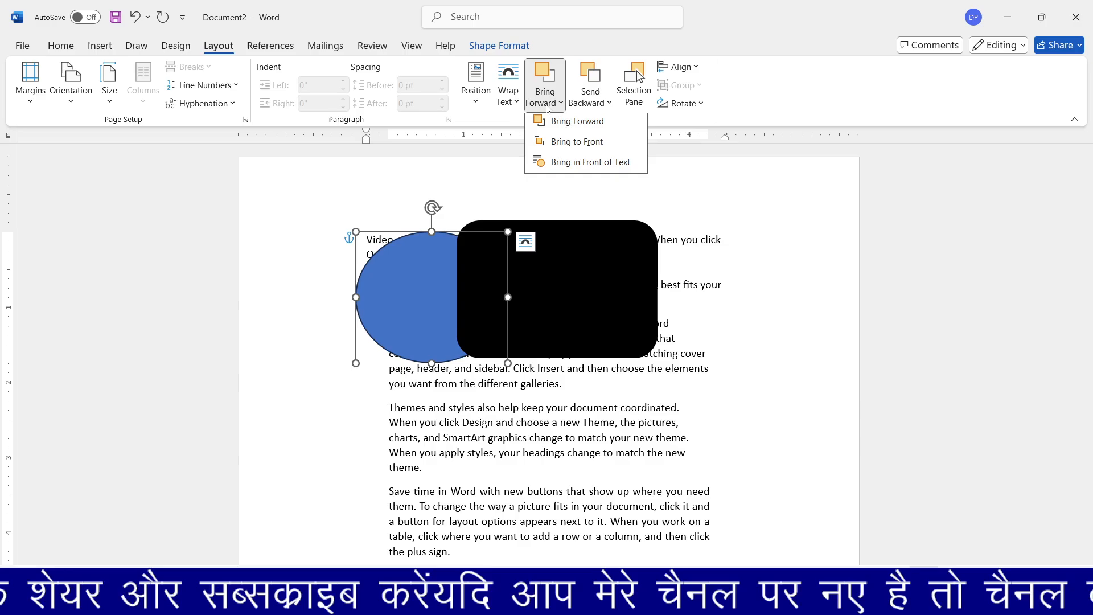
left_click(564, 147)
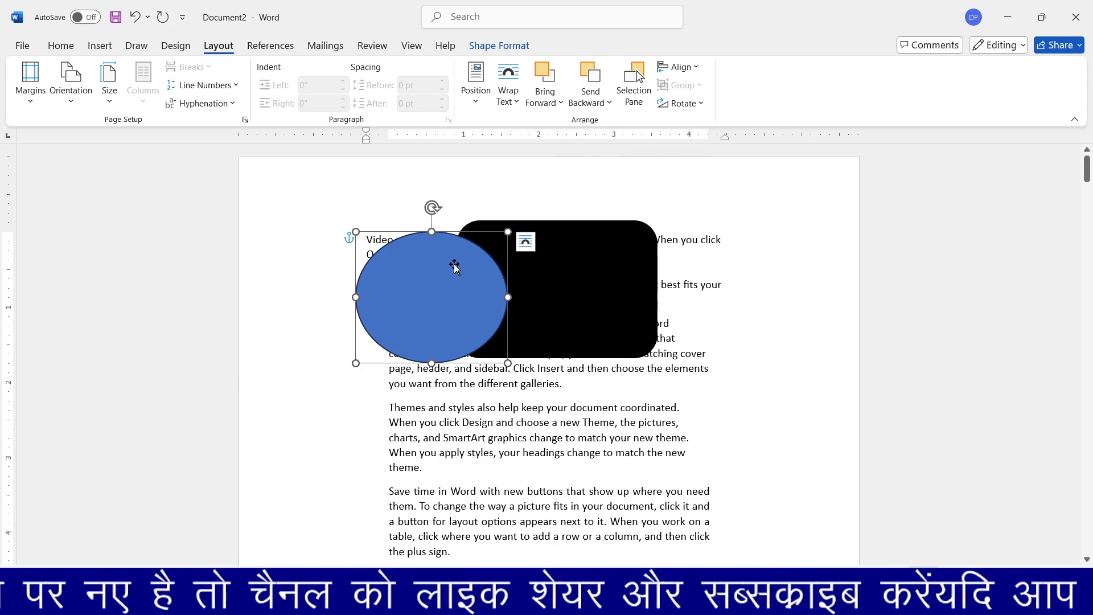
Move the black rectangle and the blue ellipse down and to the right, keeping the ellipse overlapping the rectangle's left side.
left_click(550, 232)
left_click_drag(561, 245, 733, 322)
left_click_drag(449, 305, 636, 372)
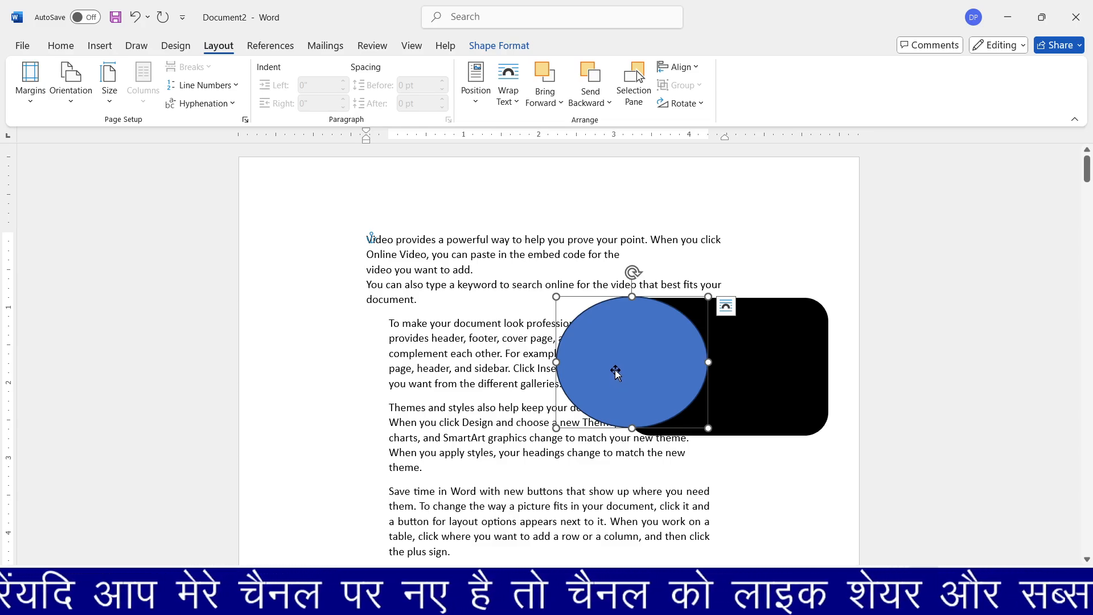
key("ctrl+y")
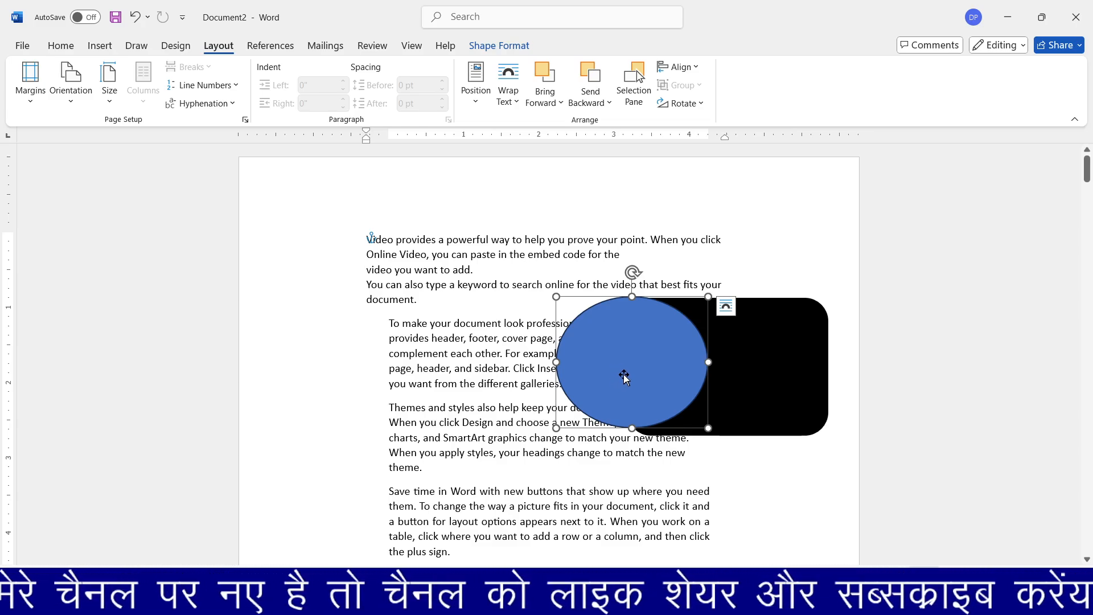
Send the blue ellipse one level backward behind the black rectangle, and bring it one level forward again.
left_click(588, 108)
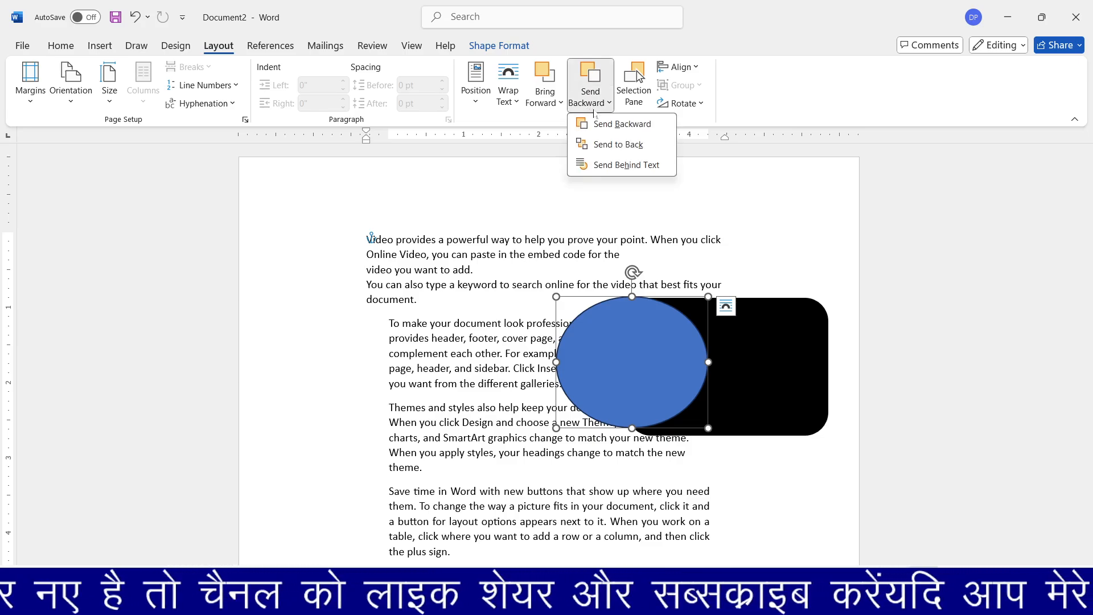
left_click(600, 120)
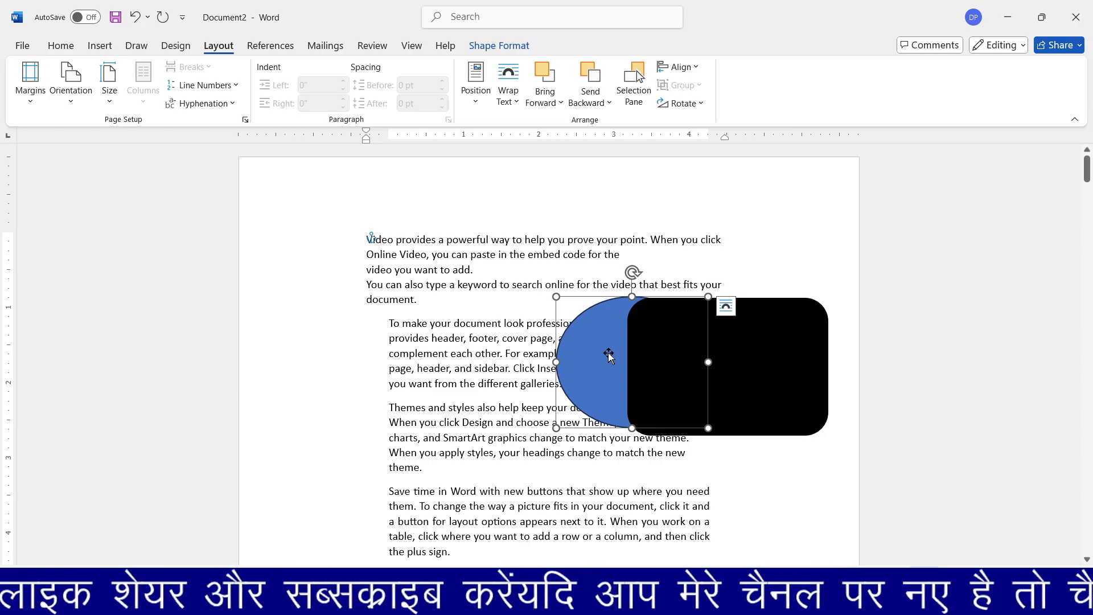
left_click(545, 102)
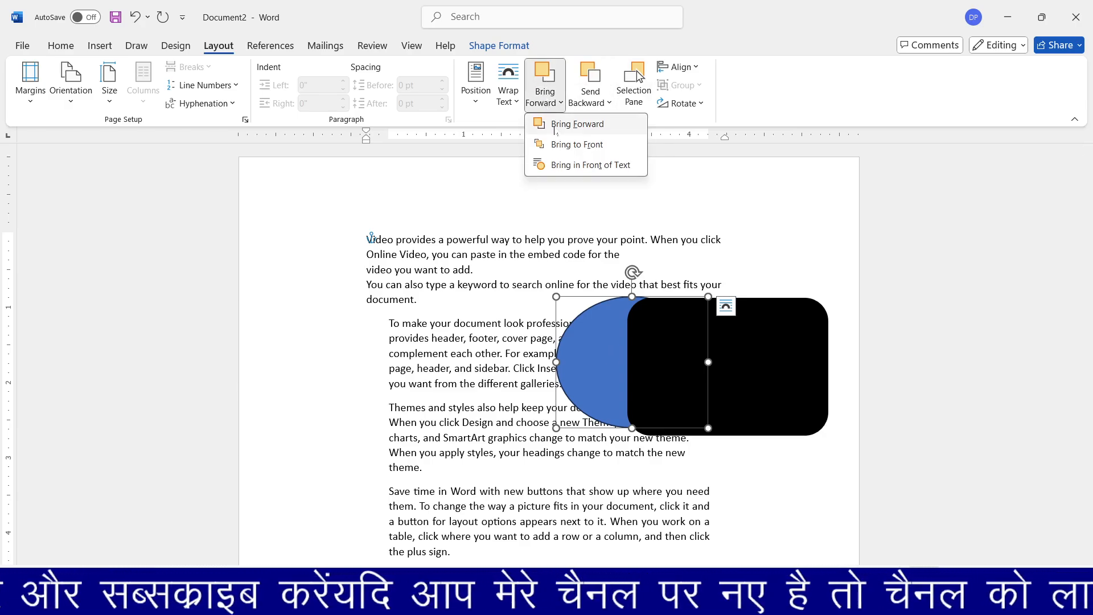
left_click(569, 124)
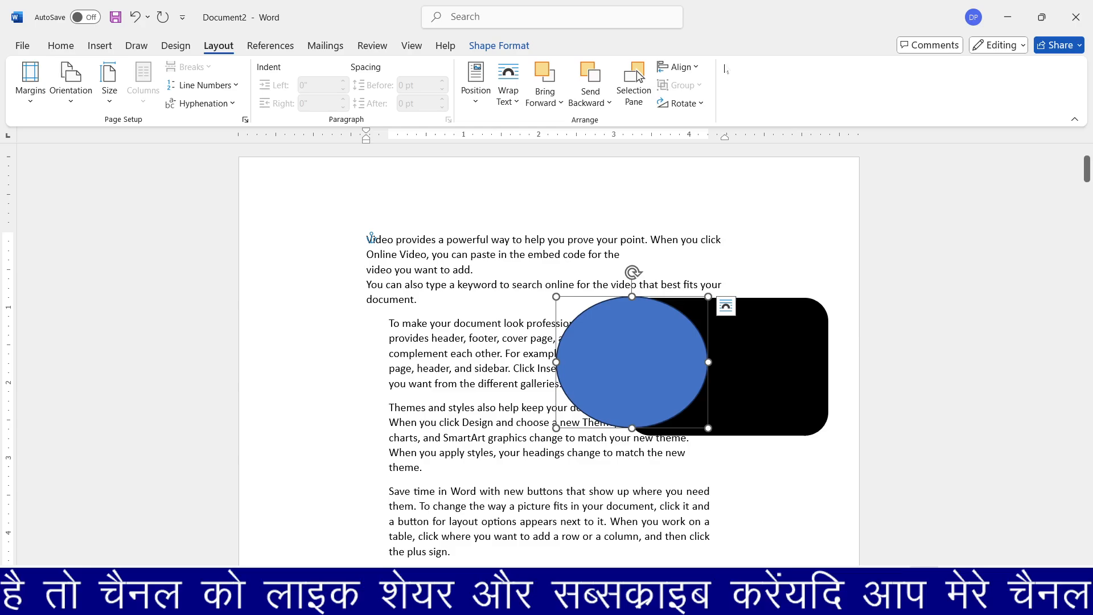
Align the blue ellipse to the horizontal center and to the top, relative to the page margins.
left_click(662, 68)
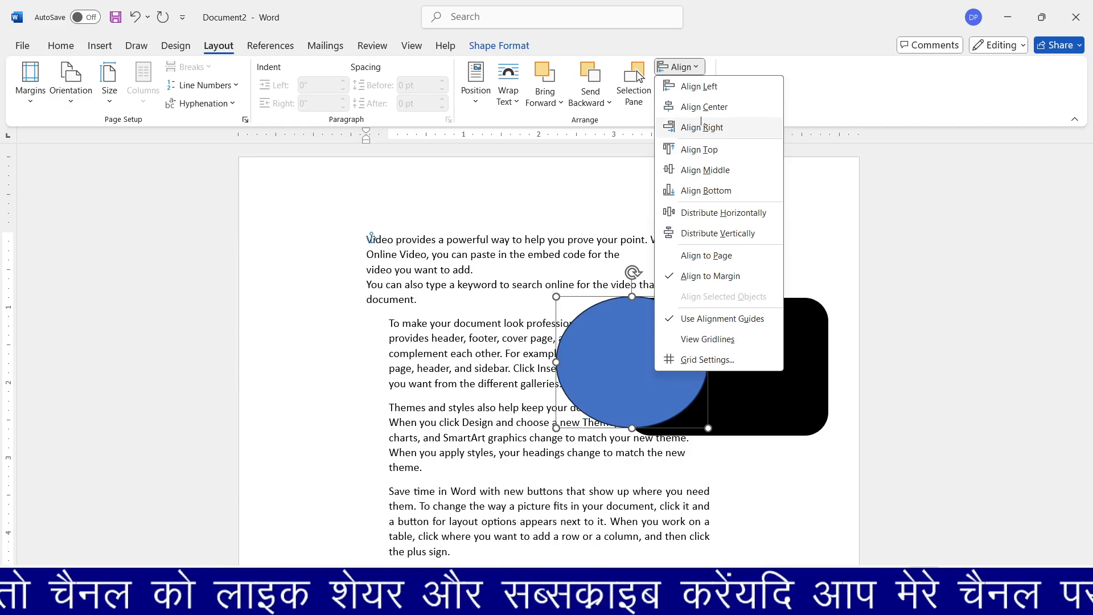
left_click(705, 107)
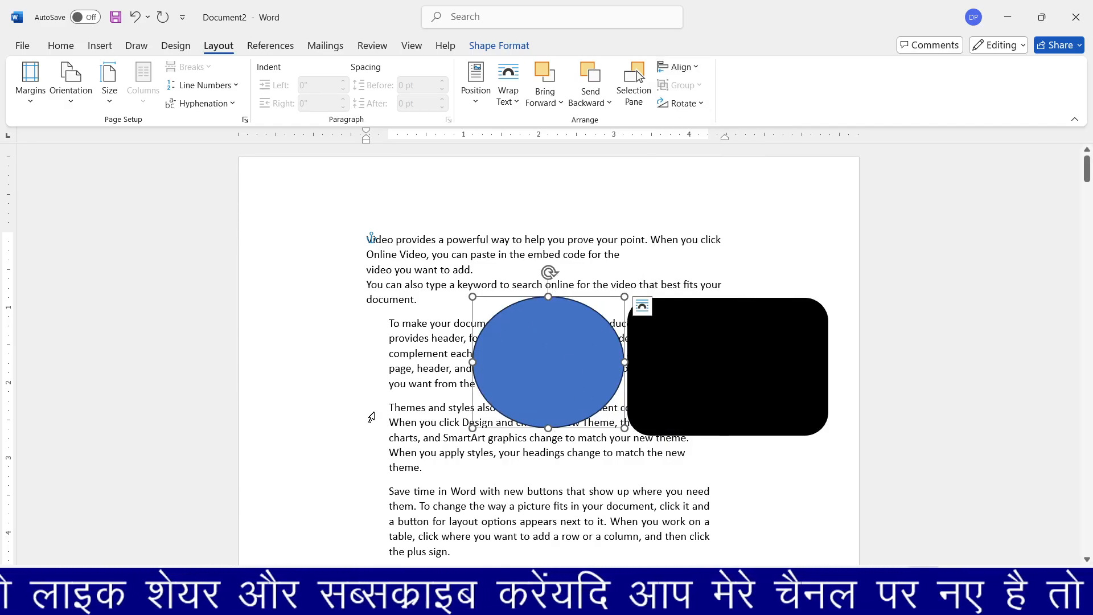
left_click(677, 66)
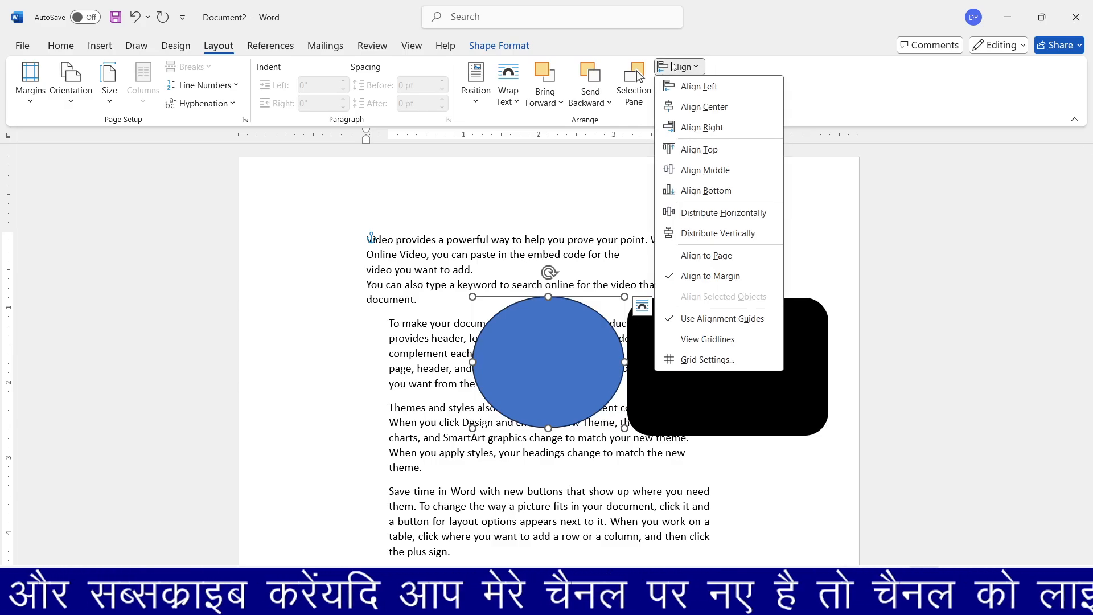
left_click(685, 148)
Align the blue ellipse to the bottom margin of the page and check its placement.
left_click(672, 67)
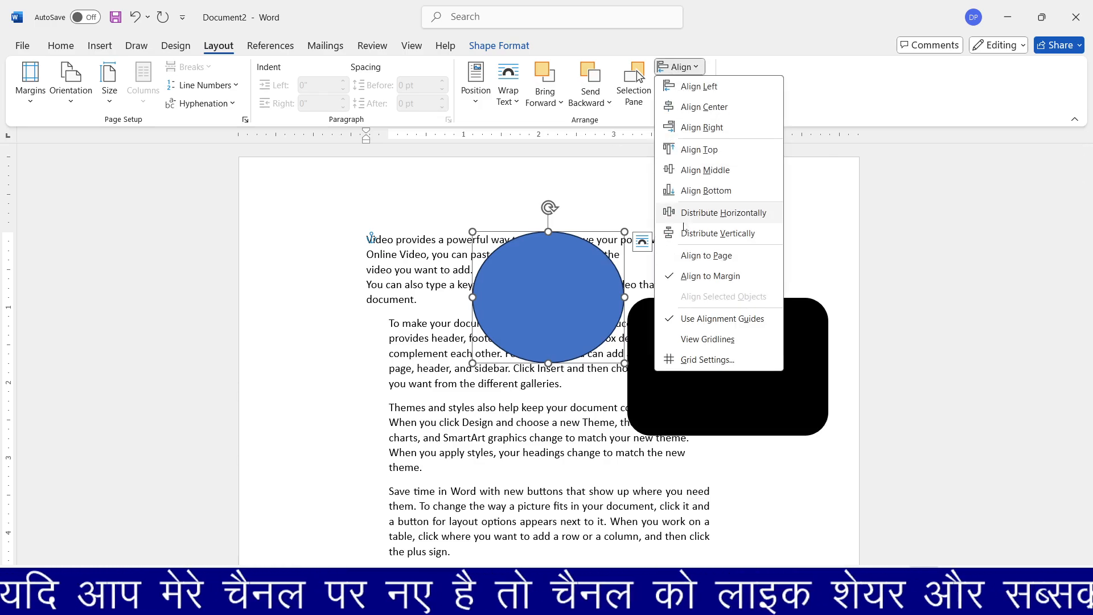
left_click(690, 193)
scroll(581, 351, "down", 5)
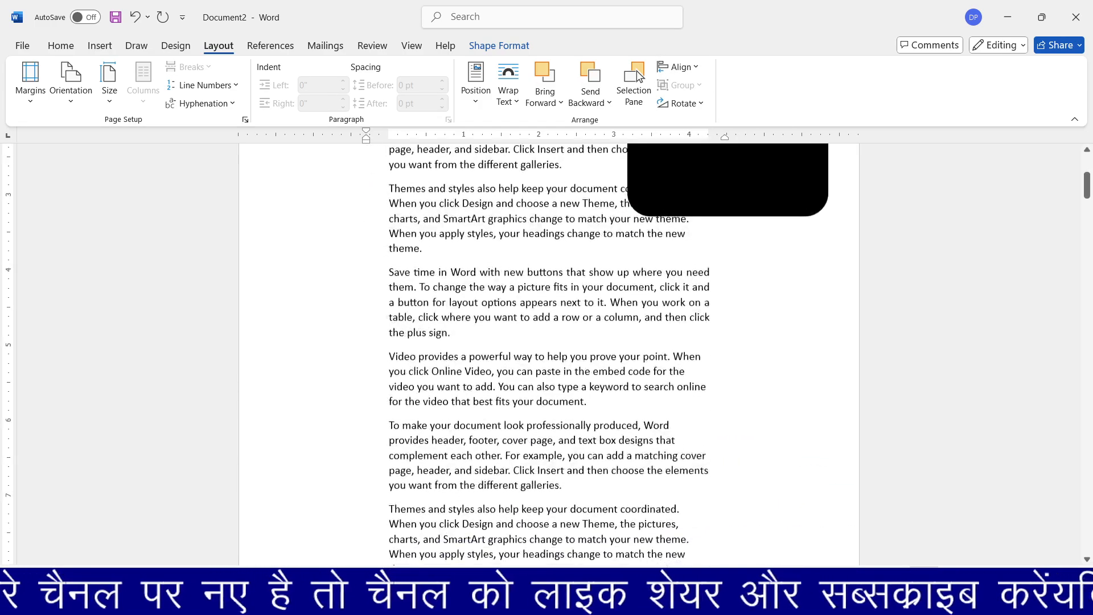
scroll(581, 352, "up", 8)
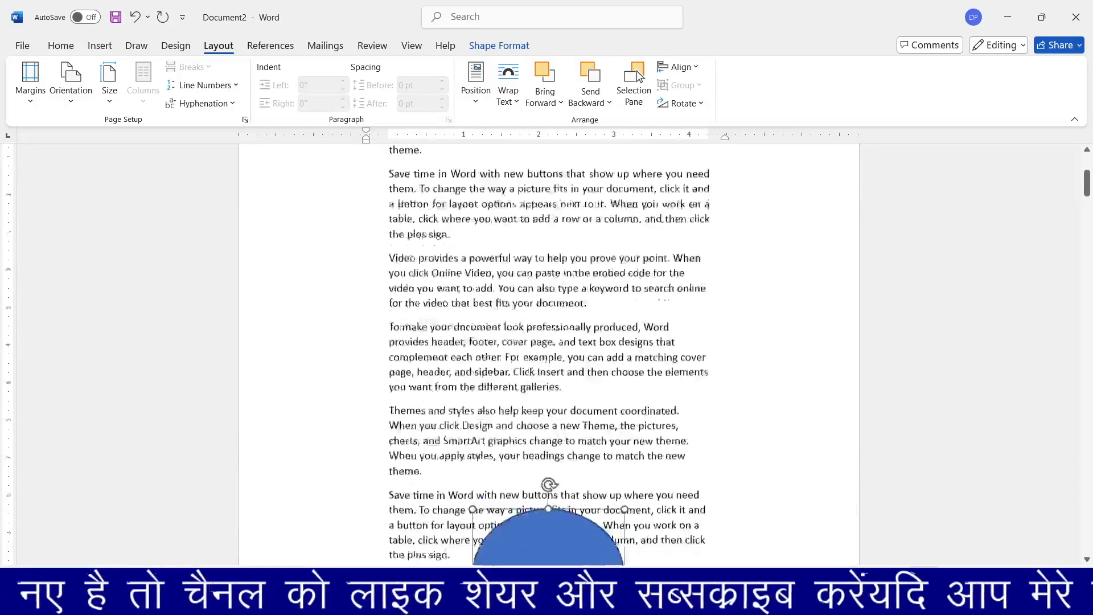
left_click(681, 68)
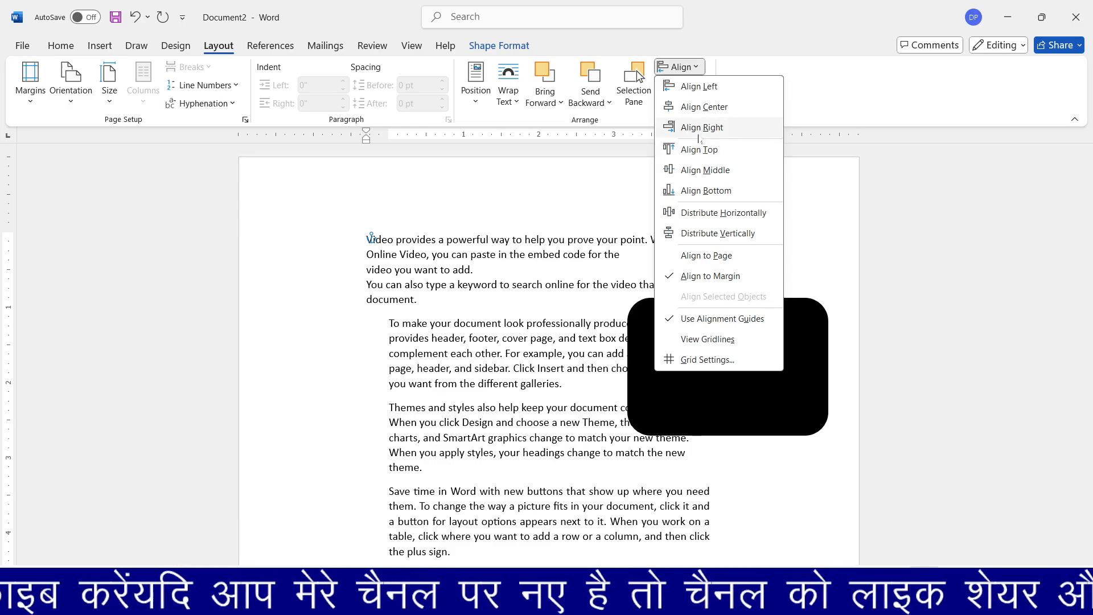
left_click(699, 138)
left_click(679, 67)
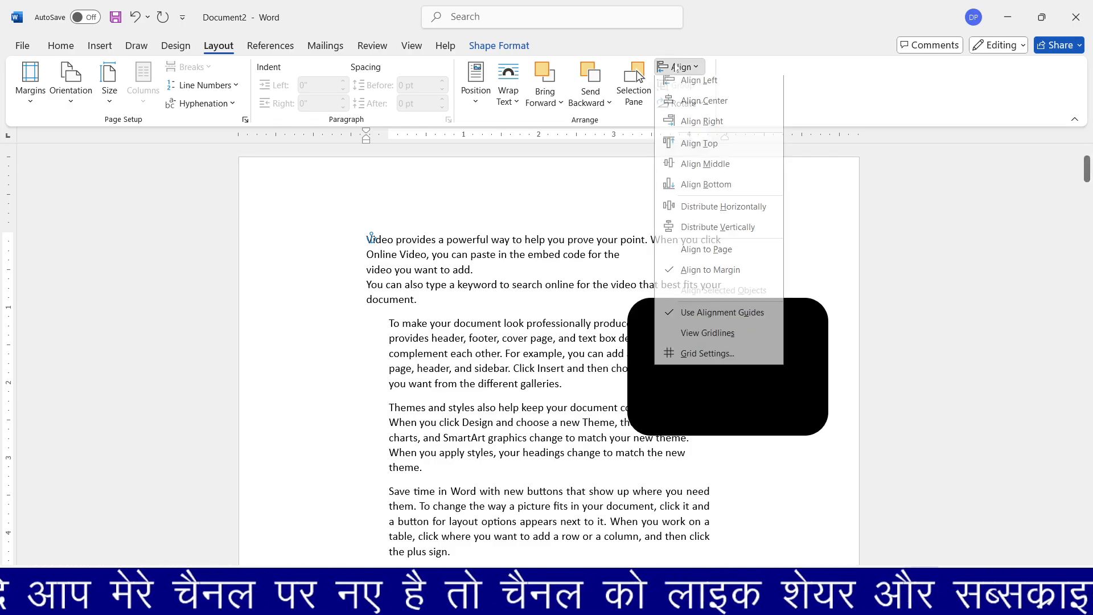
key("Escape")
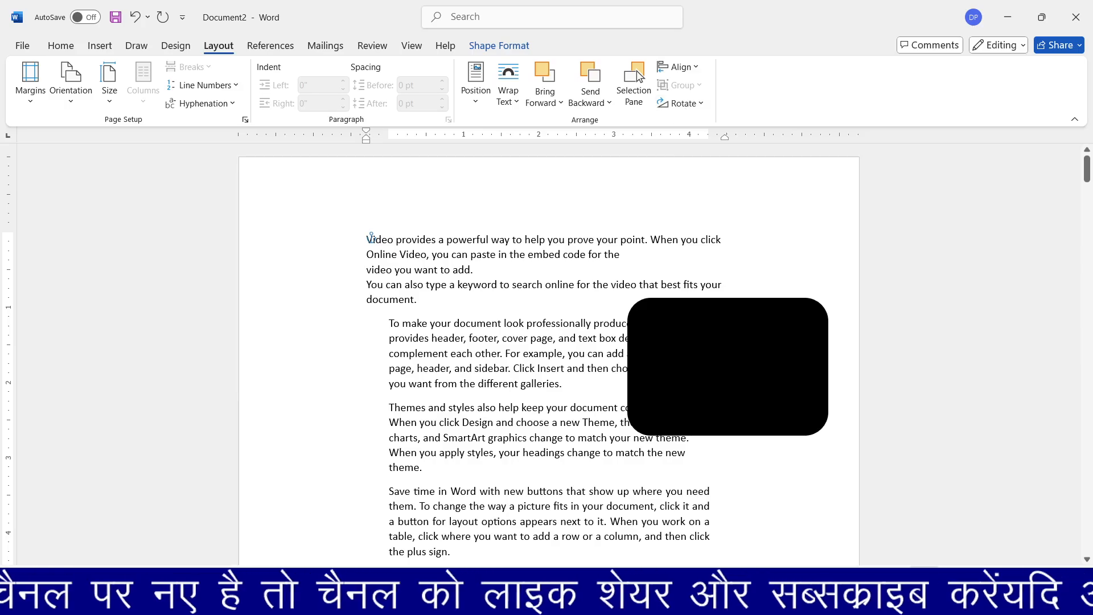
scroll(715, 350, "down", 5)
scroll(554, 270, "down", 4)
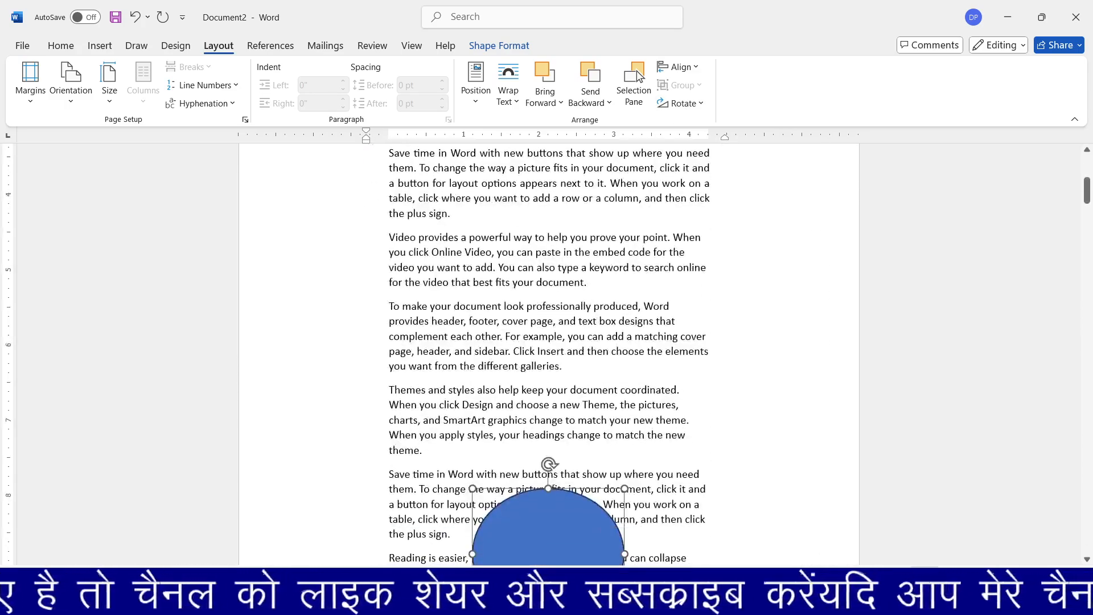
left_click_drag(554, 270, 545, 299)
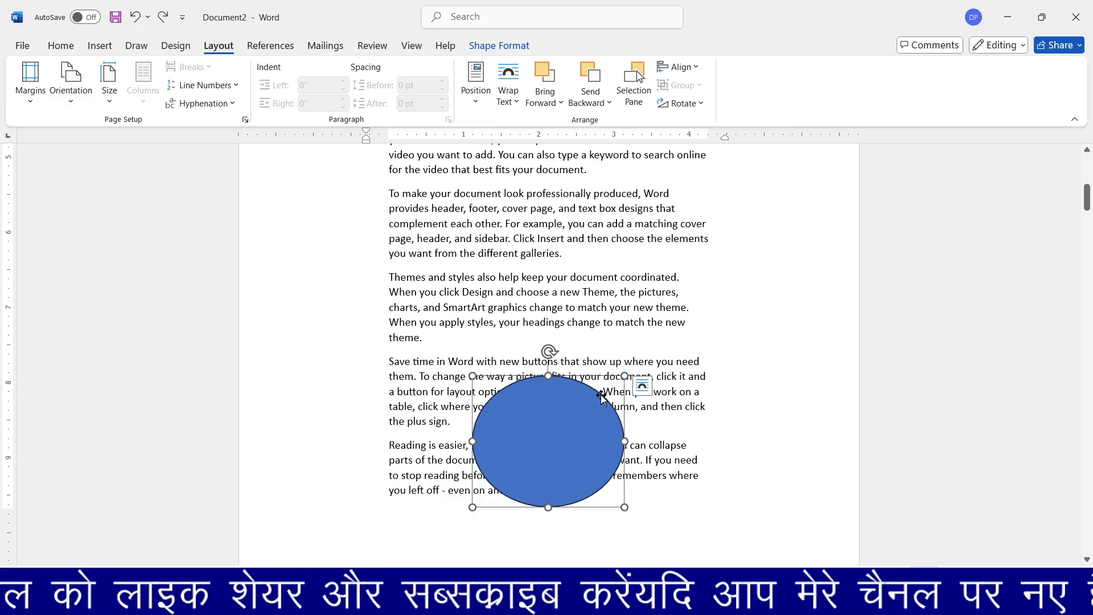
Align the blue ellipse to the top margin, and move it down to just left of the black rectangle.
scroll(546, 341, "up", 3)
left_click(677, 67)
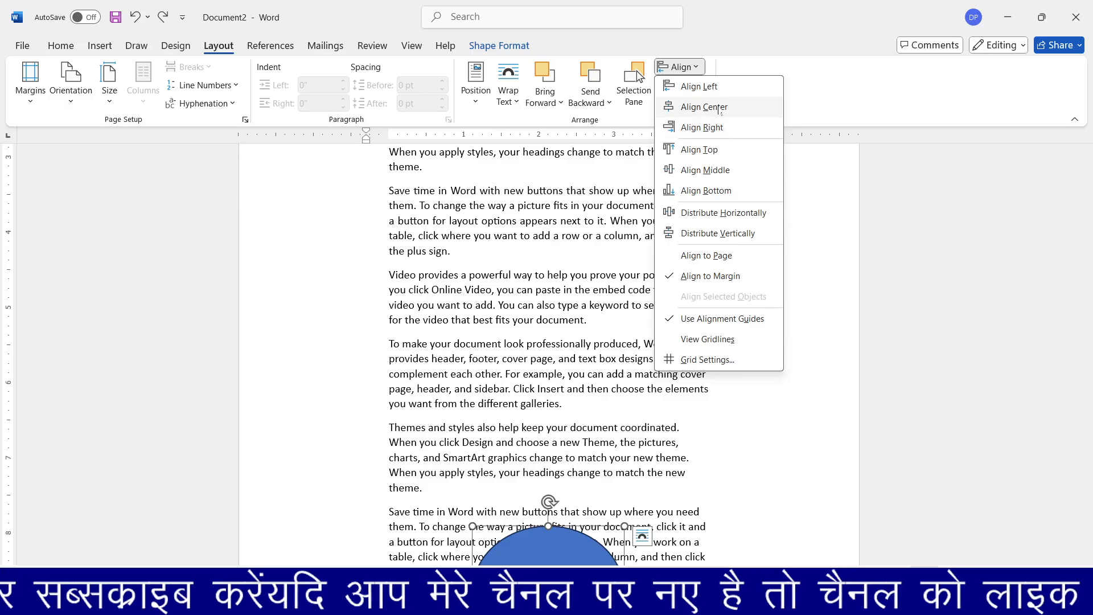
left_click(705, 148)
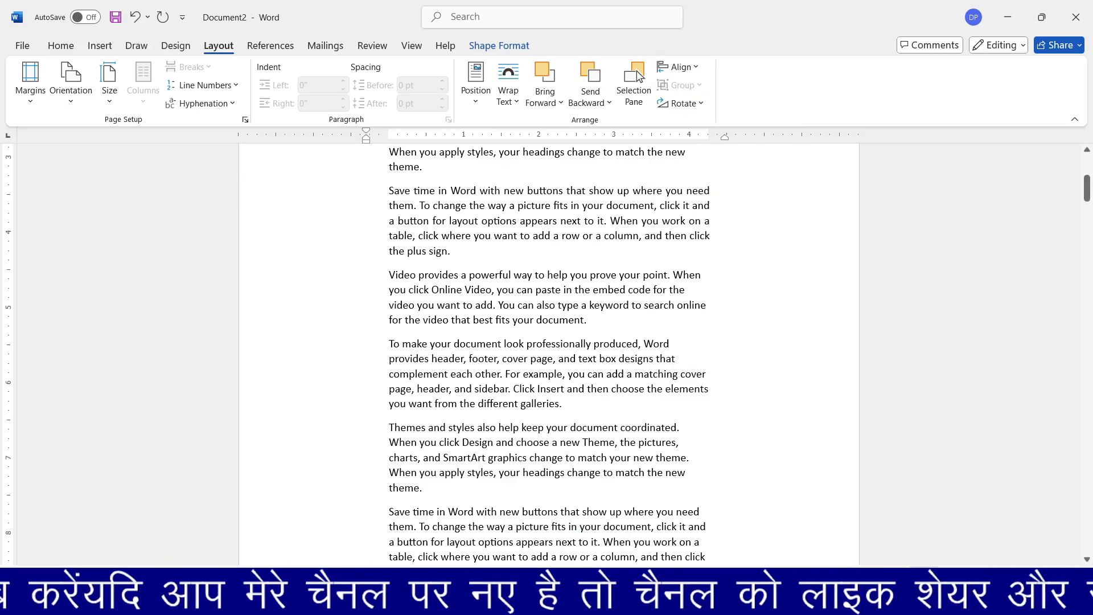
scroll(626, 285, "up", 5)
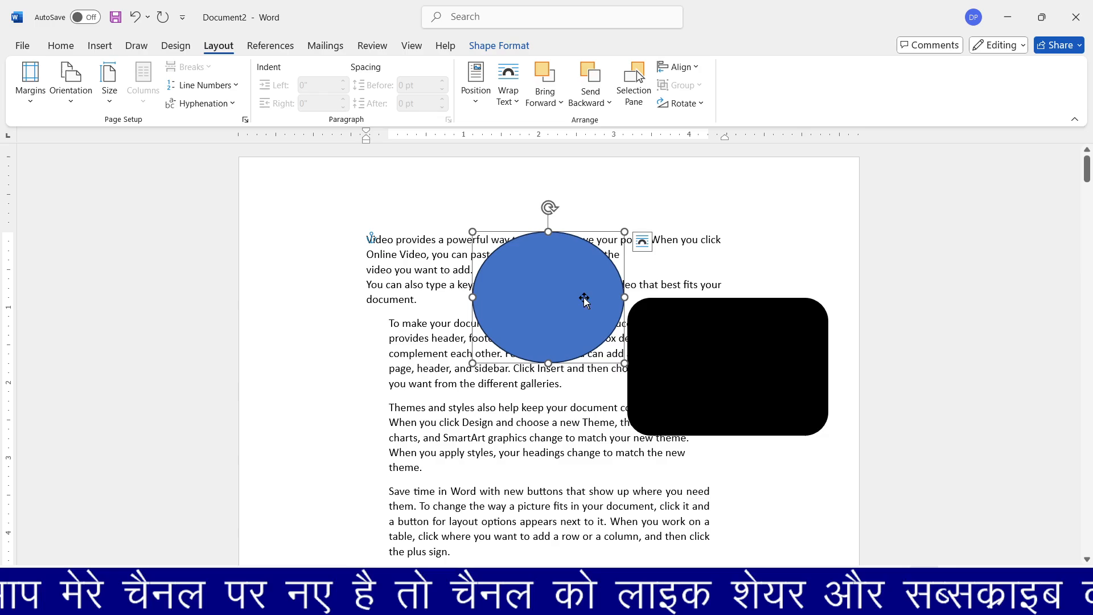
left_click_drag(582, 297, 561, 368)
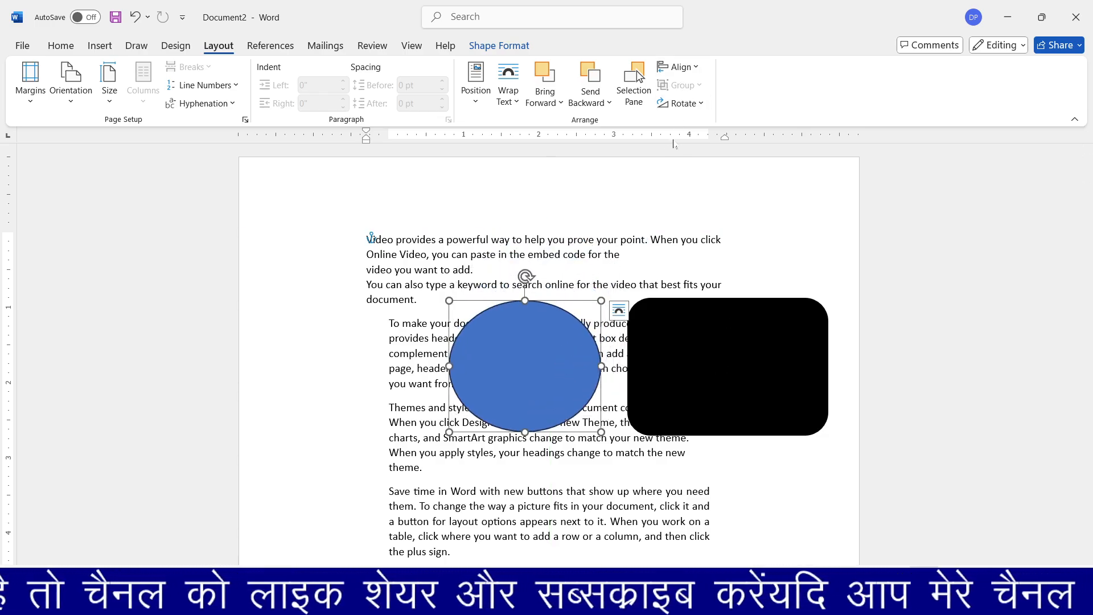
Group the blue ellipse with the black rectangle, and move the group around the page to just below the first paragraph.
left_click(698, 365)
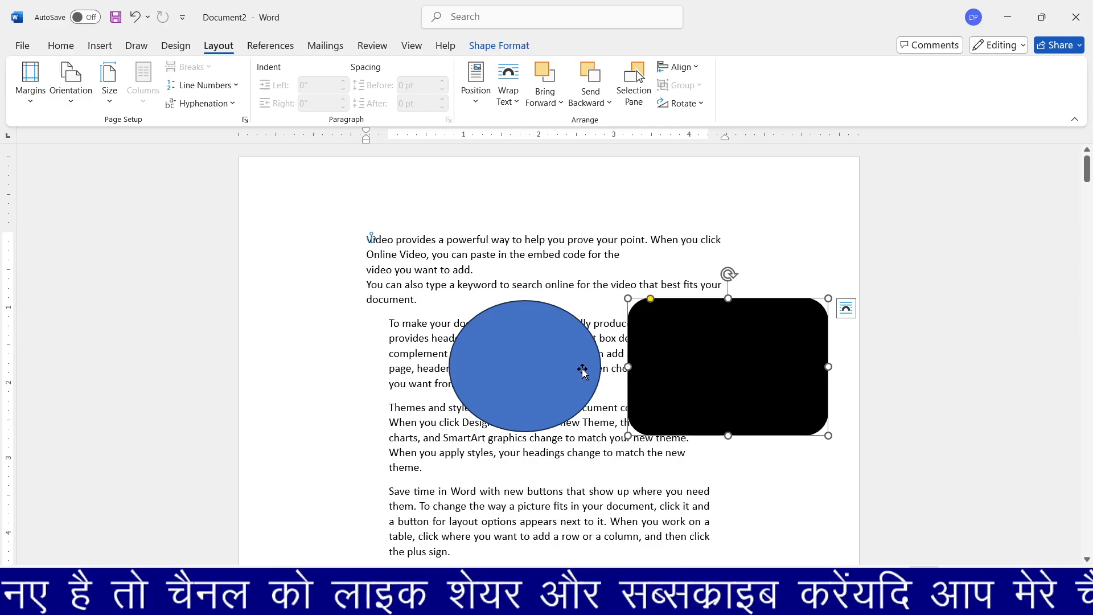
left_click(557, 370)
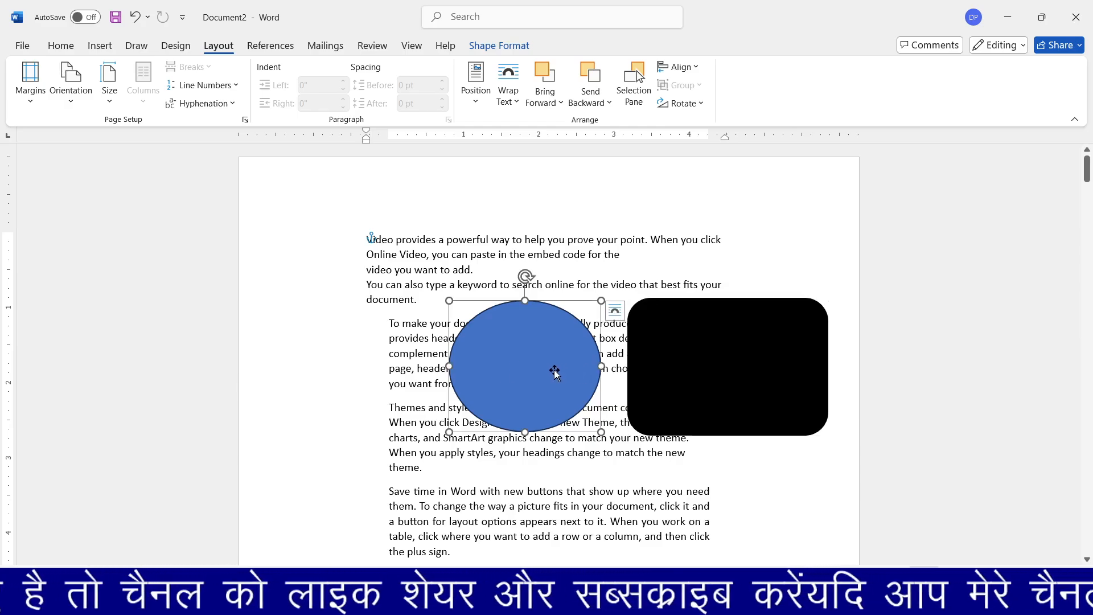
left_click(782, 342, "shift")
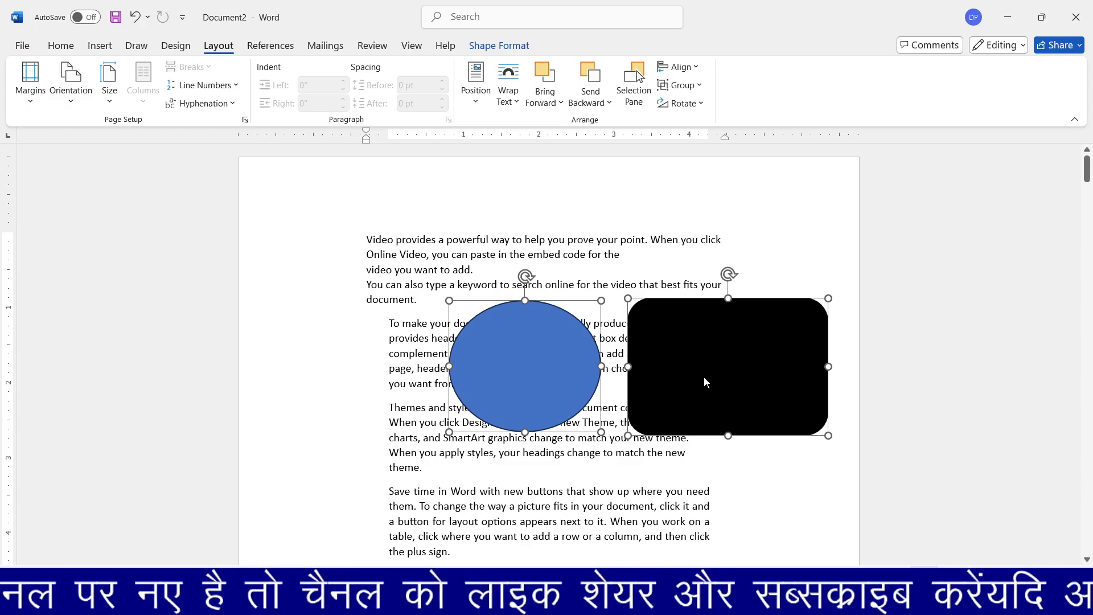
left_click(680, 85)
left_click(687, 105)
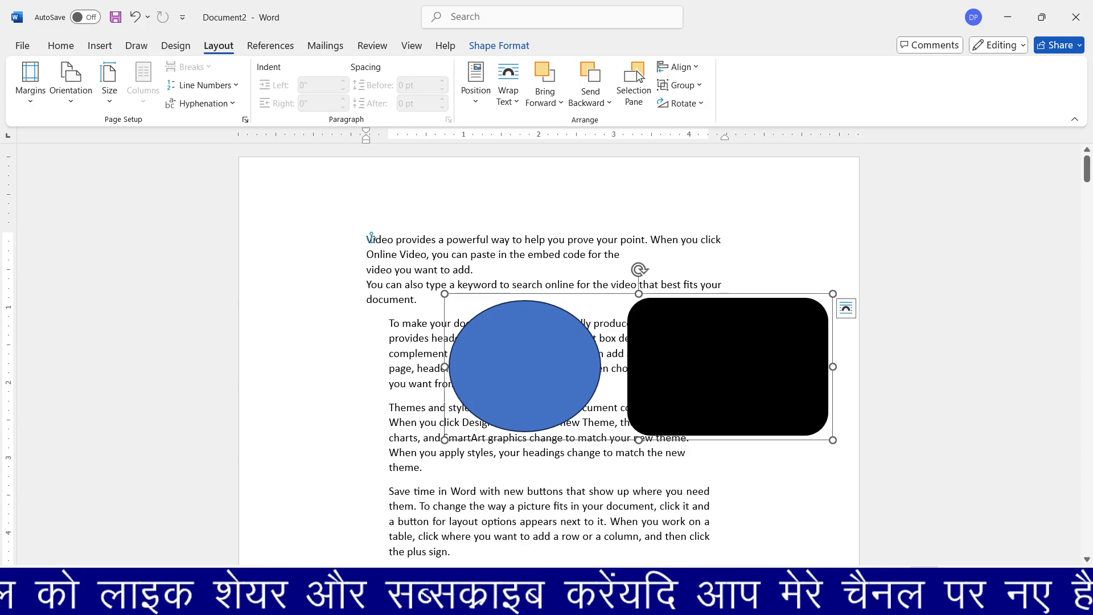
left_click_drag(671, 316, 649, 285)
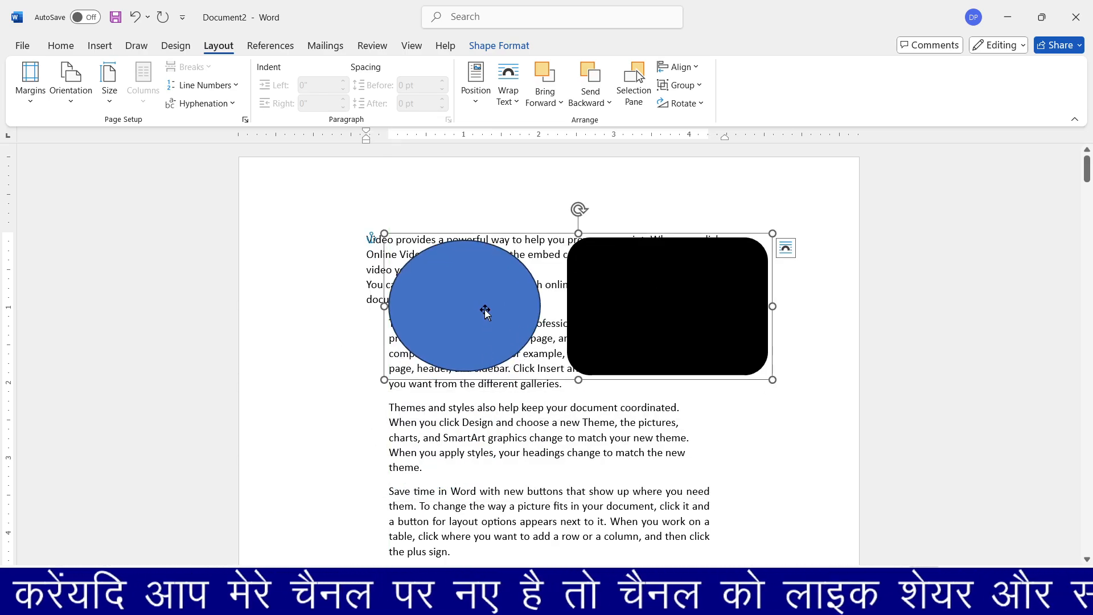
left_click_drag(485, 310, 565, 235)
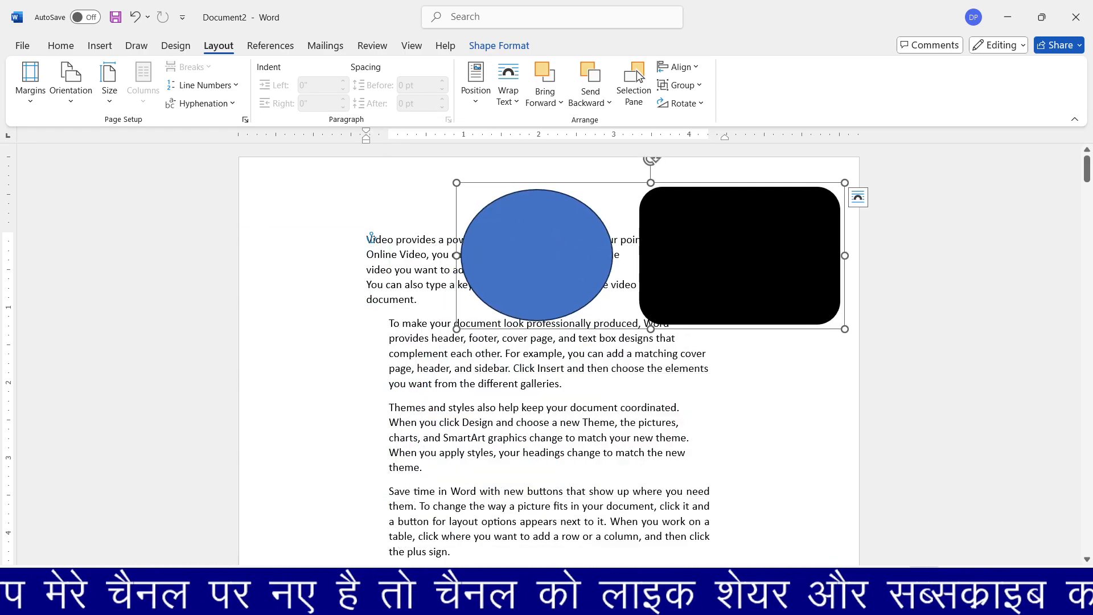
left_click_drag(692, 283, 603, 397)
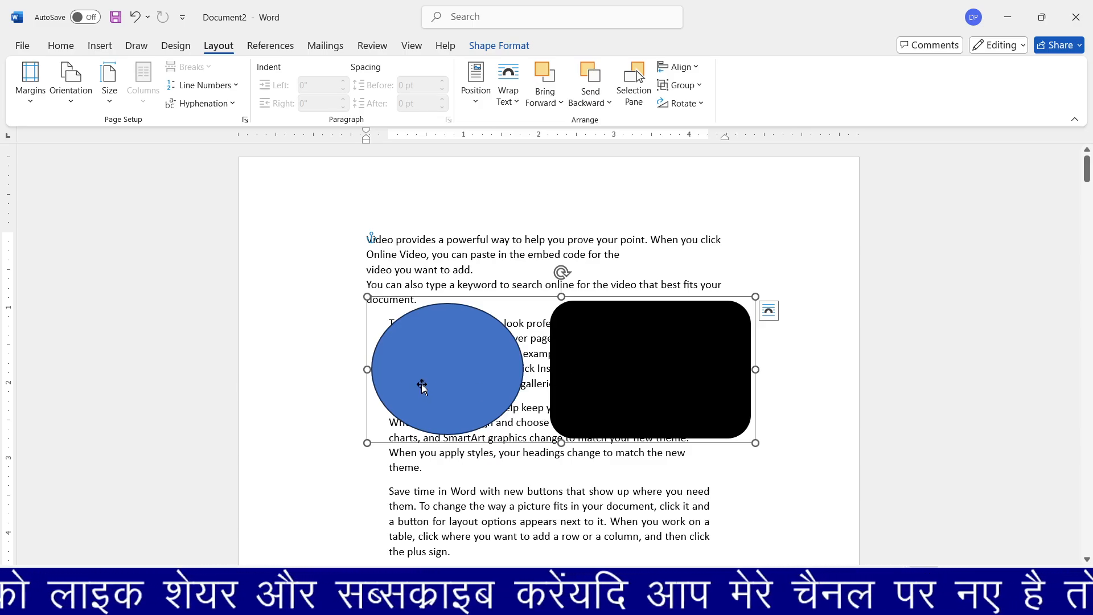
Ungroup the ellipse and rectangle, and reposition them with the ellipse farther from the rectangle and slightly lower.
left_click(677, 86)
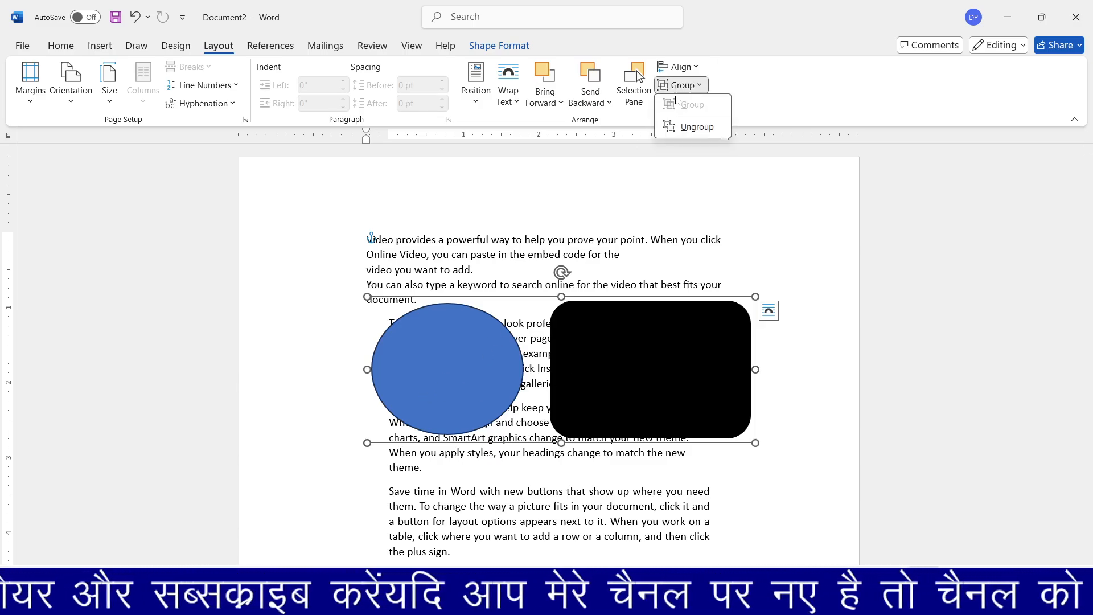
left_click(690, 126)
left_click_drag(677, 286, 709, 225)
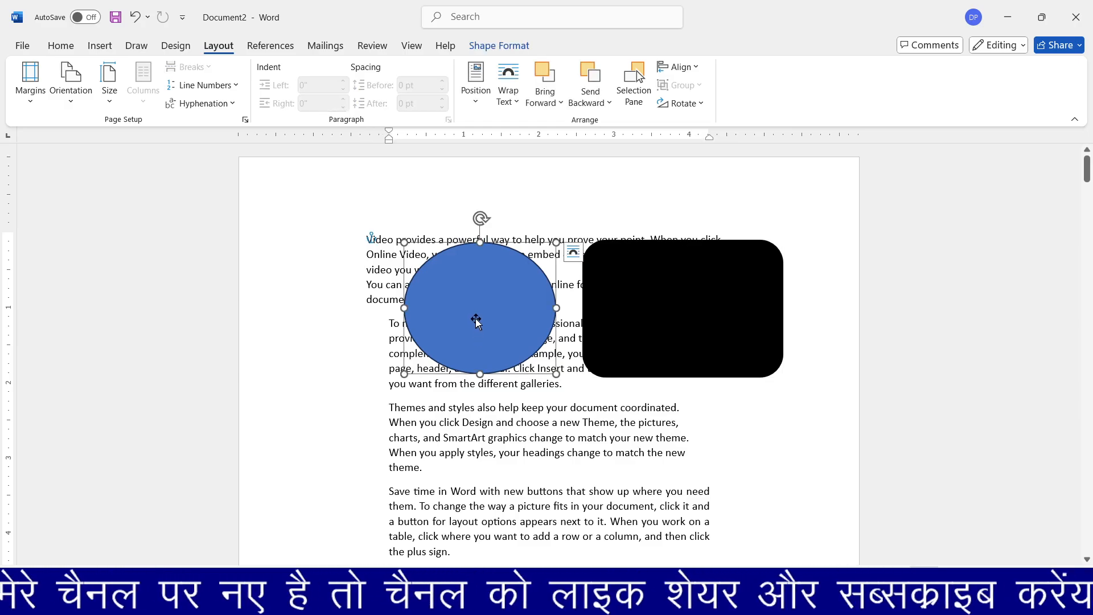
left_click_drag(476, 320, 427, 339)
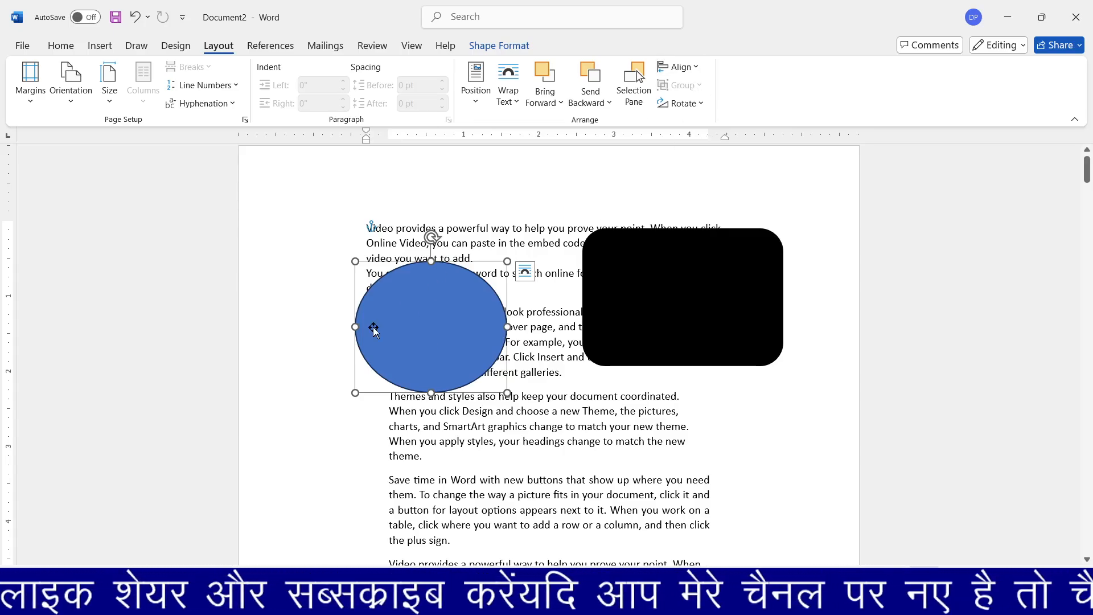
Group the ellipse and rectangle again, and move the group slightly down and to the left.
left_click(620, 309, "shift")
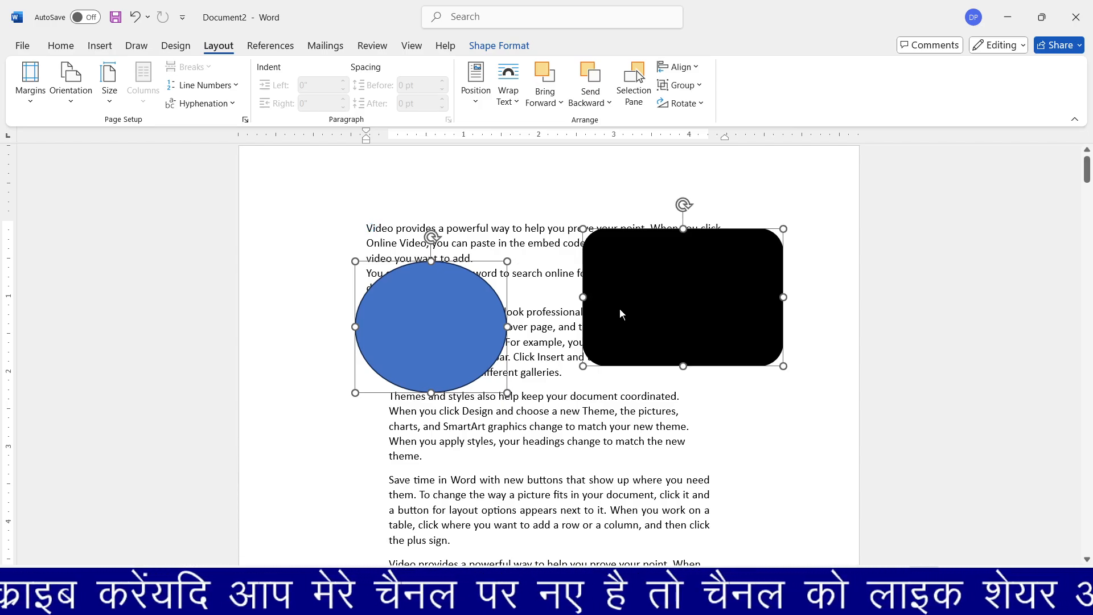
left_click(681, 85)
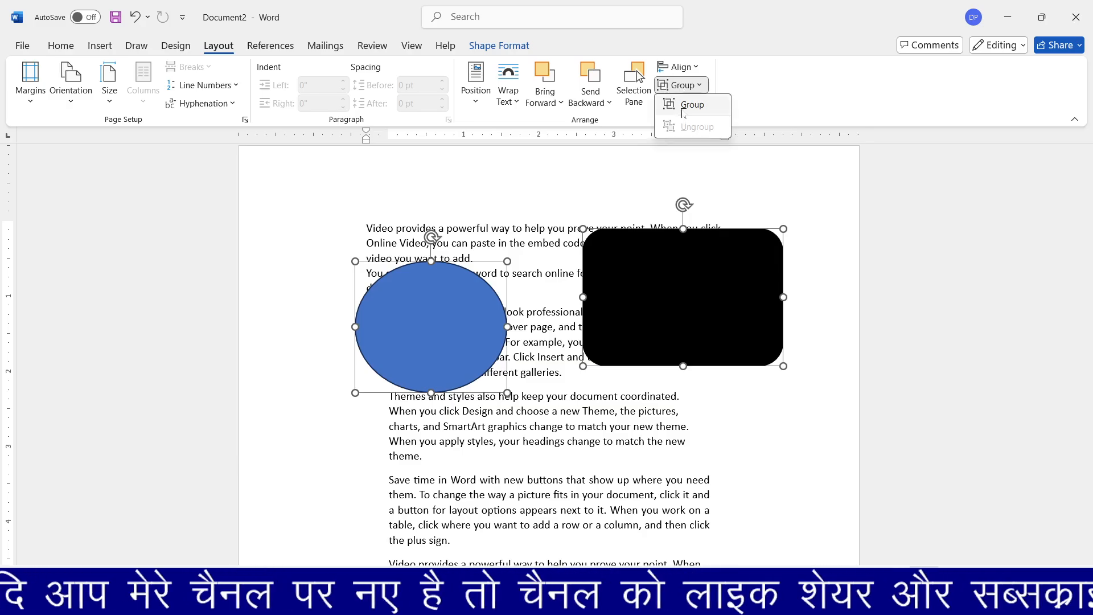
left_click(682, 113)
left_click_drag(674, 263, 657, 284)
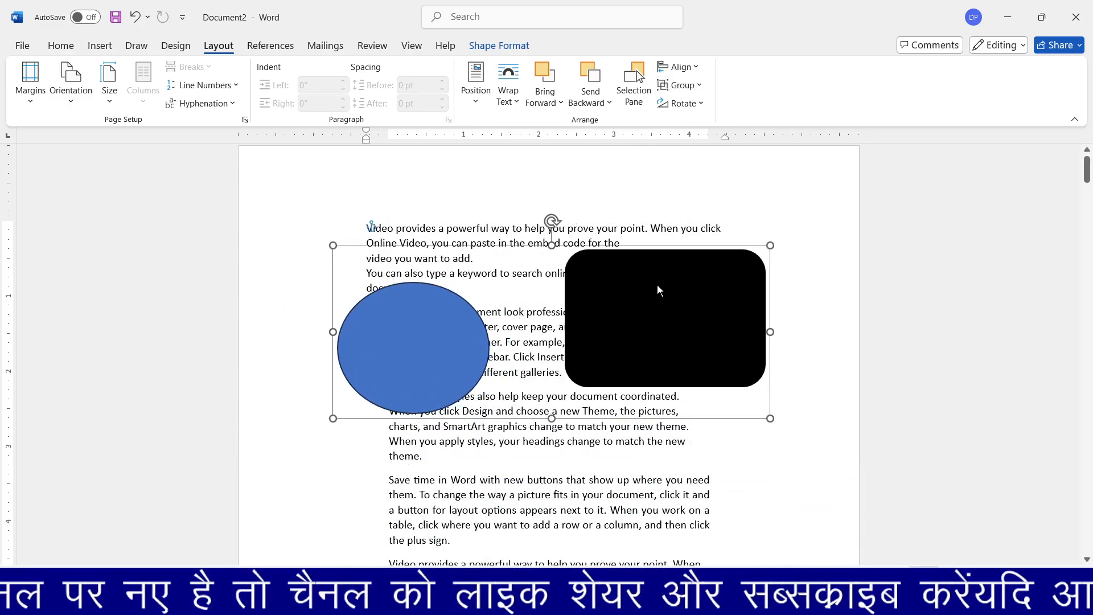
Ungroup the two shapes once more, and move only the blue ellipse slightly upward.
left_click(681, 85)
left_click(689, 126)
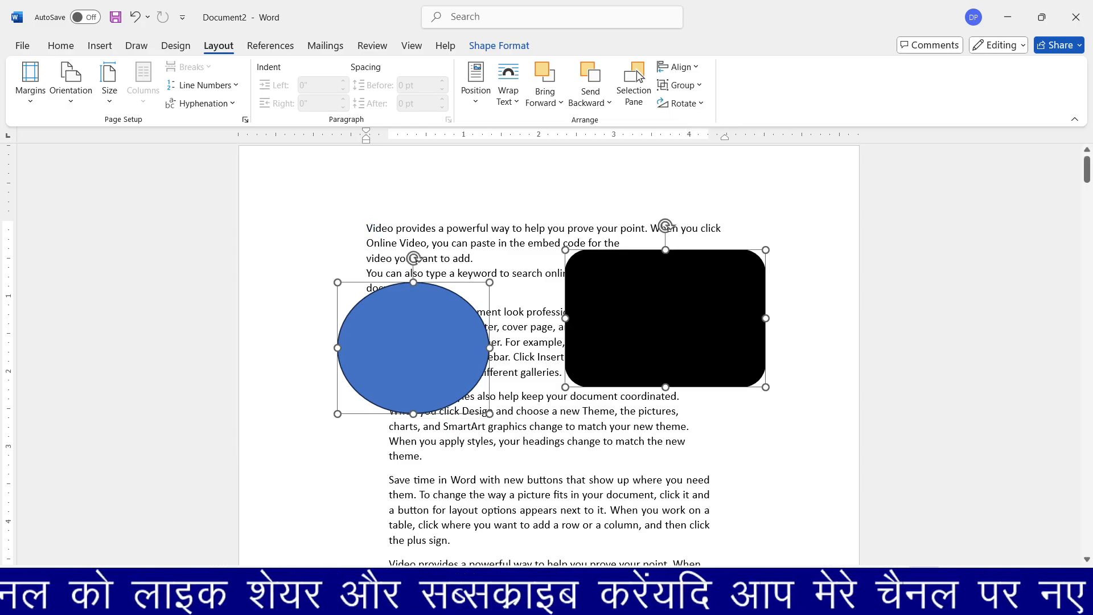
left_click(729, 227)
left_click(395, 391)
left_click_drag(394, 391, 373, 341)
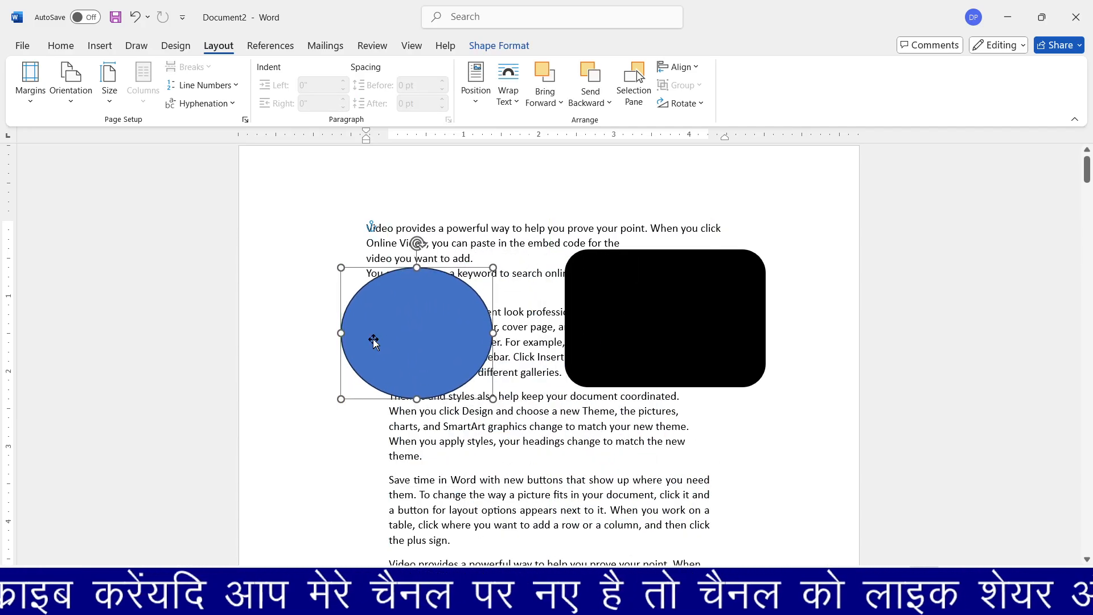
Widen the black rectangle toward its right side, and rotate it left by 90°.
left_click(698, 337)
left_click_drag(765, 318, 803, 317)
left_click(687, 104)
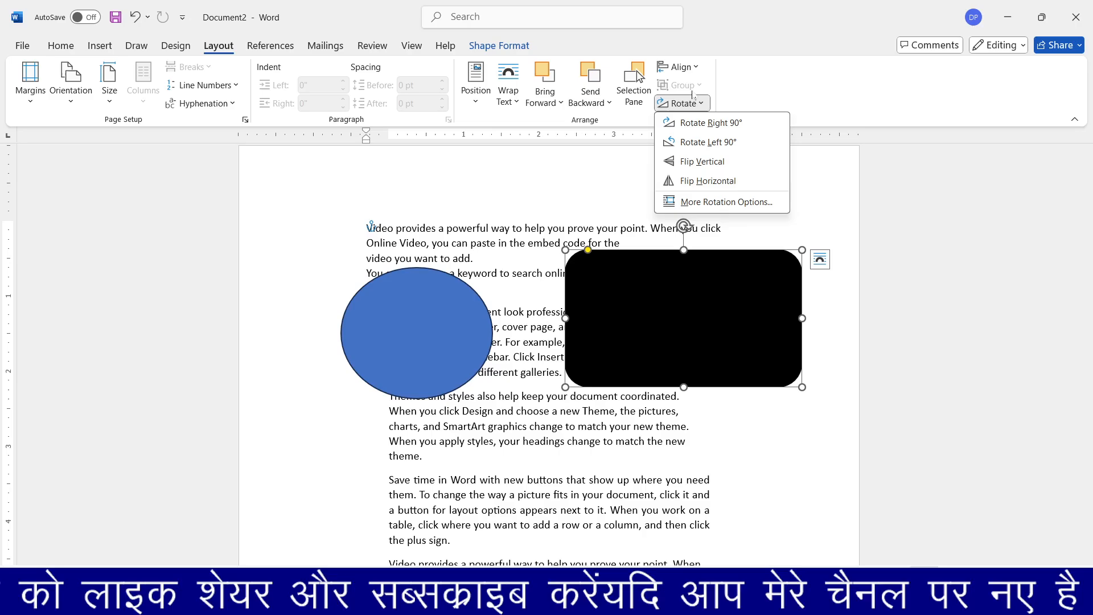
left_click(696, 123)
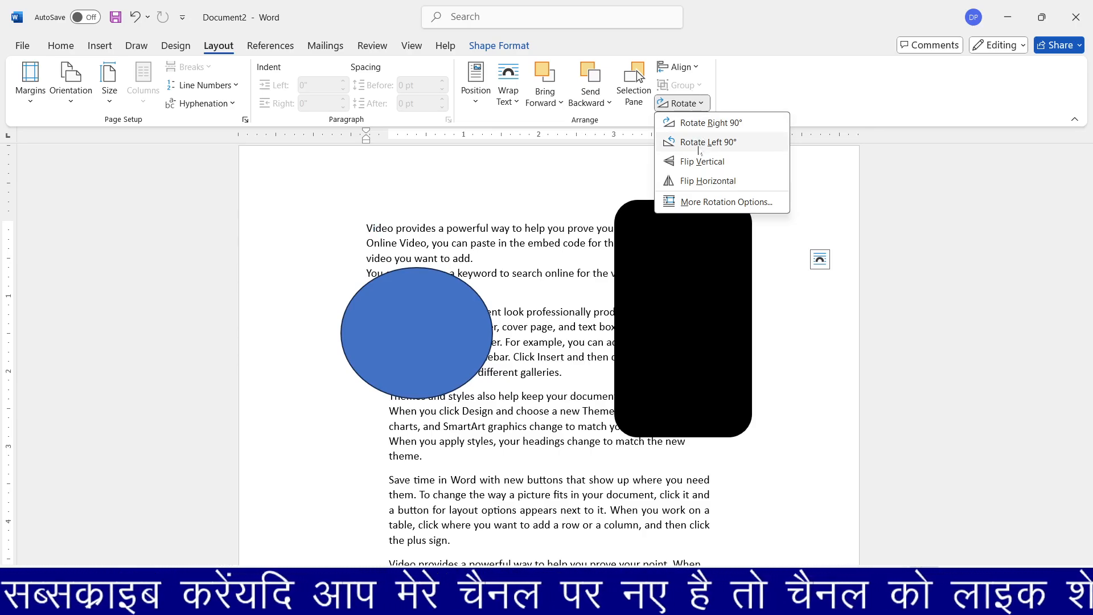
left_click(699, 147)
Flip the black rectangle vertically and horizontally, and rotate it freehand to a slight clockwise tilt.
left_click(699, 108)
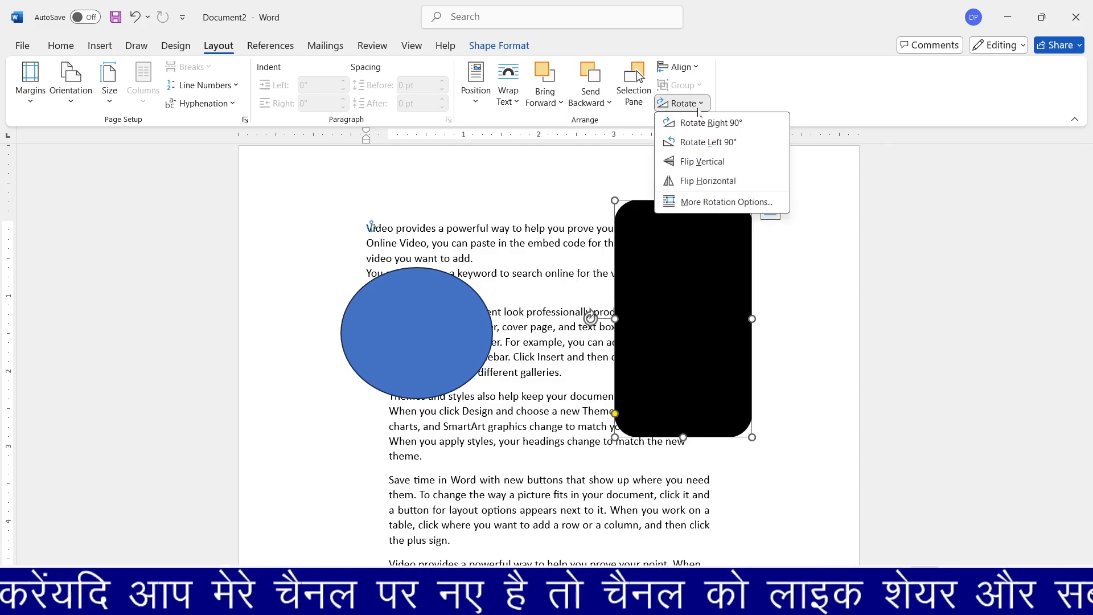
left_click(696, 161)
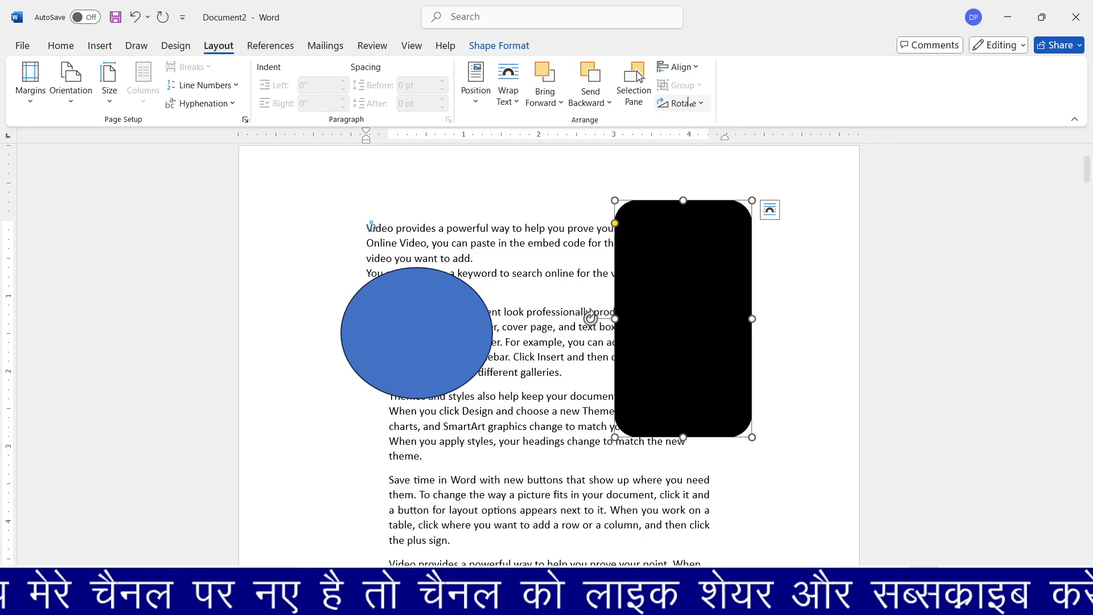
left_click(687, 103)
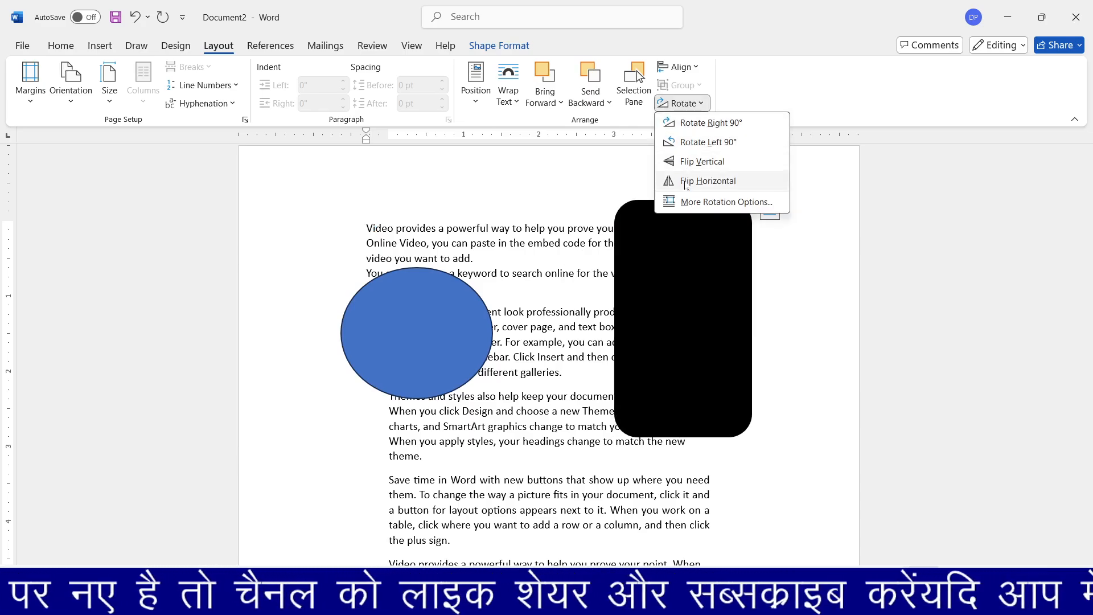
left_click(686, 181)
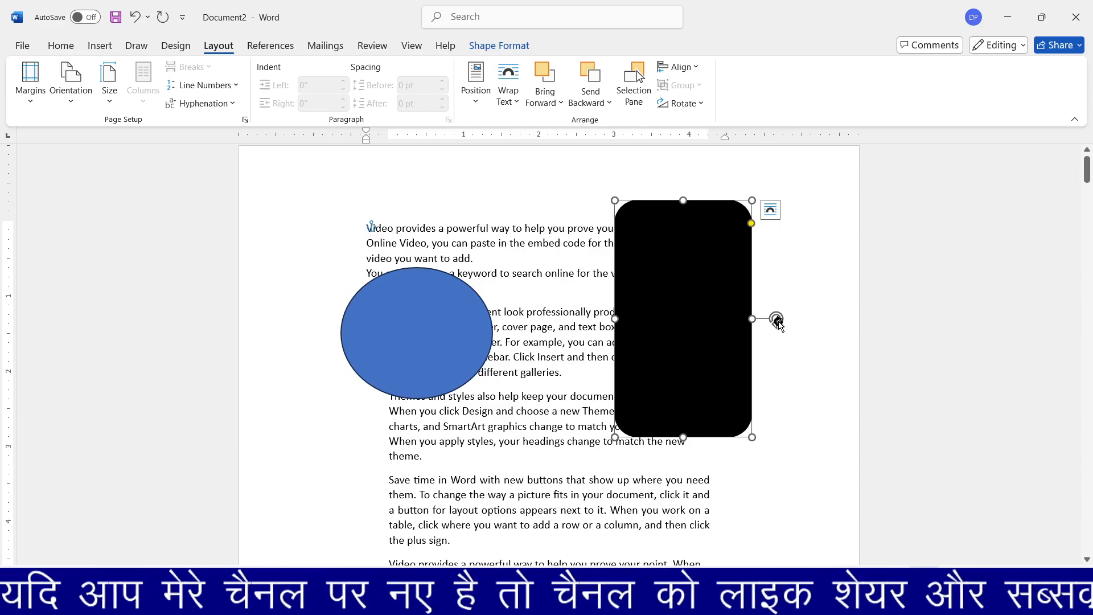
left_click_drag(776, 319, 726, 222)
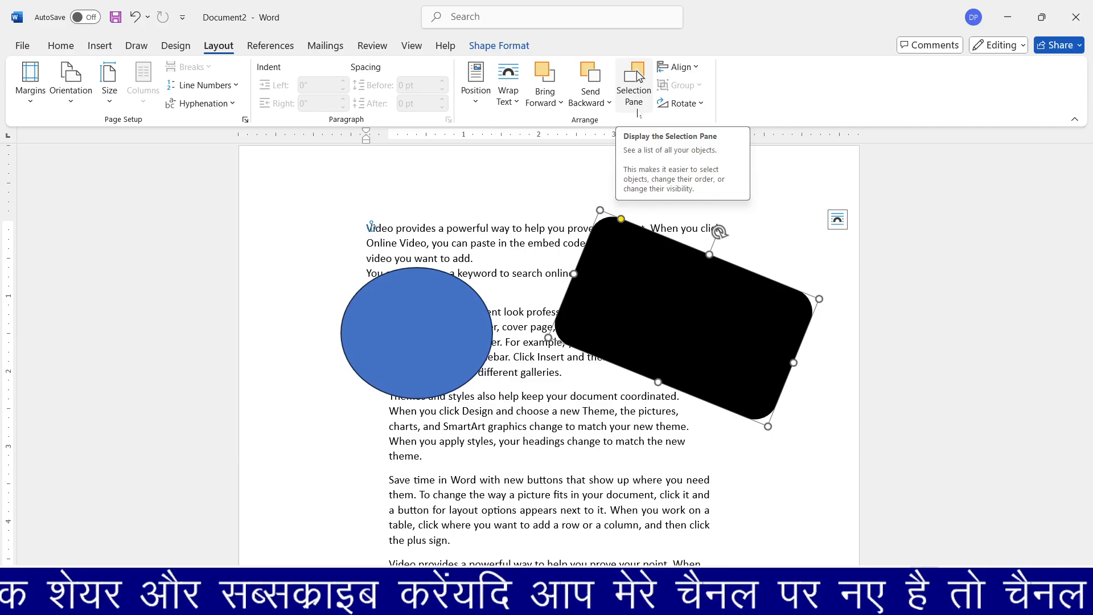
Display the Selection pane, and hide Oval 2 and show it again.
left_click(637, 111)
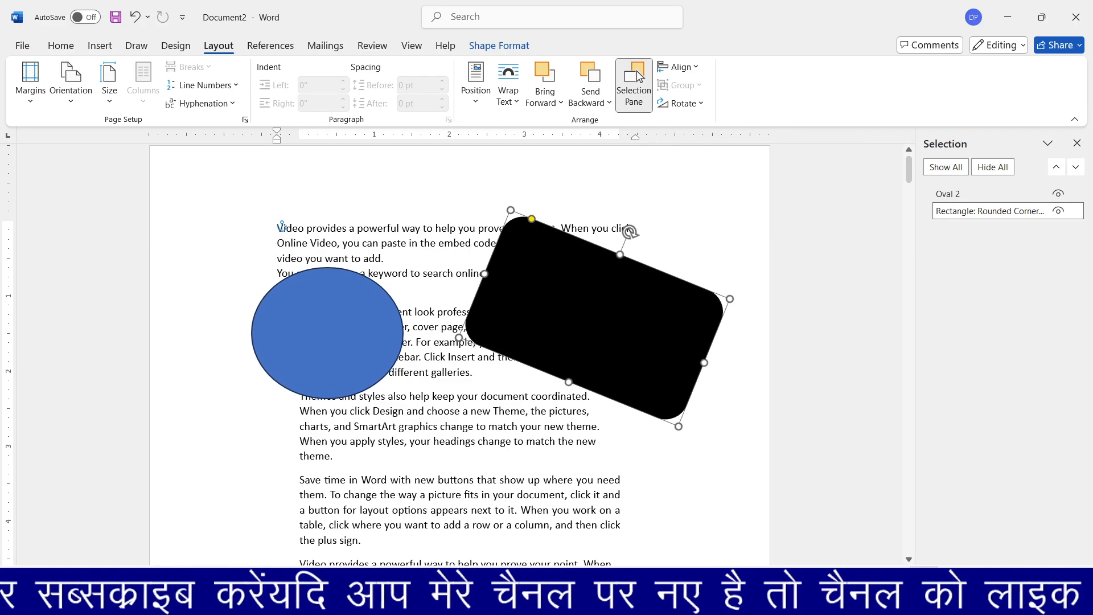
left_click(948, 196)
left_click(965, 211)
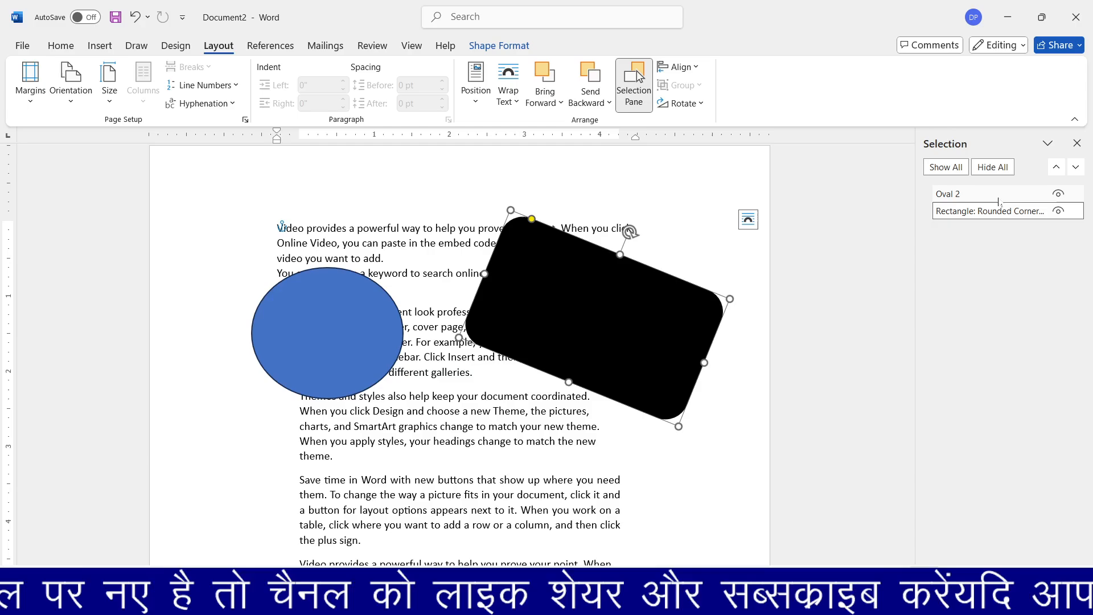
left_click(1057, 195)
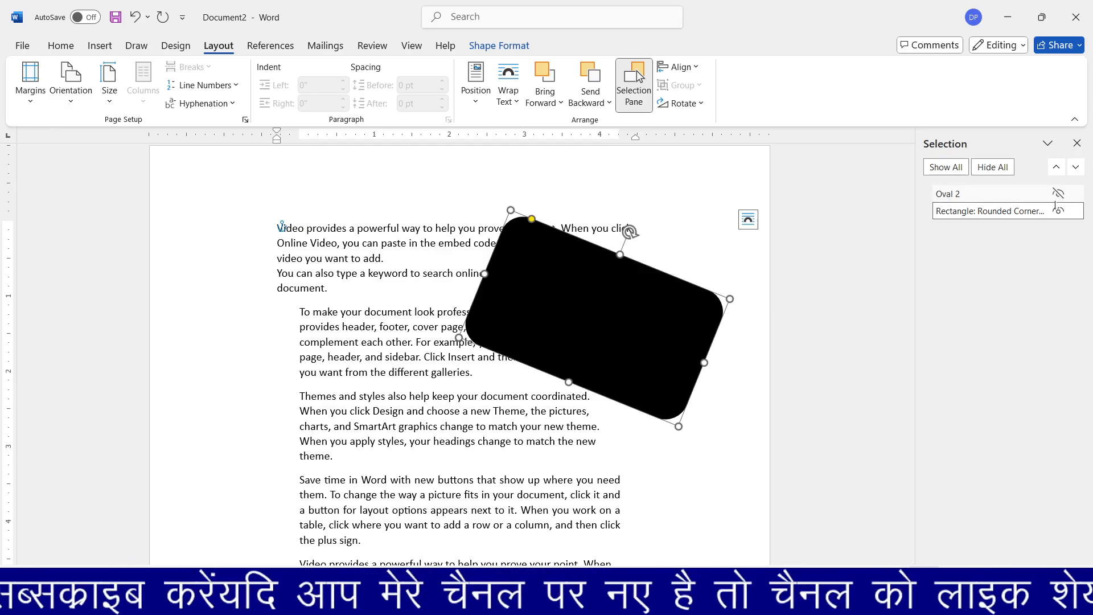
left_click(1057, 194)
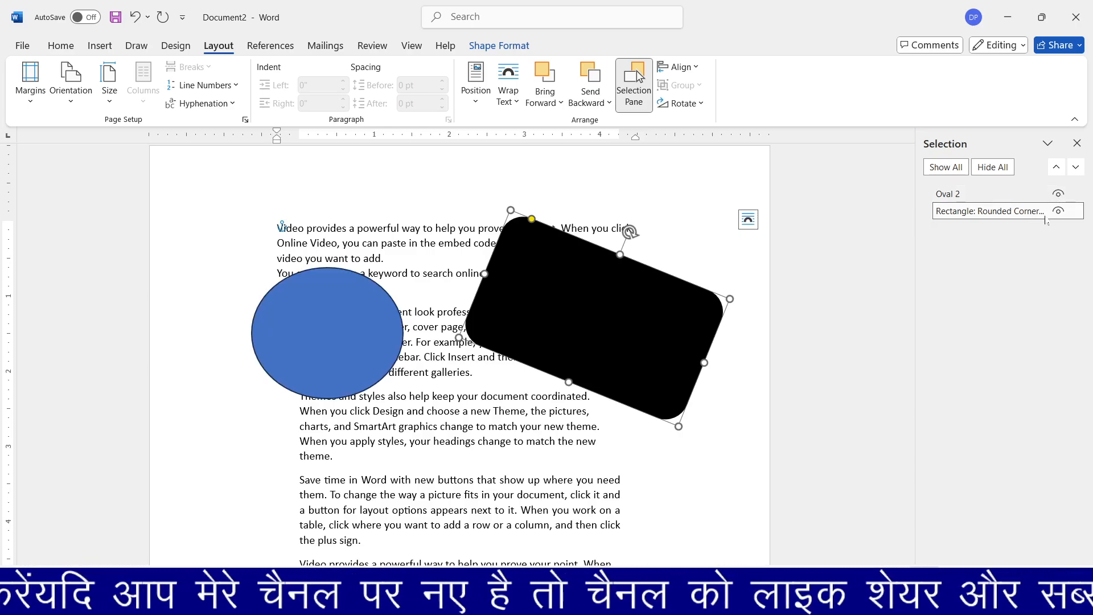
Practise selecting Oval 2 and the rounded rectangle individually and together using the Selection pane's object list.
left_click(951, 194, "ctrl")
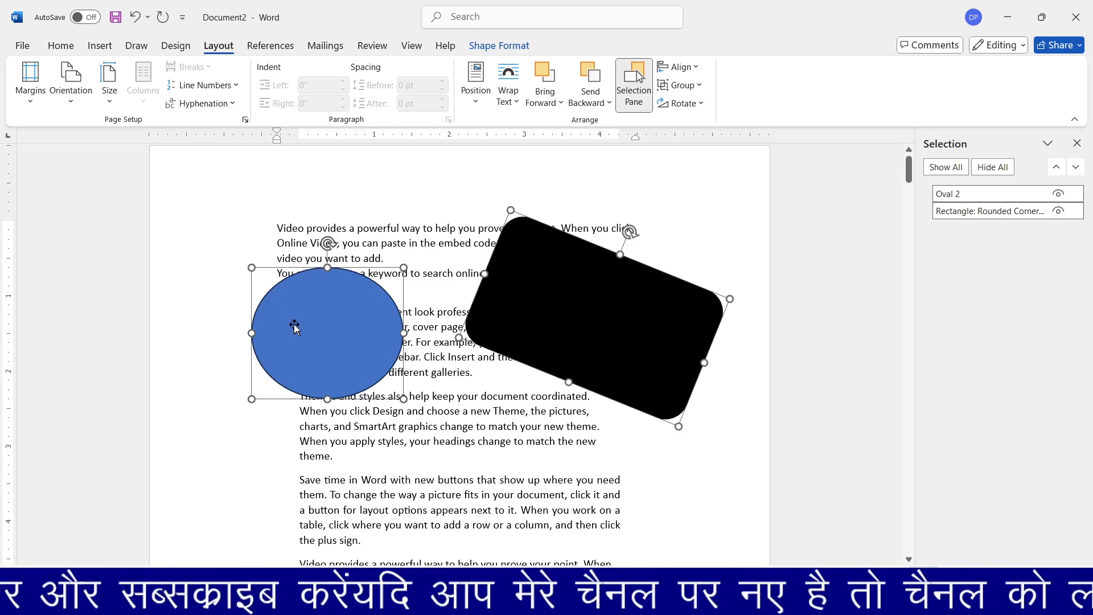
left_click(278, 230)
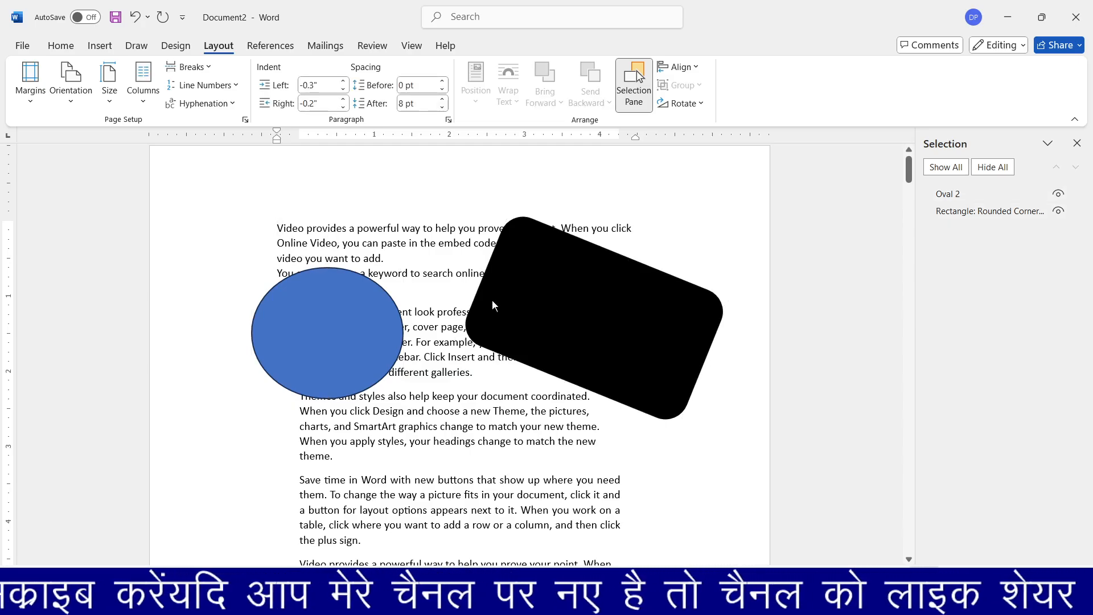
left_click(342, 327)
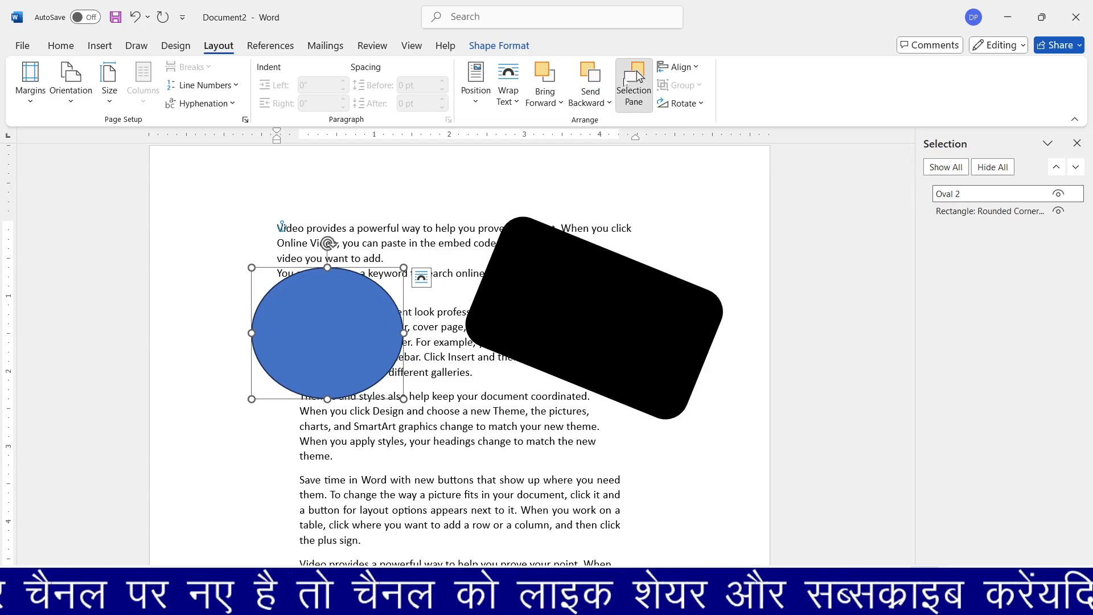
left_click(638, 80)
left_click(635, 82)
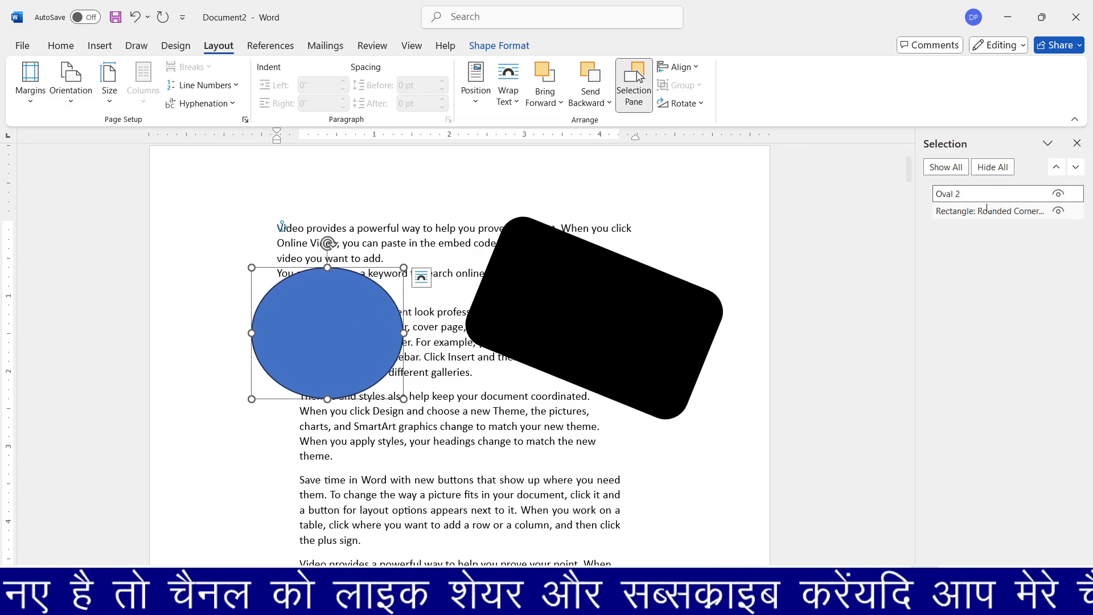
left_click(987, 213, "ctrl")
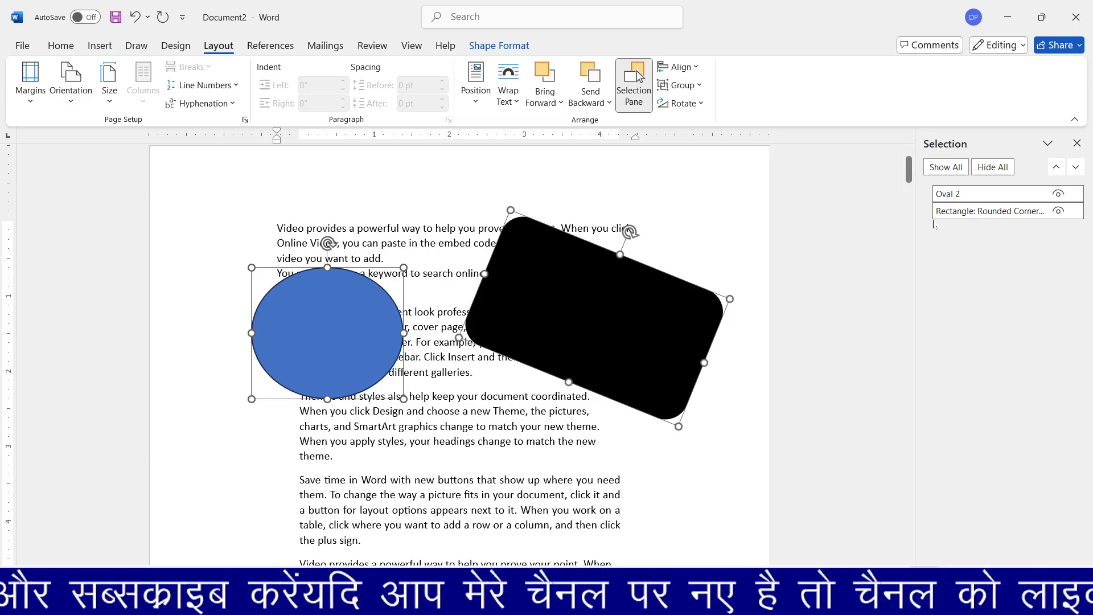
Hide all shapes and show them all again, and close the Selection pane.
left_click(981, 170)
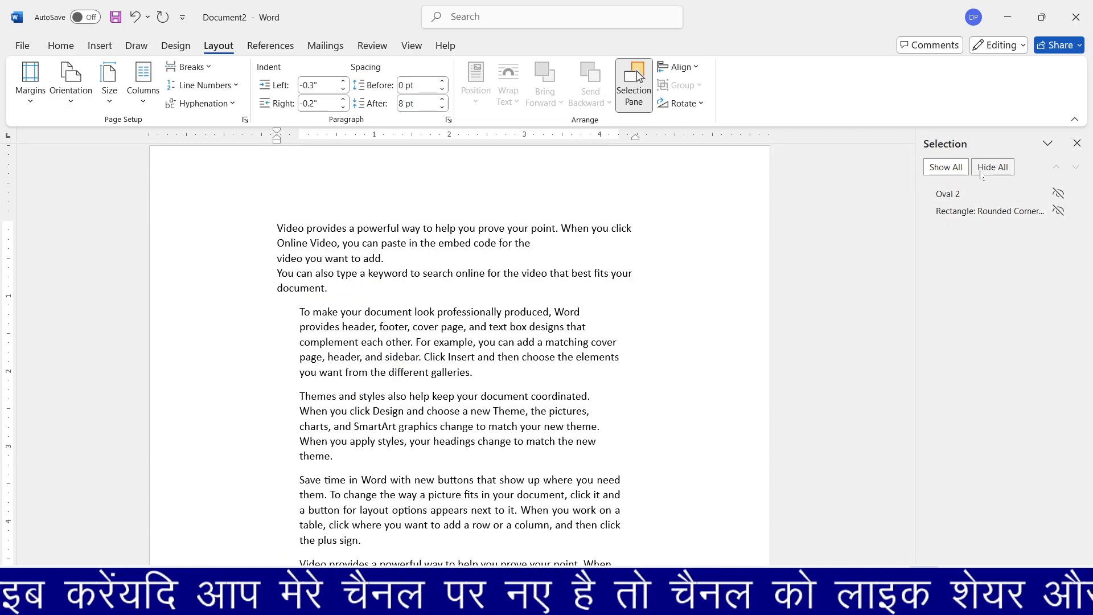
left_click(945, 167)
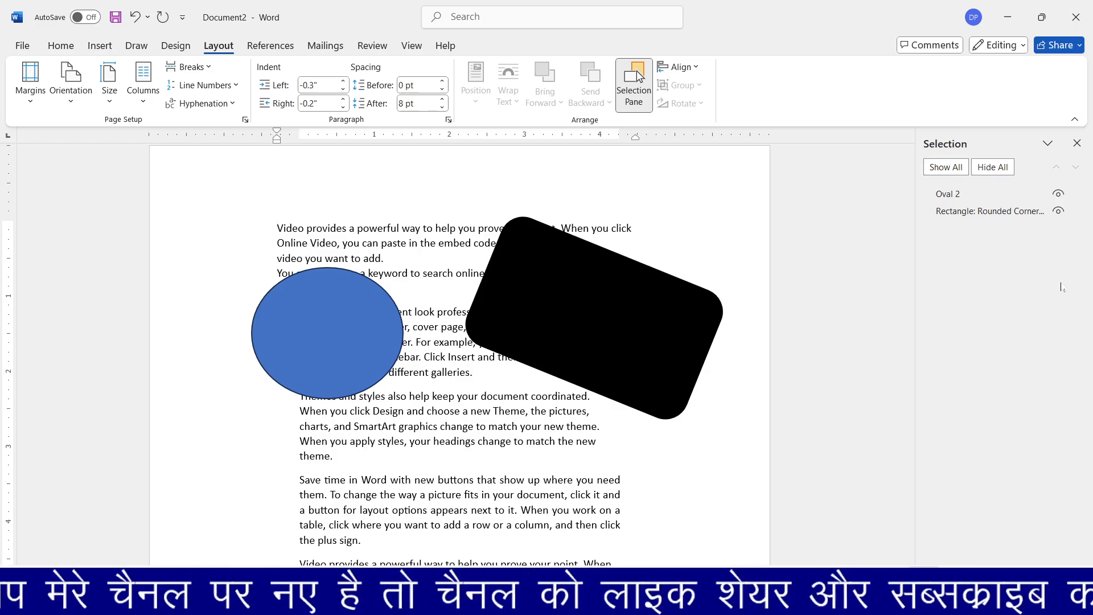
left_click(1076, 143)
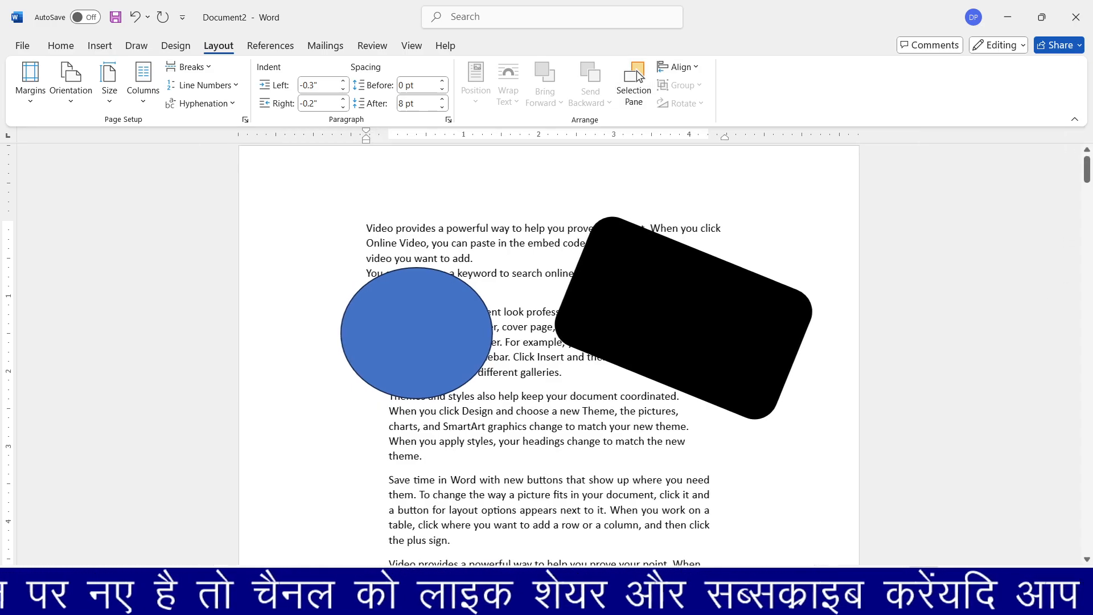